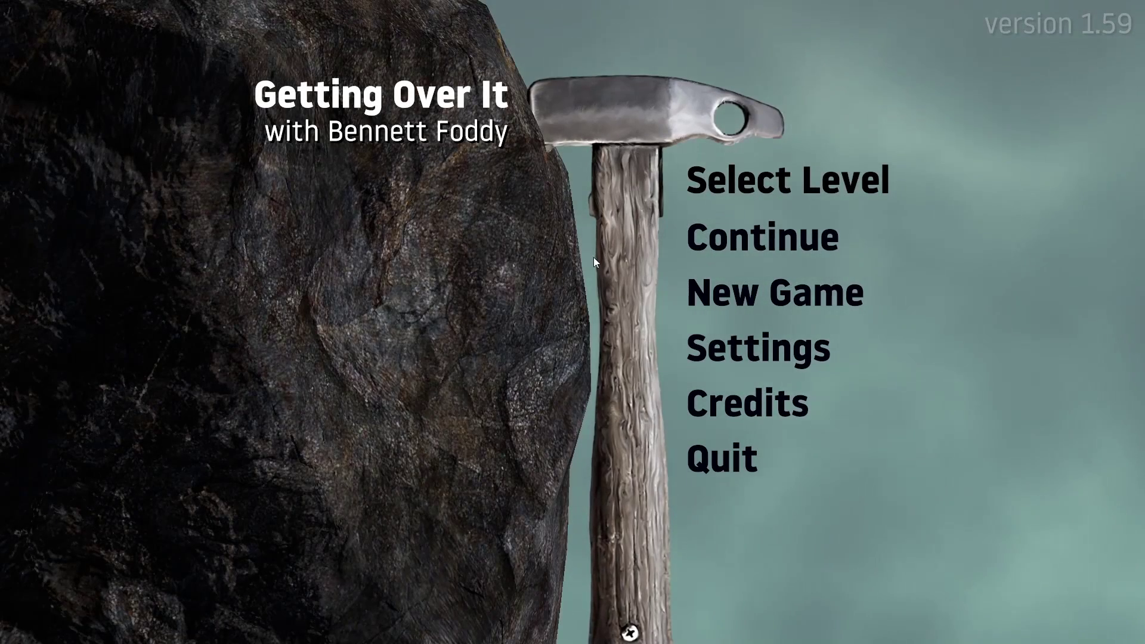
# View the custom levels offered in the game's level selection and return to the main menu.
pyautogui.click(703, 188)
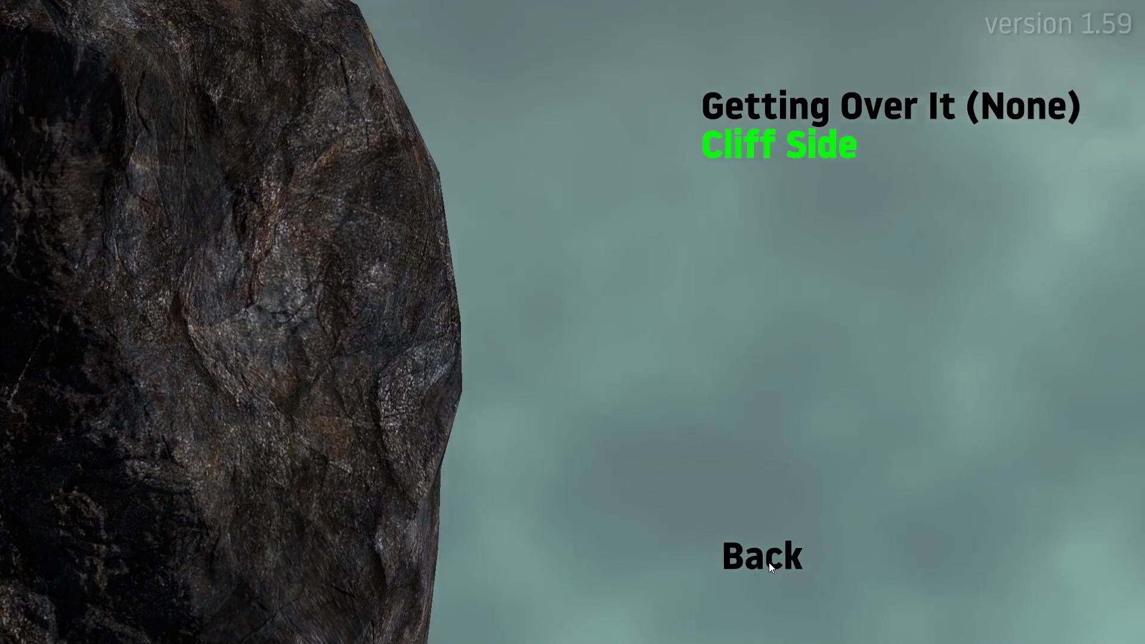
pyautogui.click(768, 563)
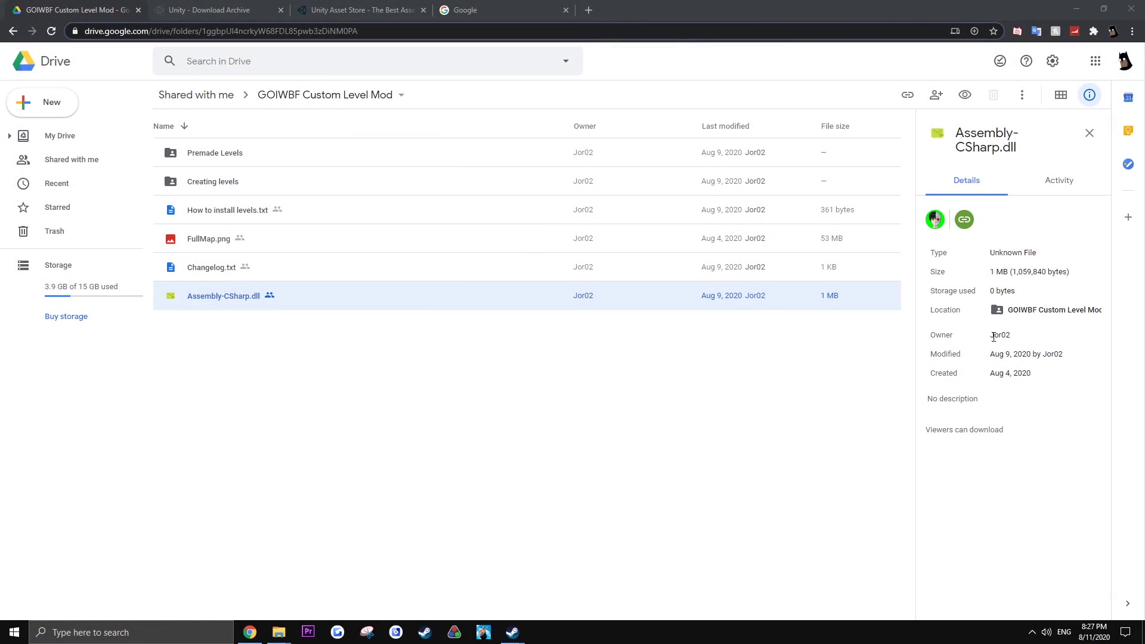
# Download Assembly-CSharp.dll from the shared GOIWBF Custom Level Mod folder.
pyautogui.moveTo(994, 337); pyautogui.dragTo(1013, 338)
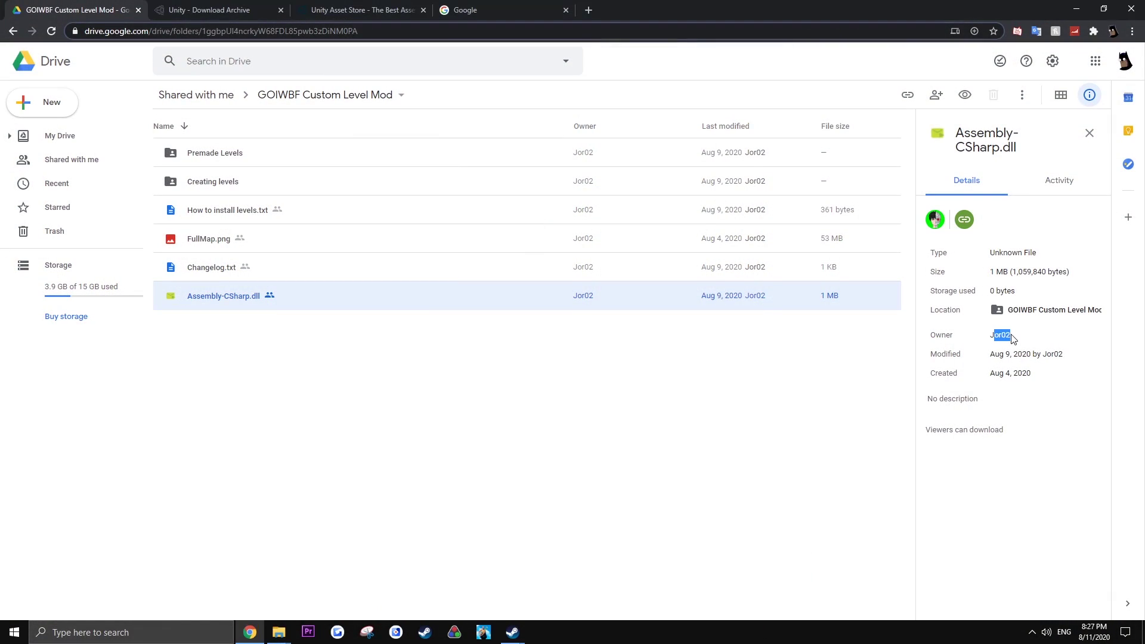
pyautogui.click(1021, 338)
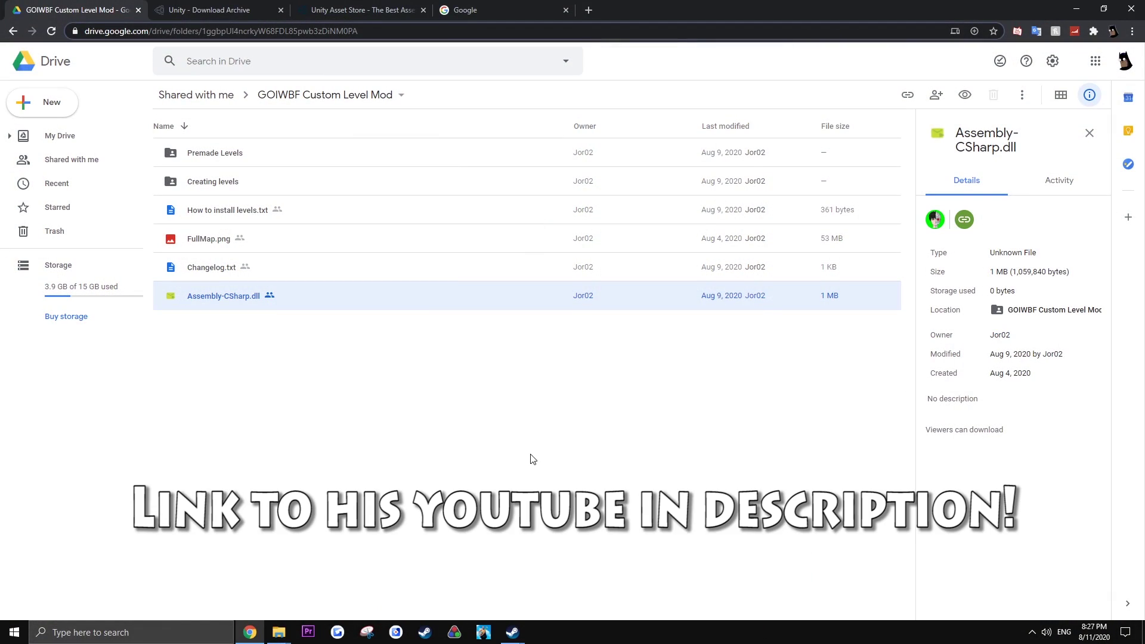
pyautogui.click(365, 419)
pyautogui.click(300, 298)
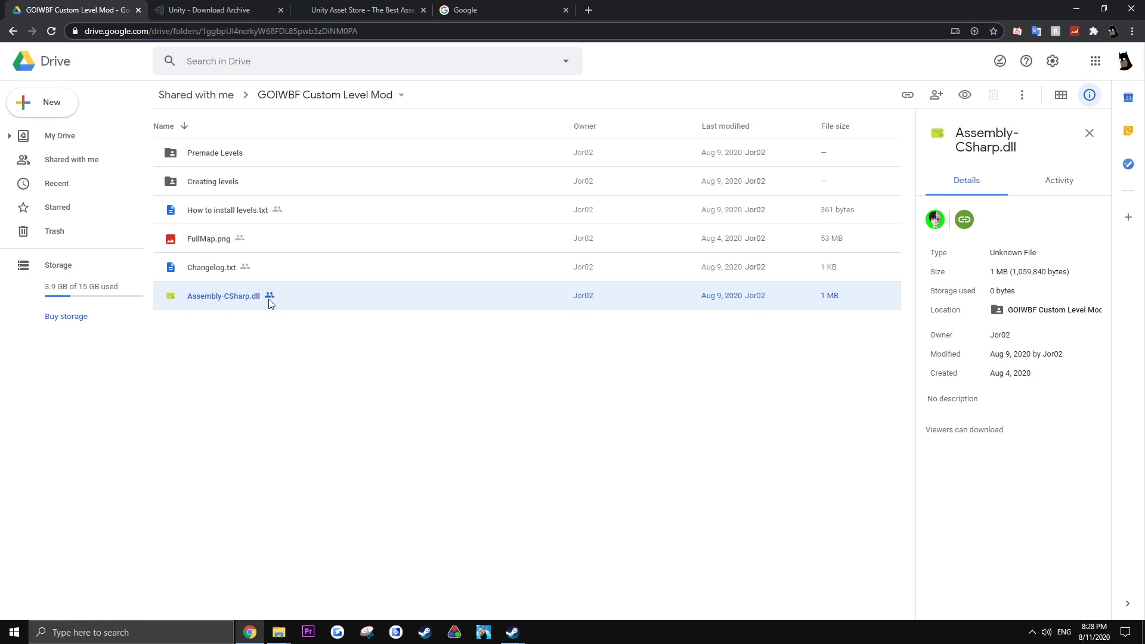
pyautogui.rightClick(296, 300)
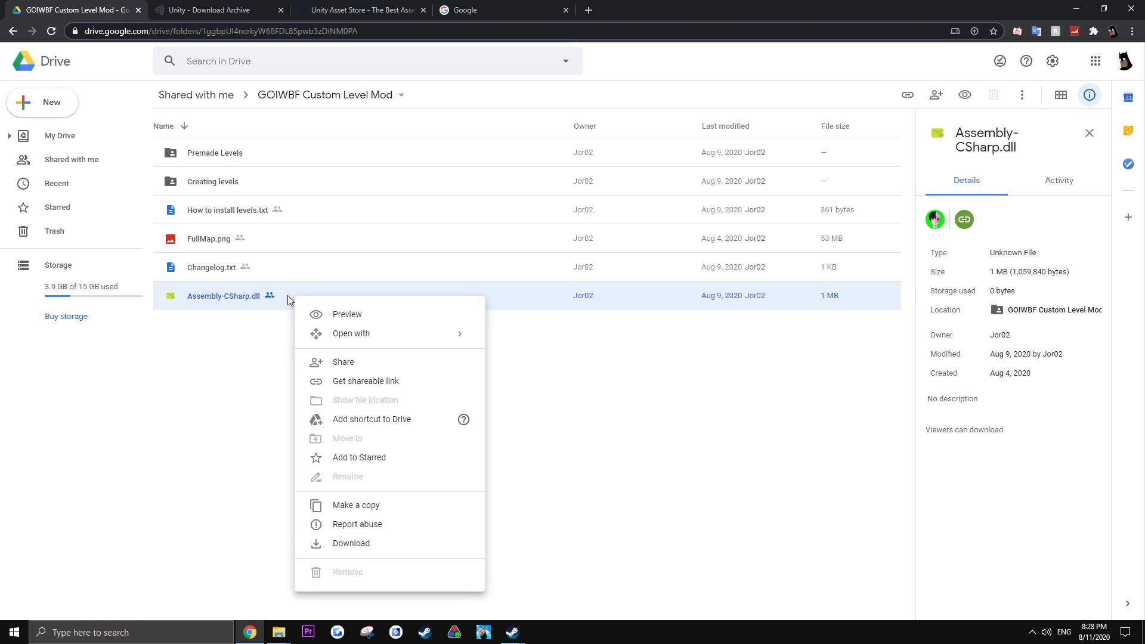
pyautogui.click(359, 543)
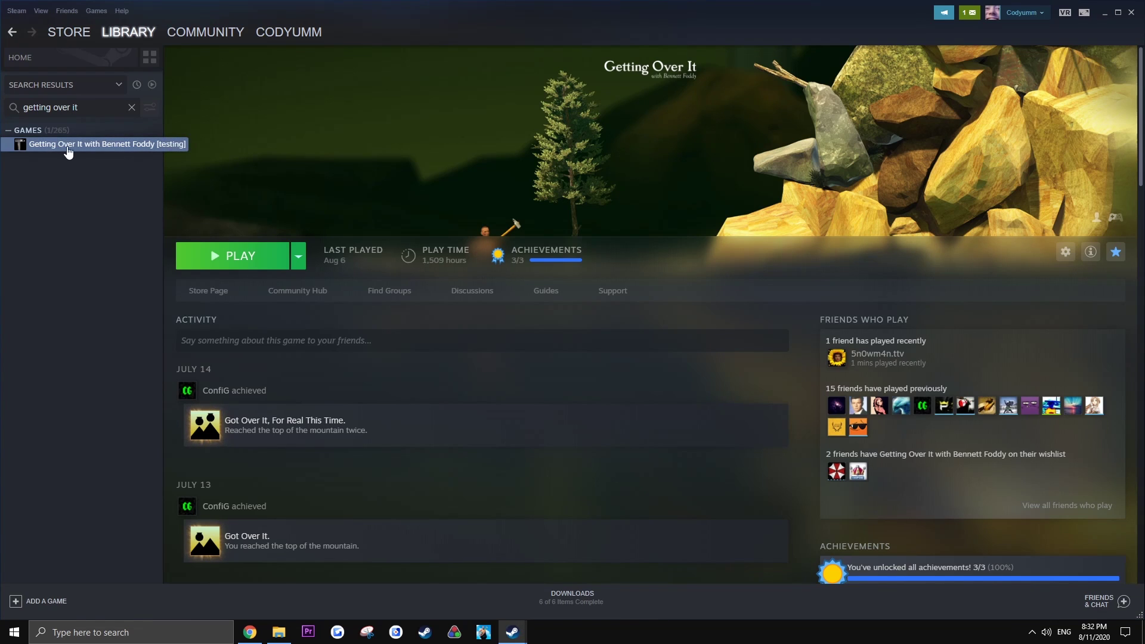
# Switch to Steam and browse the local files of Getting Over It with Bennett Foddy through its properties.
pyautogui.click(1065, 252)
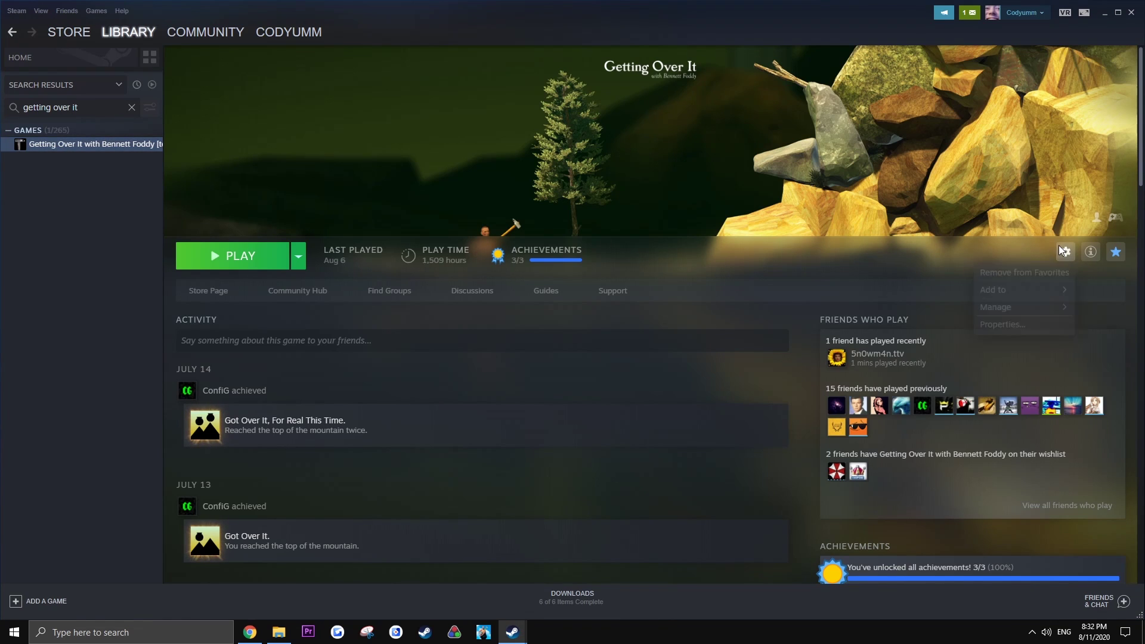
pyautogui.click(994, 323)
pyautogui.click(599, 160)
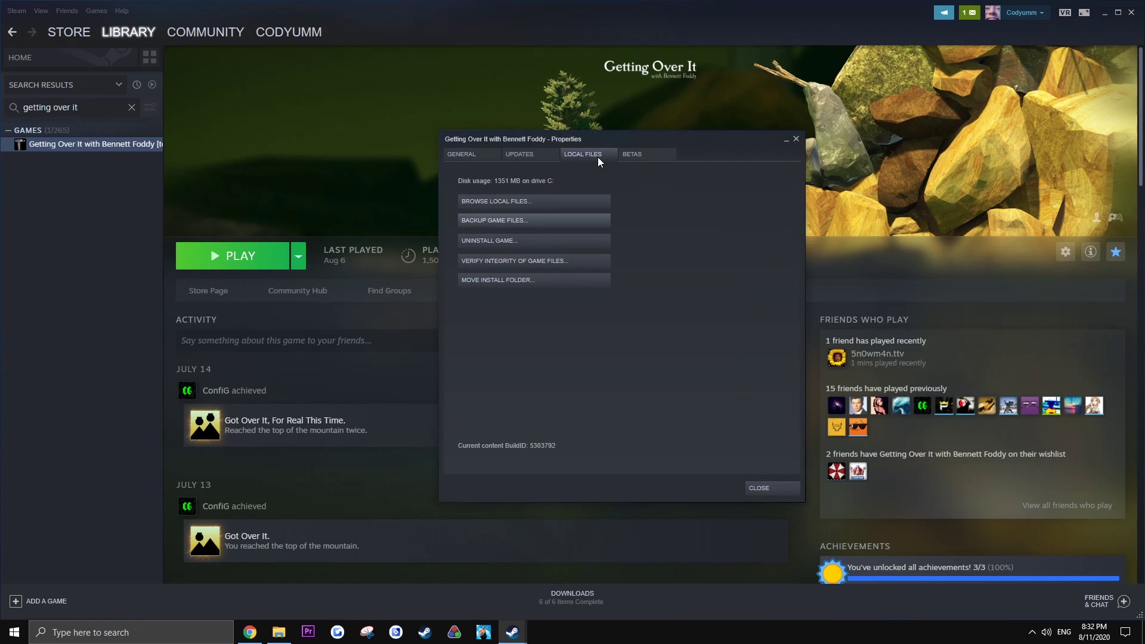
pyautogui.click(517, 203)
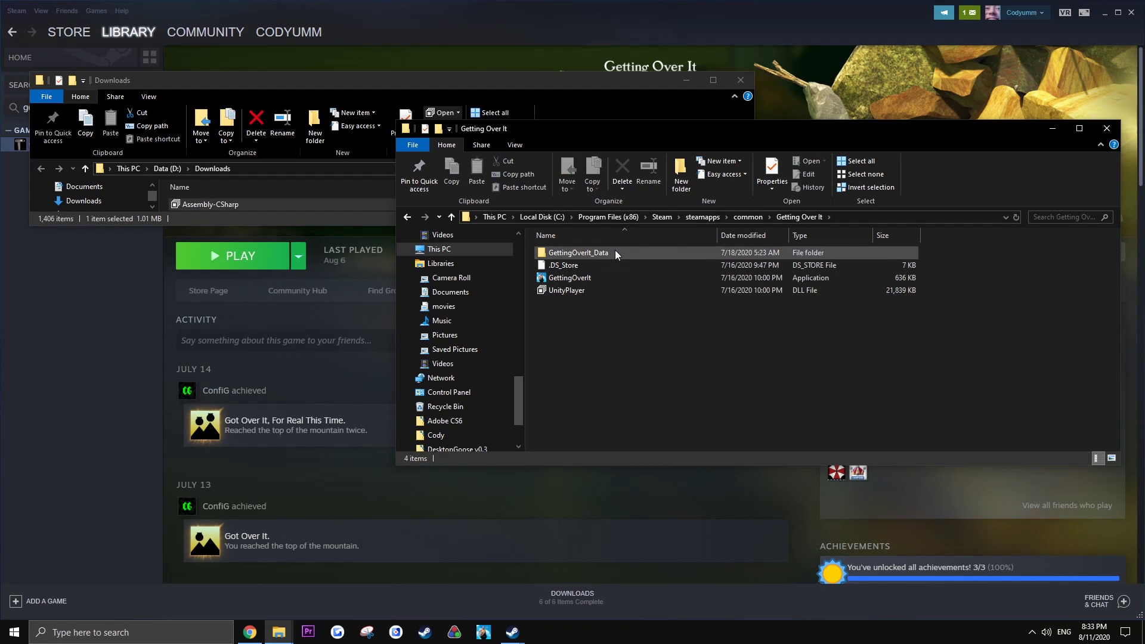
# Copy the downloaded Assembly-CSharp file into the game's GettingOverIt_Data\Managed folder, replacing the existing file.
pyautogui.doubleClick(614, 251)
pyautogui.doubleClick(582, 252)
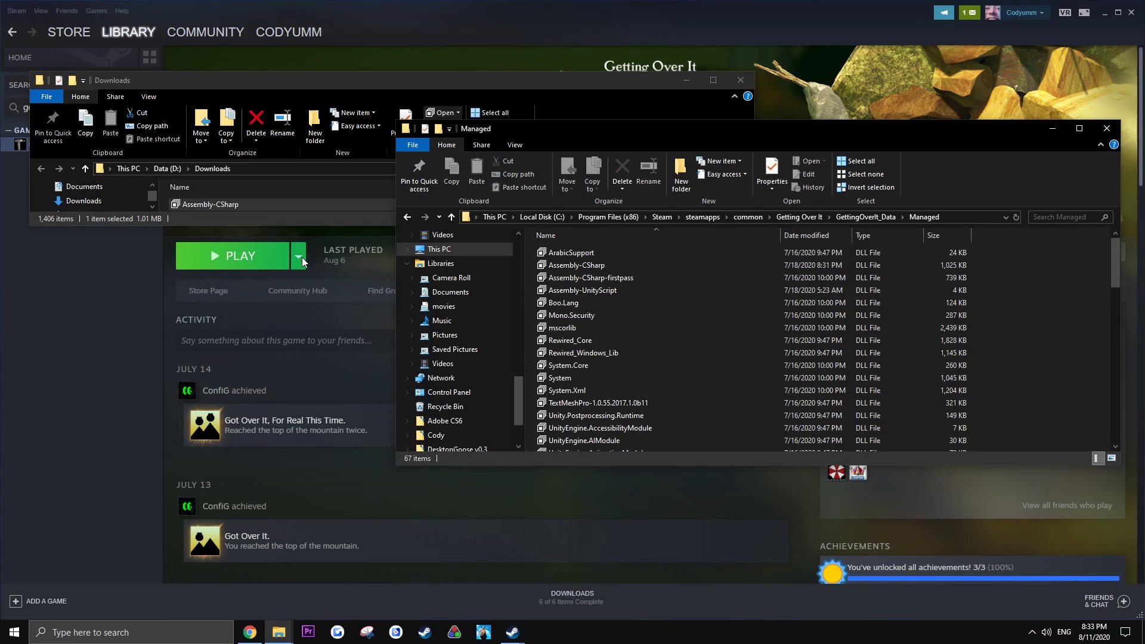
pyautogui.moveTo(201, 206); pyautogui.dragTo(1032, 326)
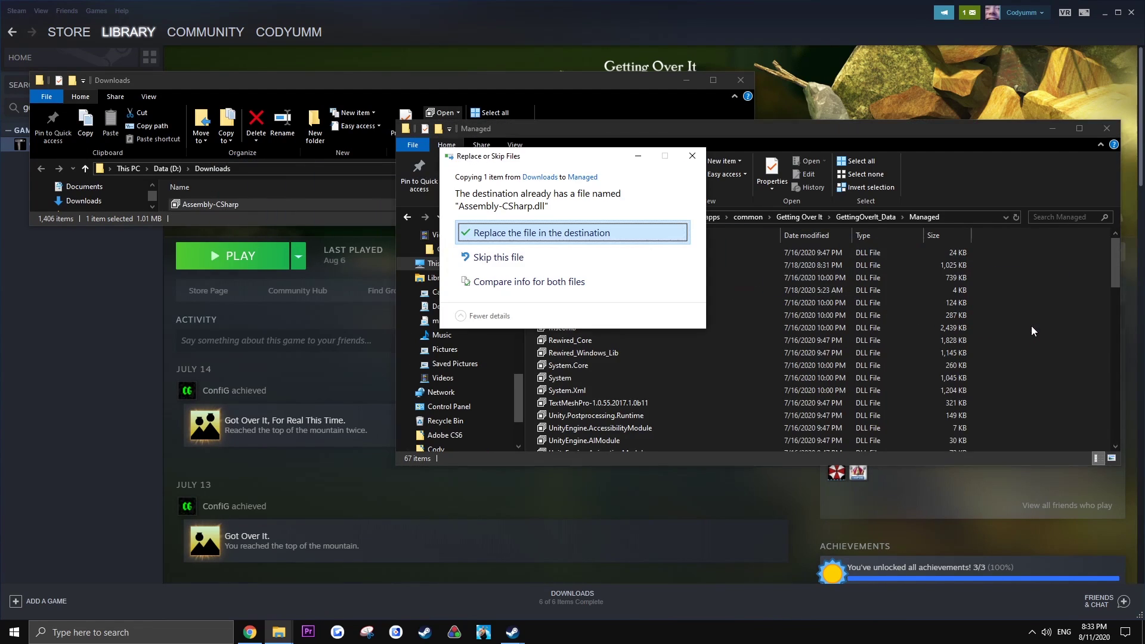
pyautogui.click(509, 234)
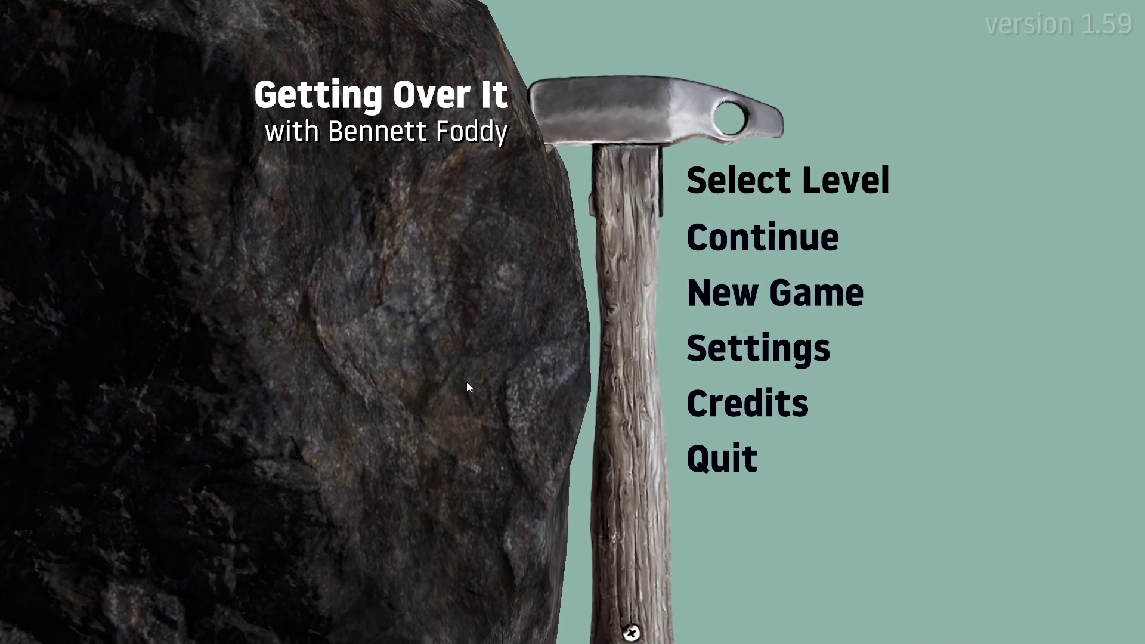
pyautogui.click(721, 182)
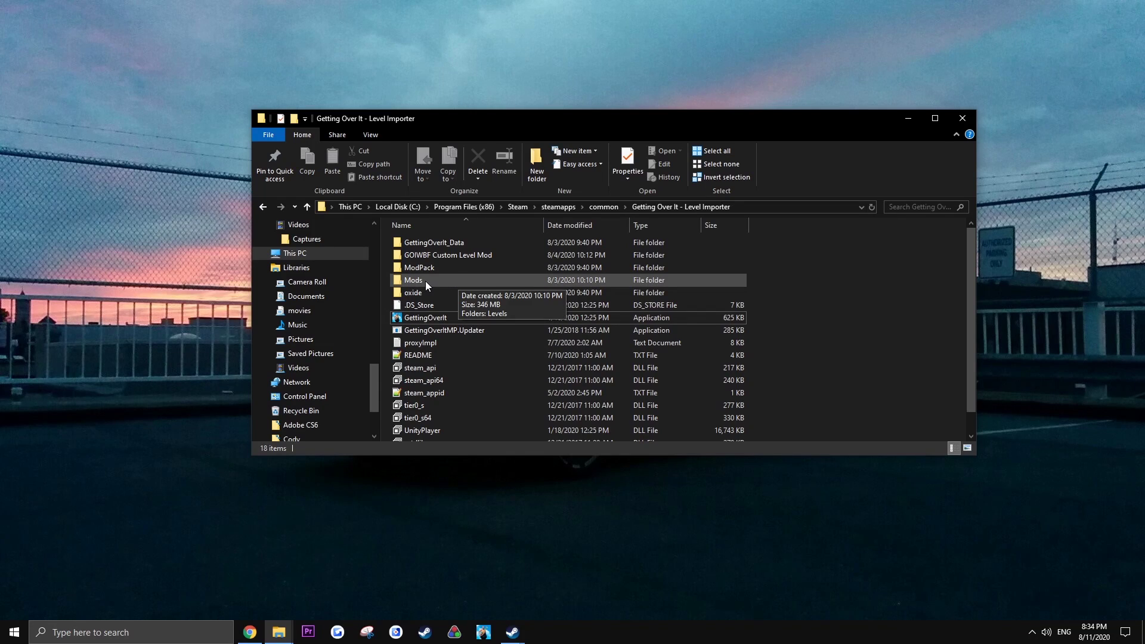
# Examine the Cliff Side scene and text files in the Mods\Levels folder of the Getting Over It - Level Importer installation.
pyautogui.doubleClick(429, 281)
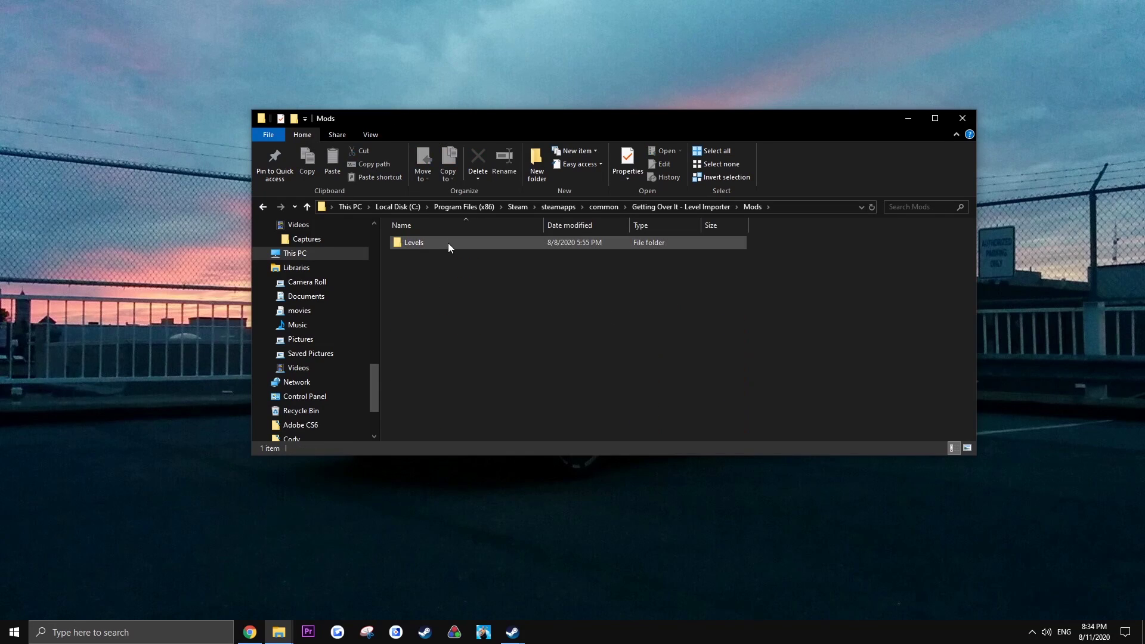
pyautogui.doubleClick(448, 242)
pyautogui.moveTo(467, 327); pyautogui.dragTo(452, 239)
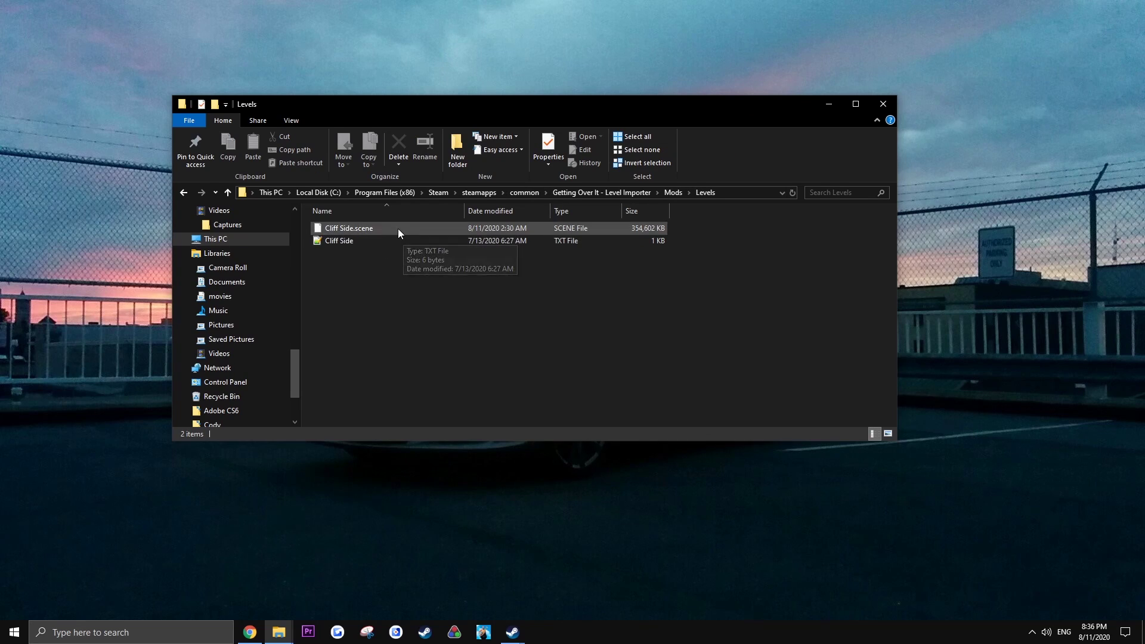
pyautogui.click(400, 229)
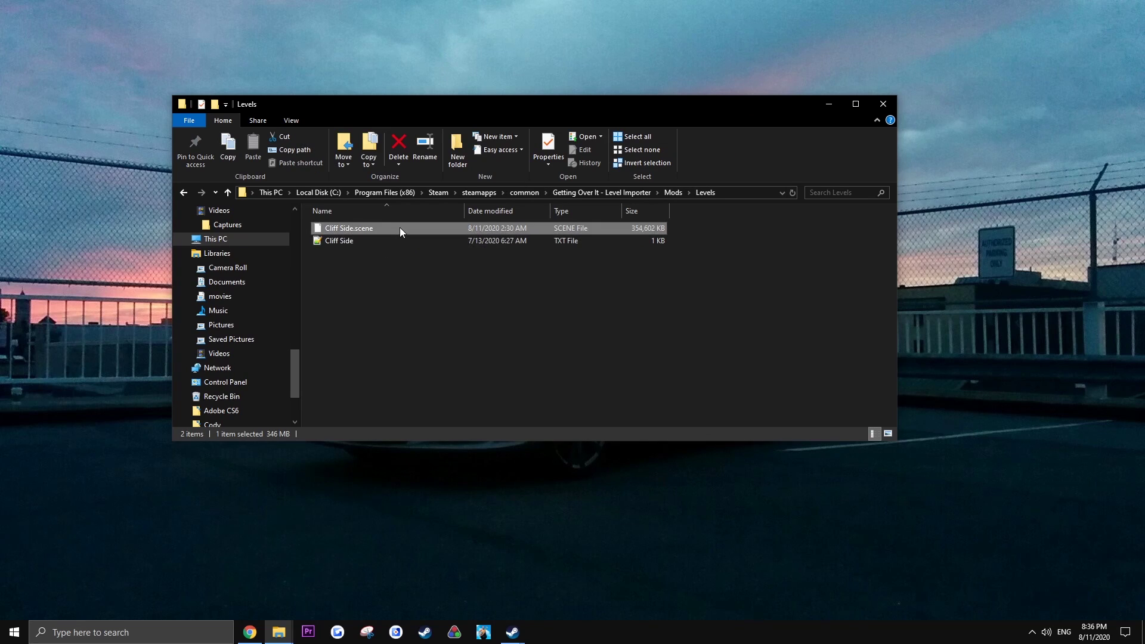
pyautogui.click(387, 241)
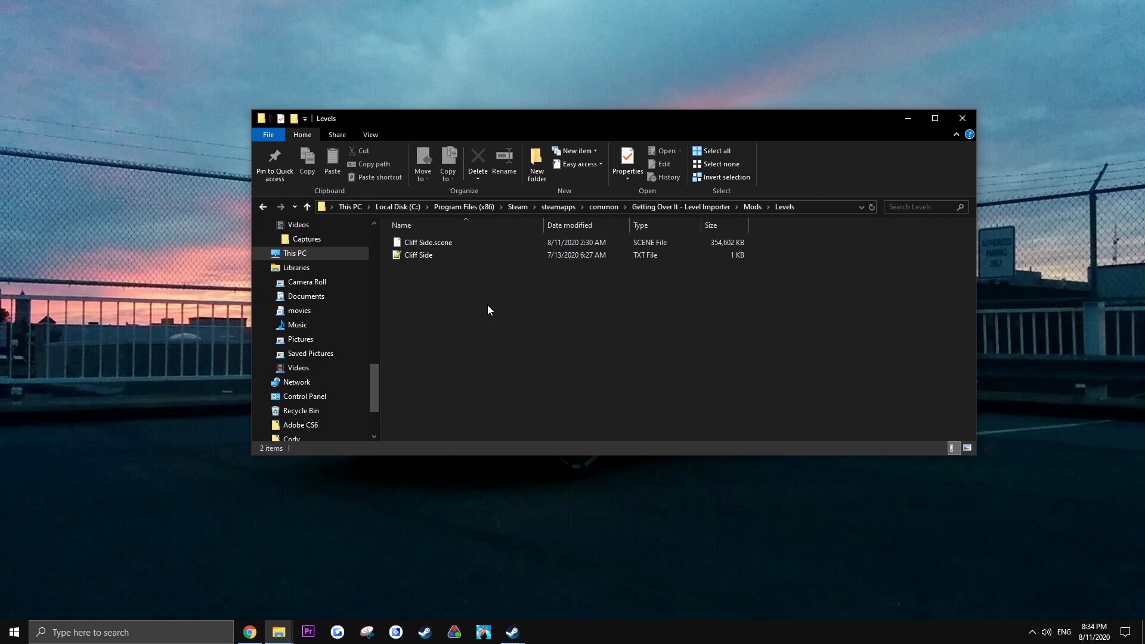
pyautogui.moveTo(488, 305); pyautogui.dragTo(452, 241)
pyautogui.moveTo(460, 296); pyautogui.dragTo(627, 316)
pyautogui.click(711, 243)
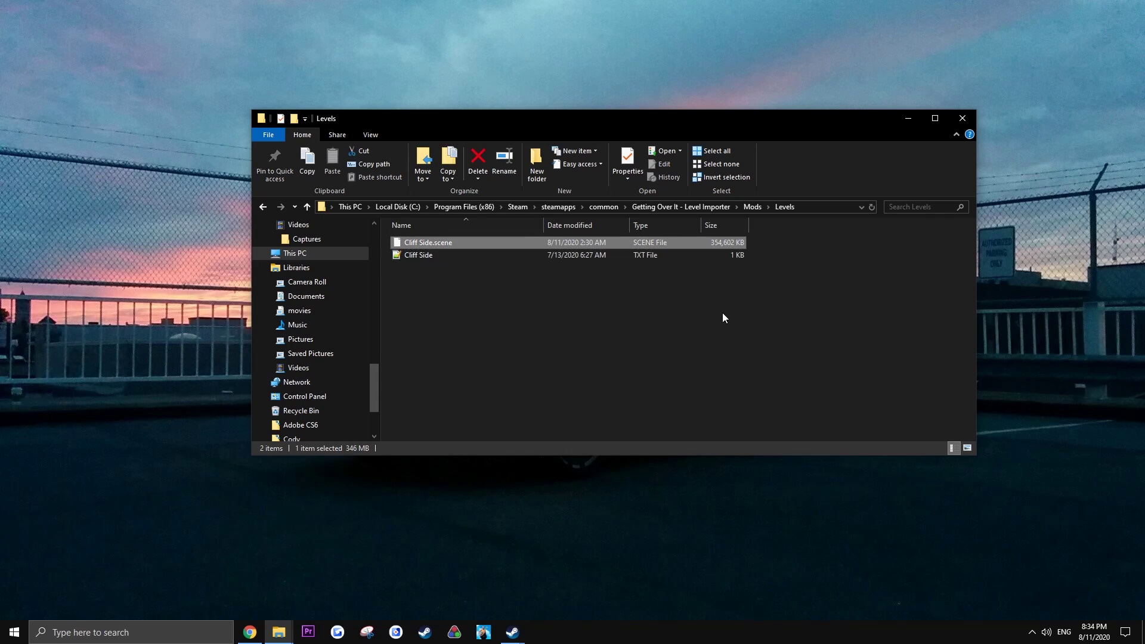
pyautogui.click(793, 291)
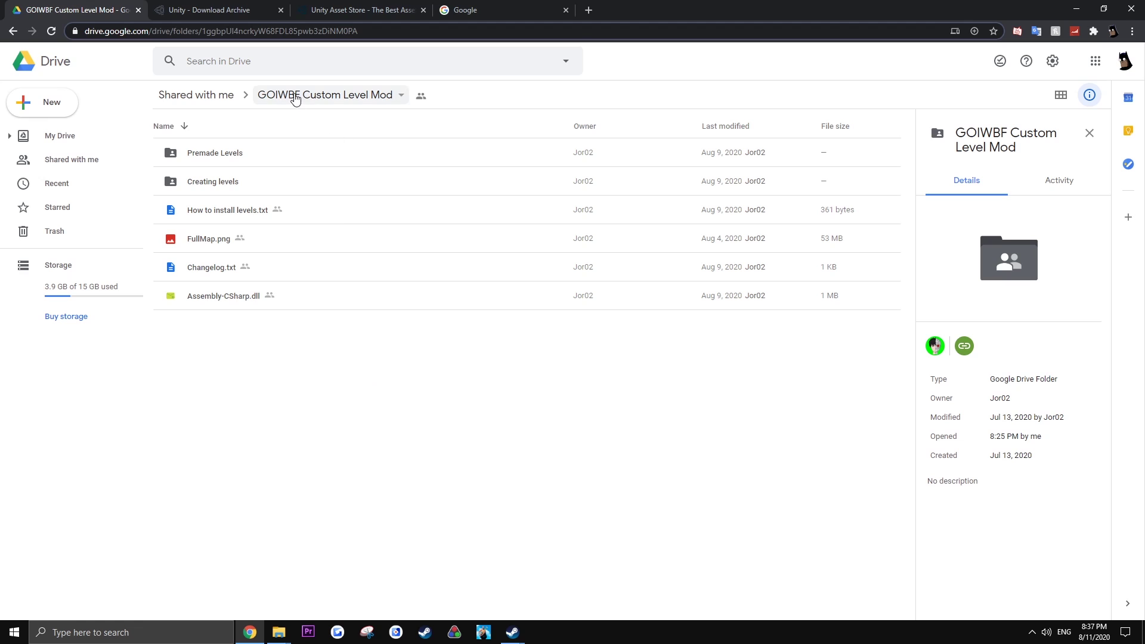
# Download the entire GOIWBF Custom Level Mod folder from Google Drive and extract its ZIP archive in place.
pyautogui.click(306, 98)
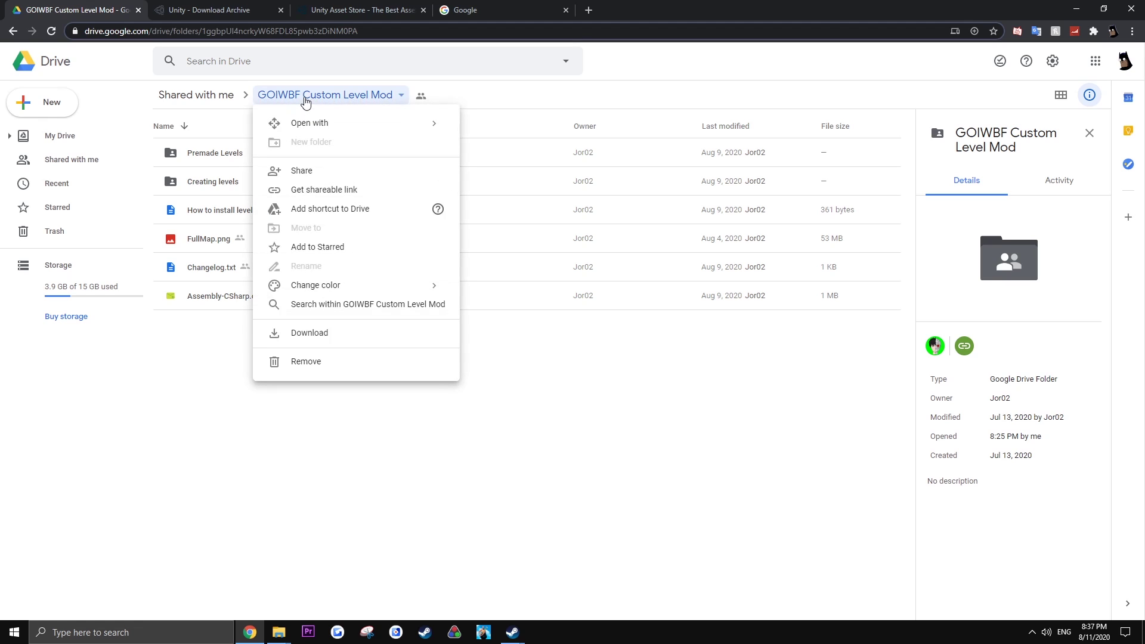
pyautogui.click(314, 337)
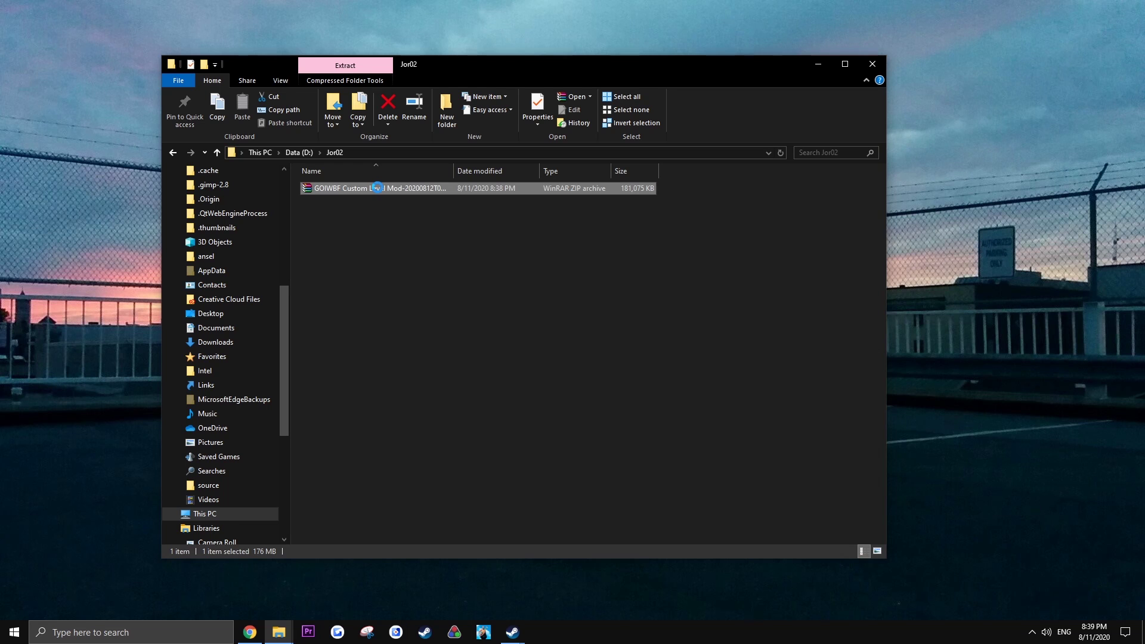
pyautogui.rightClick(377, 188)
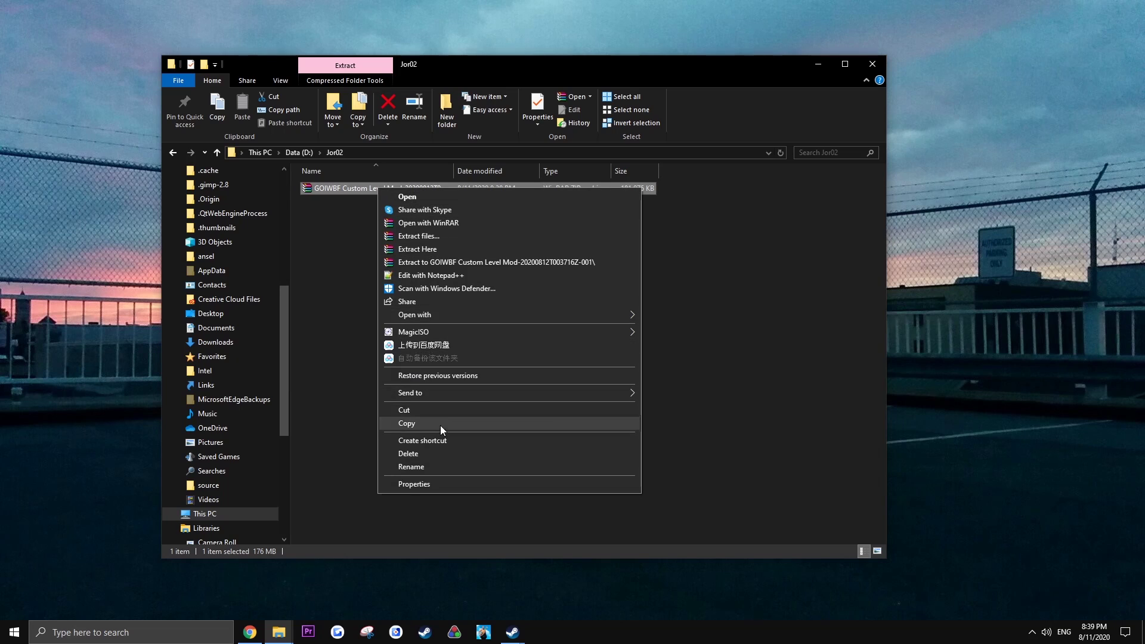
pyautogui.click(438, 249)
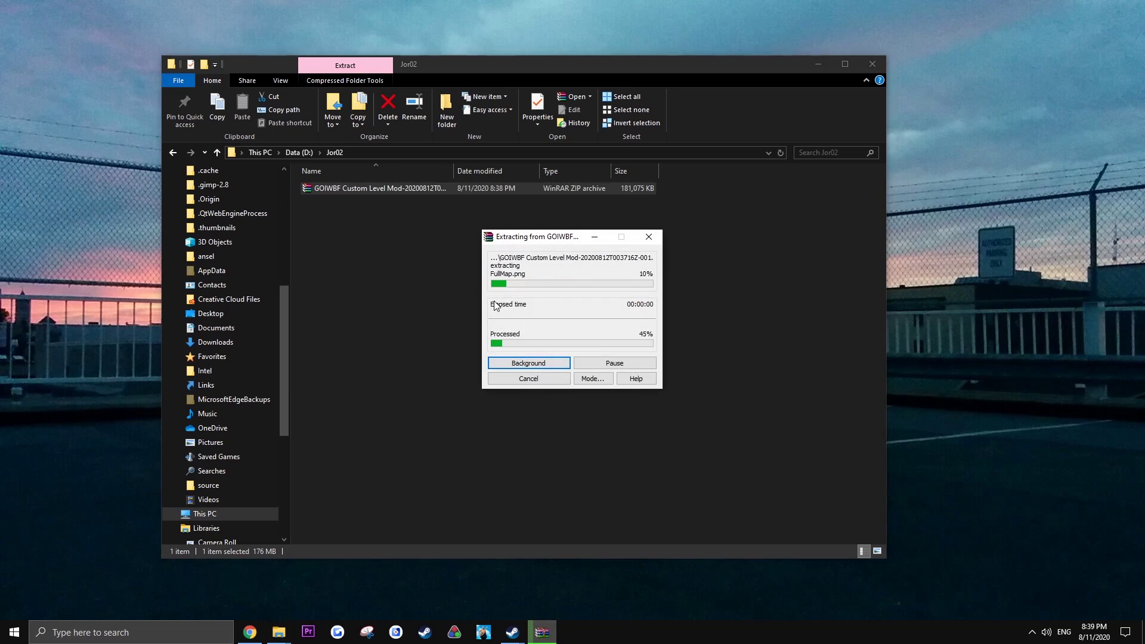
# Read through the Readme (Documentation) page in the extracted mod's Creating levels folder, covering layers and custom components, and close it.
pyautogui.click(396, 189)
pyautogui.doubleClick(395, 189)
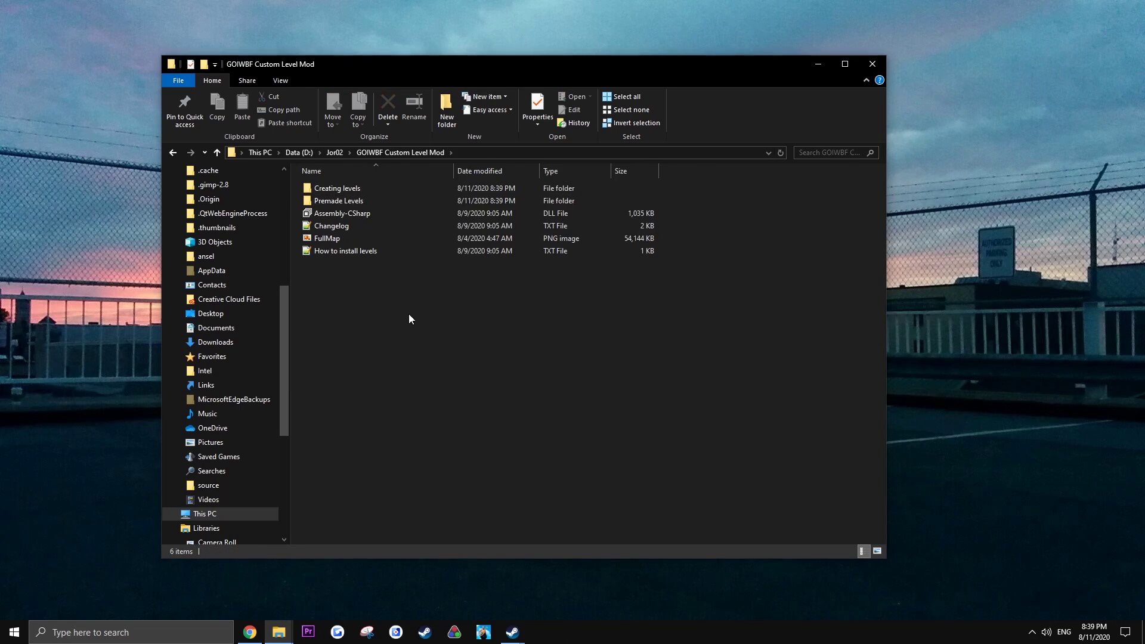
pyautogui.doubleClick(367, 188)
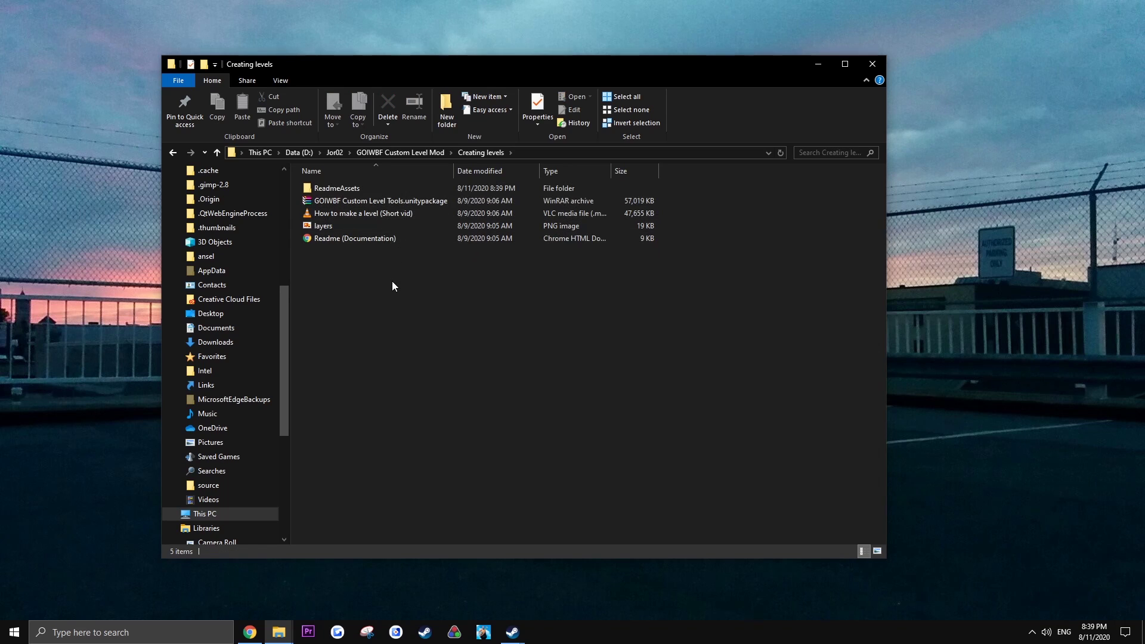
pyautogui.click(402, 239)
pyautogui.doubleClick(417, 241)
pyautogui.scroll(-8, 1010, 238)
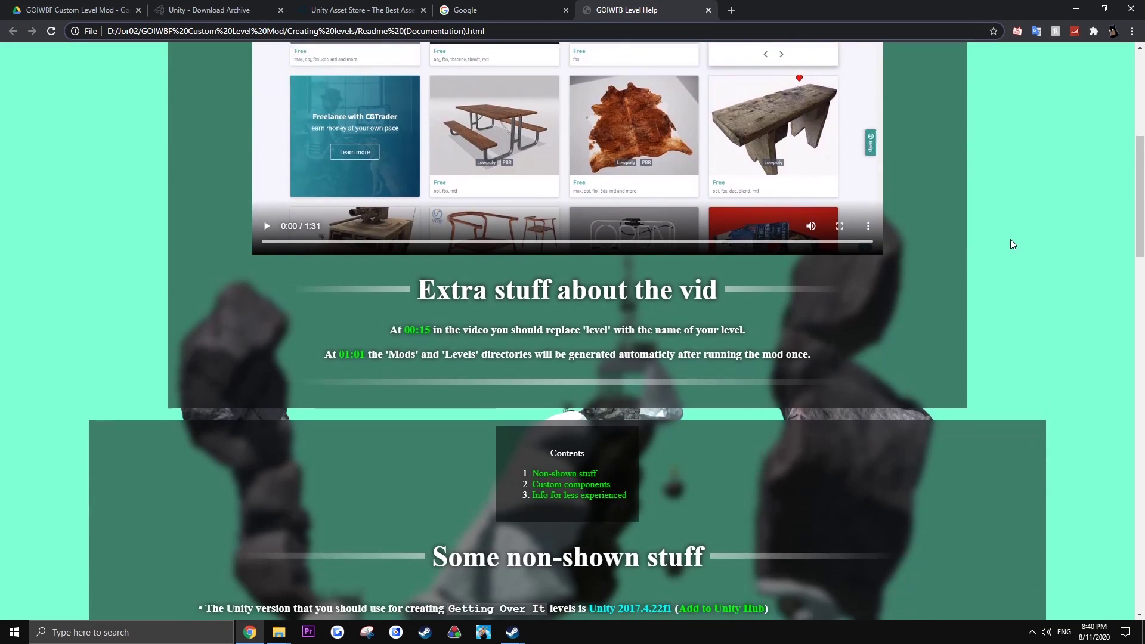
pyautogui.scroll(-8, 1011, 241)
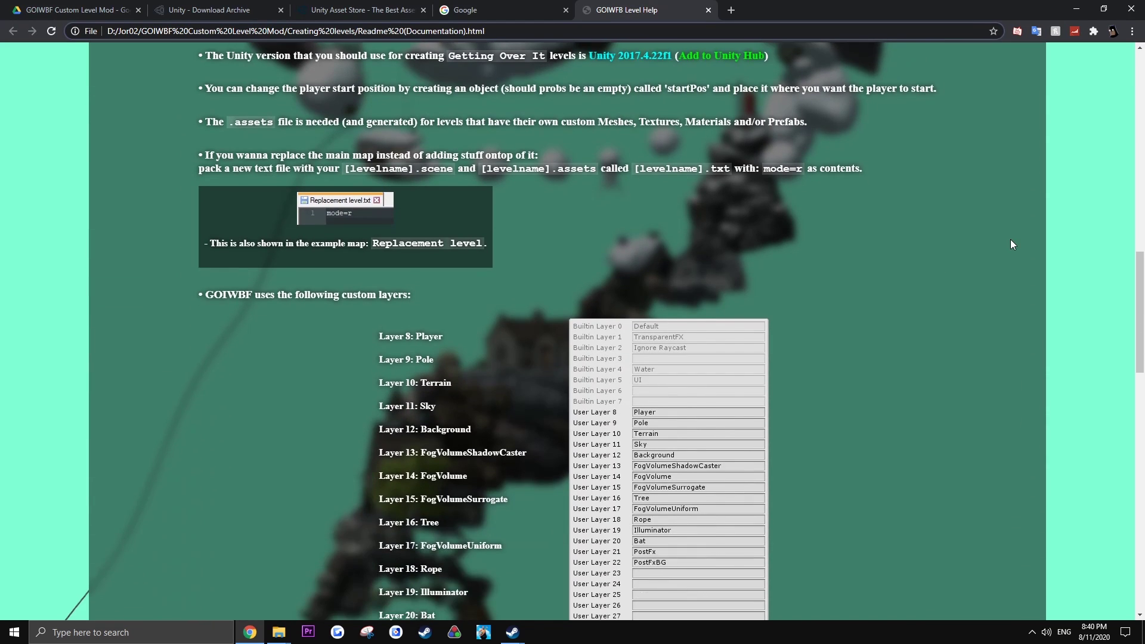
pyautogui.scroll(-12, 1011, 244)
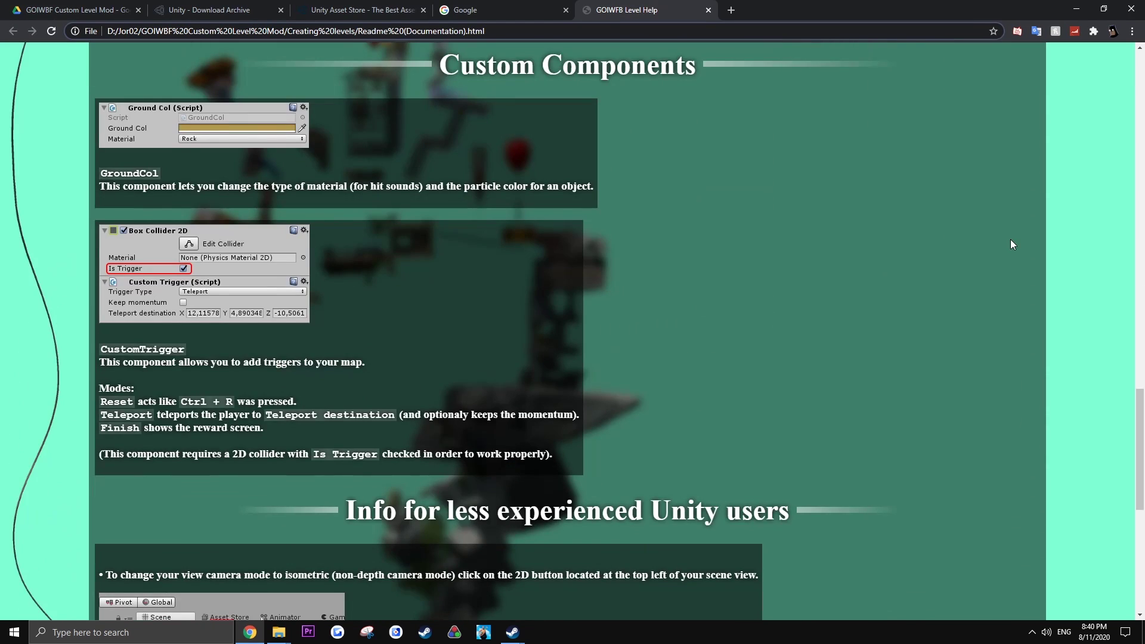
pyautogui.scroll(-3, 1010, 239)
pyautogui.hotkey('ctrl', 'w')
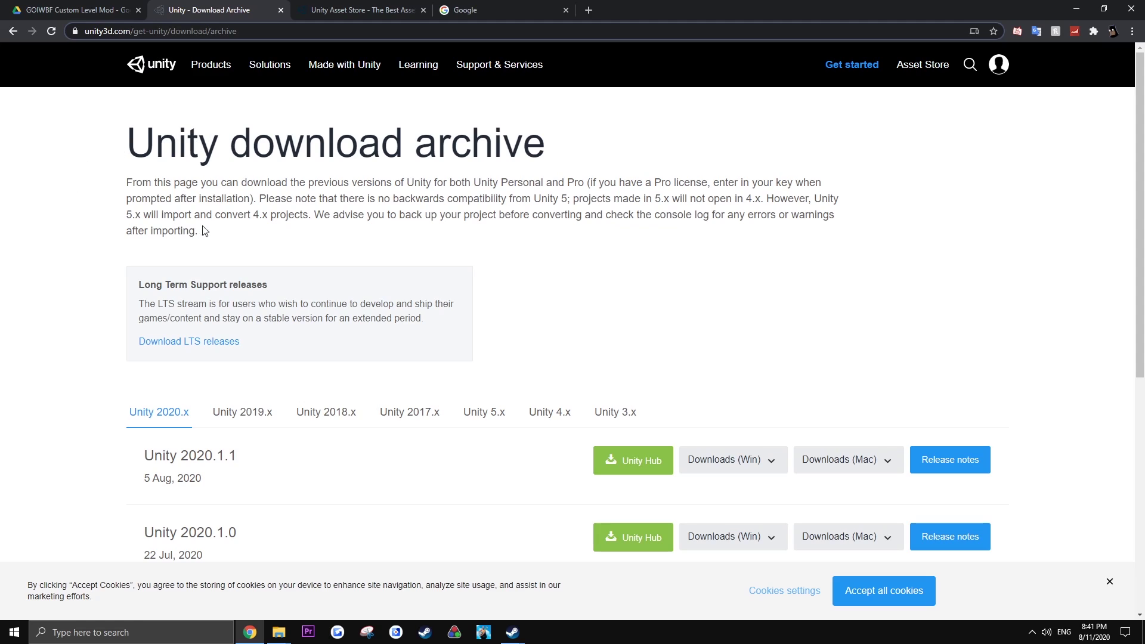
# Locate the Unity 2017.4.22 release among the Unity 2017.x versions in the Unity download archive.
pyautogui.scroll(-1, 543, 239)
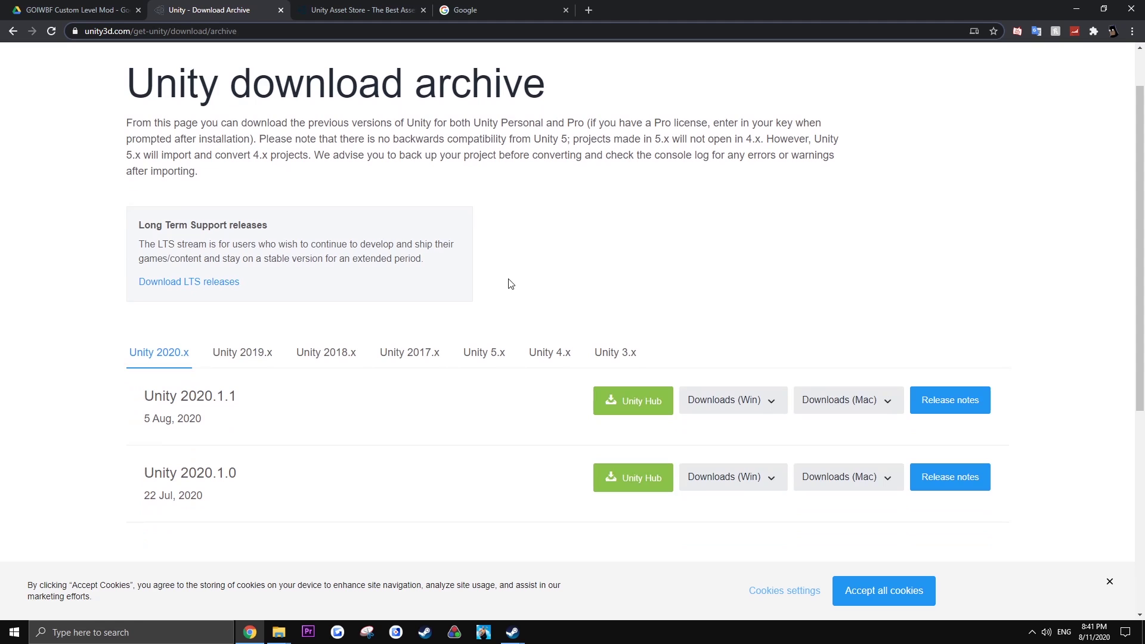
pyautogui.click(399, 358)
pyautogui.scroll(-3, 101, 365)
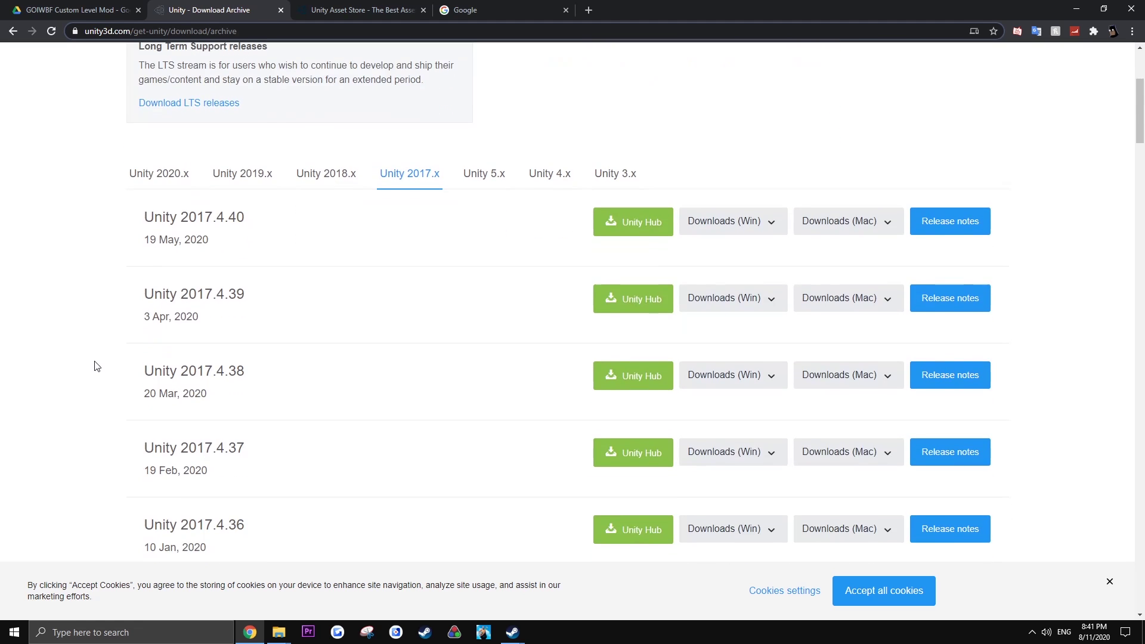
pyautogui.scroll(-3, 96, 365)
pyautogui.scroll(-15, 81, 385)
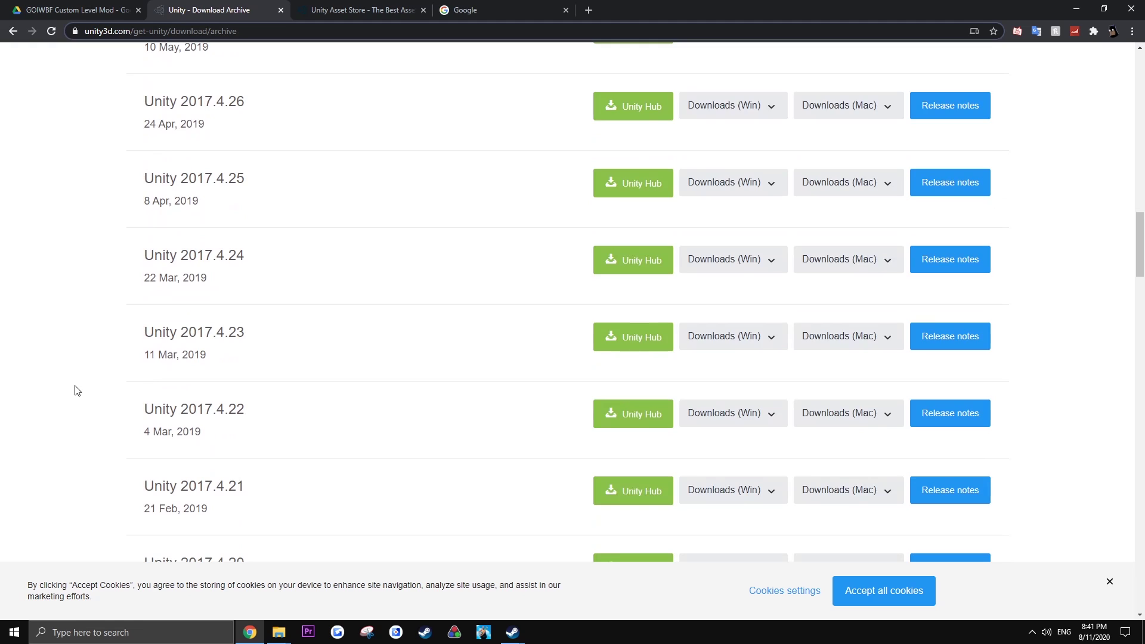
pyautogui.scroll(-1, 76, 391)
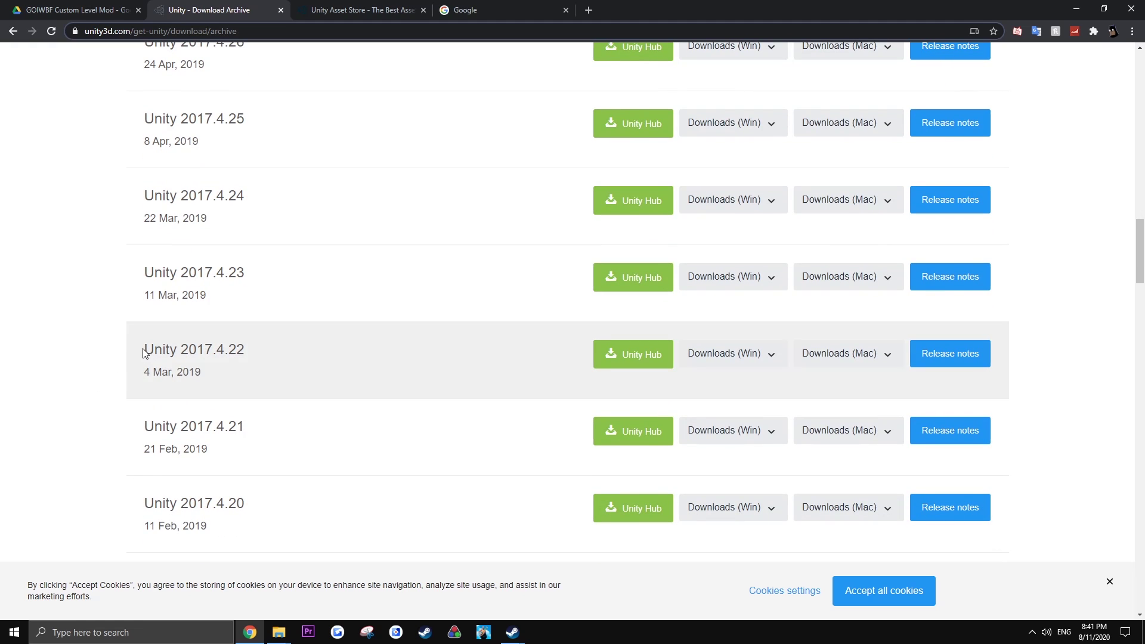
pyautogui.moveTo(147, 349); pyautogui.dragTo(248, 358)
pyautogui.click(276, 358)
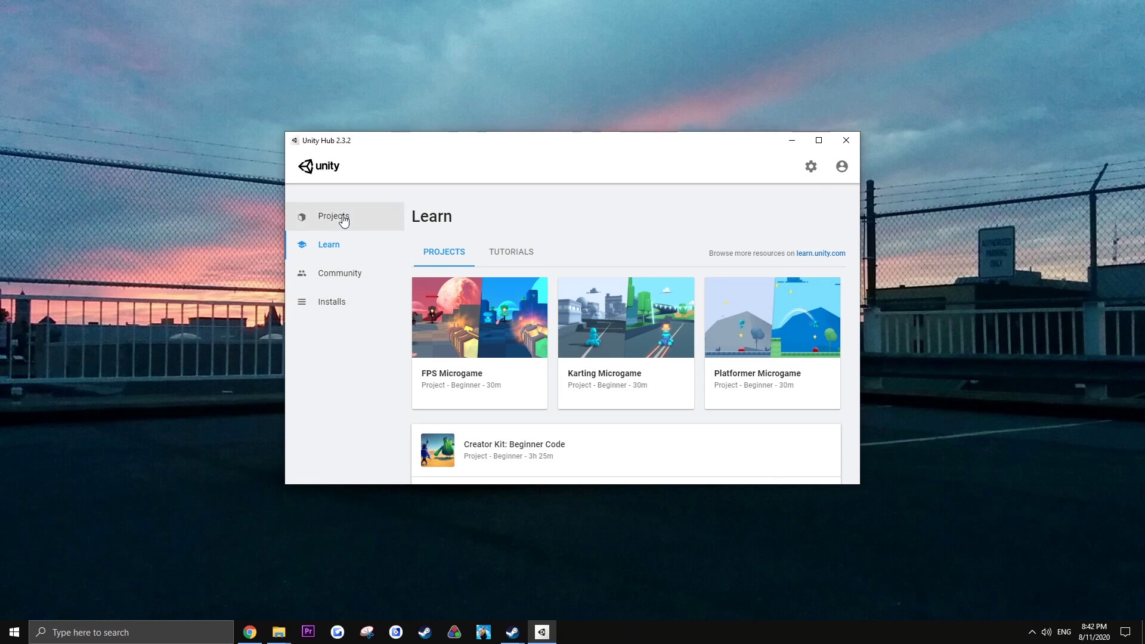
# Create a new 3D project named Example Map in Unity Hub.
pyautogui.click(343, 218)
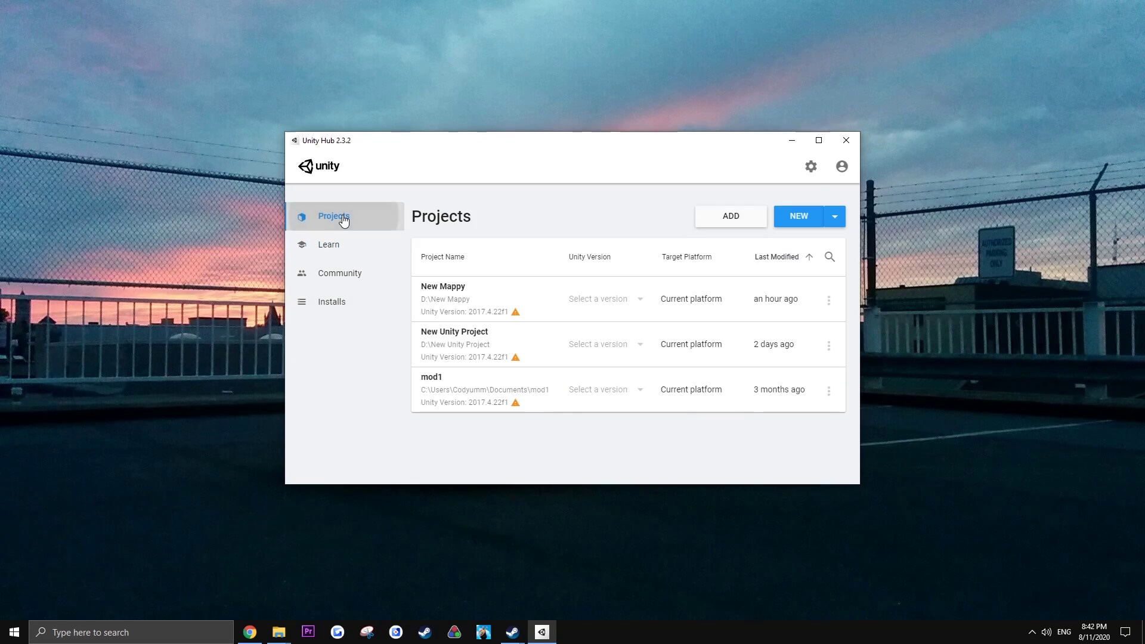
pyautogui.click(799, 217)
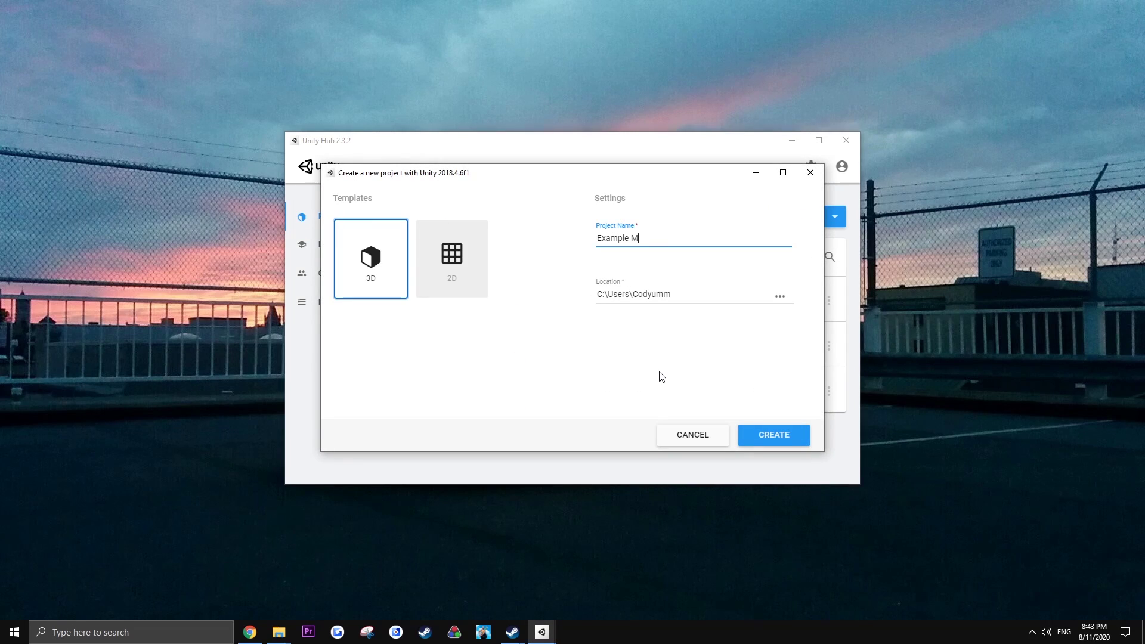
pyautogui.click(774, 434)
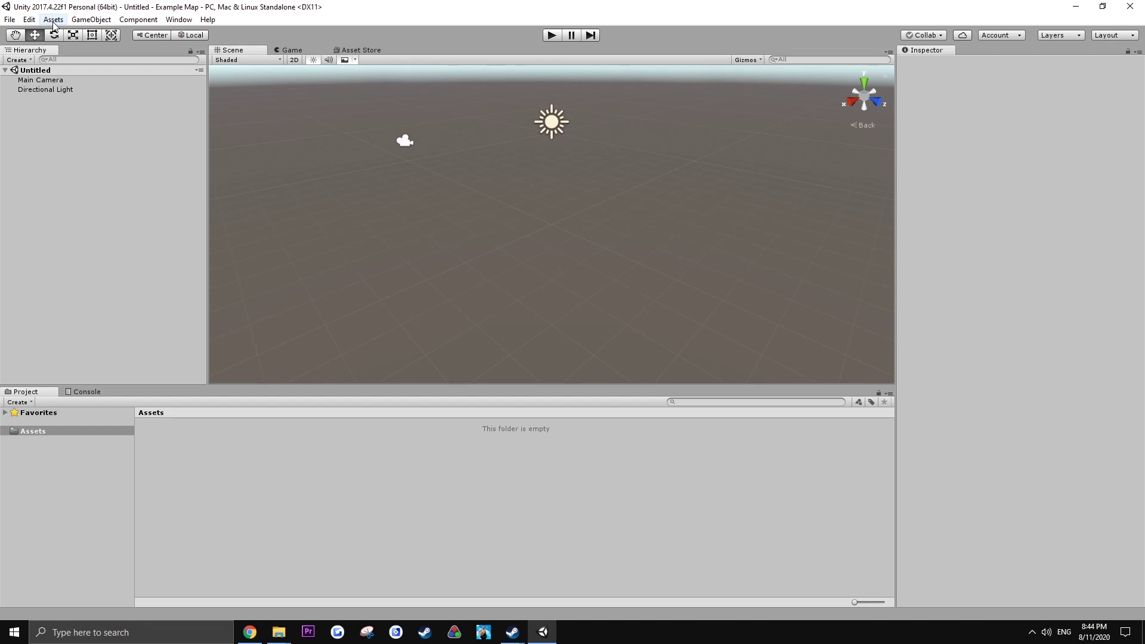
# Import all contents of GOIWBF Custom Level Tools.unitypackage from the mod's Creating levels folder as a custom package, showing all file types.
pyautogui.click(53, 20)
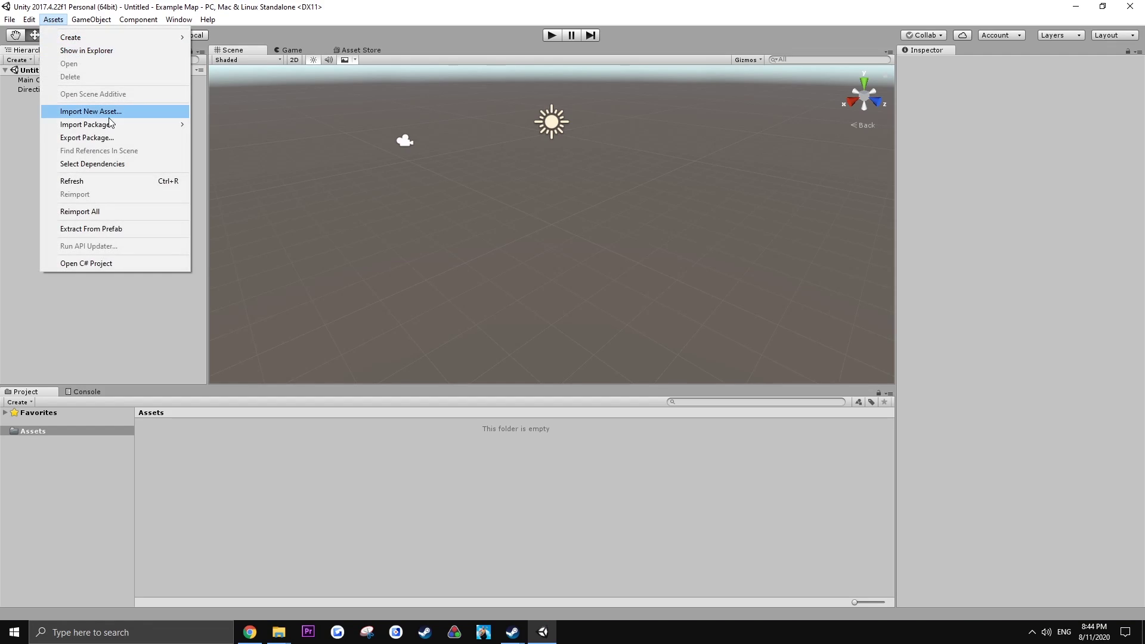
pyautogui.moveTo(112, 129)
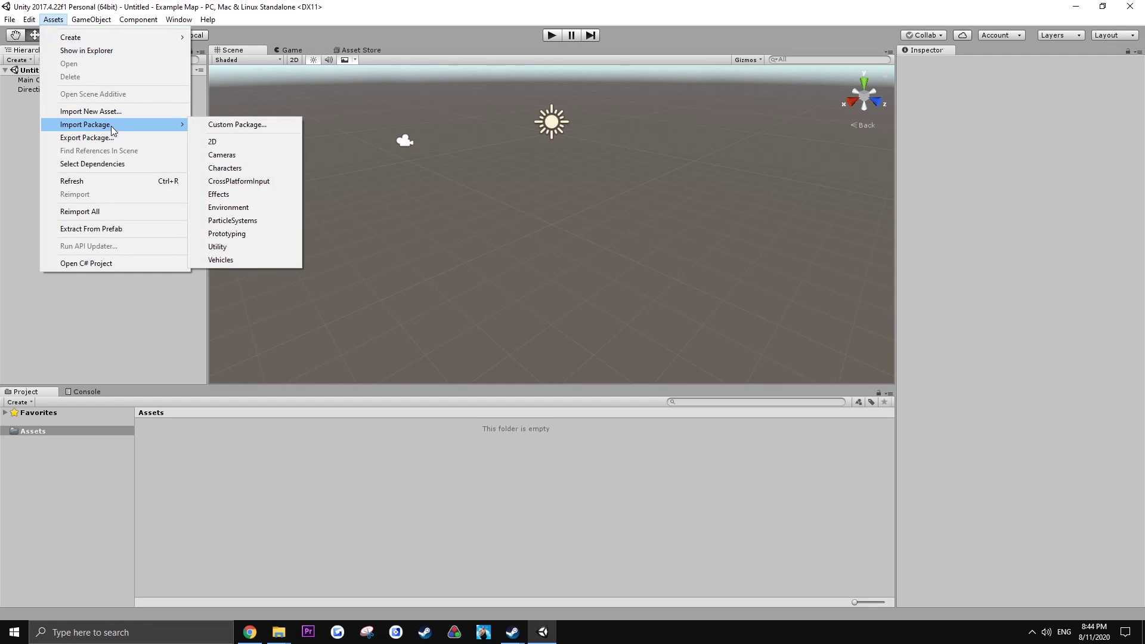
pyautogui.click(248, 124)
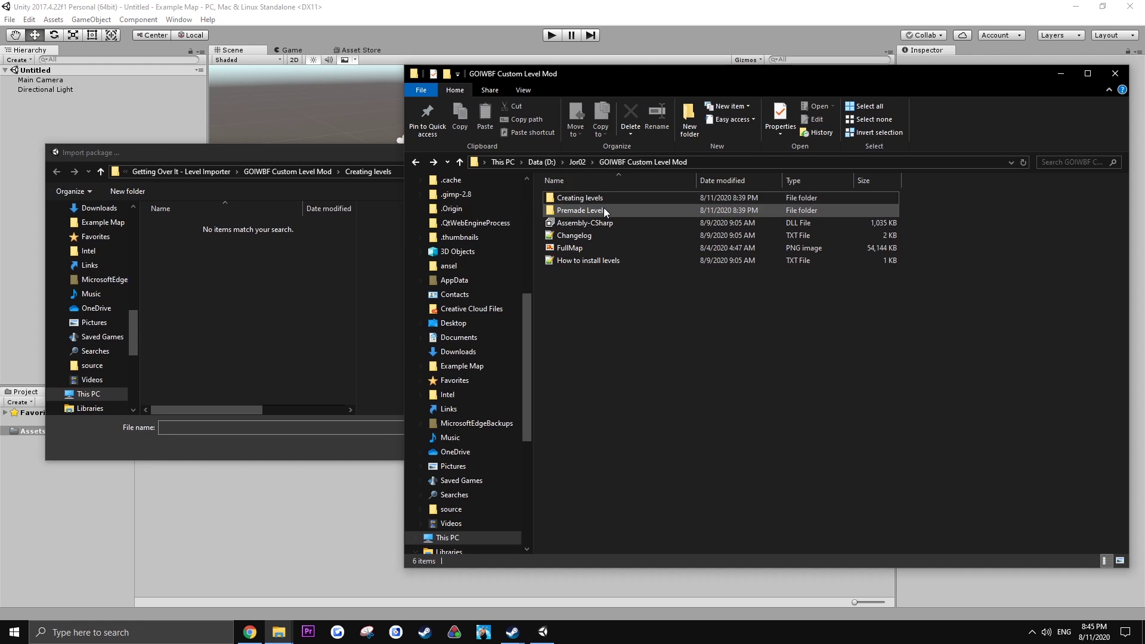
pyautogui.doubleClick(613, 199)
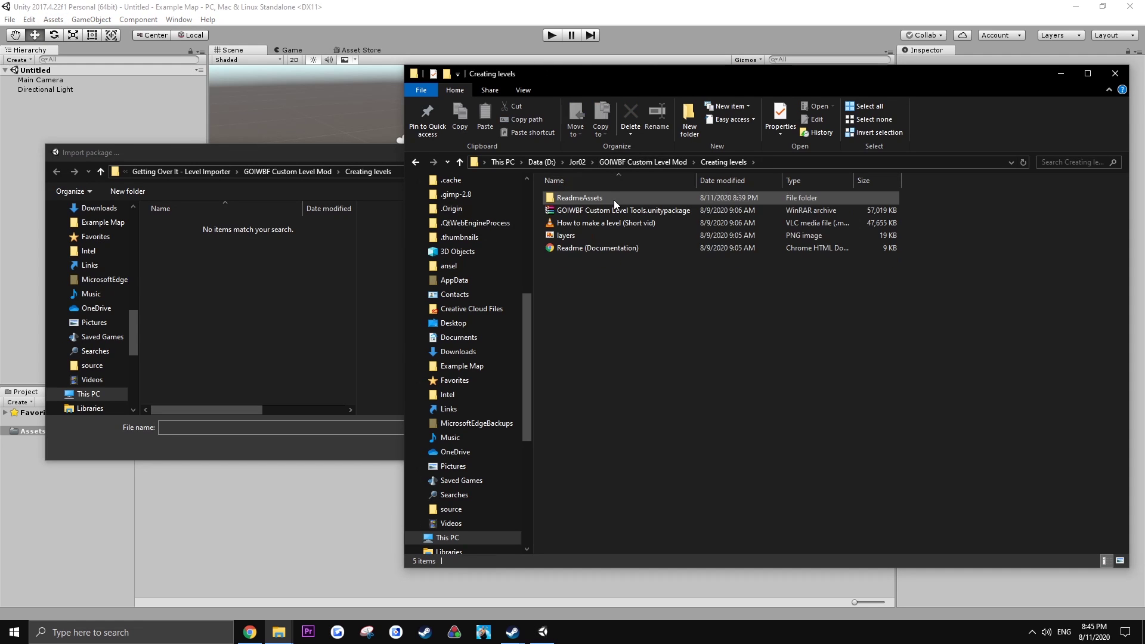
pyautogui.click(701, 212)
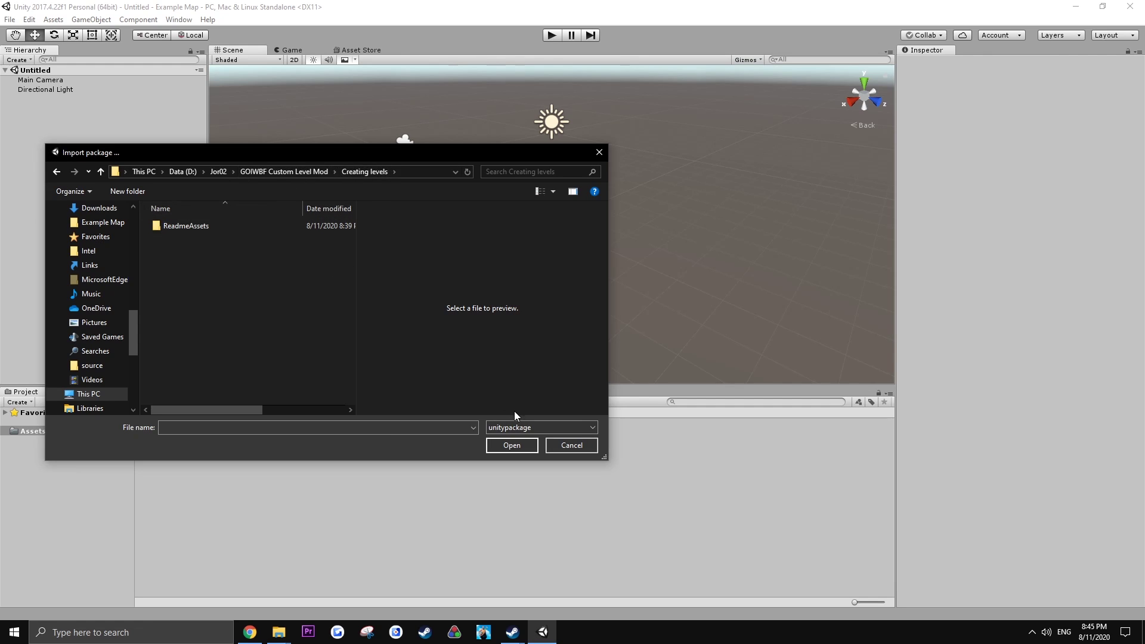
pyautogui.click(520, 427)
pyautogui.click(519, 450)
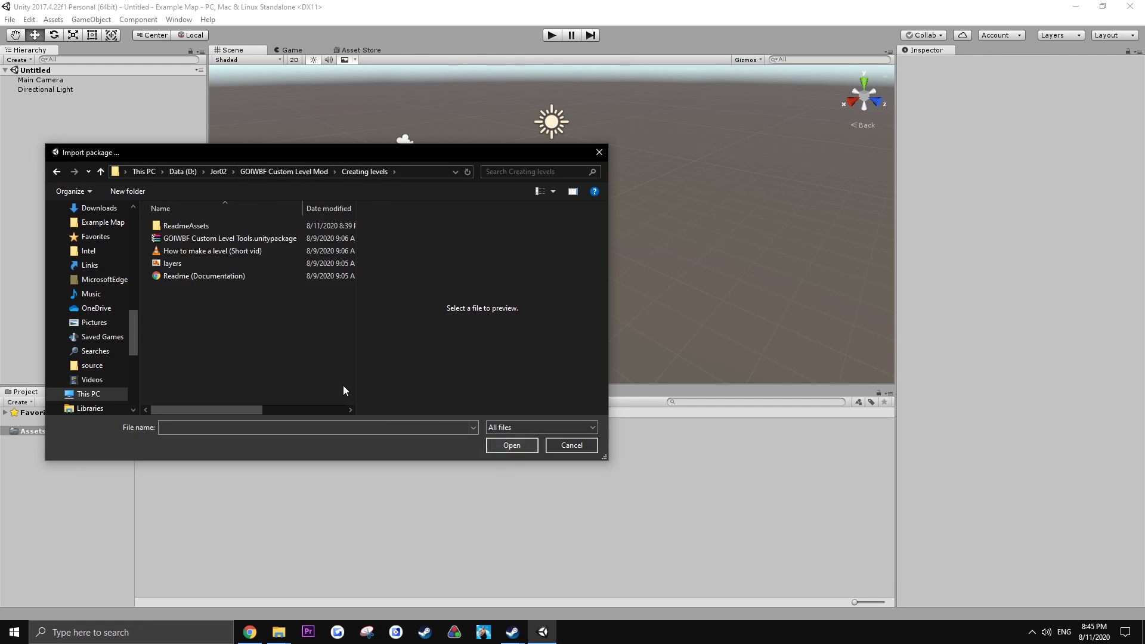
pyautogui.click(223, 239)
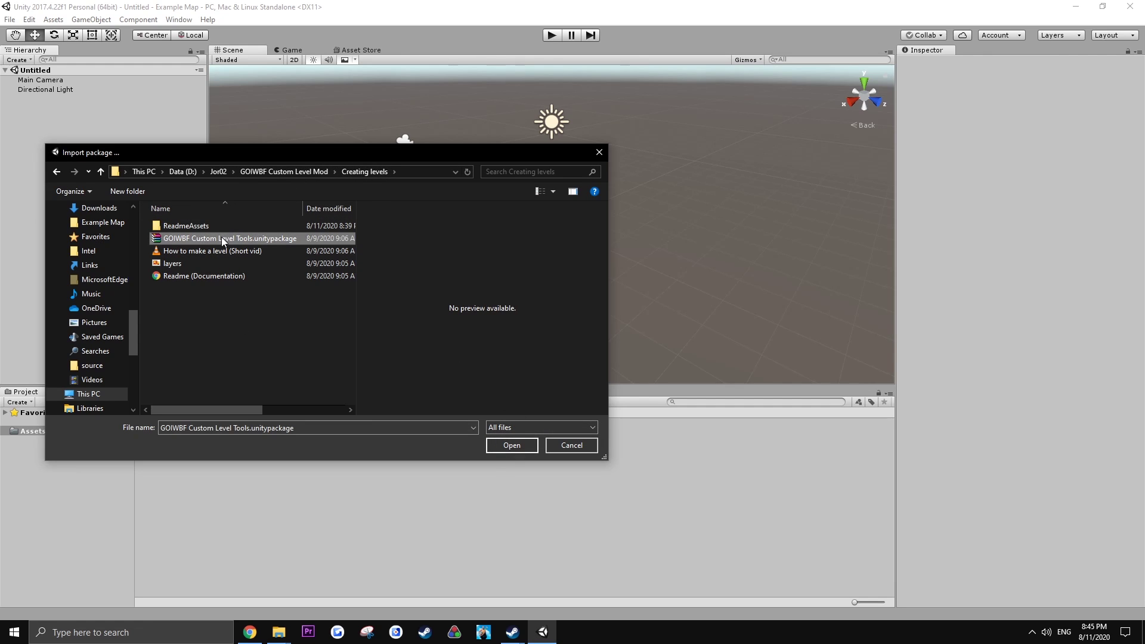
pyautogui.click(525, 450)
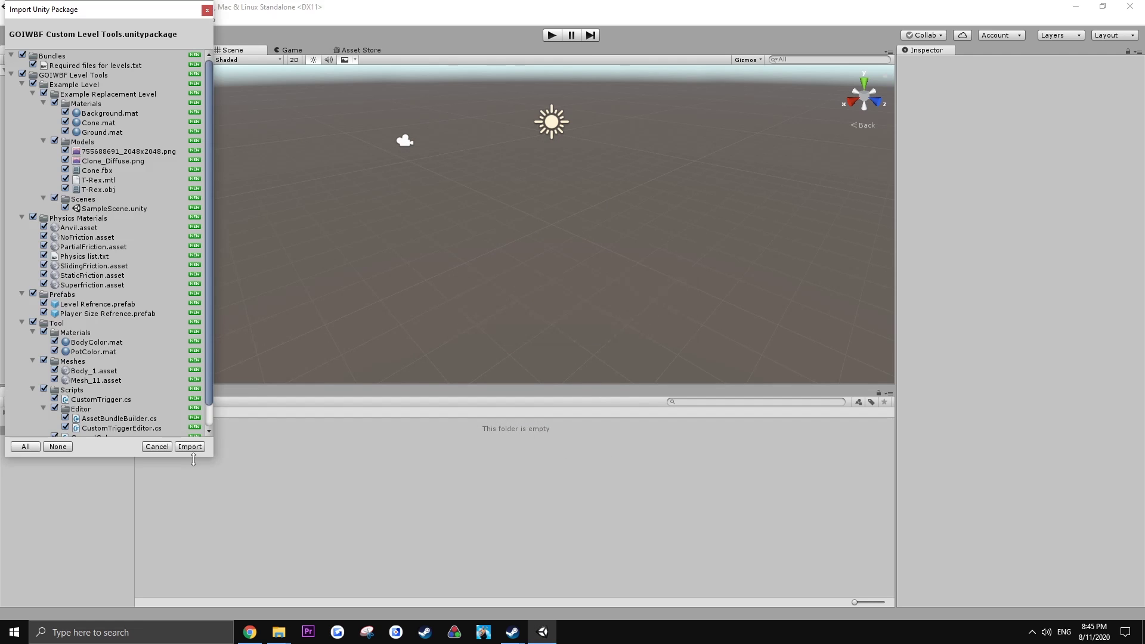
pyautogui.click(191, 447)
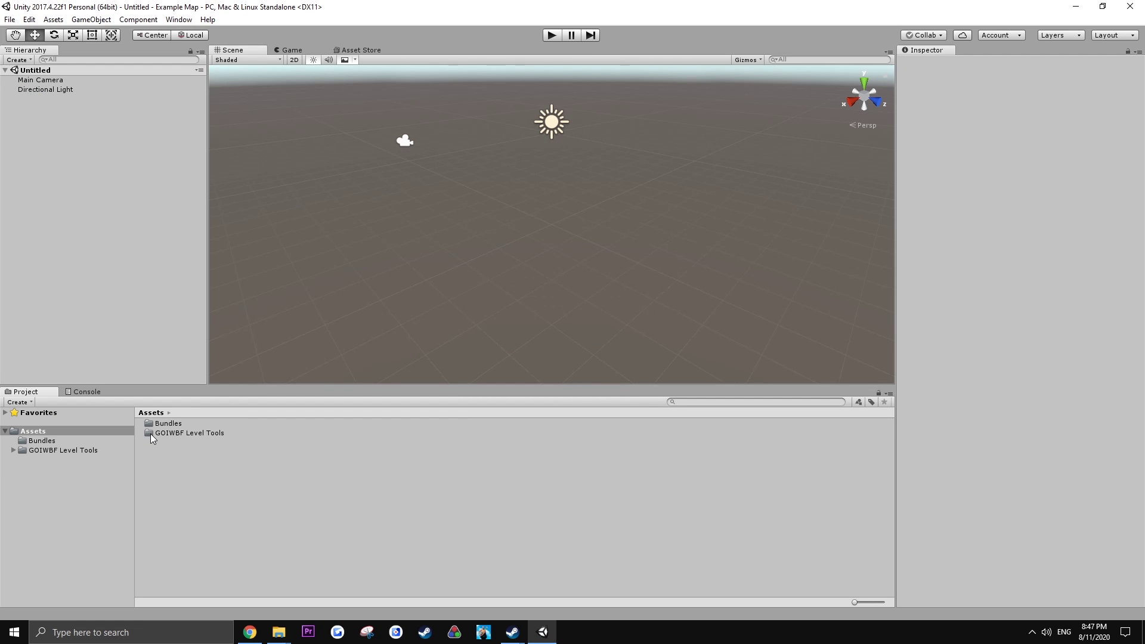
# Open SampleScene from the Example Replacement Level's Scenes folder and look over the example level in 2D view.
pyautogui.doubleClick(150, 435)
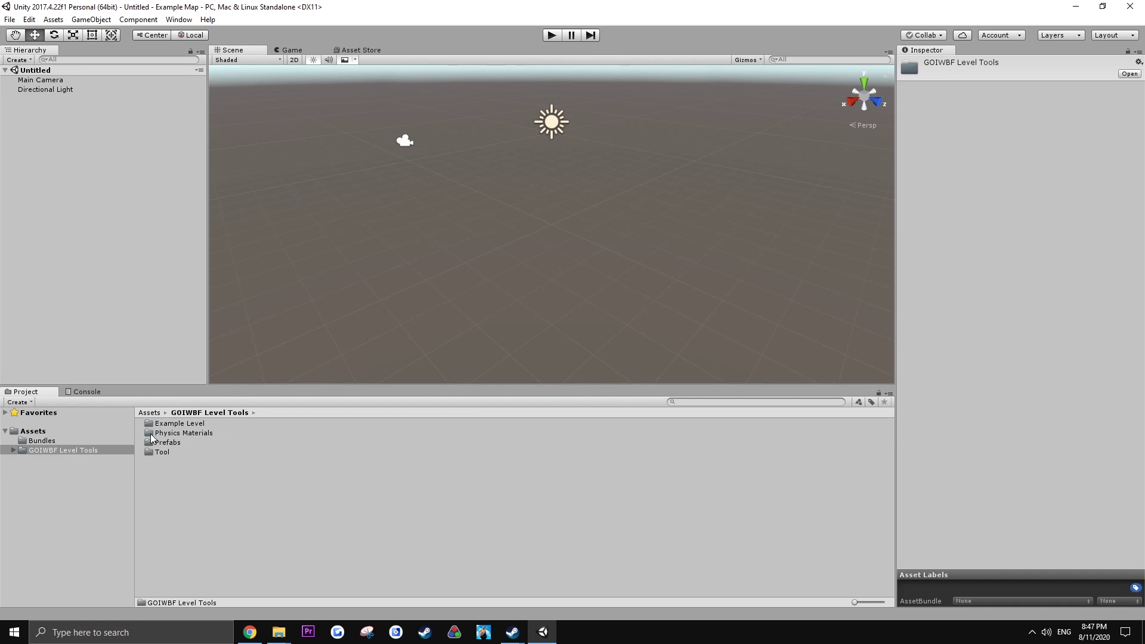
pyautogui.doubleClick(195, 424)
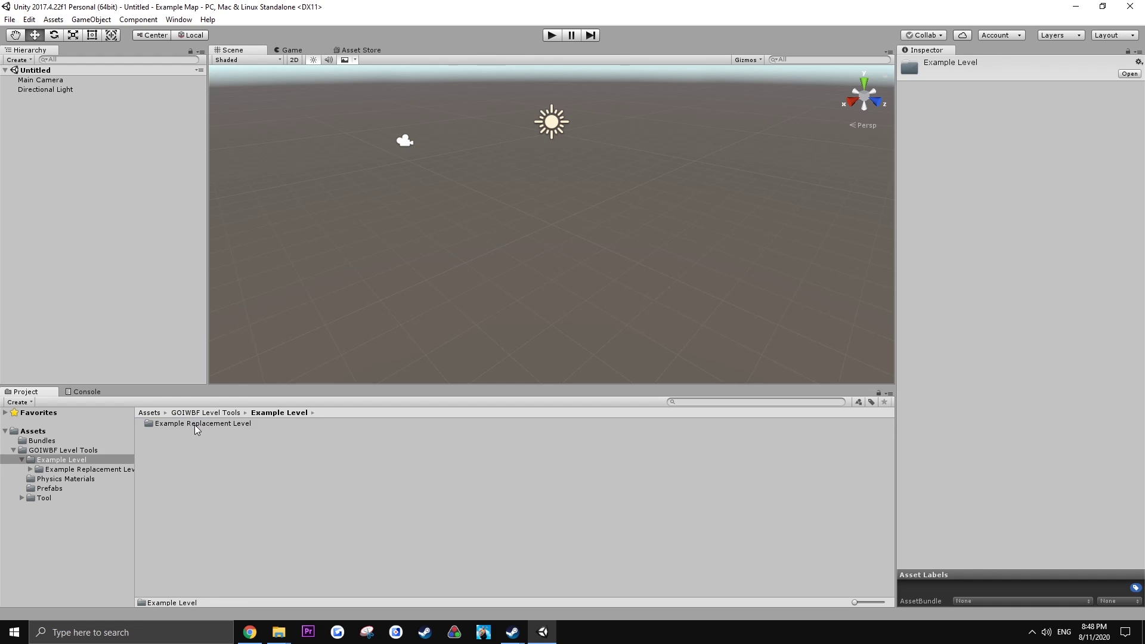
pyautogui.doubleClick(194, 425)
pyautogui.doubleClick(160, 443)
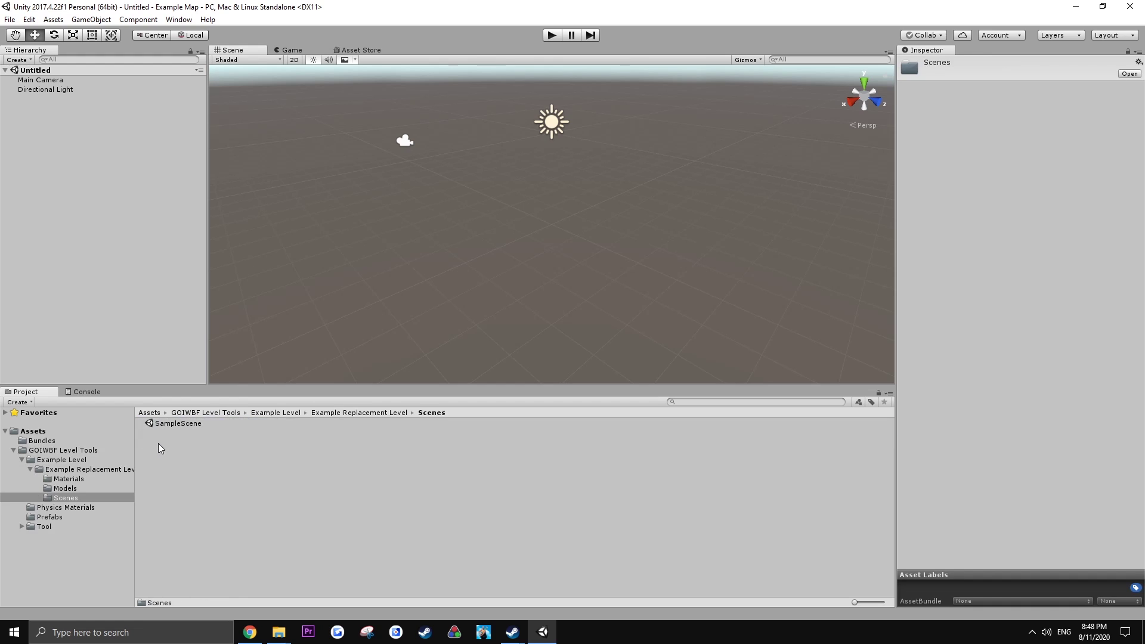
pyautogui.doubleClick(216, 424)
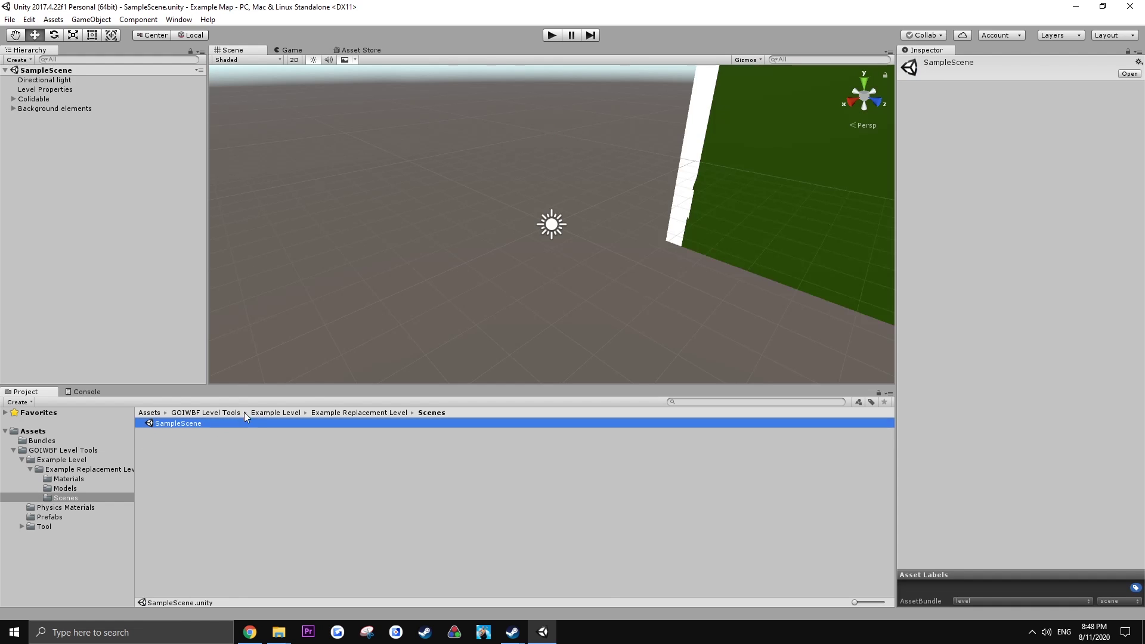
pyautogui.click(295, 61)
pyautogui.moveTo(391, 205); pyautogui.dragTo(681, 216, button='middle')
pyautogui.scroll(-3, 521, 278)
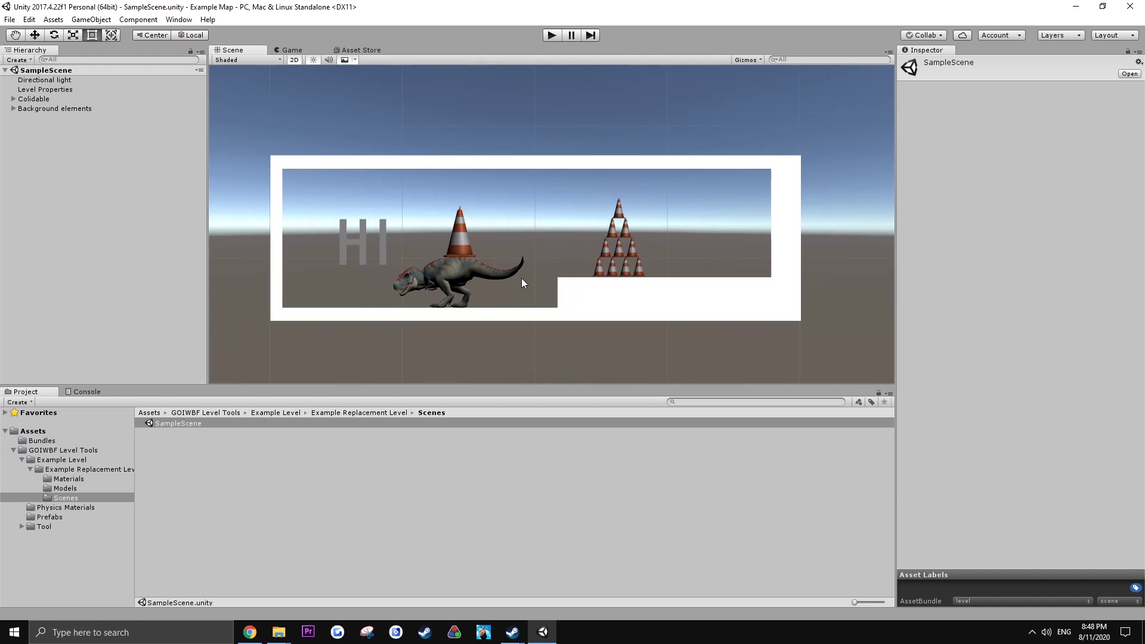
pyautogui.scroll(2, 521, 278)
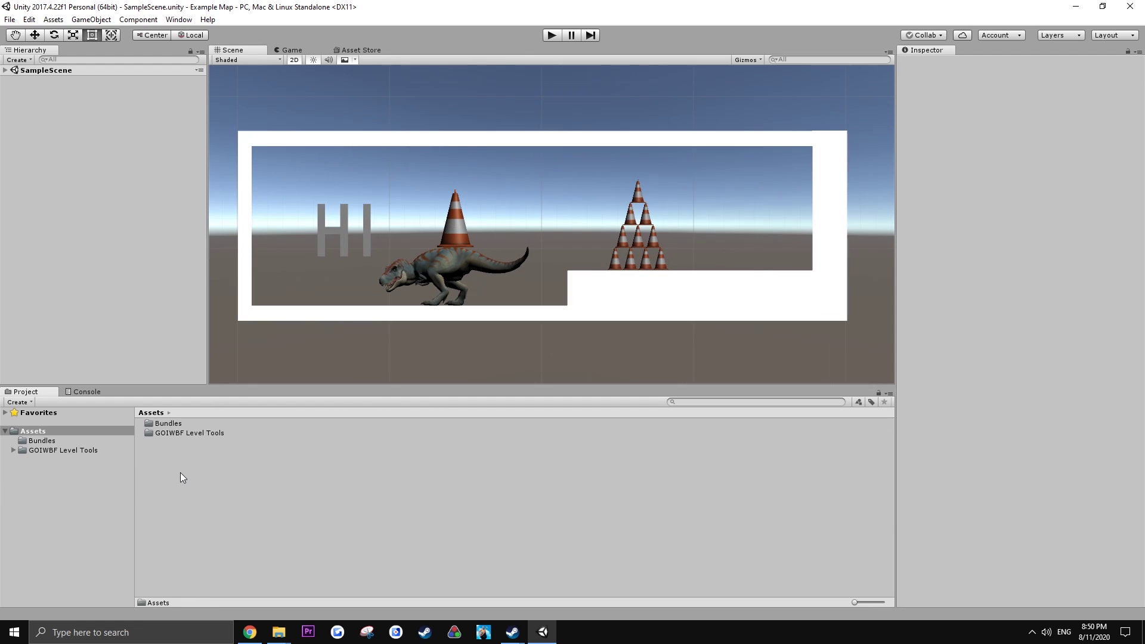
# Create a folder named Scenes in the project's Assets.
pyautogui.rightClick(180, 472)
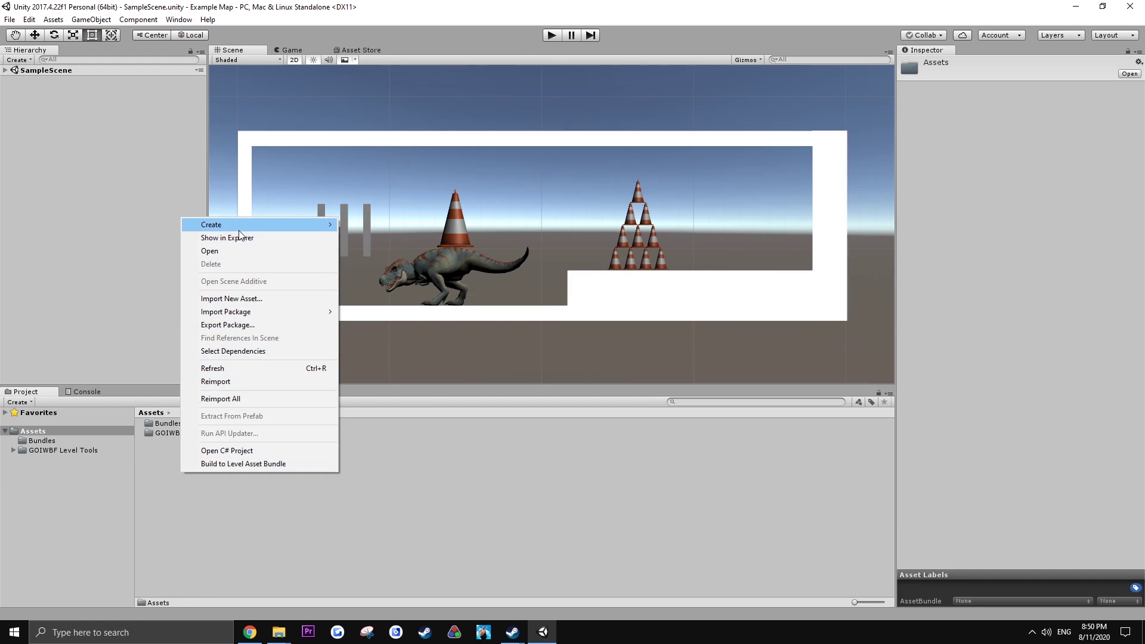
pyautogui.moveTo(236, 227)
pyautogui.click(379, 224)
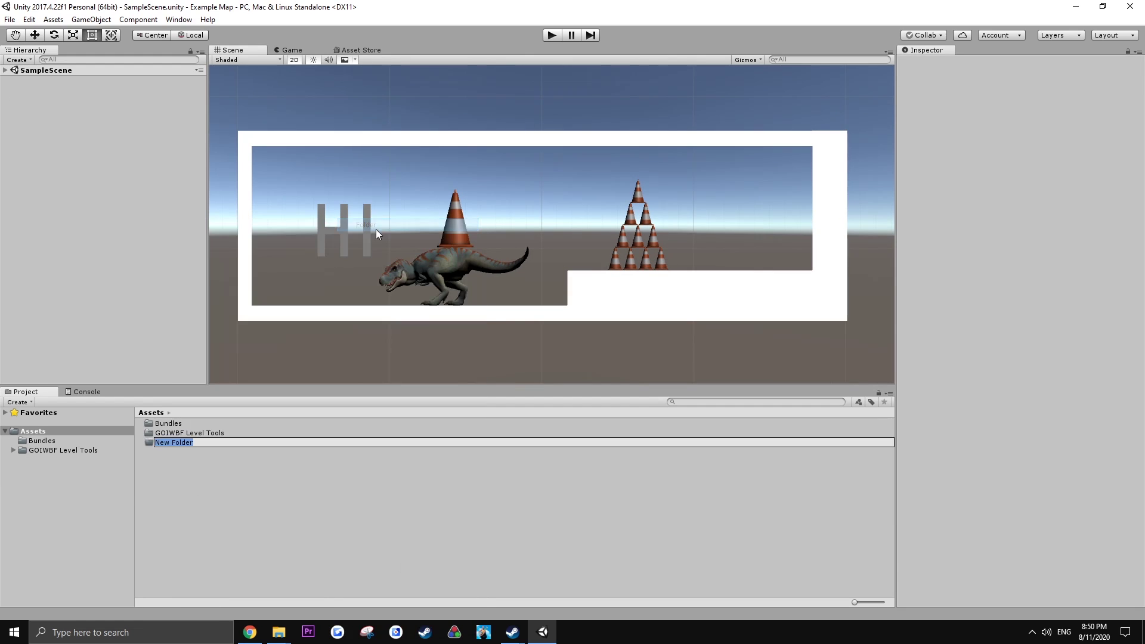
pyautogui.write('Scenes')
pyautogui.press('Return')
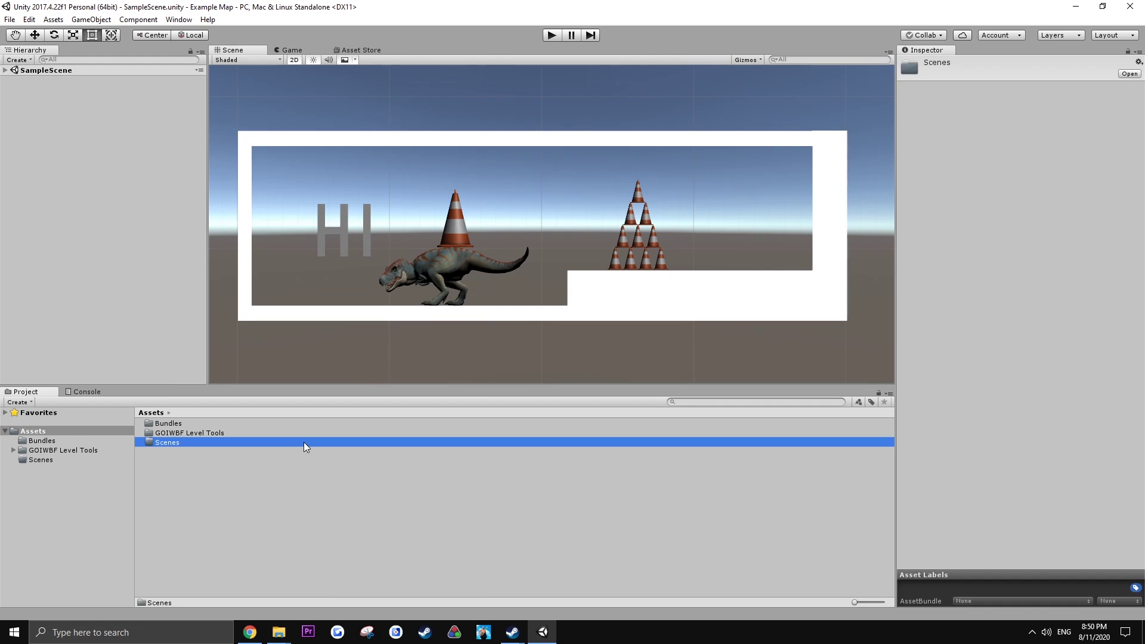
# Create a scene named LevelOne in the Scenes folder and open it.
pyautogui.doubleClick(188, 444)
pyautogui.rightClick(187, 442)
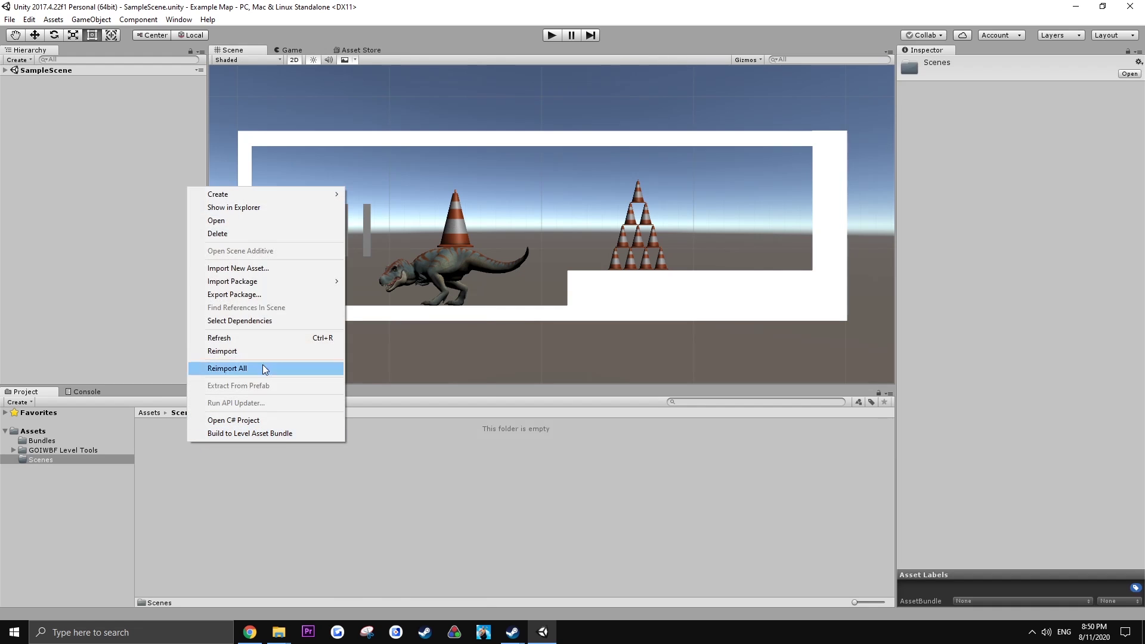
pyautogui.moveTo(345, 196)
pyautogui.click(396, 283)
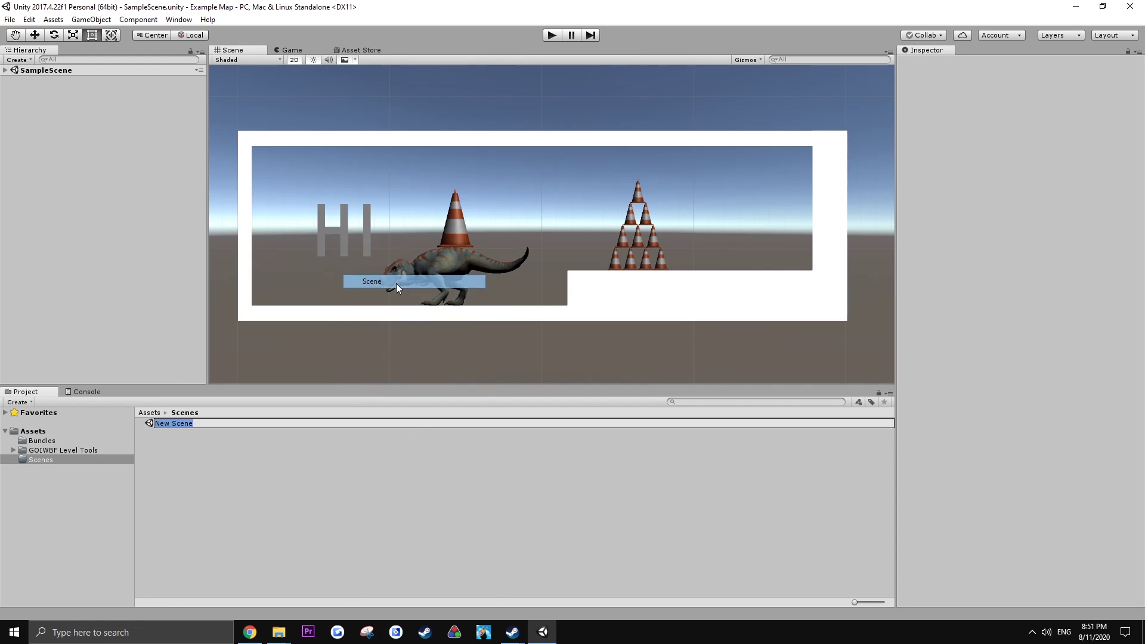
pyautogui.write('LevelOne')
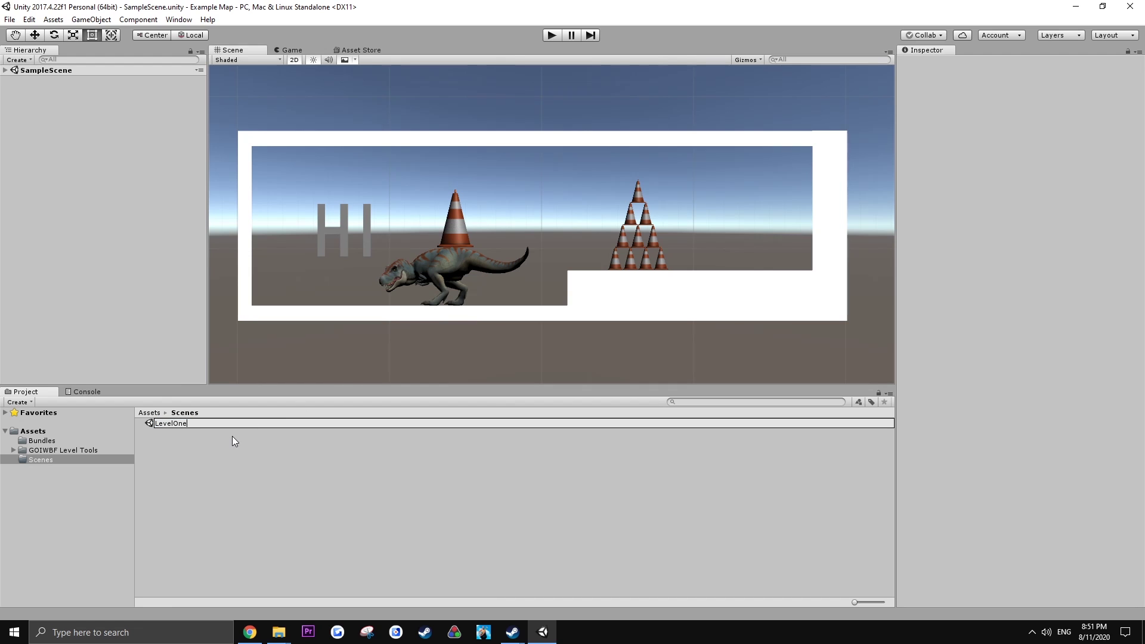
pyautogui.press('Return')
pyautogui.doubleClick(148, 424)
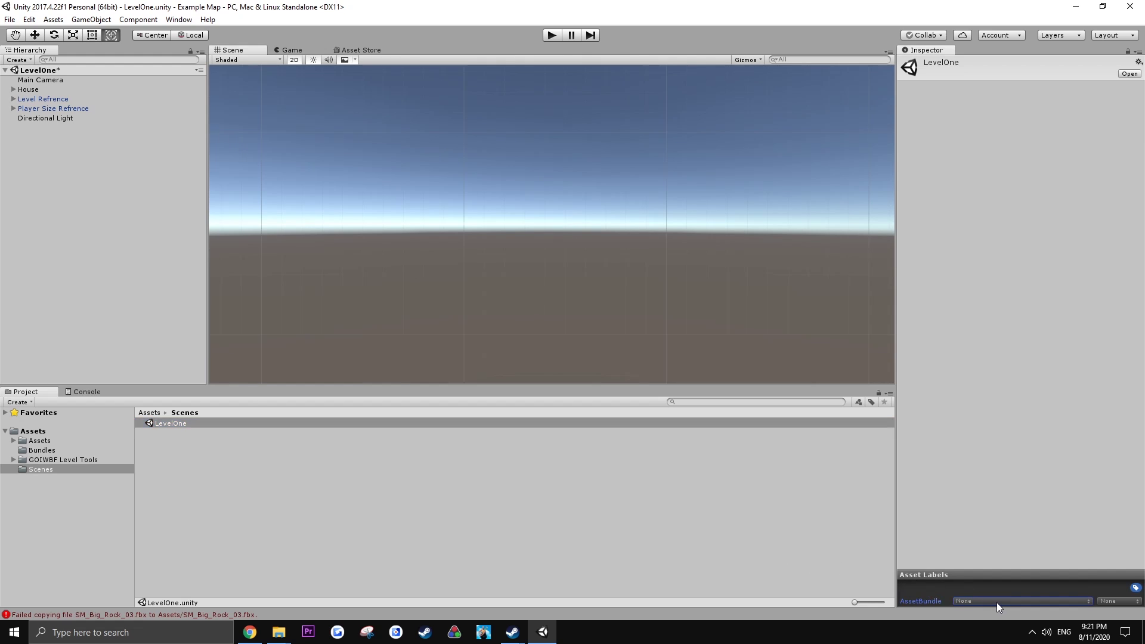
# Assign the LevelOne scene to a new AssetBundle named LevelOne with the scene variant.
pyautogui.click(996, 602)
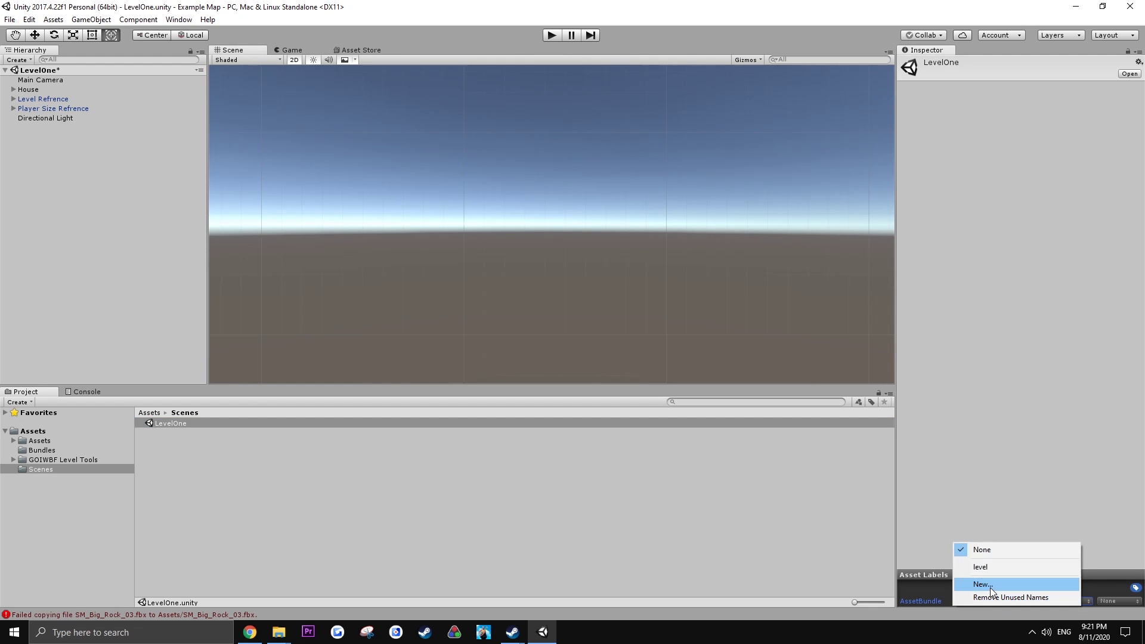
pyautogui.click(991, 585)
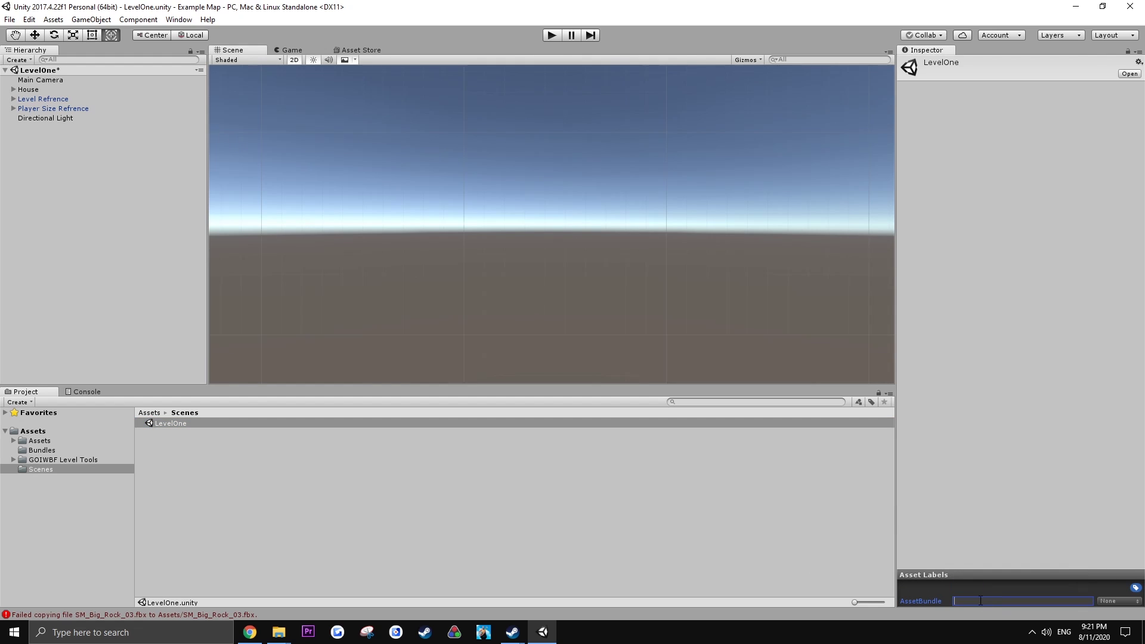
pyautogui.write('LevelOne')
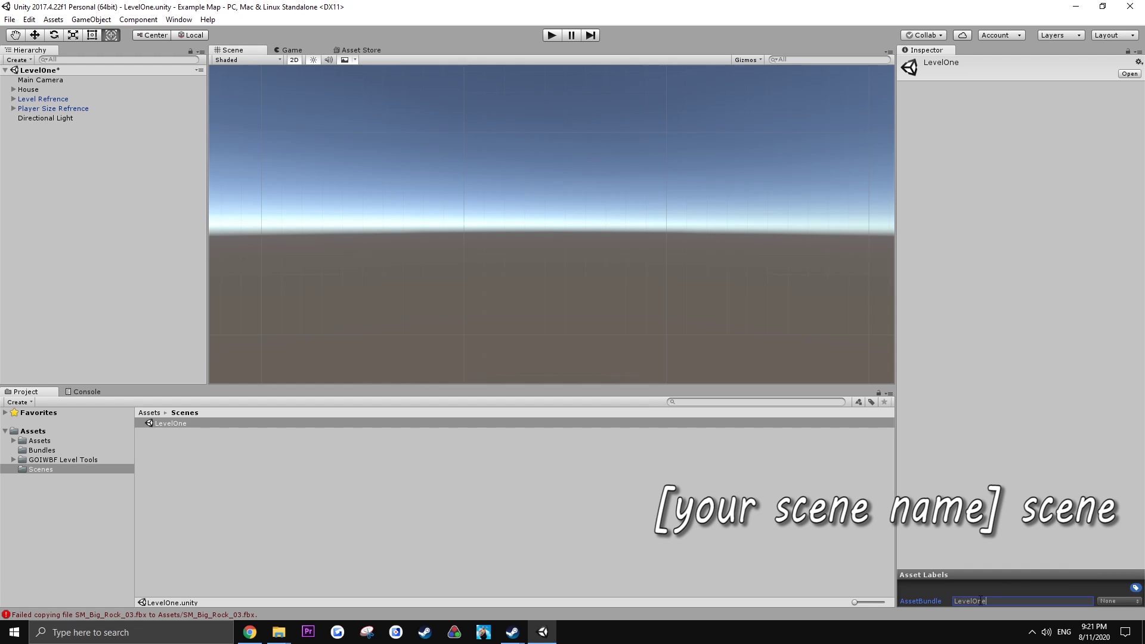
pyautogui.click(1114, 601)
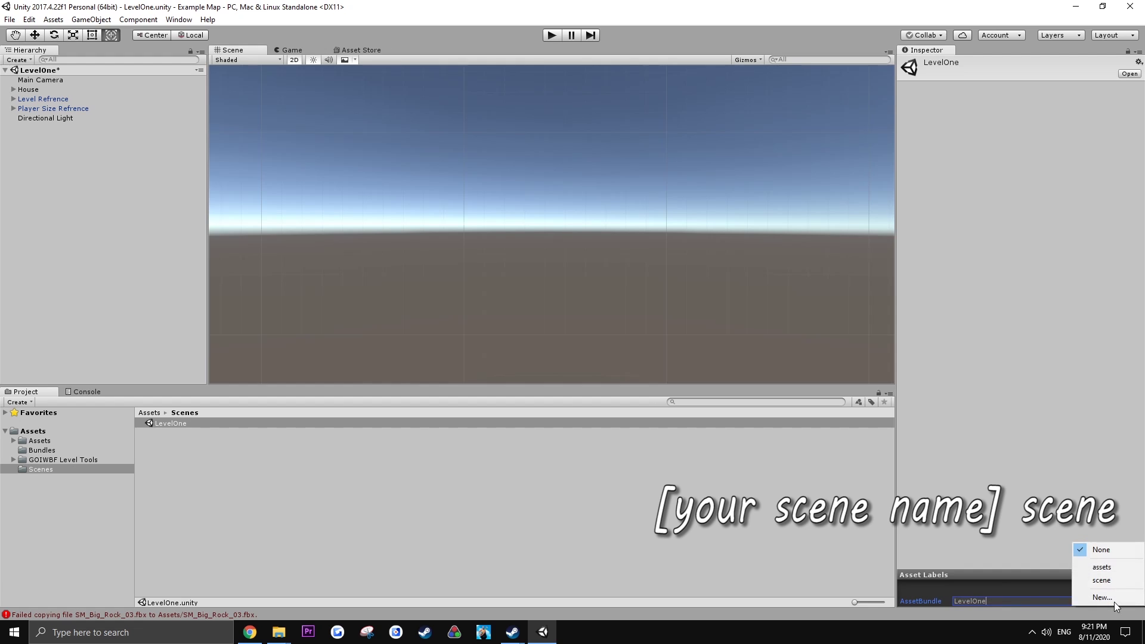
pyautogui.click(1111, 581)
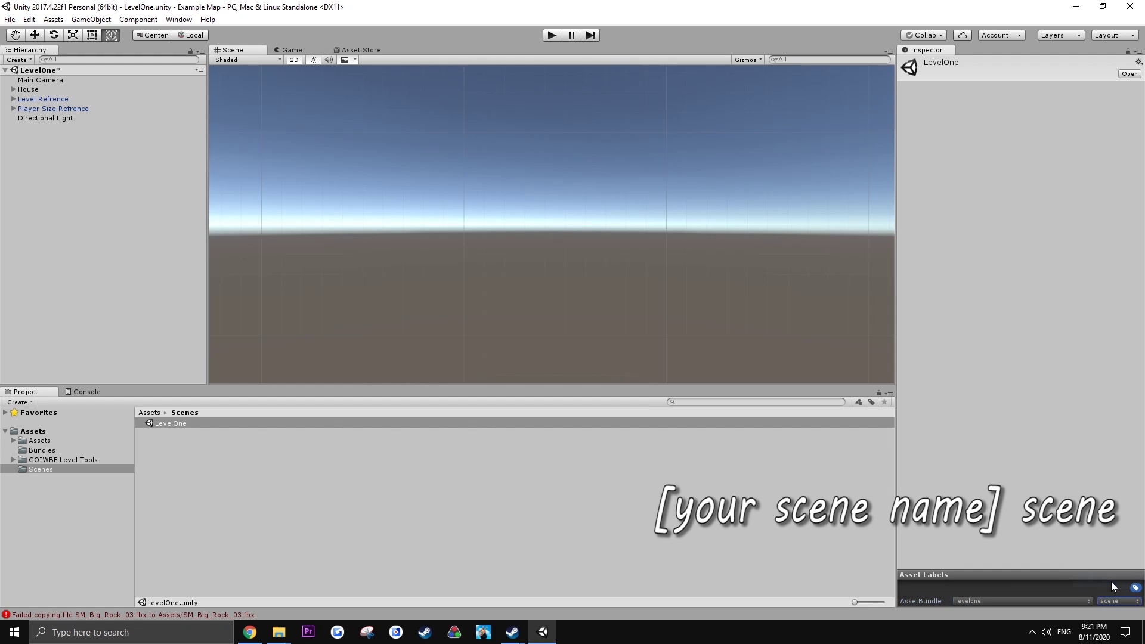
pyautogui.click(874, 536)
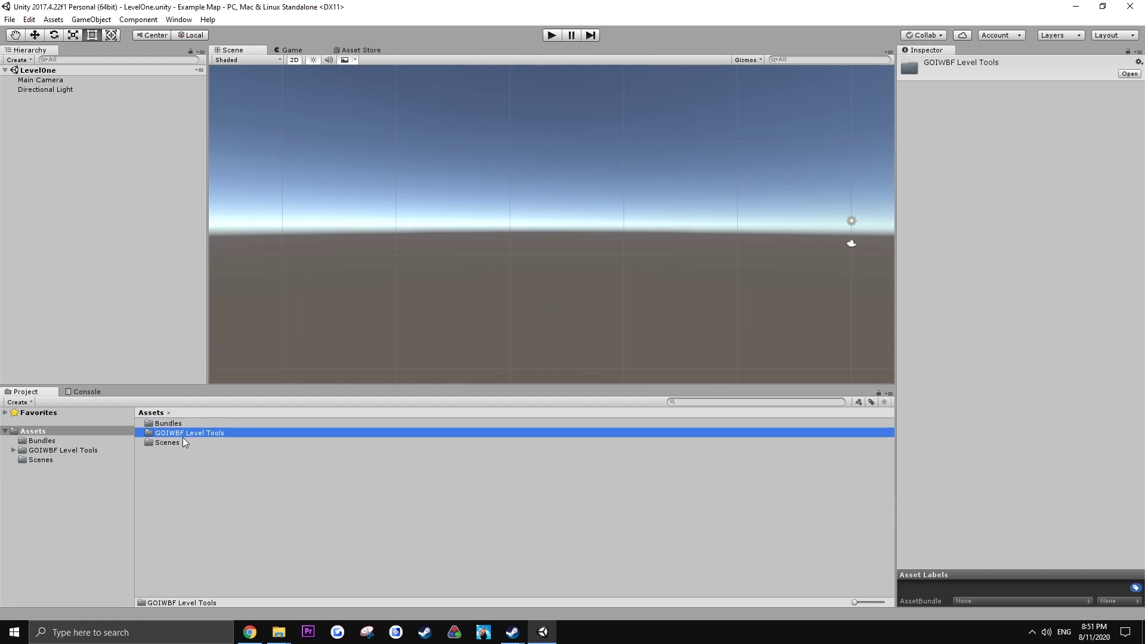
# Place the Level Refrence prefab from GOIWBF Level Tools' Prefabs in the LevelOne scene at about X -36.6, Y 4.5.
pyautogui.doubleClick(181, 436)
pyautogui.click(167, 444)
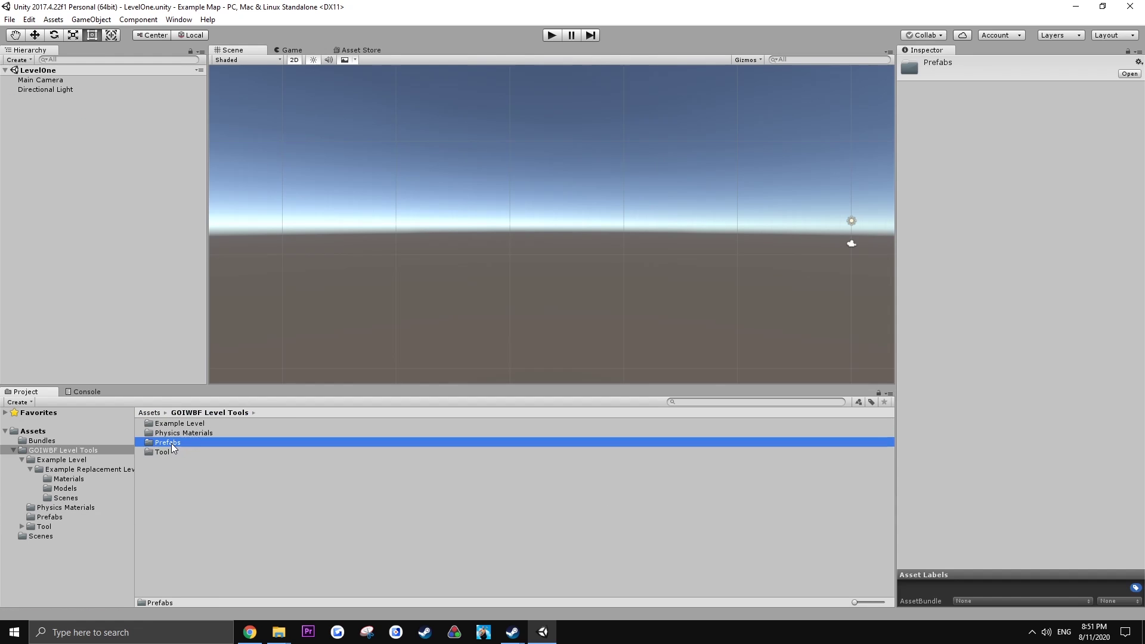
pyautogui.doubleClick(170, 443)
pyautogui.click(166, 426)
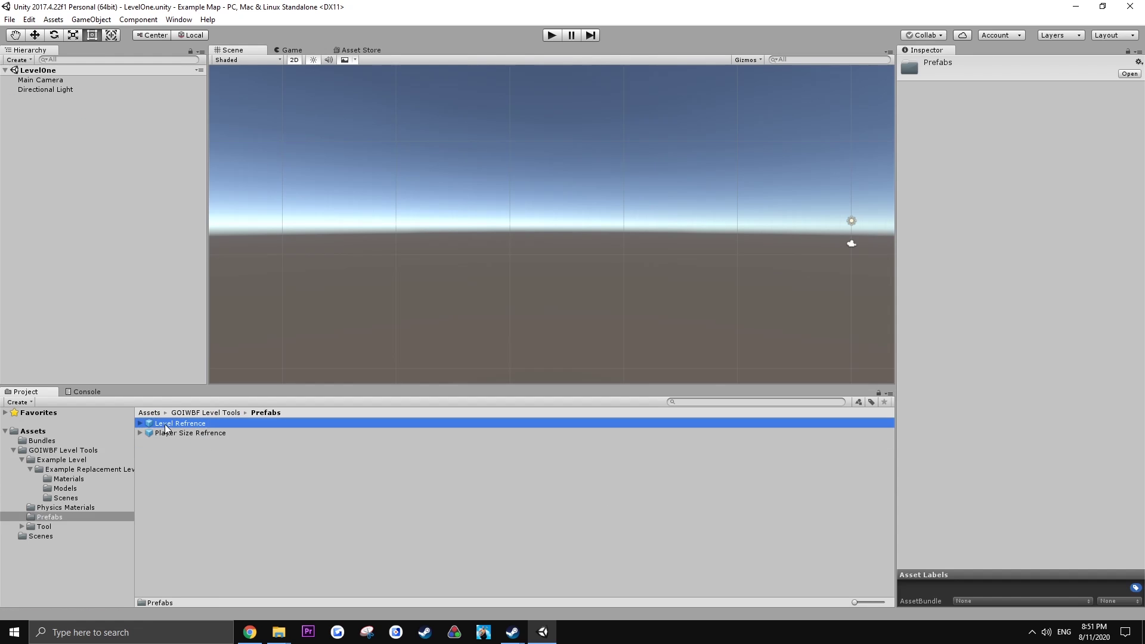
pyautogui.click(168, 433)
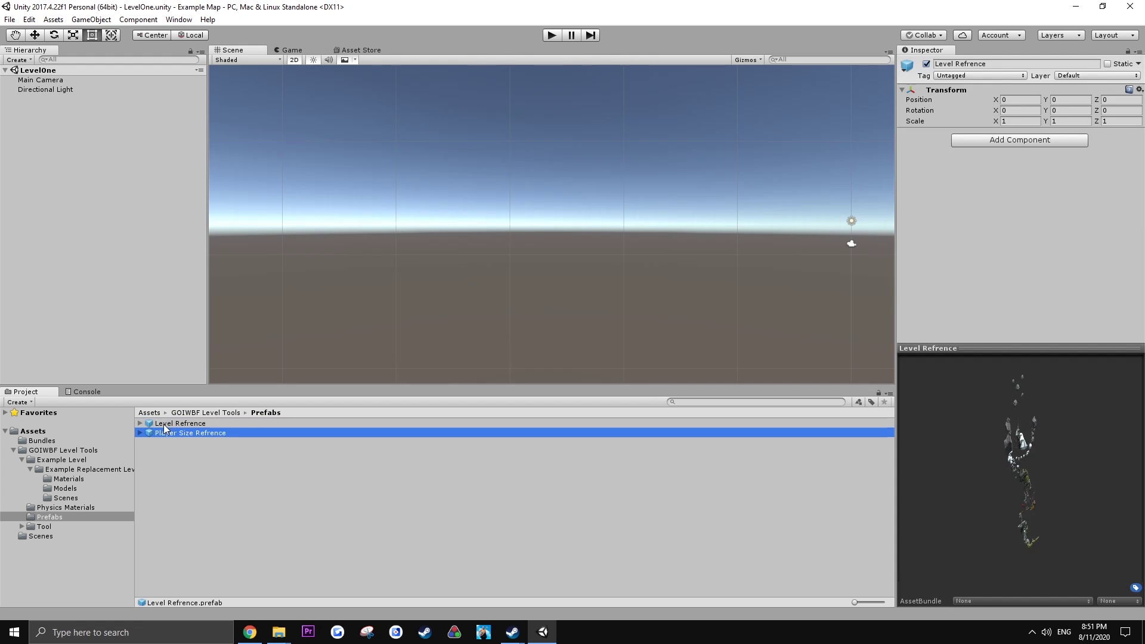
pyautogui.keyDown('shift'); pyautogui.click(164, 424); pyautogui.keyUp('shift')
pyautogui.moveTo(171, 427); pyautogui.dragTo(434, 205)
pyautogui.scroll(-12, 435, 210)
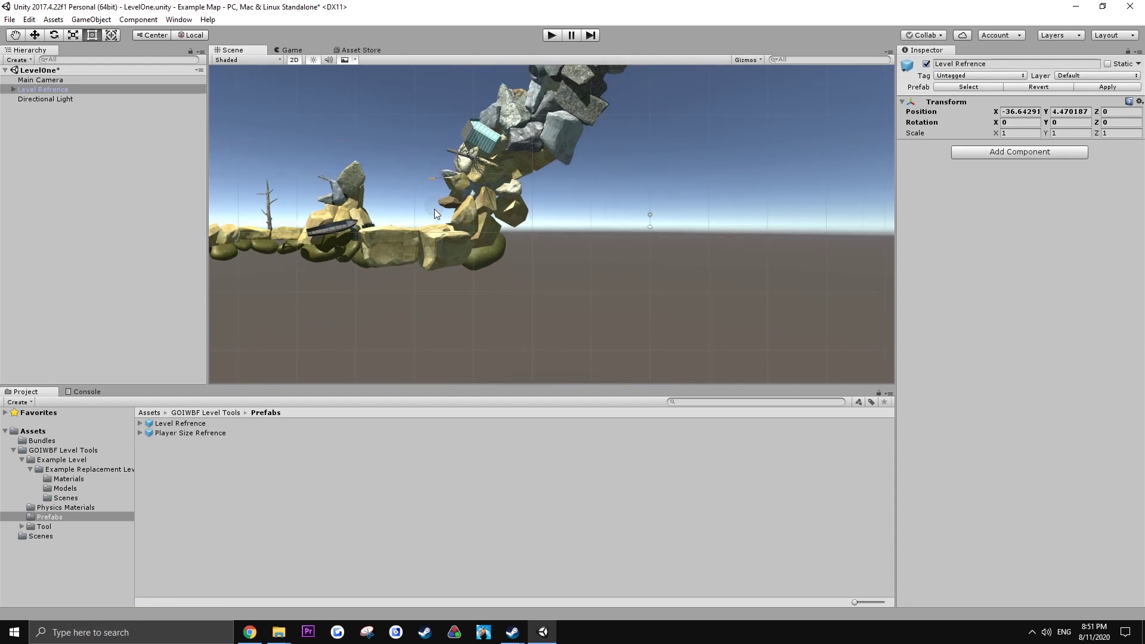
pyautogui.moveTo(380, 176); pyautogui.dragTo(475, 275, button='middle')
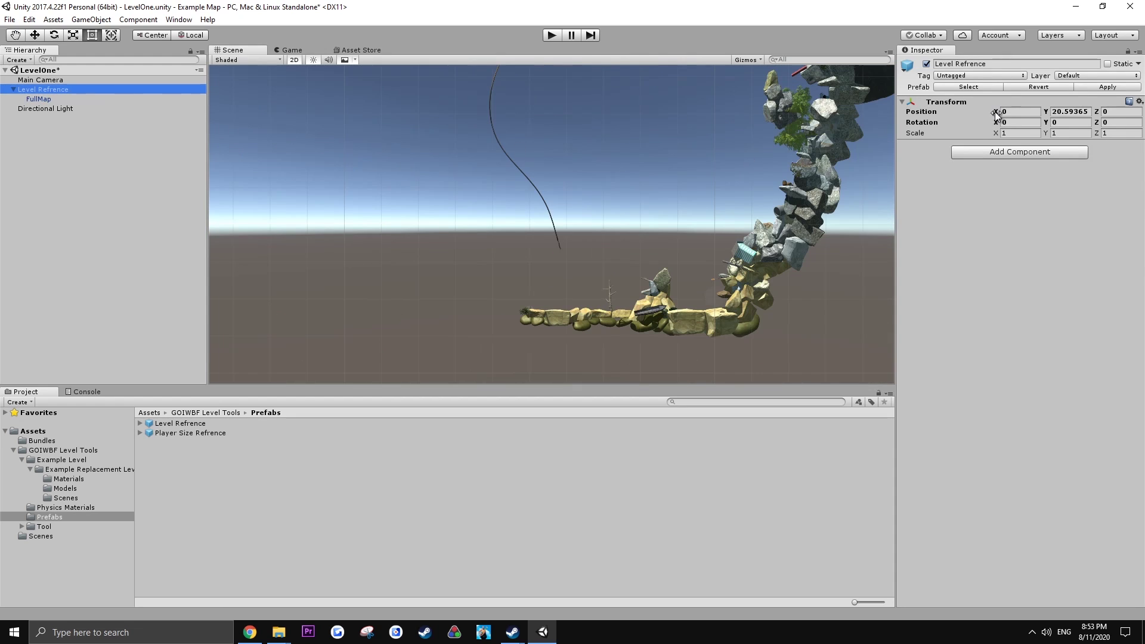
# Set the Level Refrence object's Y position to 0 and view the start of the map up close.
pyautogui.moveTo(1054, 112); pyautogui.dragTo(1106, 118)
pyautogui.write('0')
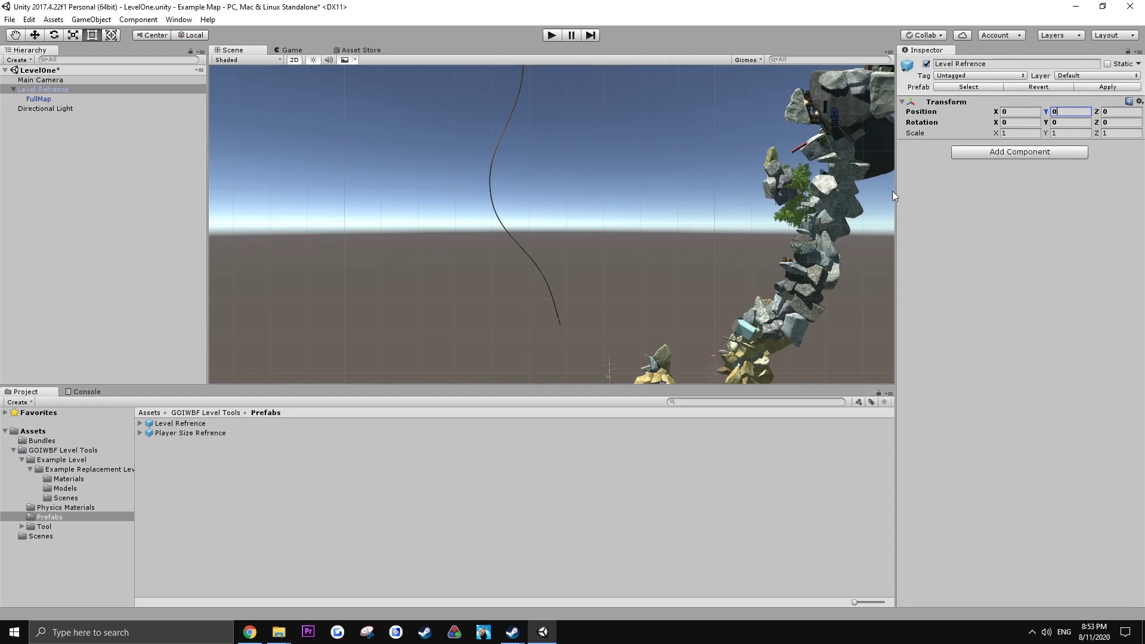
pyautogui.click(732, 198)
pyautogui.moveTo(681, 329); pyautogui.dragTo(707, 195, button='middle')
pyautogui.scroll(10, 737, 229)
# Place the Player Size Refrence prefab on the rocks at the start of the map, at about X -41.2, Y -2.2.
pyautogui.click(177, 436)
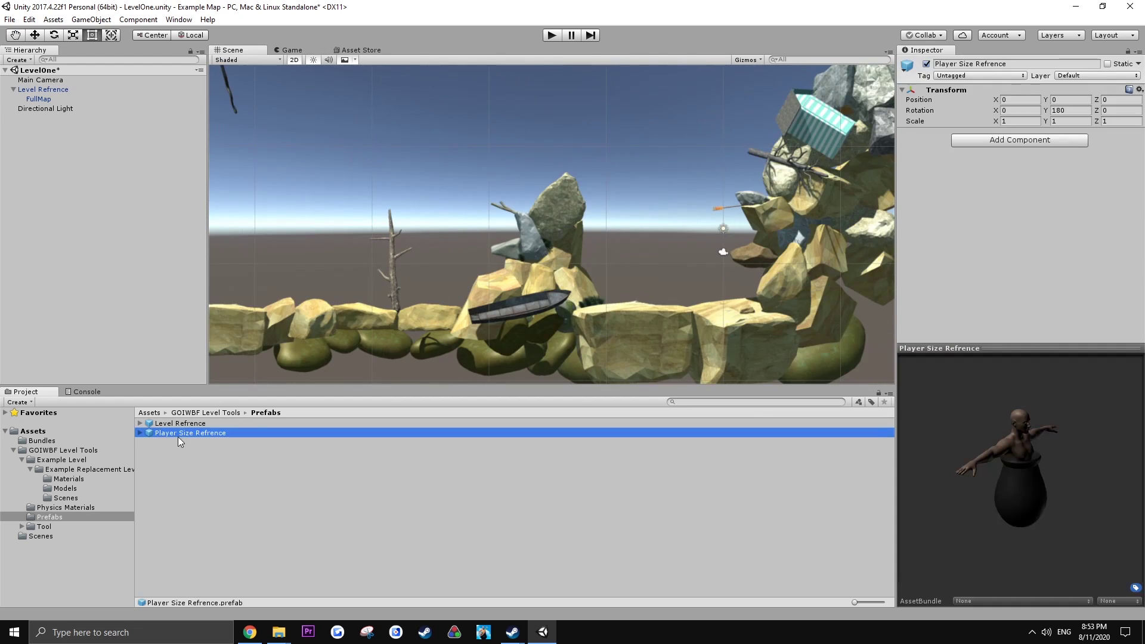
pyautogui.moveTo(173, 435); pyautogui.dragTo(243, 290)
pyautogui.moveTo(321, 263); pyautogui.dragTo(497, 289, button='middle')
pyautogui.scroll(8, 497, 289)
pyautogui.scroll(-4, 401, 310)
pyautogui.scroll(-5, 408, 313)
pyautogui.moveTo(408, 313); pyautogui.dragTo(523, 308, button='middle')
pyautogui.scroll(4, 523, 308)
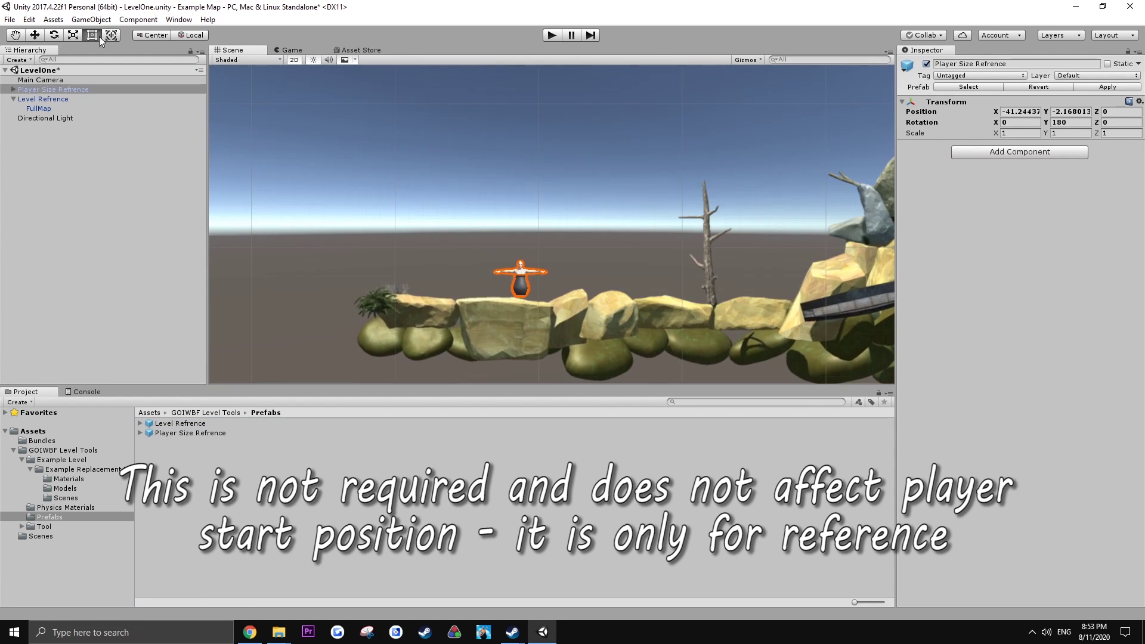
# Use the Transform tool to move the player size reference to about X -43, Y -2.3 on the starting rock.
pyautogui.click(111, 34)
pyautogui.moveTo(460, 278); pyautogui.dragTo(444, 280)
pyautogui.moveTo(497, 224); pyautogui.dragTo(497, 228)
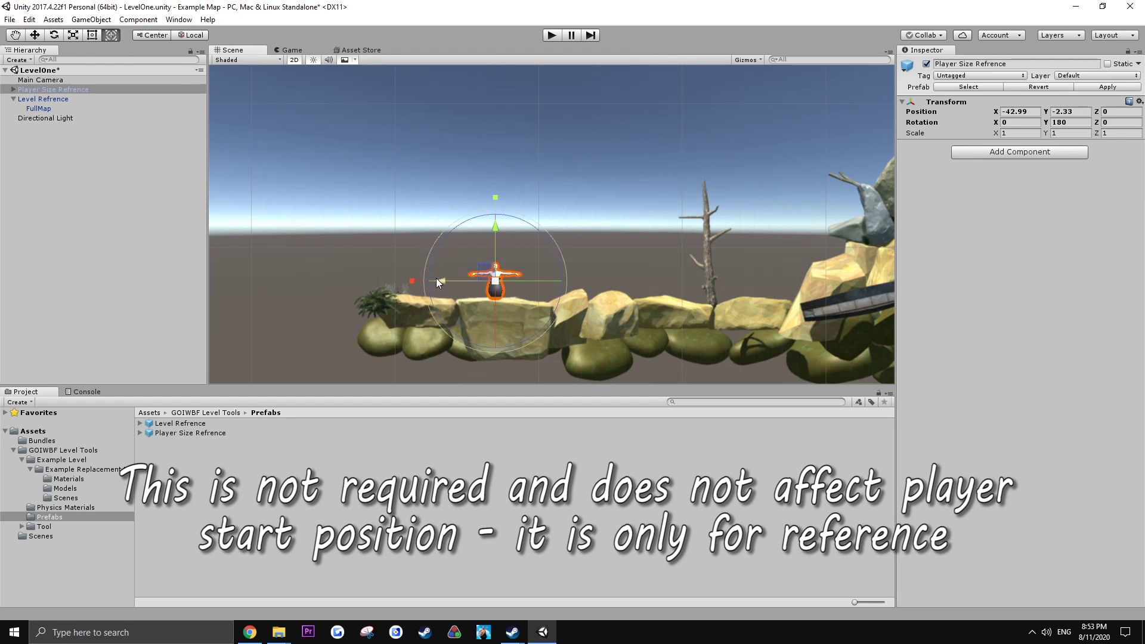
pyautogui.moveTo(435, 278); pyautogui.dragTo(438, 278)
pyautogui.scroll(3, 524, 281)
pyautogui.scroll(-3, 515, 290)
# Toggle the Level Refrence object's visibility in the scene and leave it deactivated.
pyautogui.moveTo(553, 283); pyautogui.dragTo(557, 253, button='middle')
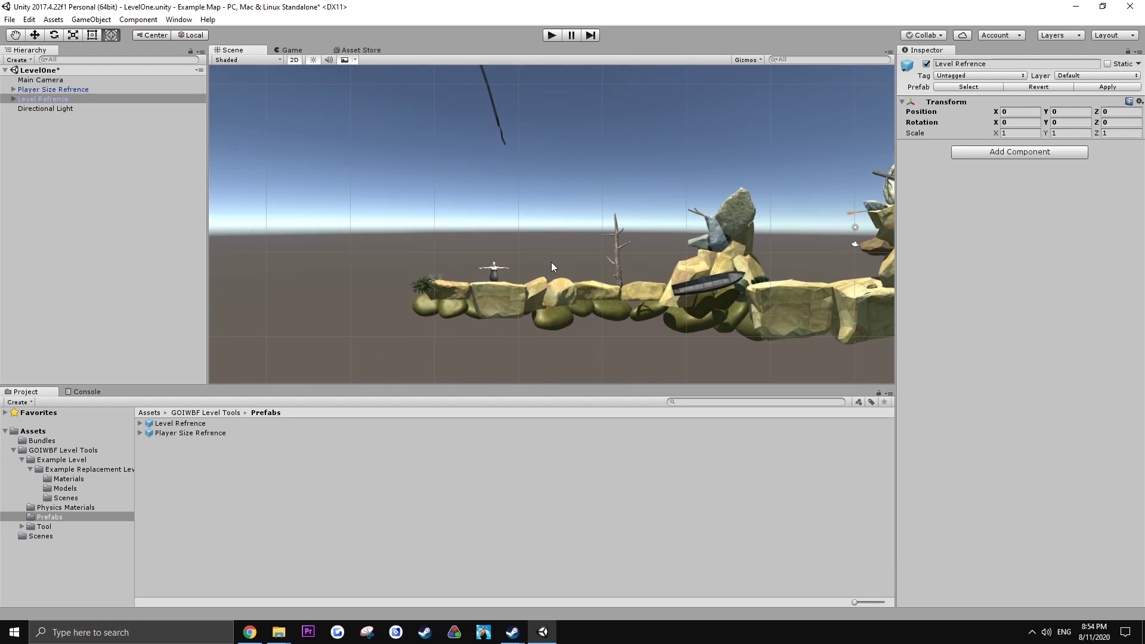
pyautogui.scroll(2, 551, 262)
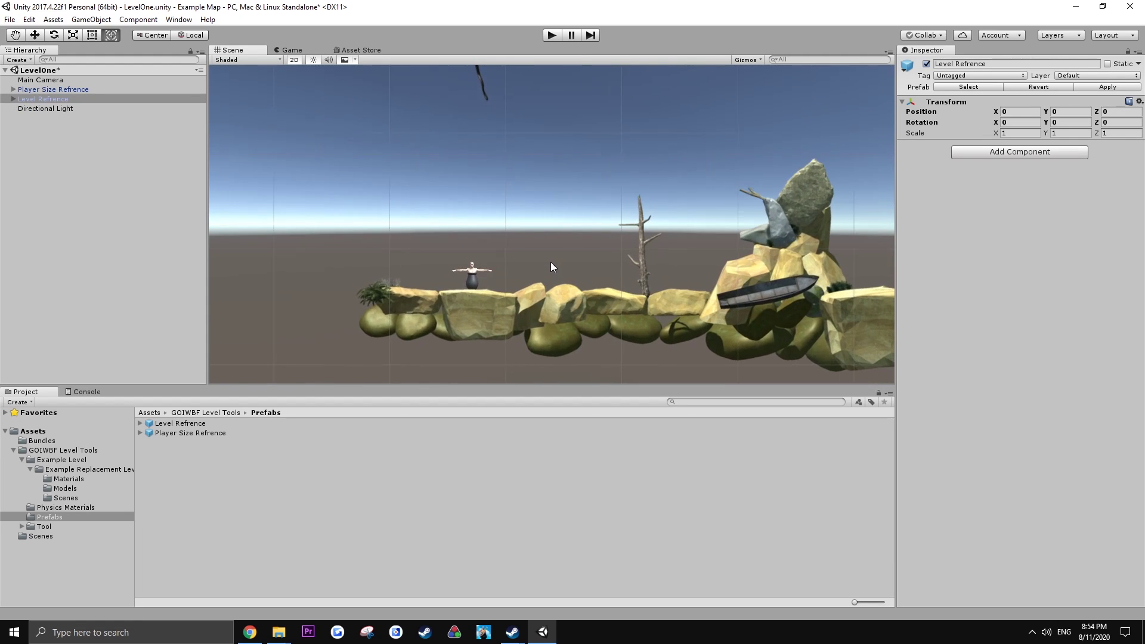
pyautogui.scroll(2, 596, 249)
pyautogui.moveTo(596, 250); pyautogui.dragTo(552, 270, button='middle')
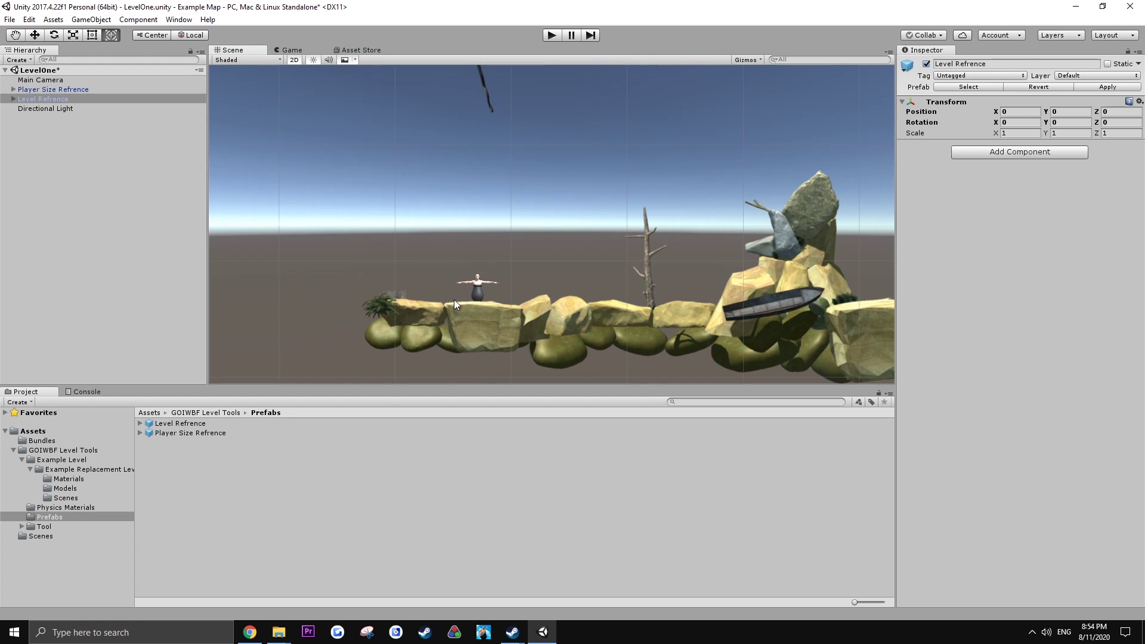
pyautogui.click(926, 64)
pyautogui.click(926, 64)
pyautogui.click(927, 64)
pyautogui.click(927, 64)
pyautogui.click(927, 65)
pyautogui.click(927, 64)
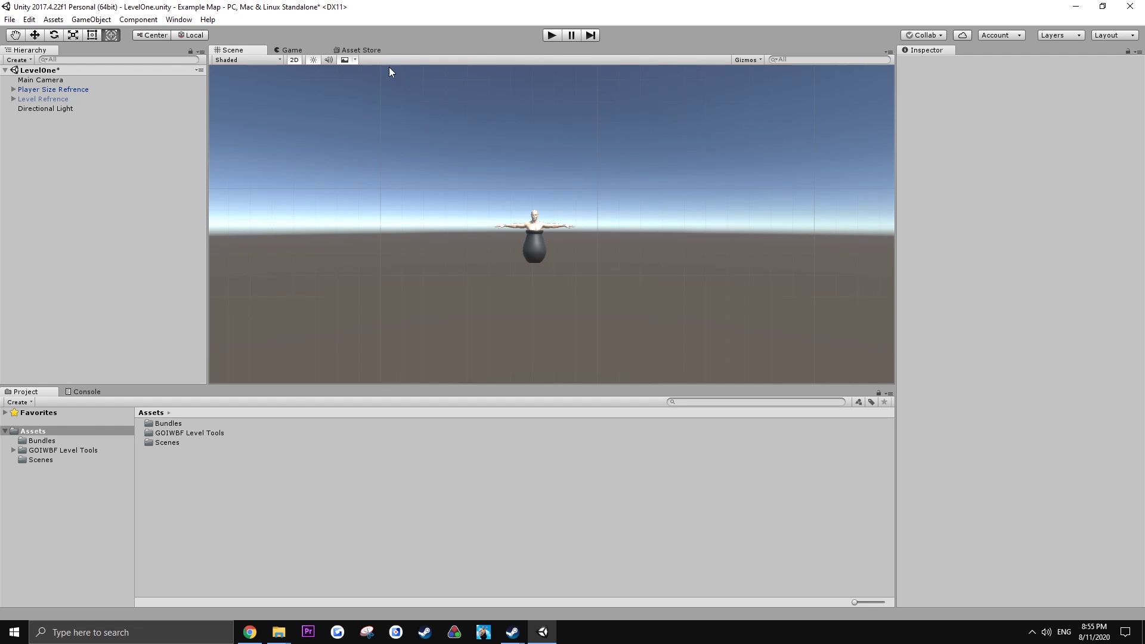
# Filter the Unity Asset Store to free assets for Unity 2017.x.
pyautogui.click(357, 50)
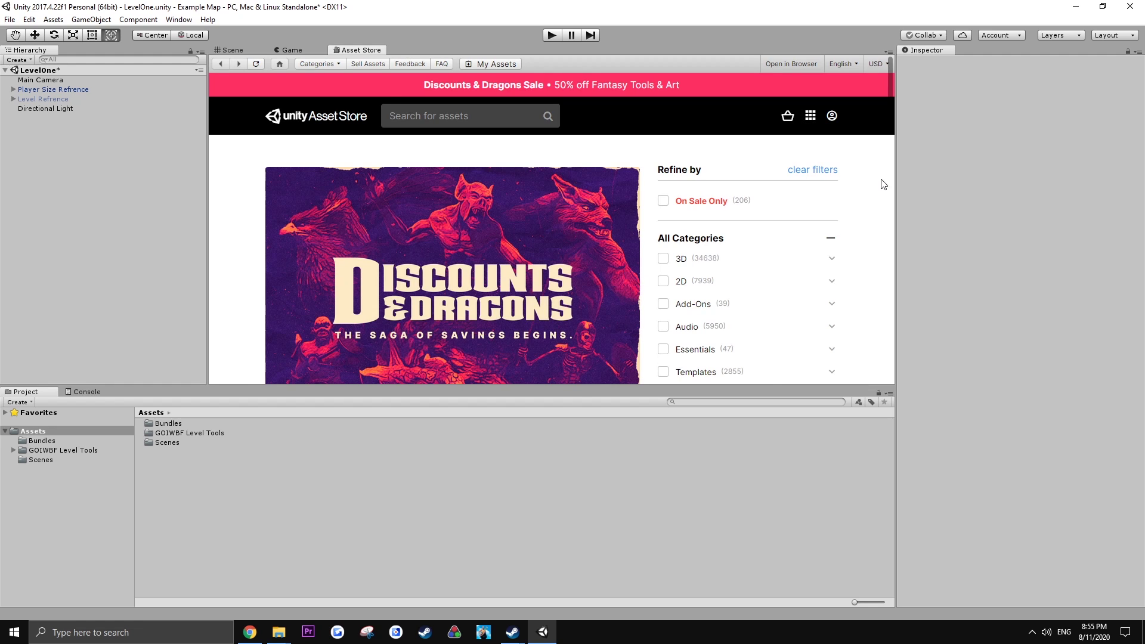
pyautogui.scroll(-7, 882, 182)
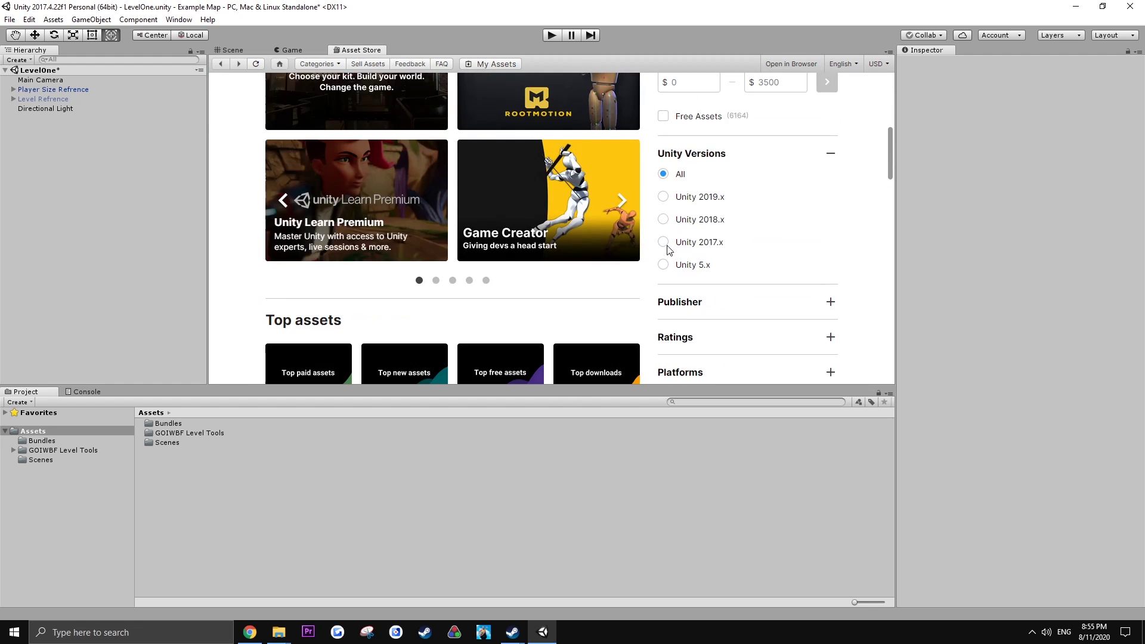
pyautogui.click(664, 243)
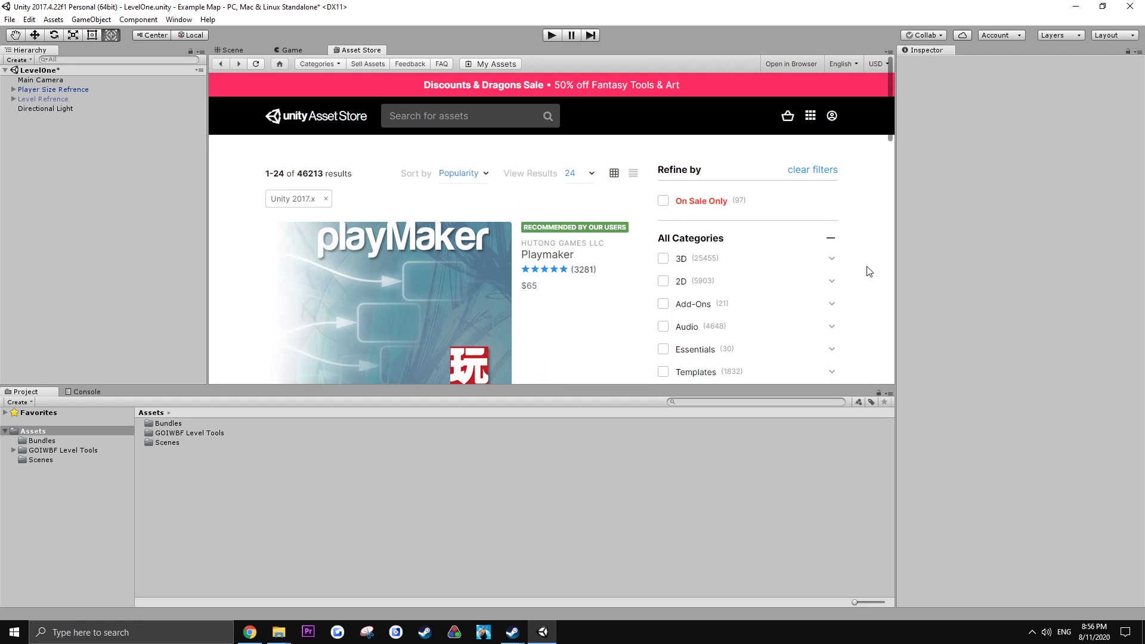
pyautogui.scroll(-4, 869, 271)
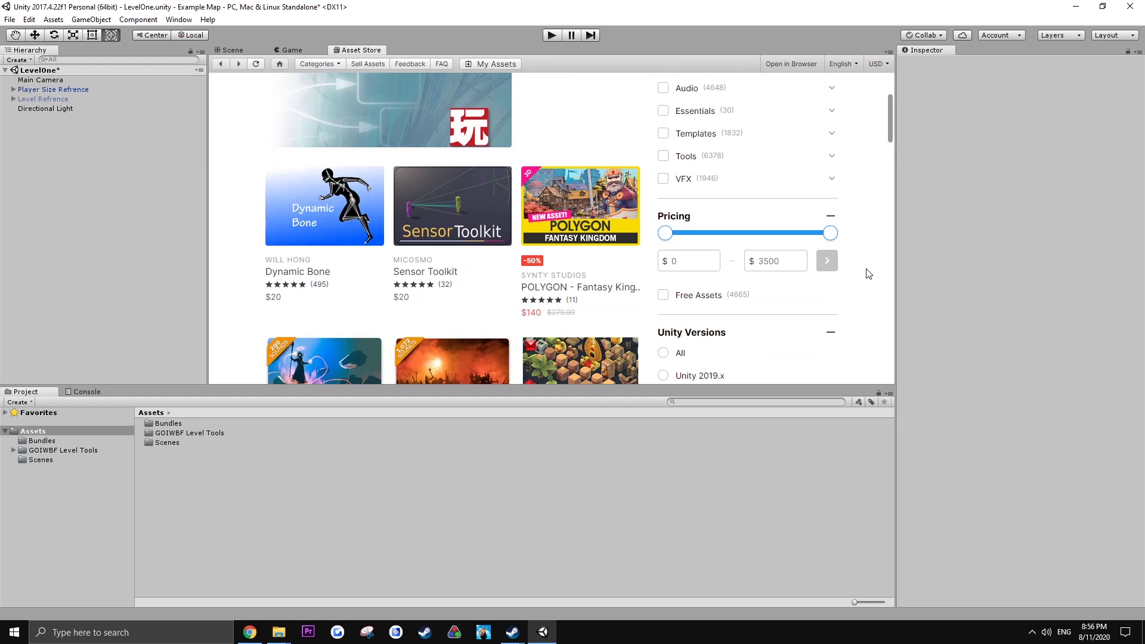
pyautogui.click(663, 296)
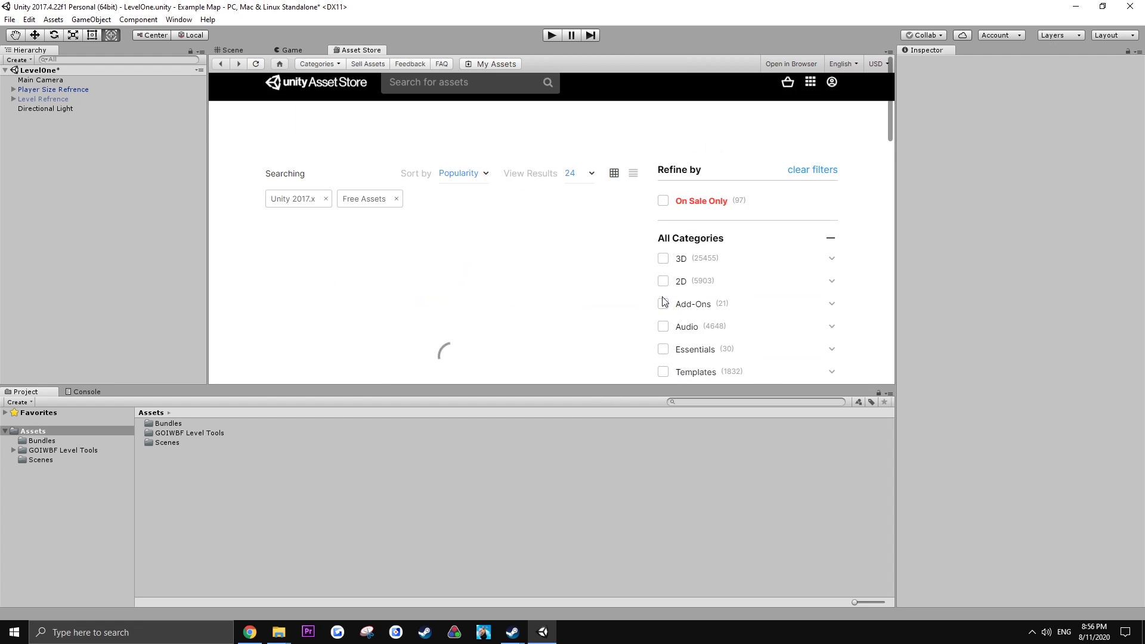
pyautogui.scroll(-6, 874, 245)
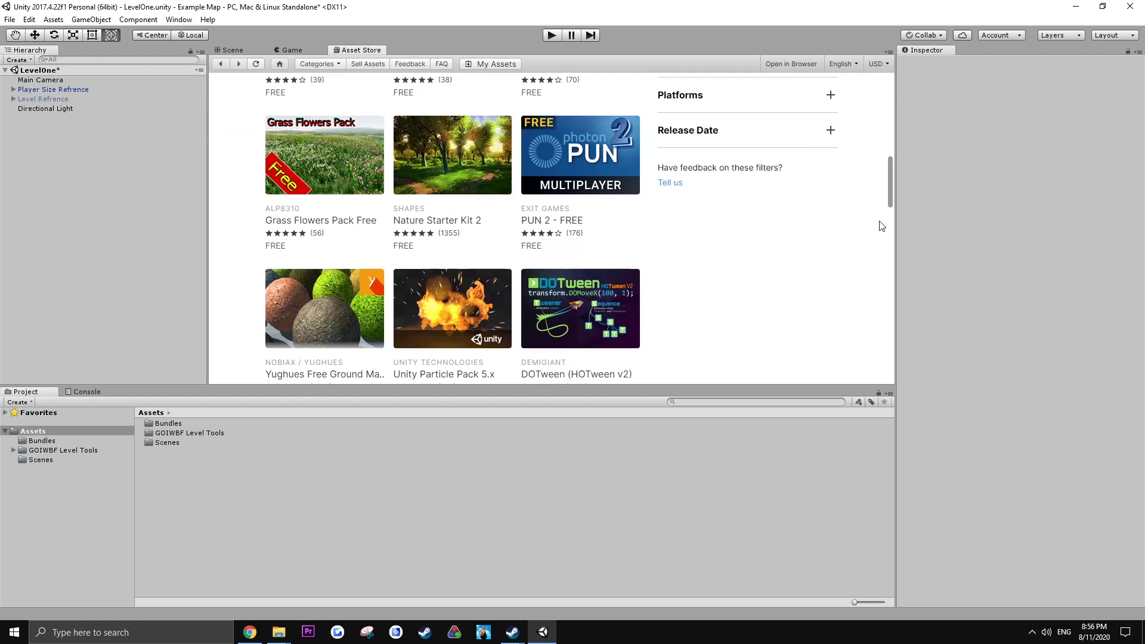
# Find the free RPG Poly Pack - Lite asset among the store results, preview its images and download it.
pyautogui.scroll(-1, 881, 226)
pyautogui.scroll(-6, 882, 226)
pyautogui.moveTo(335, 235)
pyautogui.click(333, 229)
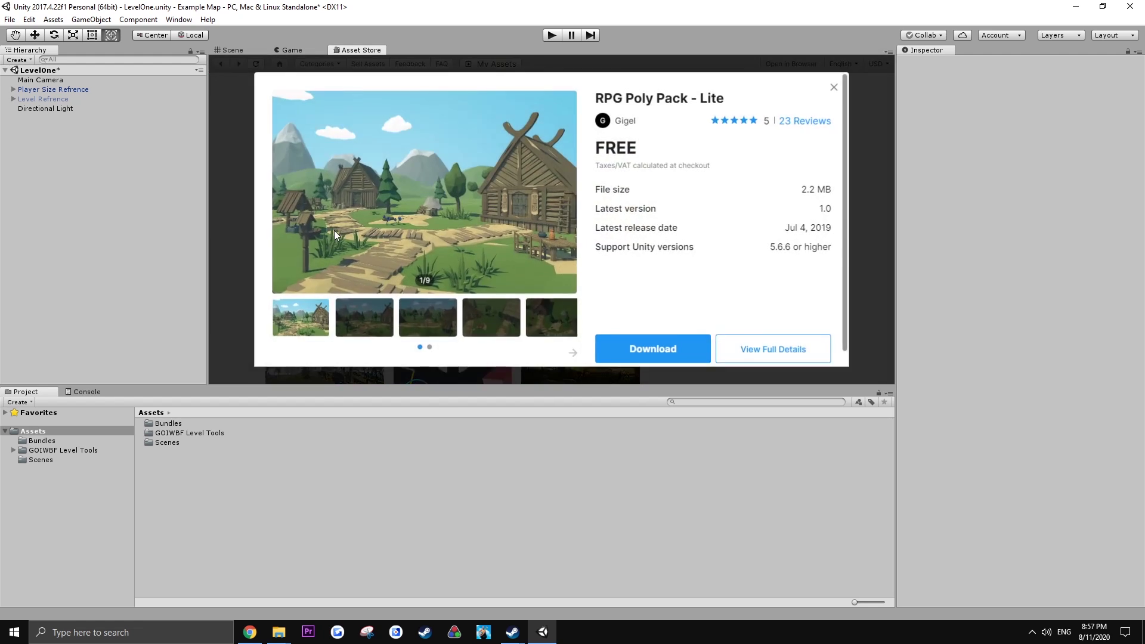
pyautogui.moveTo(493, 233)
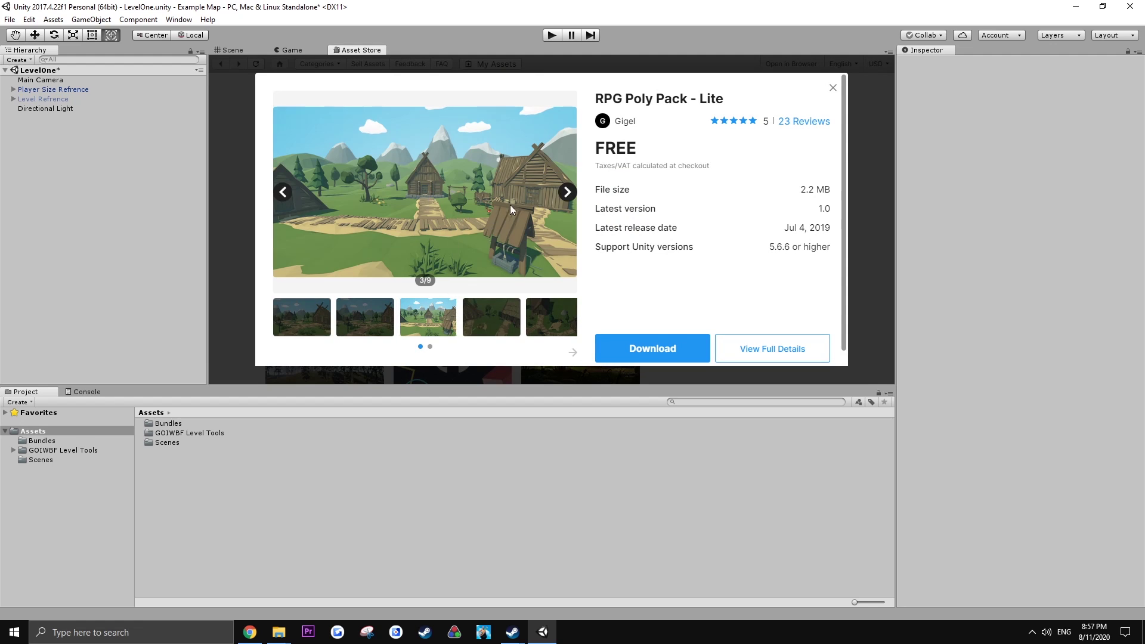
pyautogui.click(660, 348)
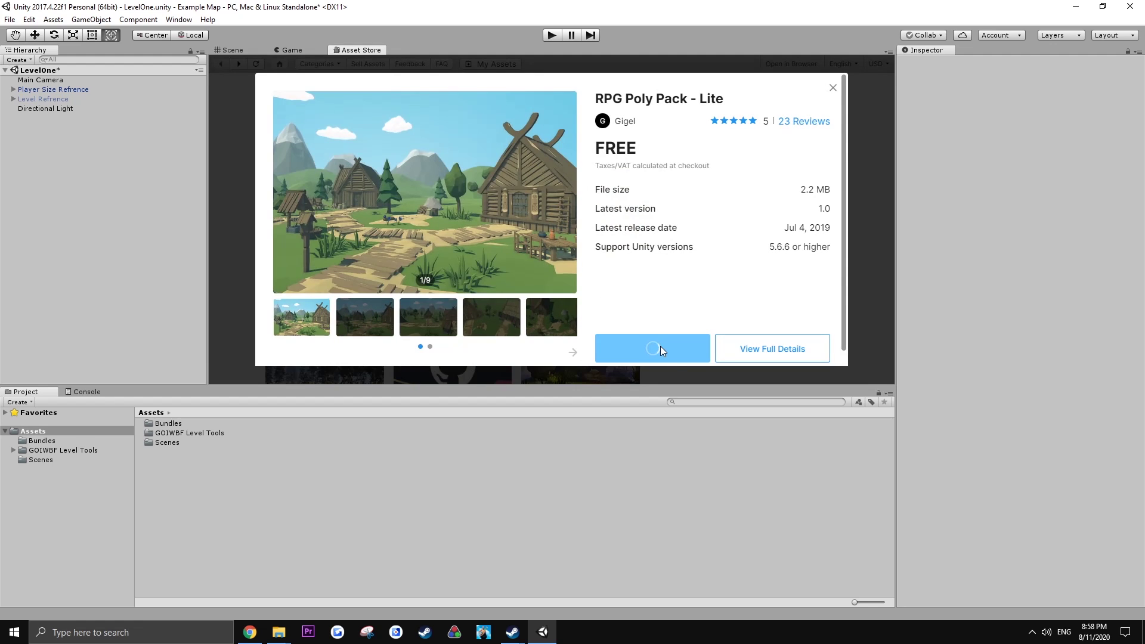
# Import the full RPG Poly Pack - Lite package into the project from the purchased assets list.
pyautogui.click(489, 65)
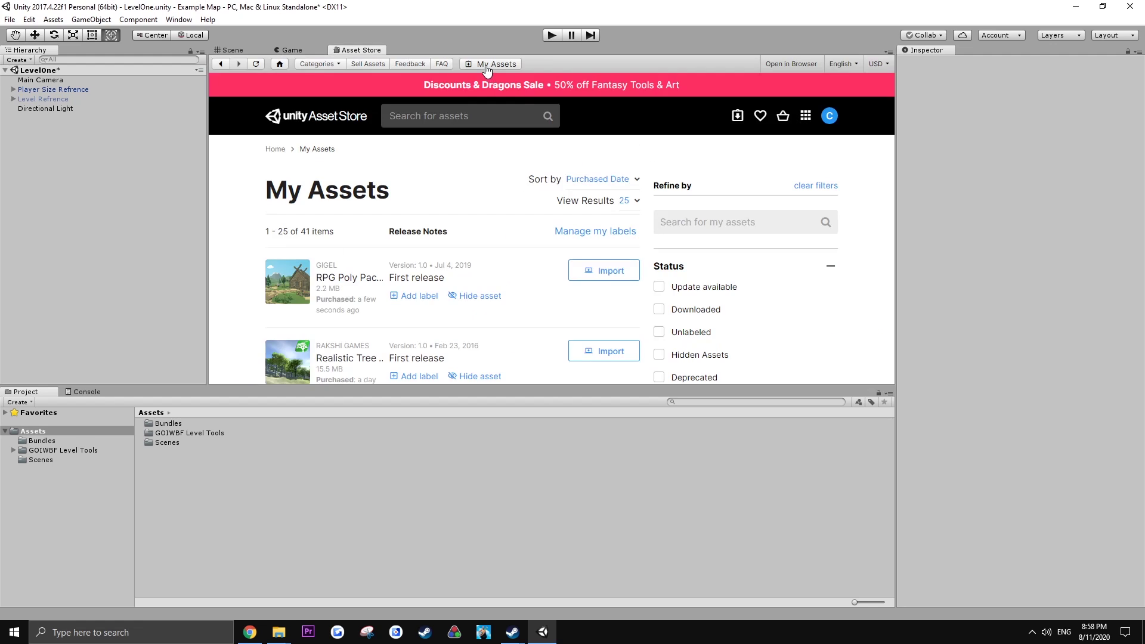
pyautogui.click(487, 67)
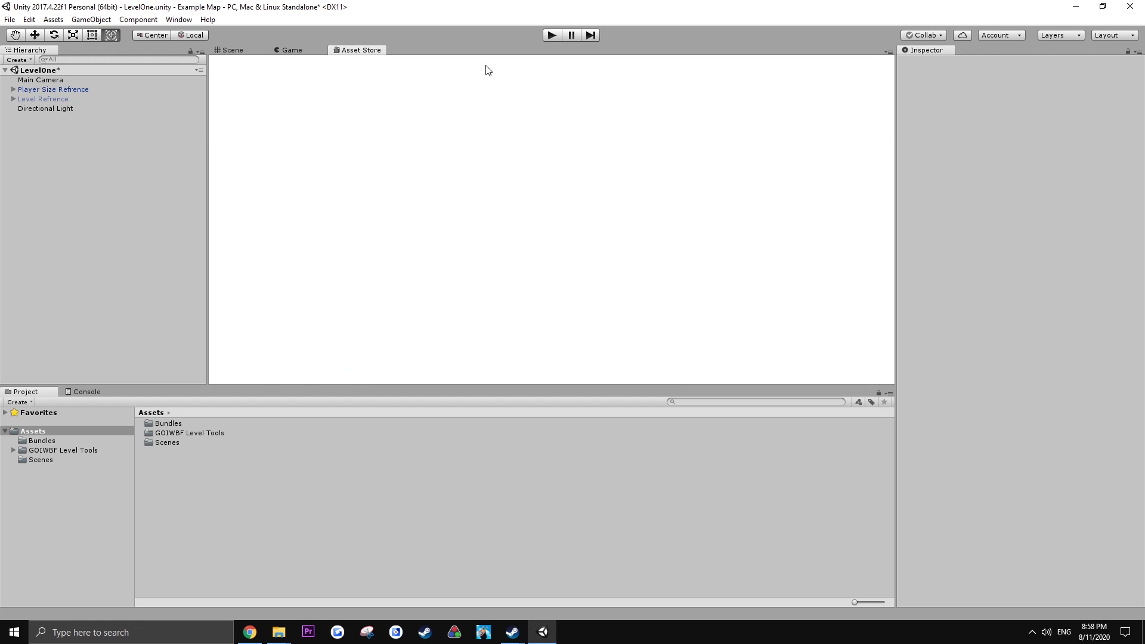
pyautogui.scroll(-1, 501, 179)
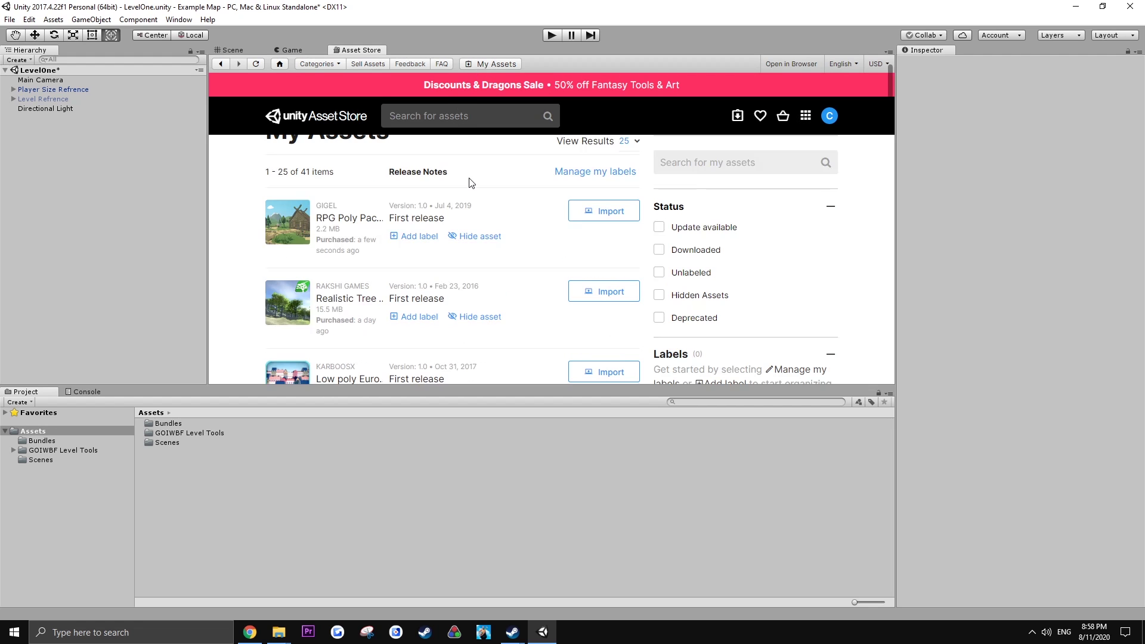
pyautogui.click(607, 214)
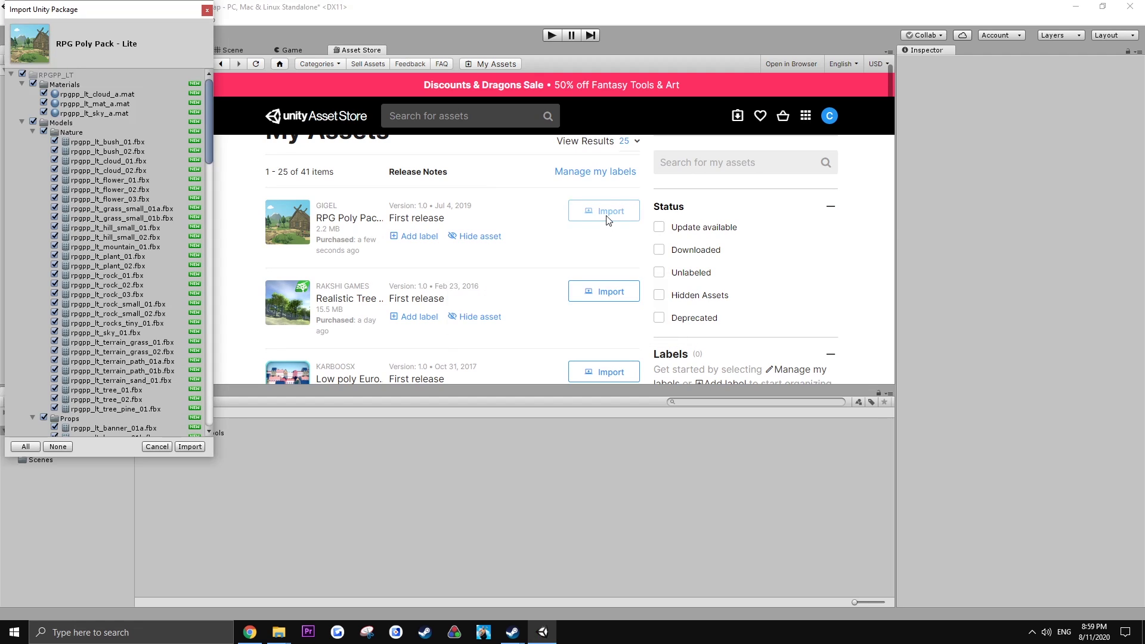
pyautogui.click(189, 446)
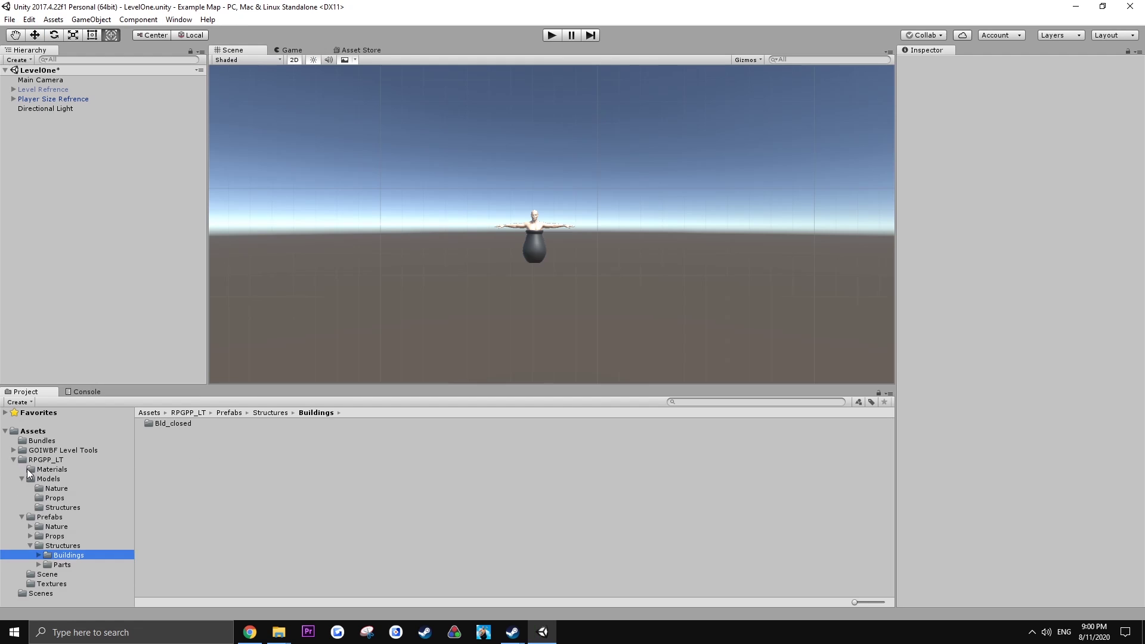
# Open the Bld_closed folder in RPGPP_LT's building prefabs and preview the building models.
pyautogui.click(43, 517)
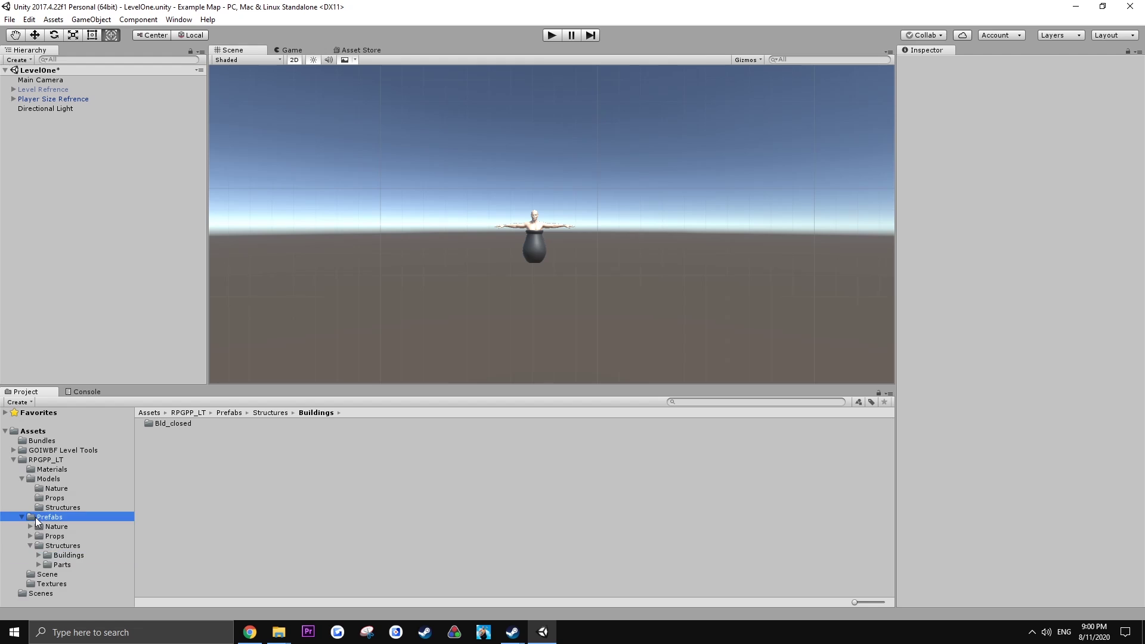
pyautogui.click(51, 557)
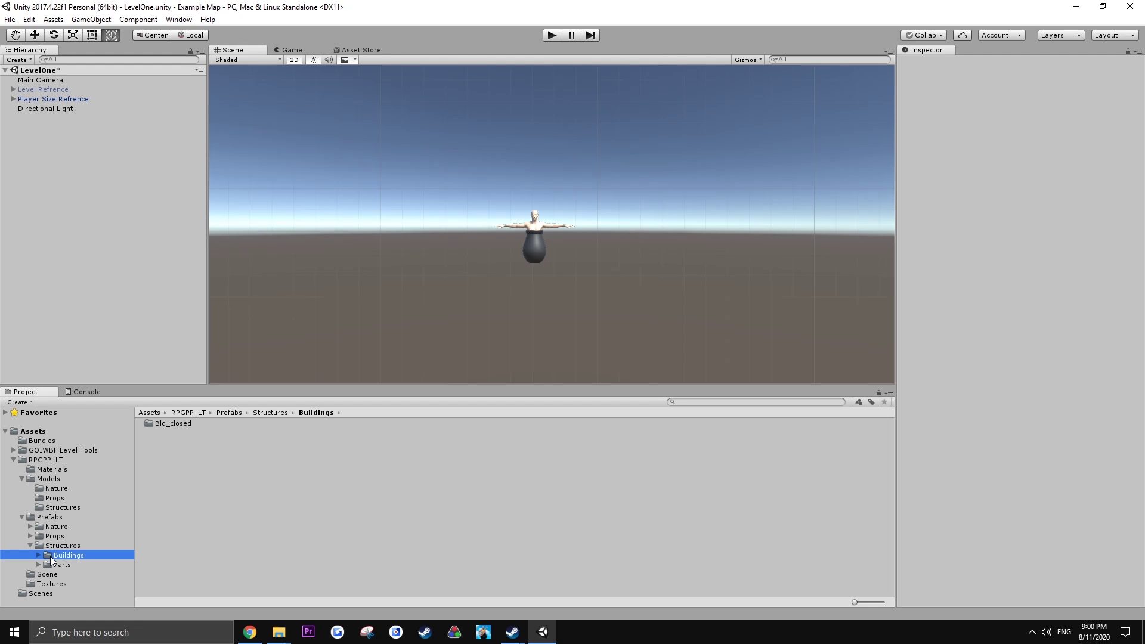
pyautogui.doubleClick(167, 424)
pyautogui.click(203, 424)
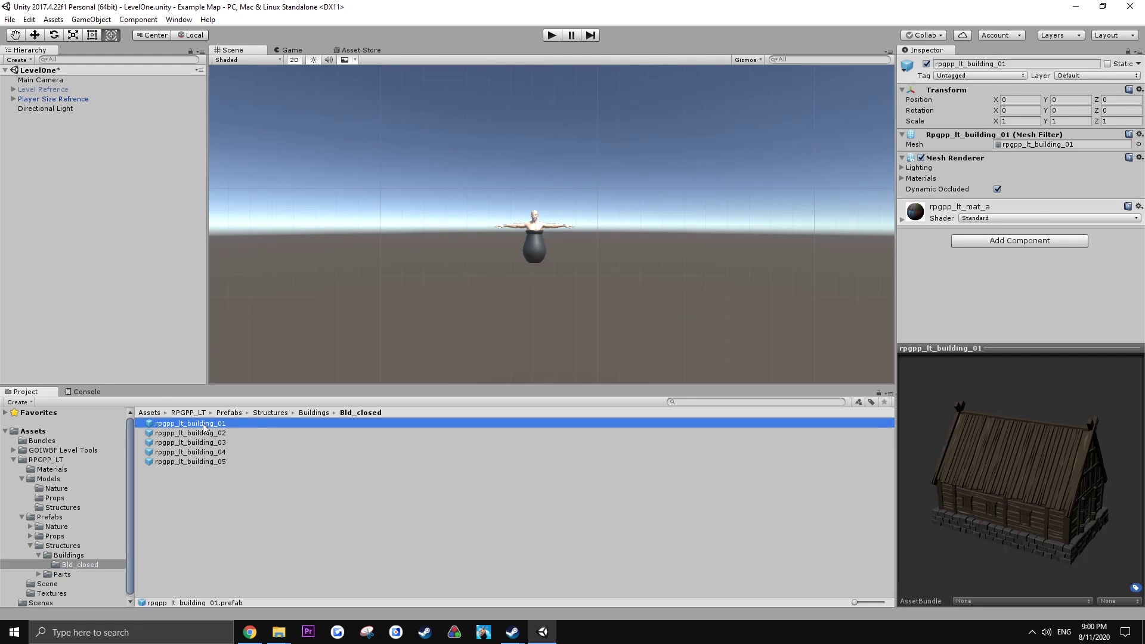
pyautogui.press('Down')
pyautogui.press('Down')
pyautogui.press('Down')
pyautogui.press('Down')
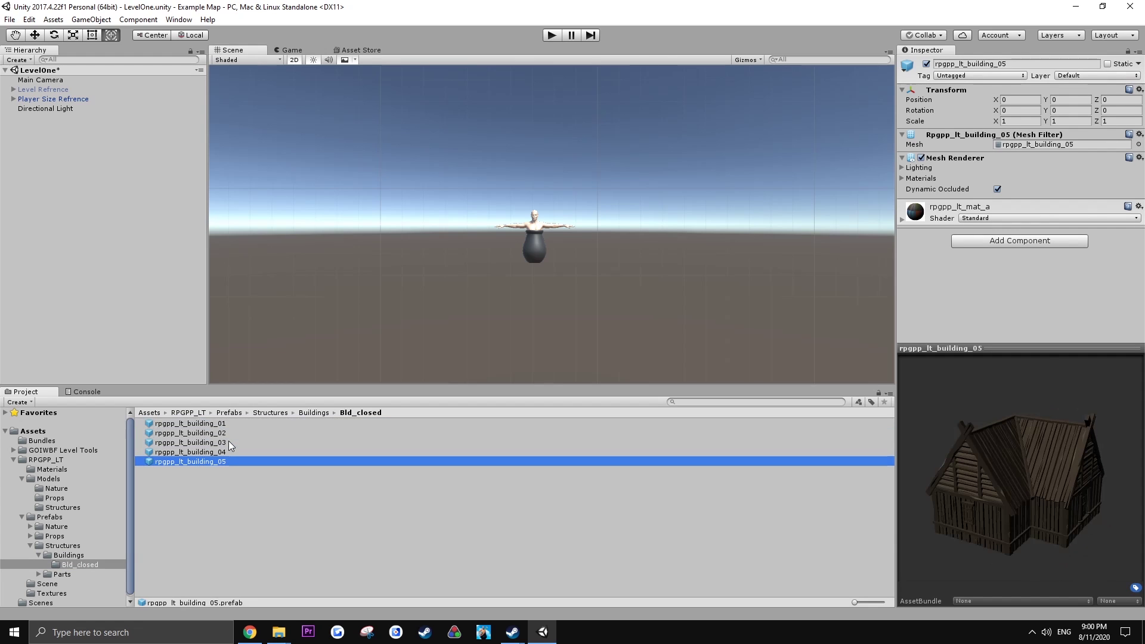
# Place the rpgpp_lt_building_01 prefab beside the player reference at about X -35.5, Y -3.7, and rotate it to about -184° on Y.
pyautogui.moveTo(190, 423); pyautogui.dragTo(710, 287)
pyautogui.moveTo(788, 289); pyautogui.dragTo(712, 345, button='middle')
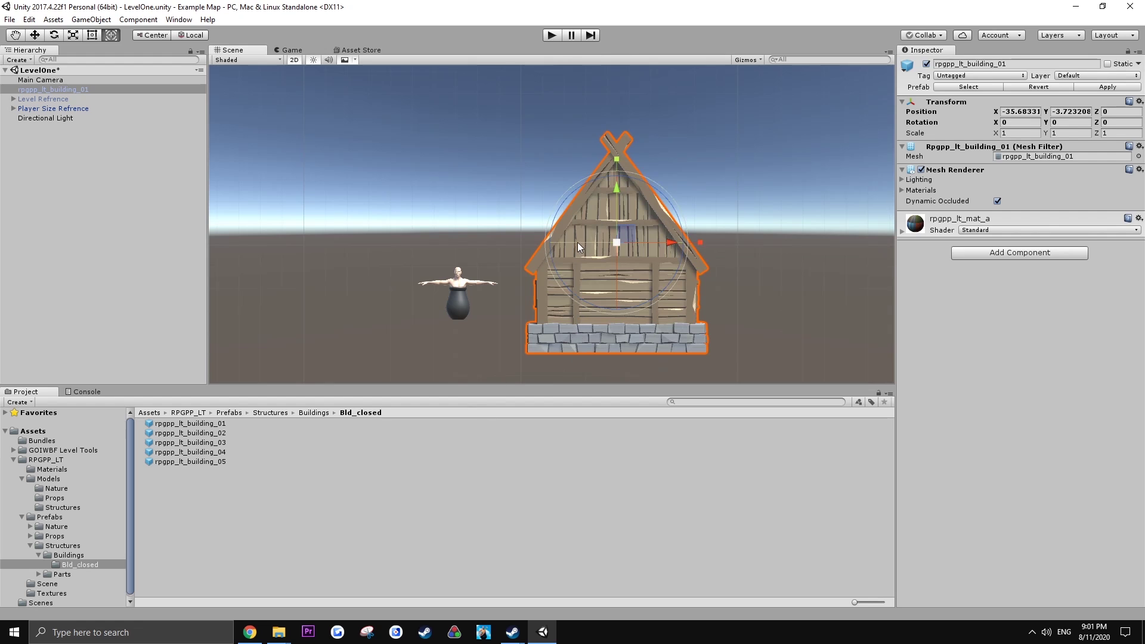
pyautogui.moveTo(575, 241); pyautogui.dragTo(872, 248)
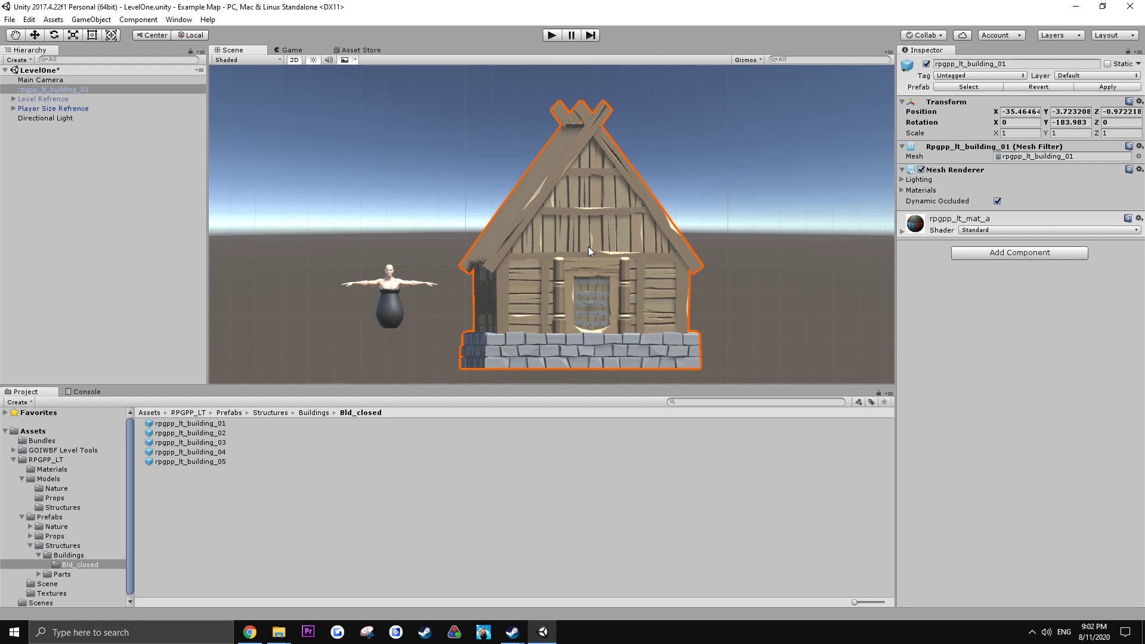
# Add a Polygon Collider 2D component directly to the rpgpp_lt_building_01 object.
pyautogui.click(997, 255)
pyautogui.click(984, 345)
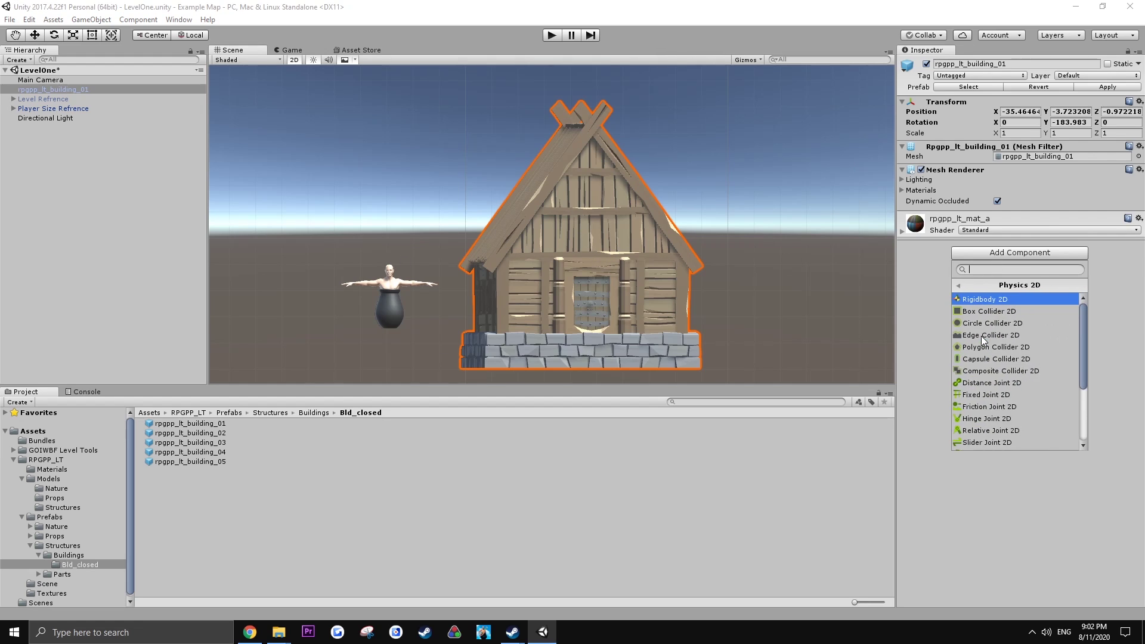
pyautogui.click(969, 348)
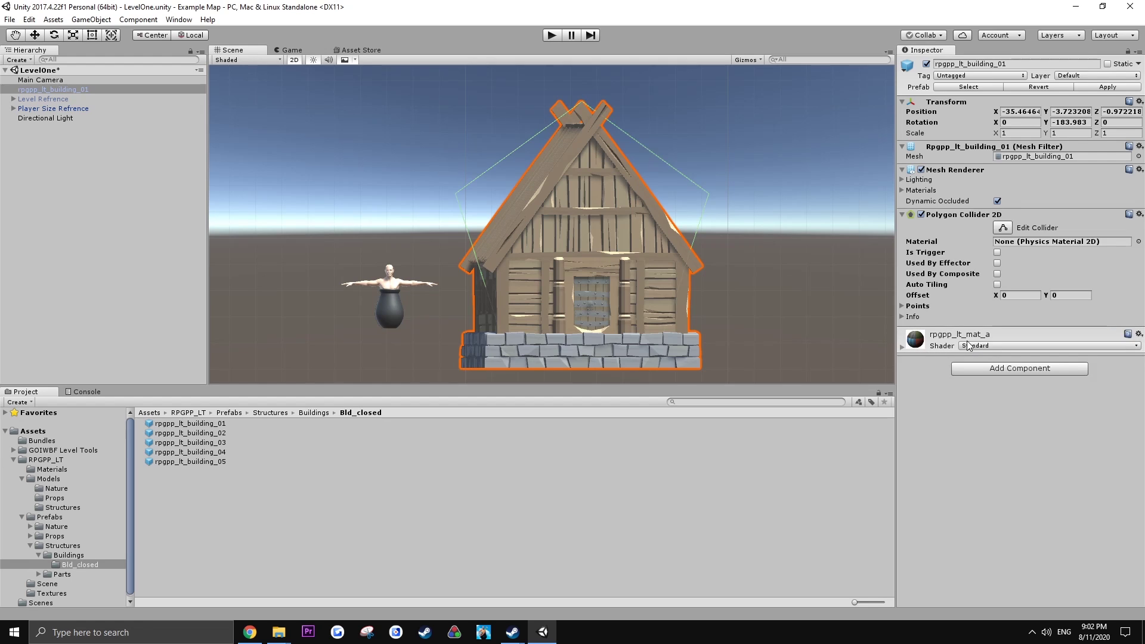
pyautogui.press('f')
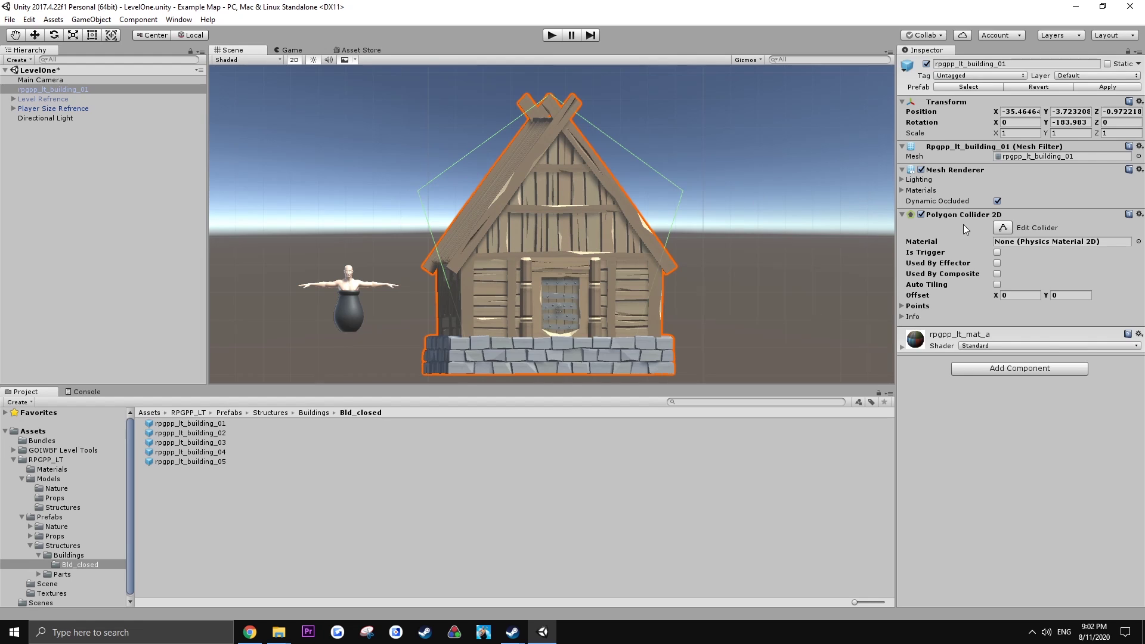
# Try to reshape the building's polygon collider, and undo both the edit and the added component.
pyautogui.click(1002, 228)
pyautogui.moveTo(452, 177)
pyautogui.mouseDown()
pyautogui.moveTo(465, 189)
pyautogui.moveTo(441, 160)
pyautogui.moveTo(446, 173)
pyautogui.mouseUp()
pyautogui.hotkey('ctrl', 'z')
pyautogui.hotkey('ctrl', 'z')
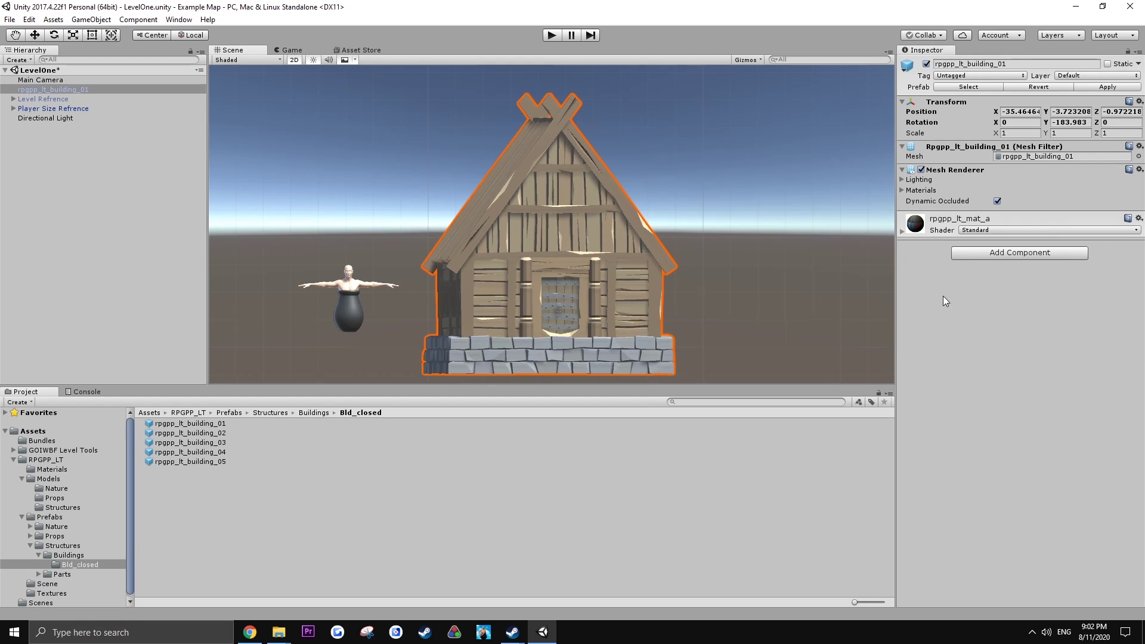
# Create an empty game object at the root of the LevelOne scene and name it Building Collider.
pyautogui.click(94, 192)
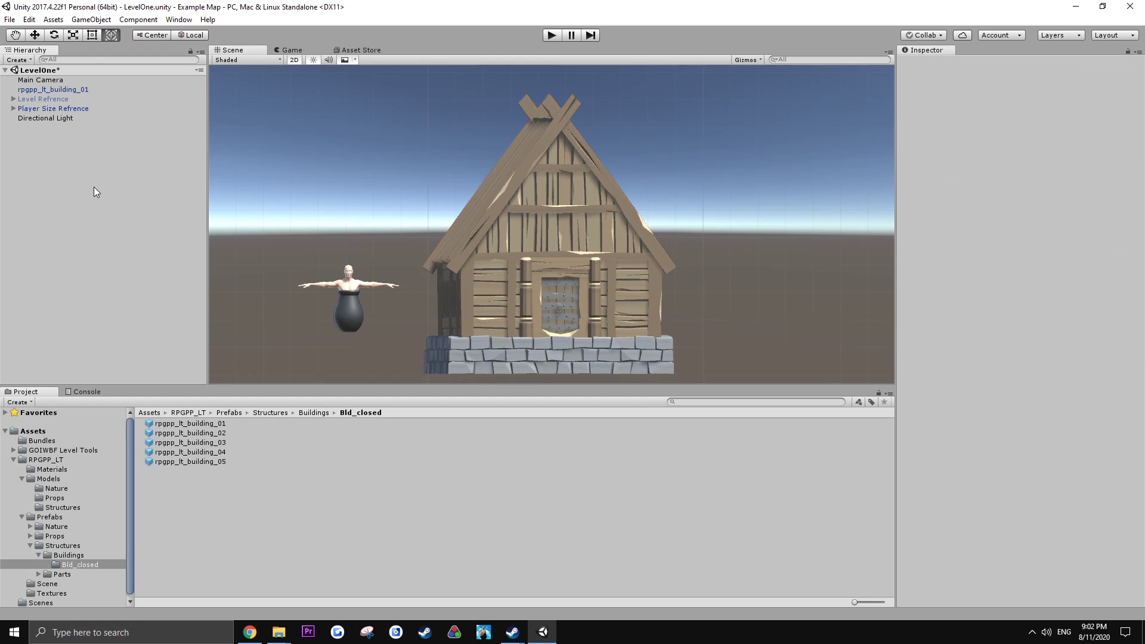
pyautogui.rightClick(48, 168)
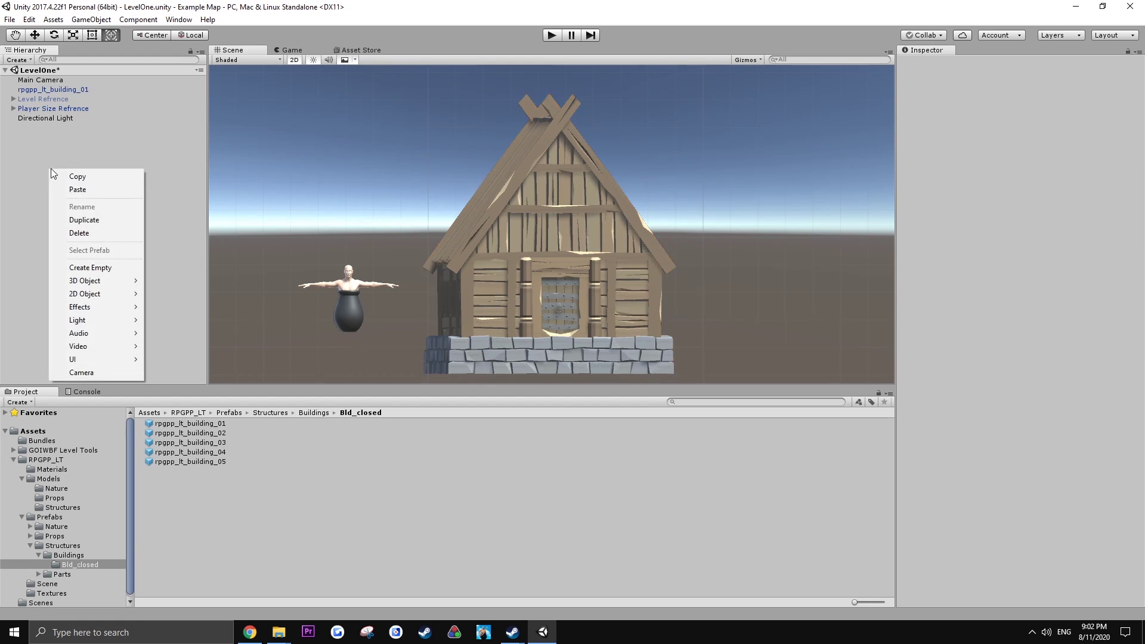
pyautogui.click(95, 266)
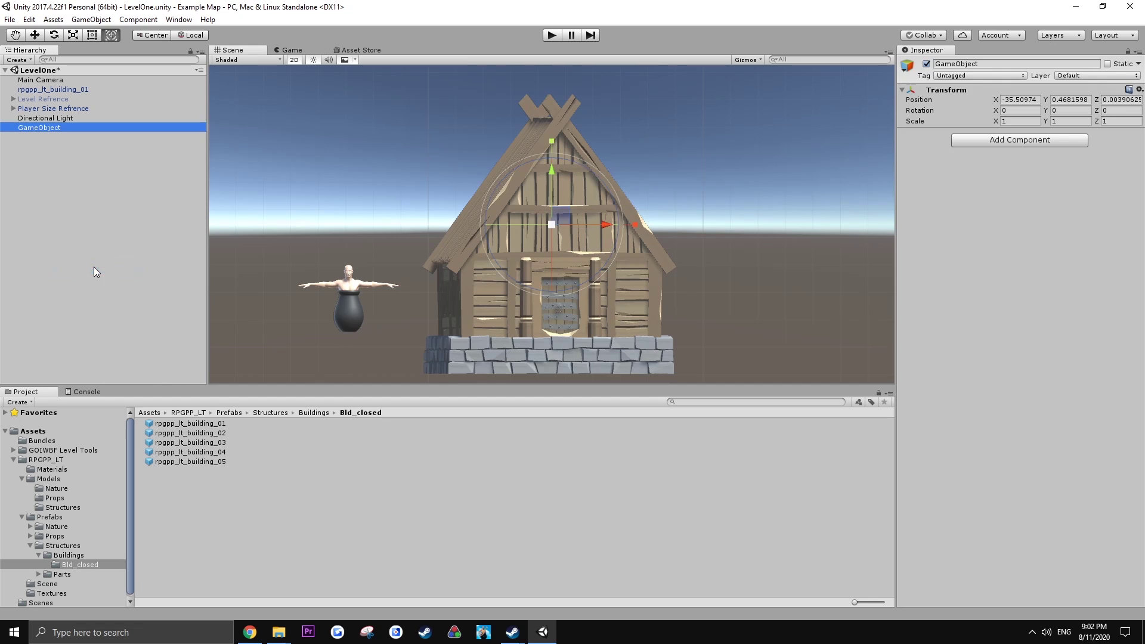
pyautogui.doubleClick(54, 128)
pyautogui.rightClick(54, 128)
pyautogui.click(91, 169)
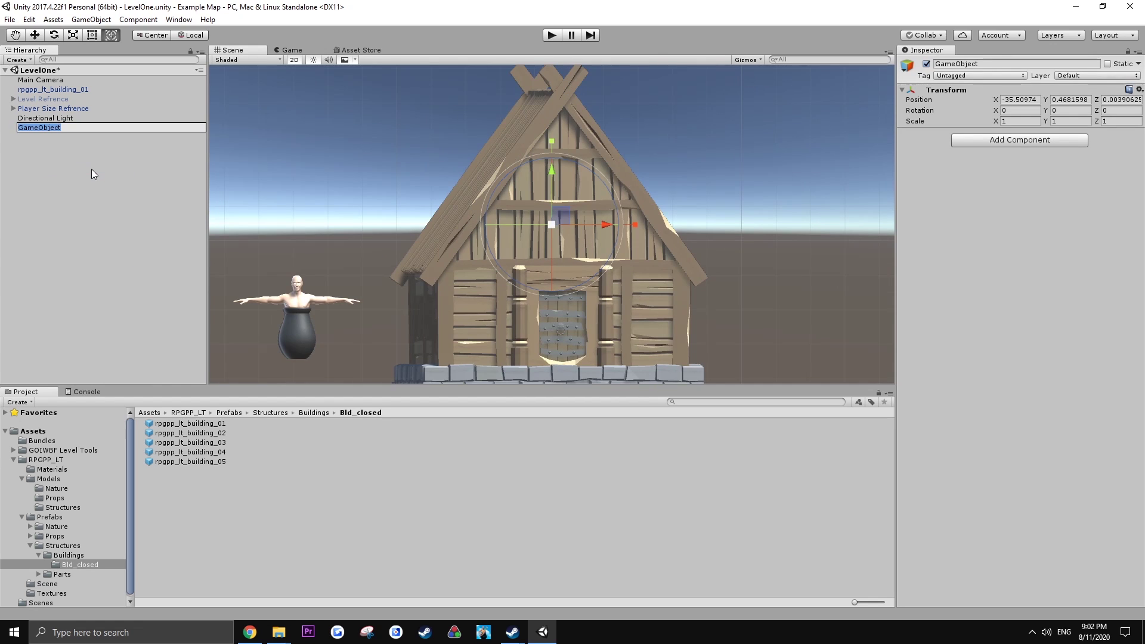
pyautogui.write('Building Collider')
pyautogui.press('Return')
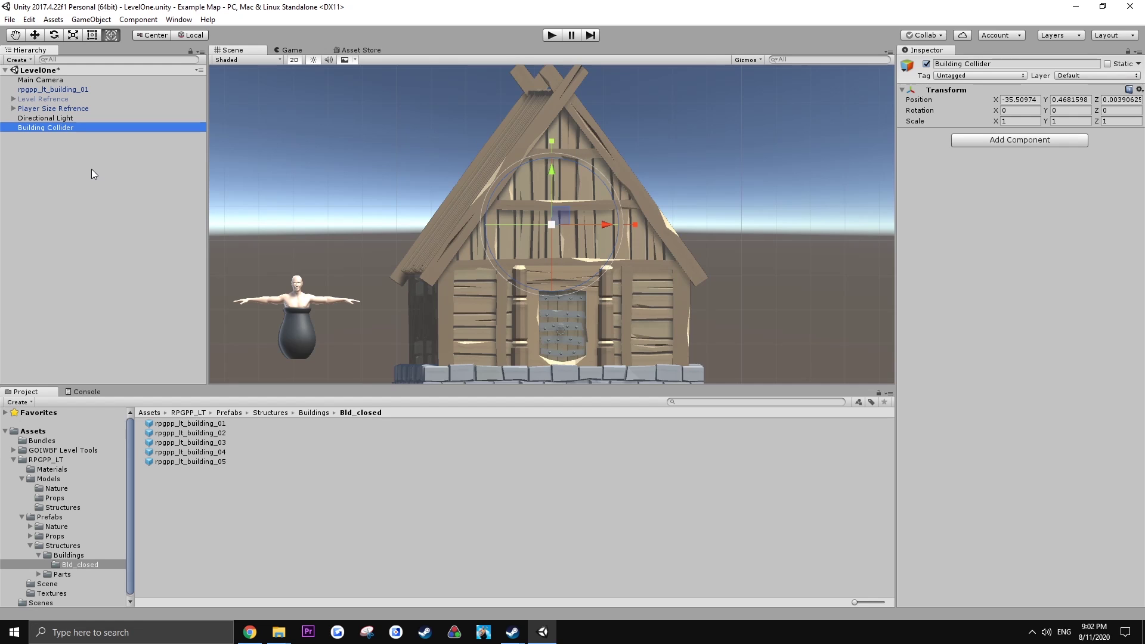
# Reorder Building Collider above rpgpp_lt_building_01 in the scene hierarchy and add a Polygon Collider 2D component to it.
pyautogui.moveTo(57, 128); pyautogui.dragTo(57, 84)
pyautogui.click(1020, 140)
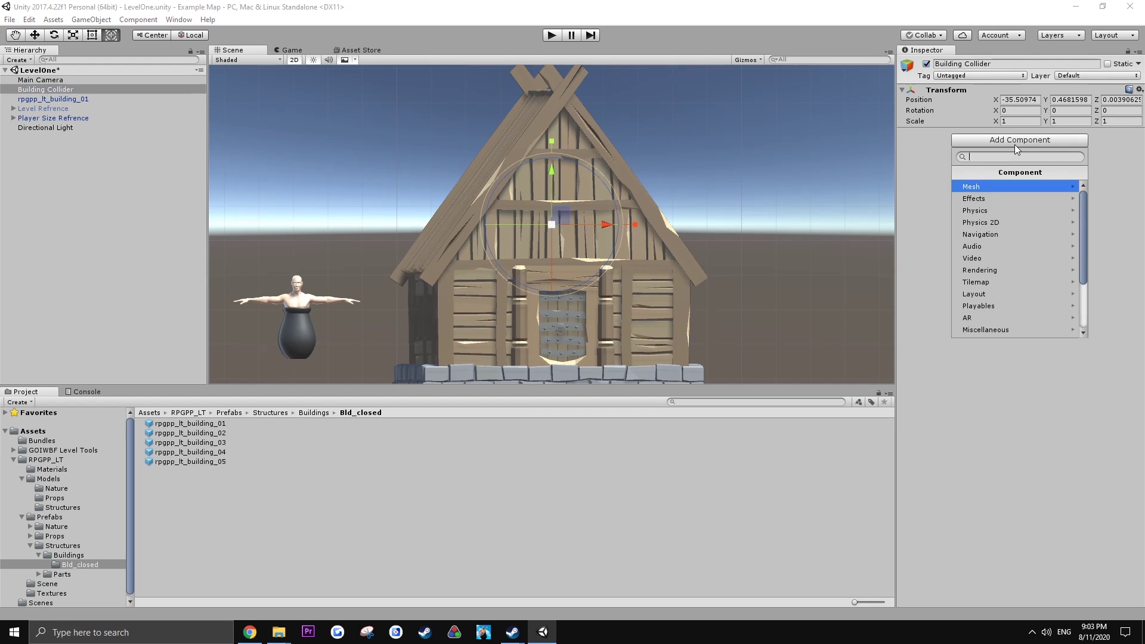
pyautogui.click(993, 218)
pyautogui.click(988, 233)
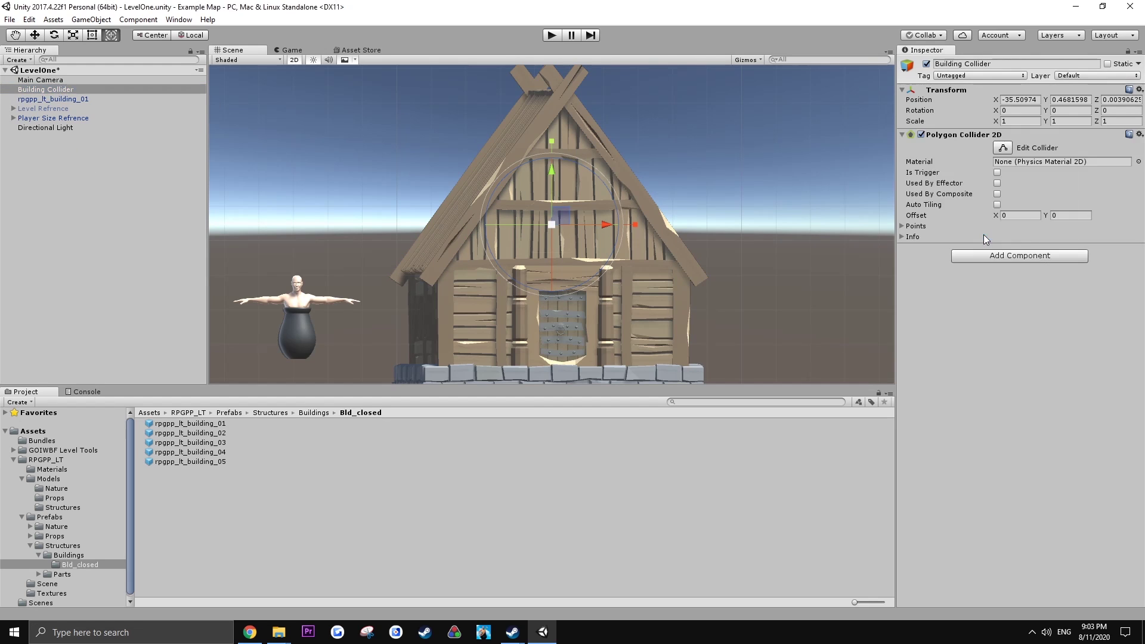
# Start editing Building Collider's polygon and fit its upper points to the roof's crossed beams.
pyautogui.click(1003, 149)
pyautogui.moveTo(556, 192); pyautogui.dragTo(552, 240, button='middle')
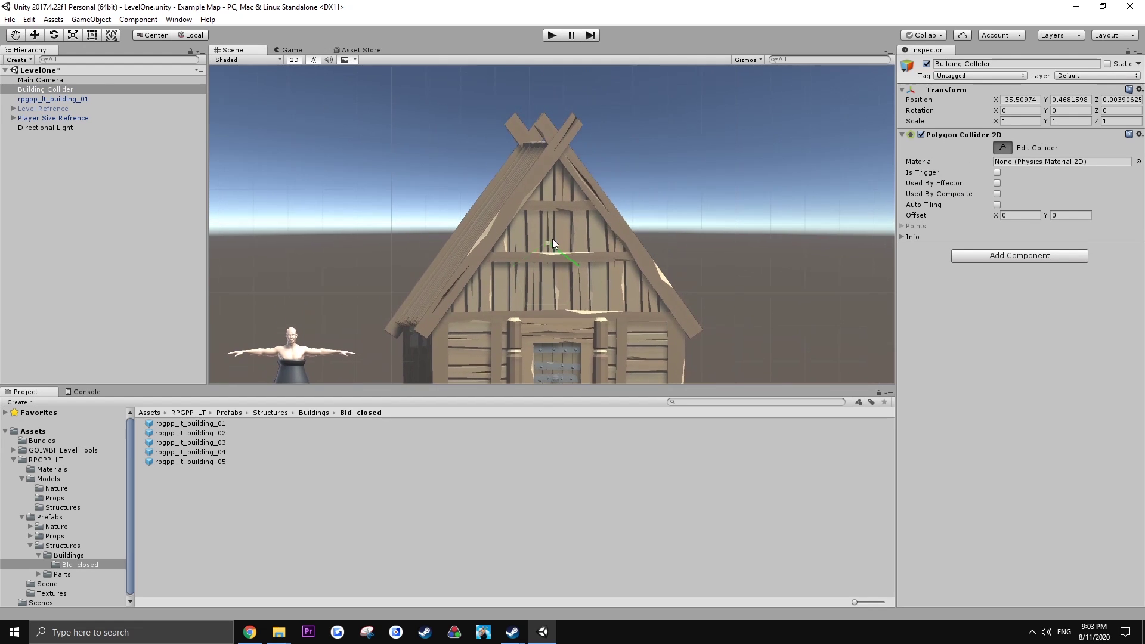
pyautogui.moveTo(530, 155); pyautogui.dragTo(446, 232)
pyautogui.scroll(2, 547, 205)
pyautogui.scroll(-2, 519, 242)
pyautogui.scroll(4, 526, 235)
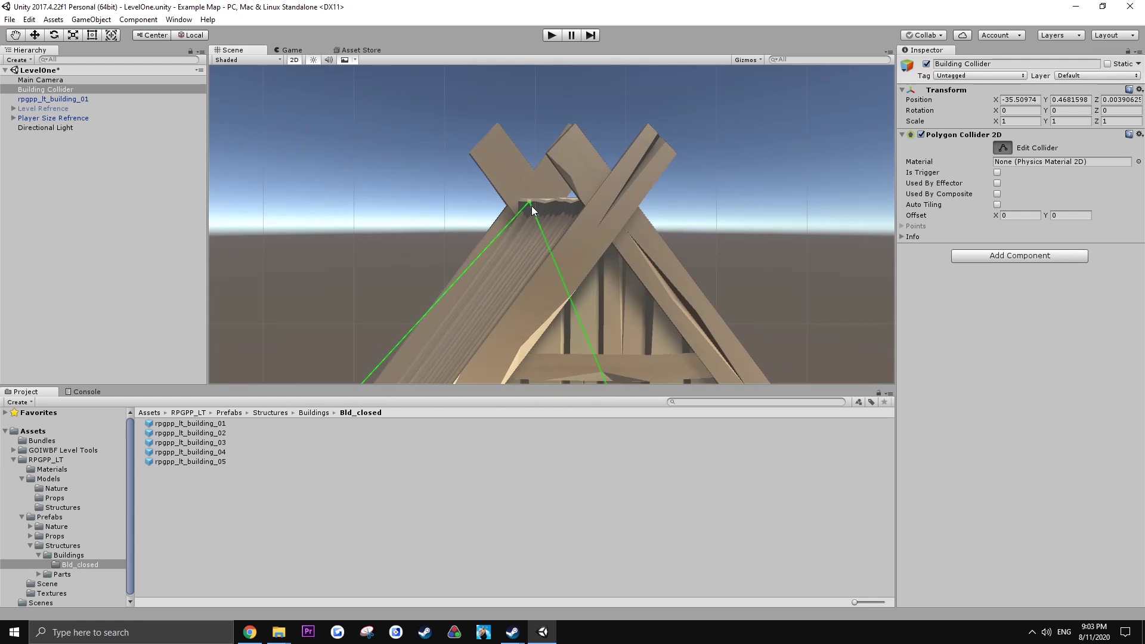
pyautogui.moveTo(531, 205); pyautogui.dragTo(482, 128)
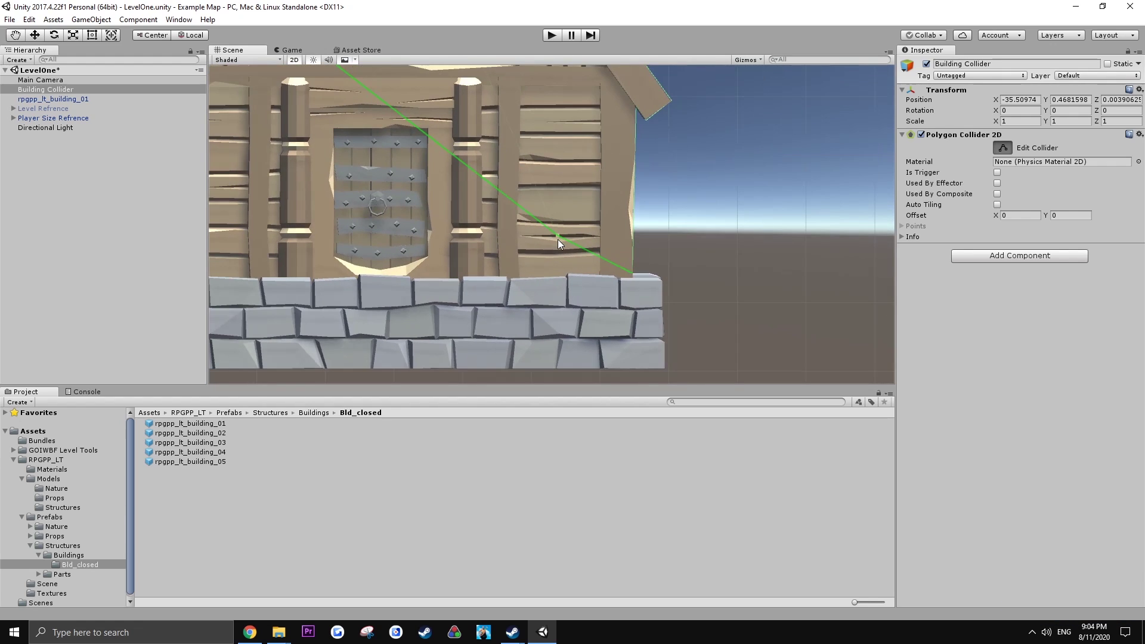
# Move the polygon's lower points to the right wall's bottom corner and along the top of the stone base.
pyautogui.moveTo(557, 239); pyautogui.dragTo(391, 279)
pyautogui.moveTo(631, 262); pyautogui.dragTo(634, 276)
pyautogui.scroll(-3, 589, 249)
pyautogui.scroll(-4, 588, 250)
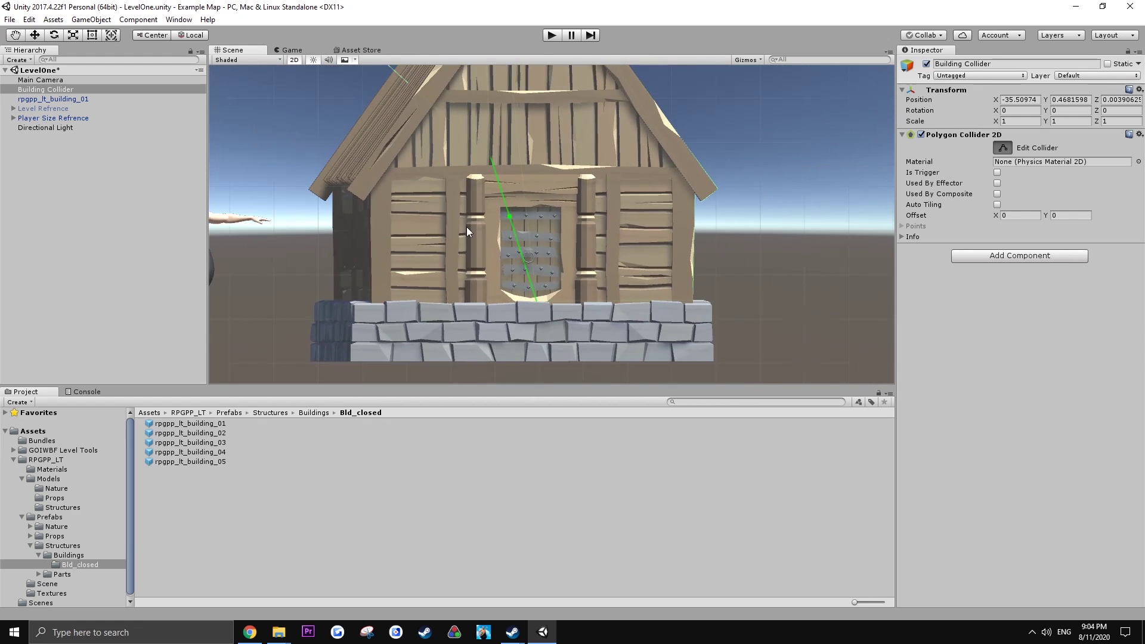
# Fit the polygon to the left roof eave and left wall, closing the outline along the top of the stone base.
pyautogui.moveTo(450, 224); pyautogui.dragTo(624, 259, button='middle')
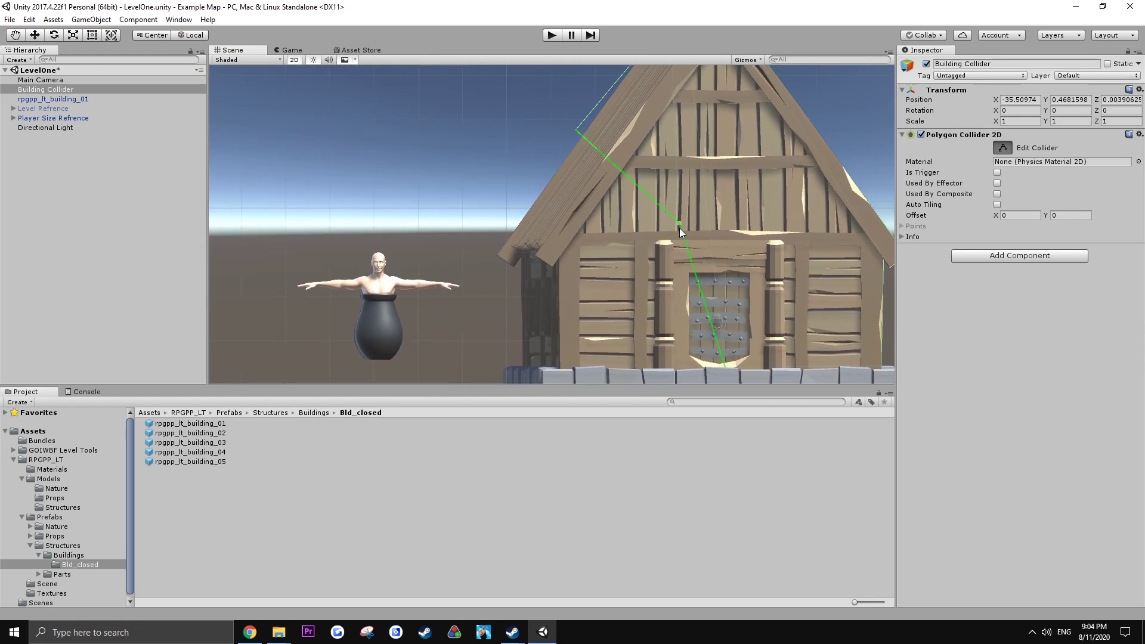
pyautogui.moveTo(684, 226); pyautogui.dragTo(502, 247)
pyautogui.scroll(3, 513, 265)
pyautogui.moveTo(502, 246); pyautogui.dragTo(483, 107, button='middle')
pyautogui.moveTo(507, 179); pyautogui.dragTo(485, 292)
pyautogui.scroll(-4, 484, 292)
pyautogui.moveTo(568, 250); pyautogui.dragTo(455, 316, button='middle')
pyautogui.scroll(-3, 455, 316)
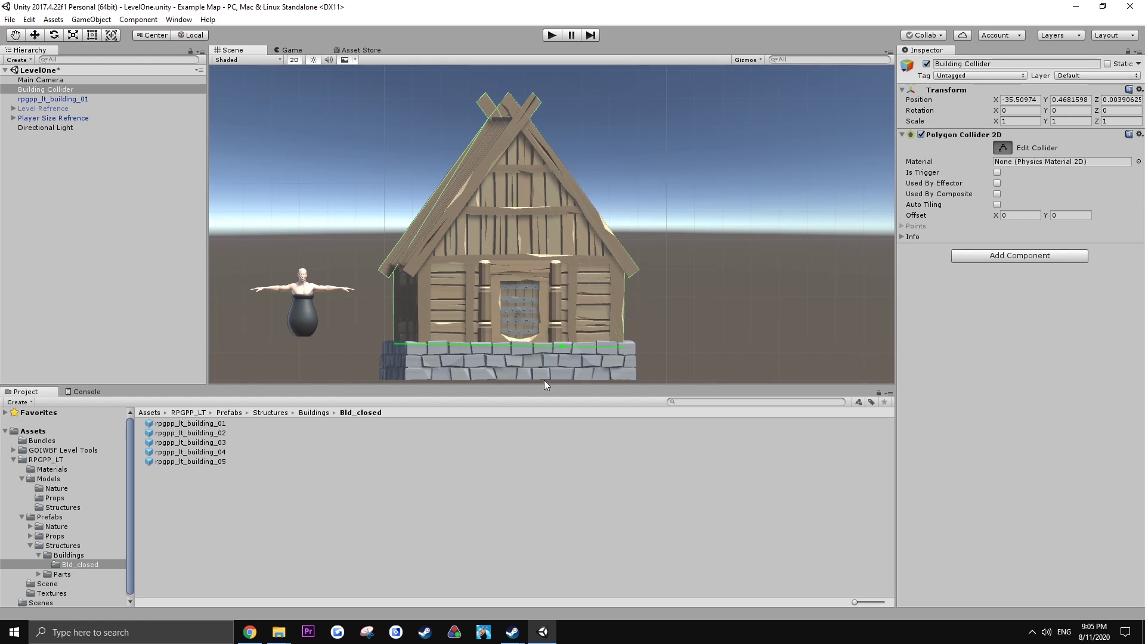
pyautogui.moveTo(453, 237); pyautogui.dragTo(493, 239, button='middle')
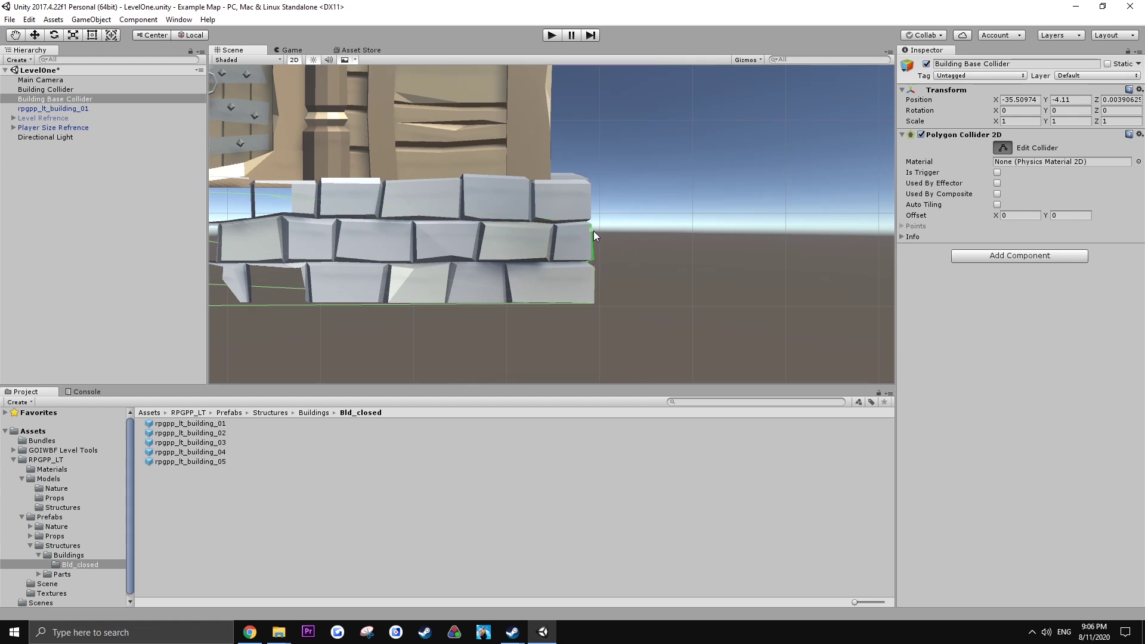
# Fit Building Base Collider's polygon around the house's stone foundation, finishing at its left side.
pyautogui.scroll(-8, 378, 209)
pyautogui.moveTo(281, 226); pyautogui.dragTo(482, 278, button='middle')
pyautogui.scroll(-2, 482, 276)
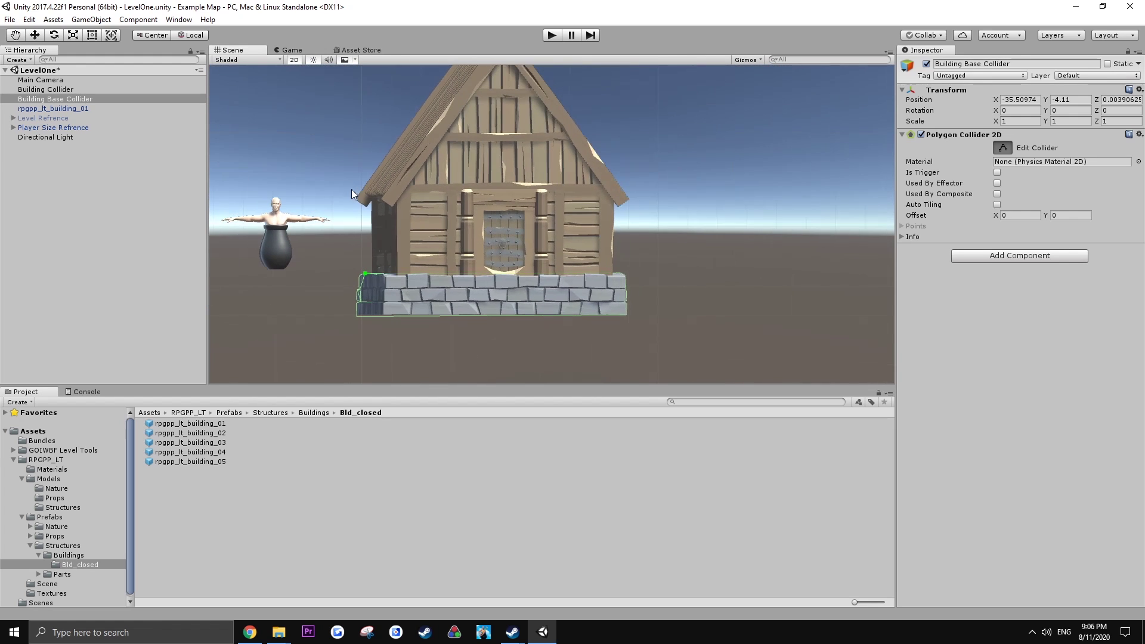
pyautogui.moveTo(354, 195); pyautogui.dragTo(443, 273, button='middle')
pyautogui.scroll(-3, 679, 204)
pyautogui.click(720, 210)
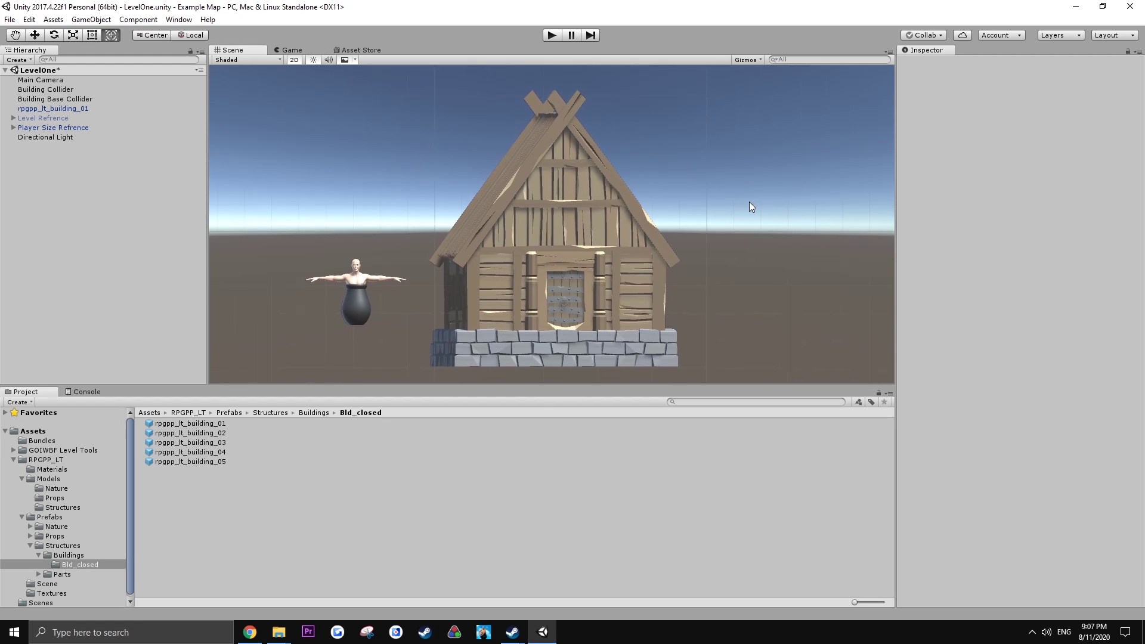
# Add two layers to the project: Terrain as User Layer 10 and Background as User Layer 12.
pyautogui.click(1075, 37)
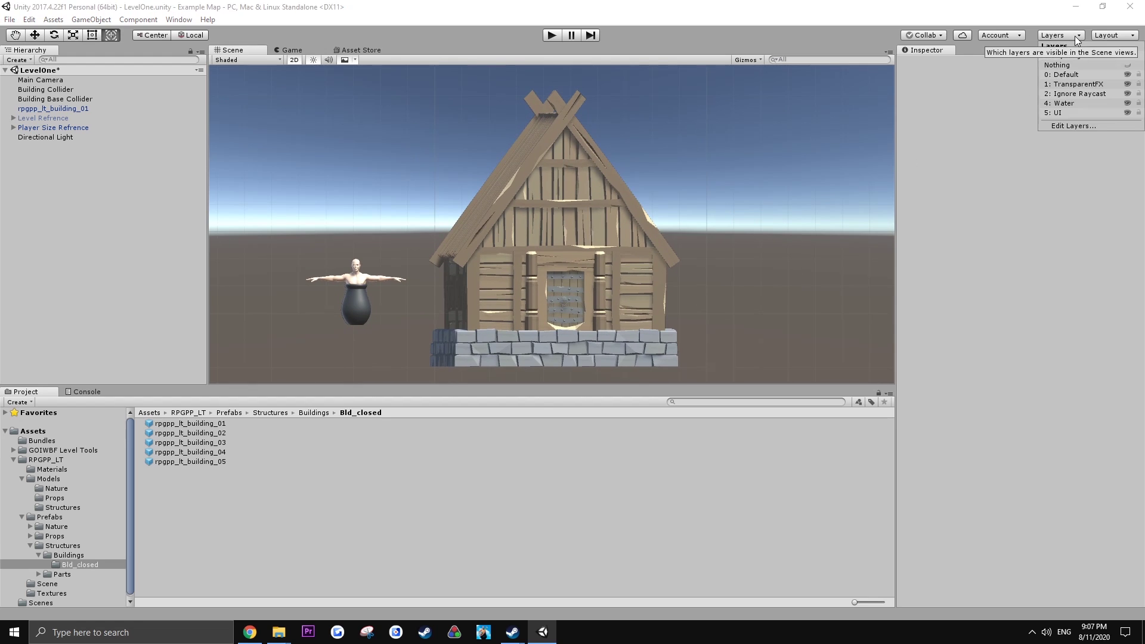
pyautogui.click(1069, 126)
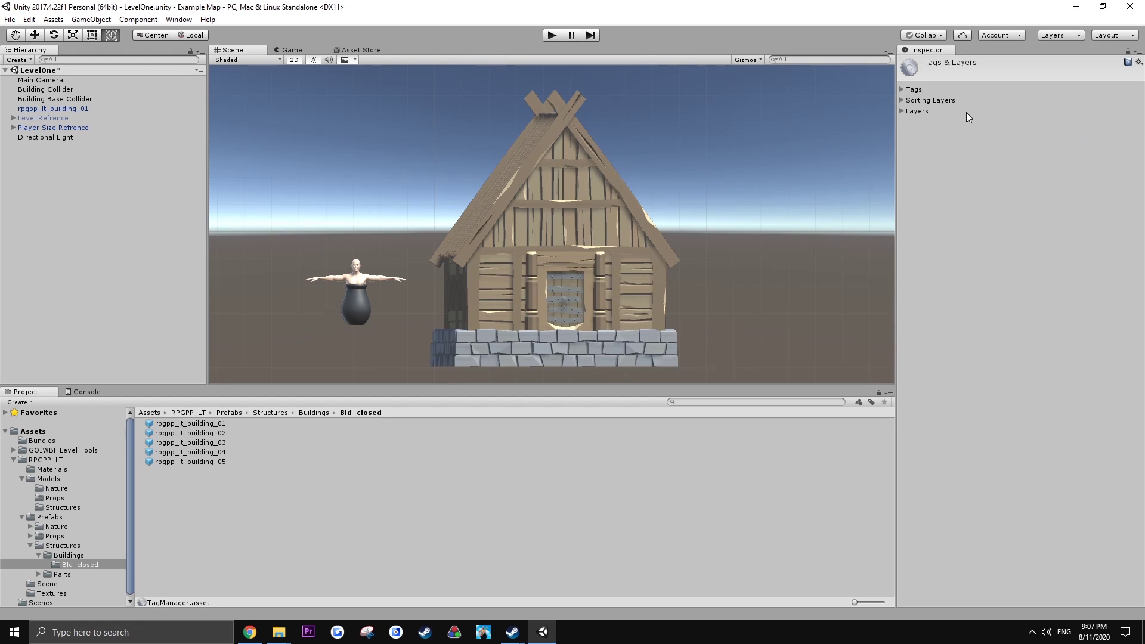
pyautogui.click(903, 110)
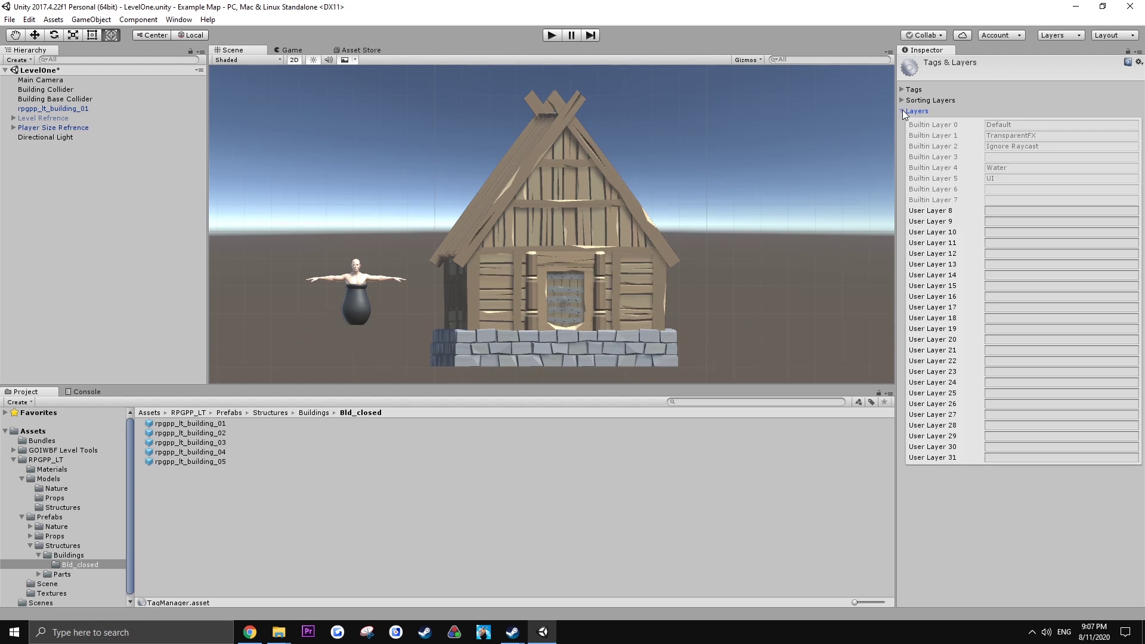
pyautogui.click(1008, 233)
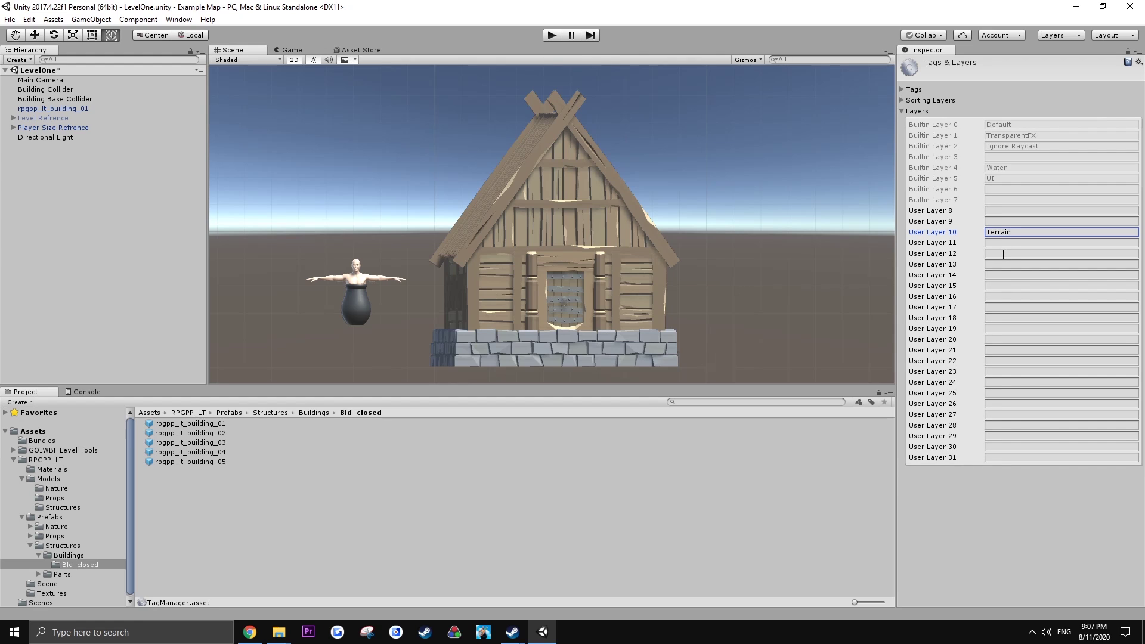
pyautogui.click(1003, 255)
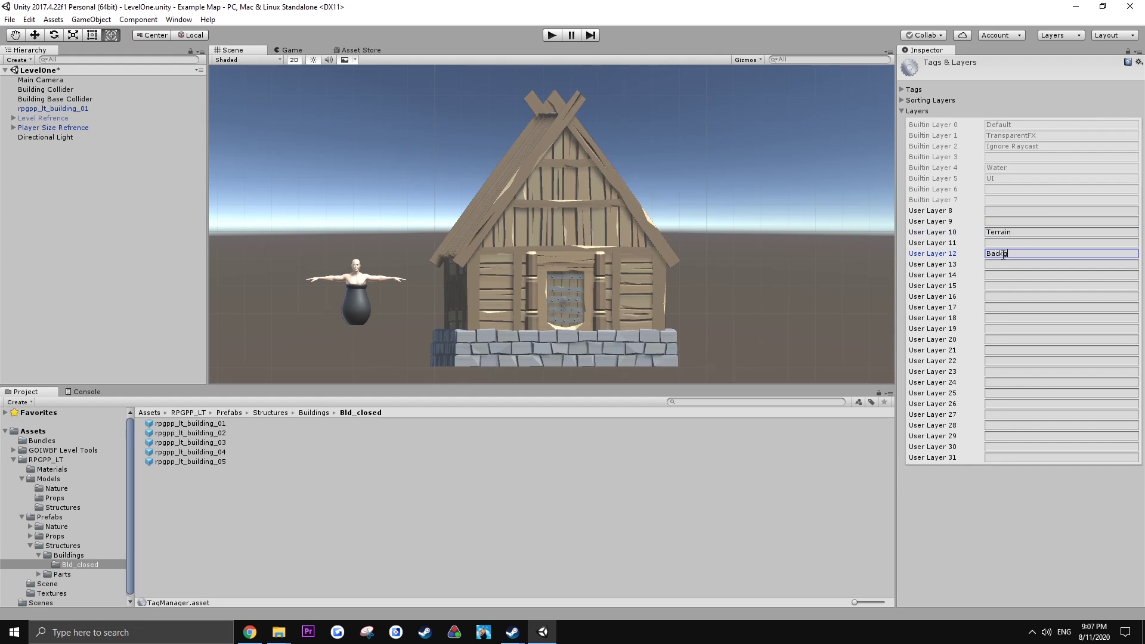
pyautogui.click(766, 220)
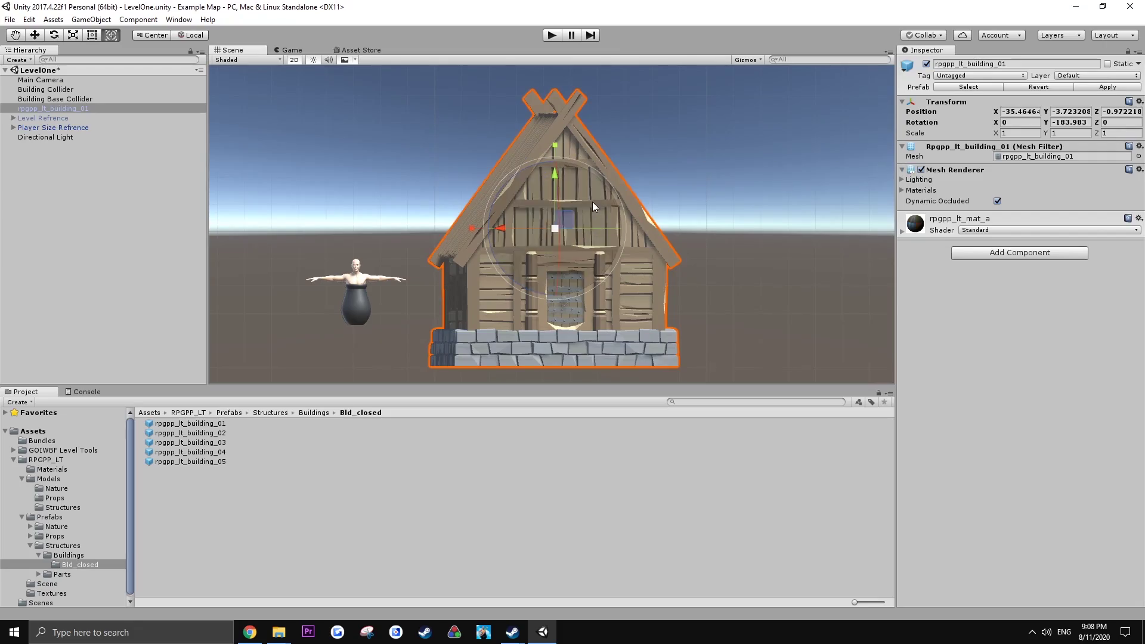
# Assign rpgpp_lt_building_01, Building Base Collider and Building Collider to the Terrain layer.
pyautogui.click(1091, 76)
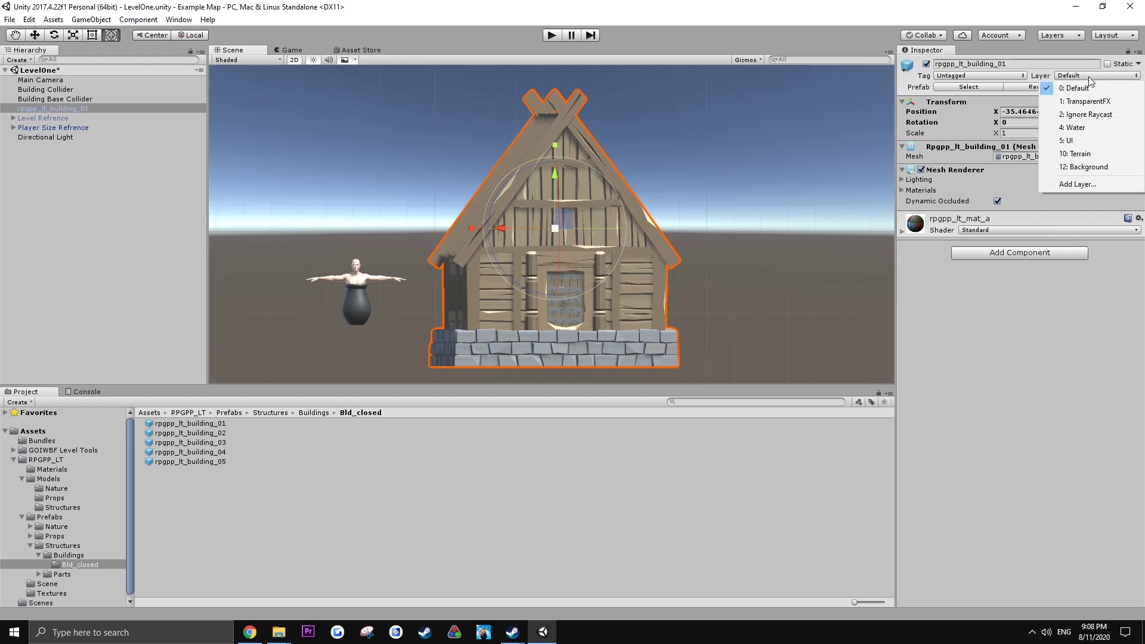
pyautogui.click(1076, 158)
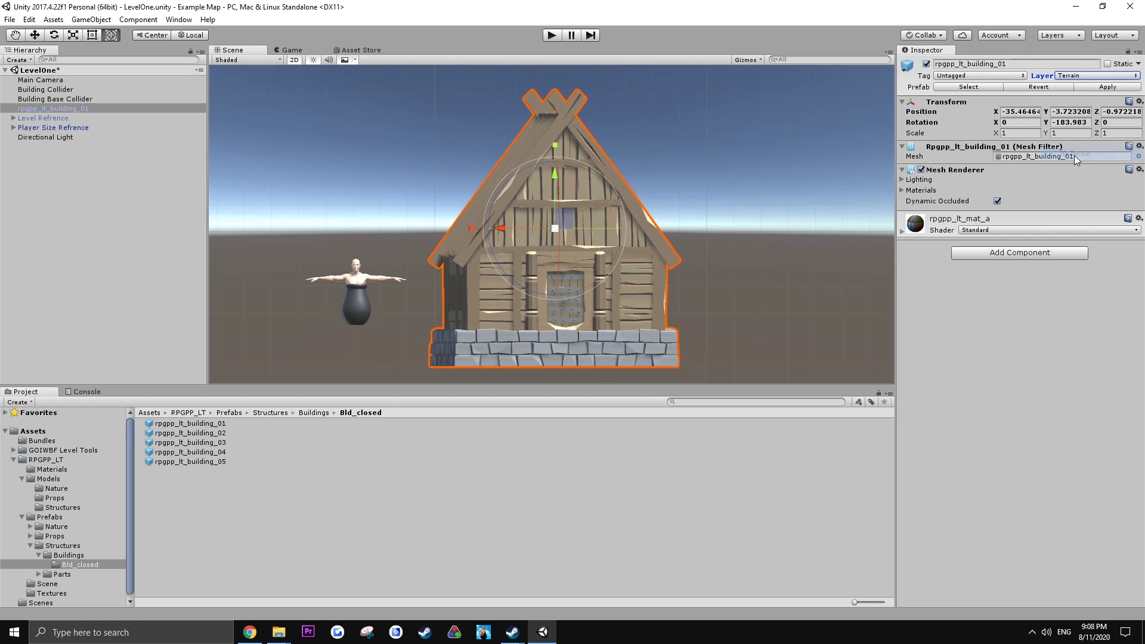
pyautogui.click(52, 99)
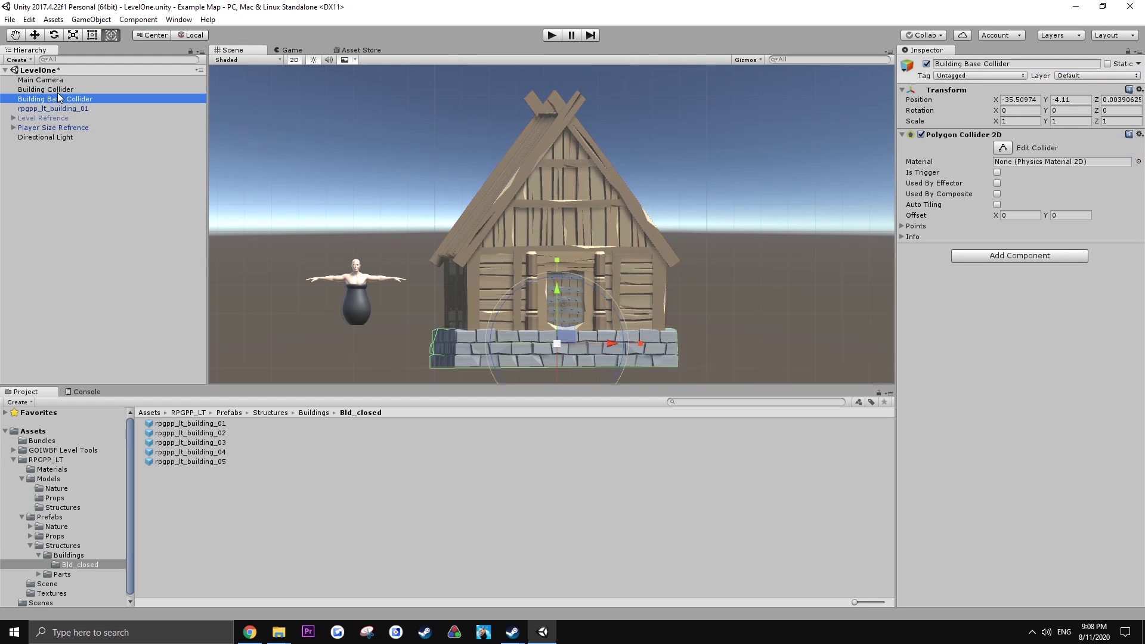
pyautogui.keyDown('ctrl'); pyautogui.click(57, 90); pyautogui.keyUp('ctrl')
pyautogui.click(1097, 75)
pyautogui.click(1085, 155)
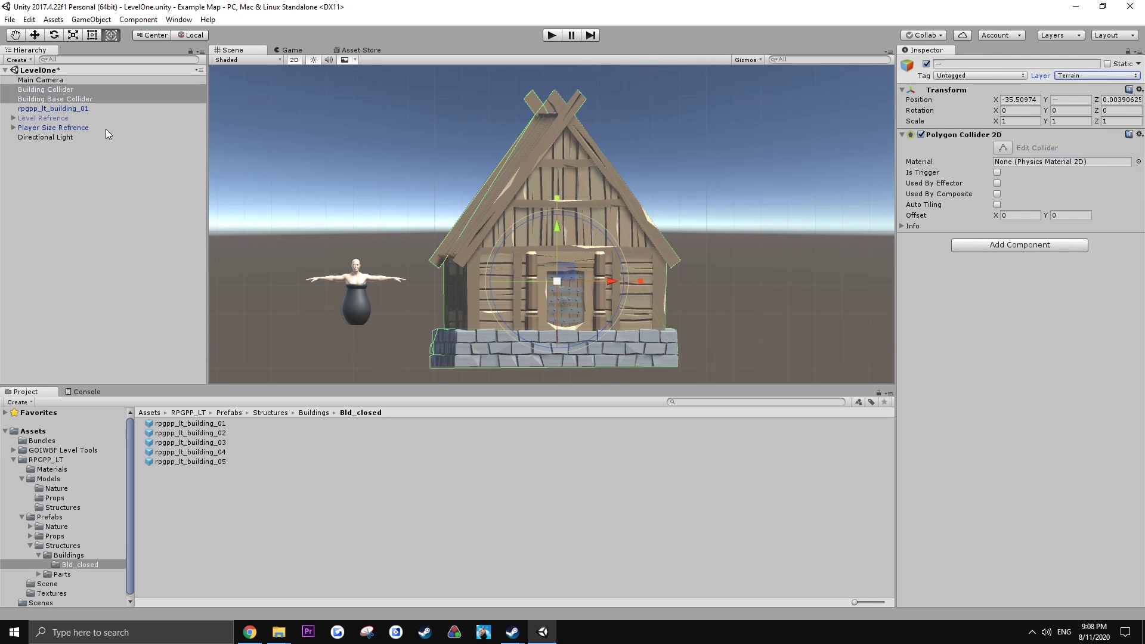
# Rename the new empty GameObject at the scene root to House.
pyautogui.click(63, 90)
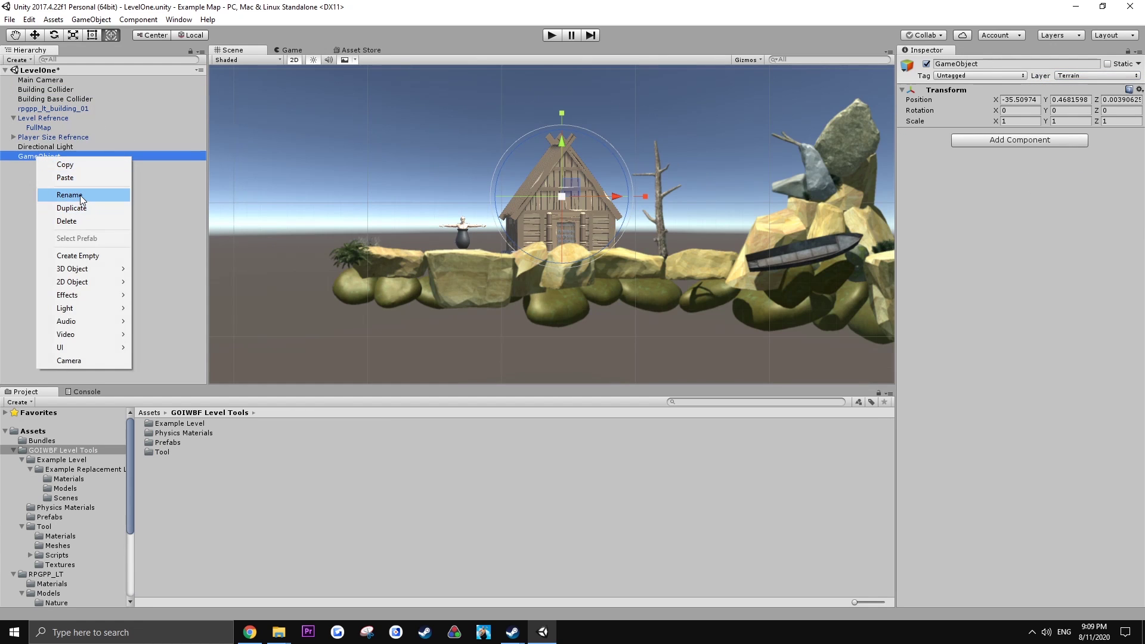
pyautogui.click(75, 195)
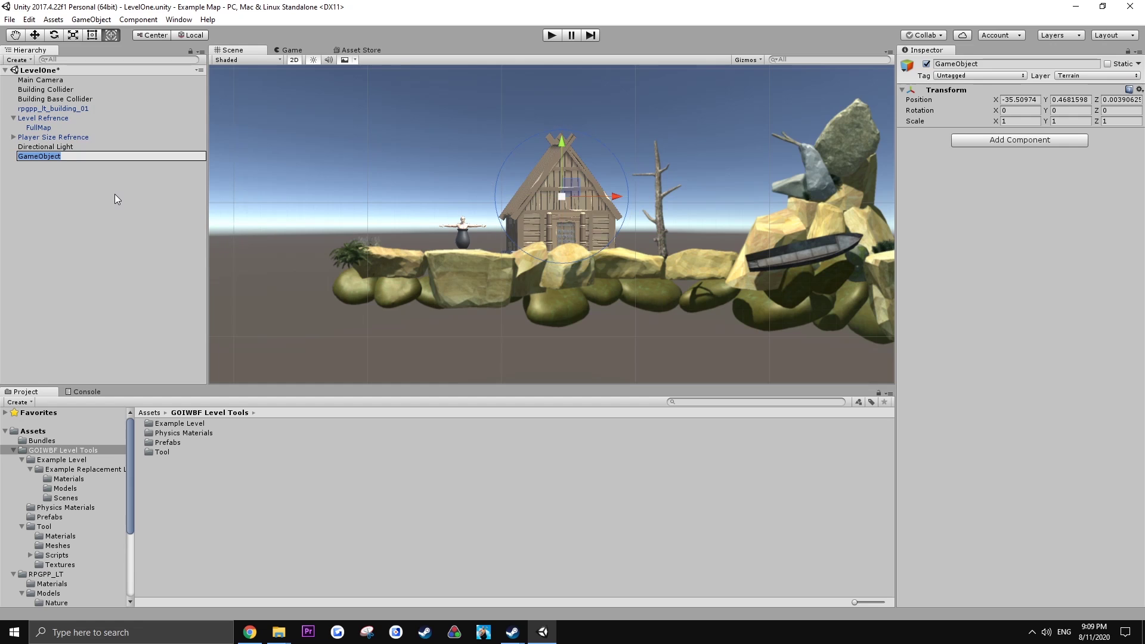
pyautogui.write('House')
pyautogui.press('Return')
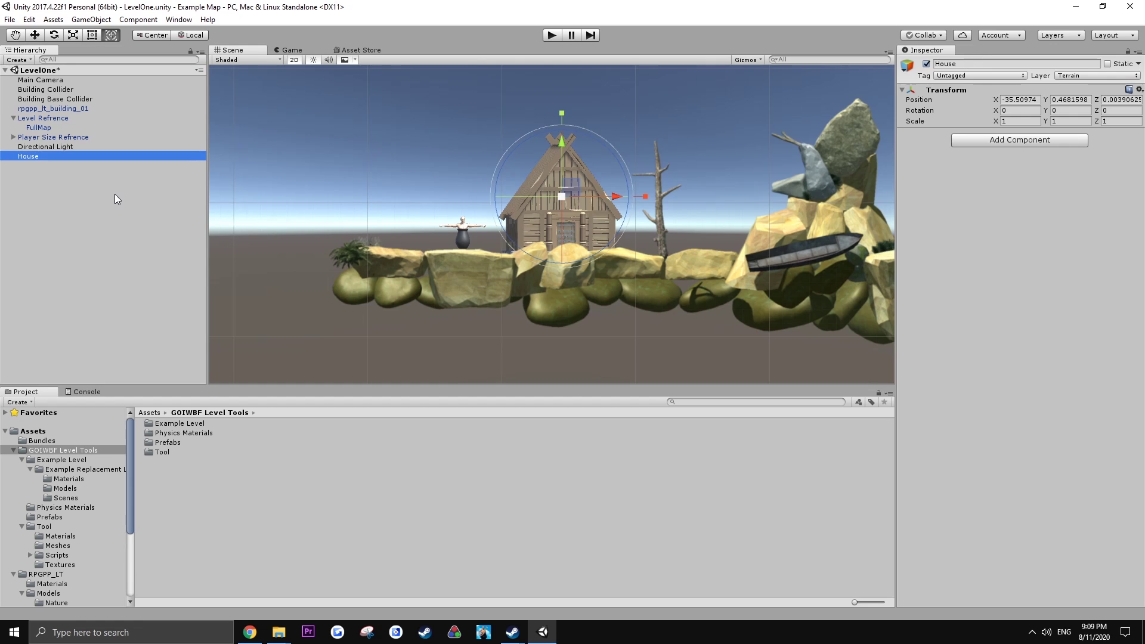
# Group Building Collider, Building Base Collider and rpgpp_lt_building_01 under House, placed below Main Camera in the hierarchy.
pyautogui.click(42, 91)
pyautogui.keyDown('shift'); pyautogui.click(45, 99); pyautogui.keyUp('shift')
pyautogui.keyDown('shift'); pyautogui.click(49, 110); pyautogui.keyUp('shift')
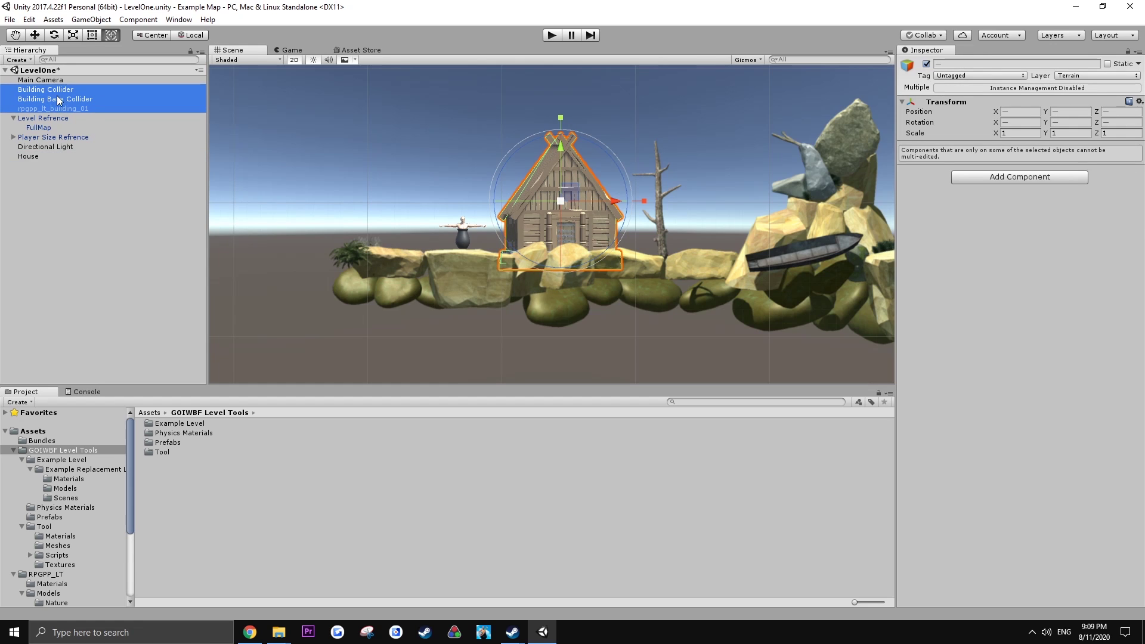
pyautogui.moveTo(58, 95)
pyautogui.mouseDown()
pyautogui.moveTo(32, 160)
pyautogui.moveTo(45, 105)
pyautogui.moveTo(61, 92)
pyautogui.moveTo(52, 85)
pyautogui.mouseUp()
pyautogui.click(41, 126)
pyautogui.click(13, 127)
# Raise the House group slightly so its stone foundation sits higher on the reference rocks.
pyautogui.click(66, 165)
pyautogui.click(23, 90)
pyautogui.moveTo(560, 149)
pyautogui.mouseDown()
pyautogui.moveTo(559, 104)
pyautogui.moveTo(555, 133)
pyautogui.mouseUp()
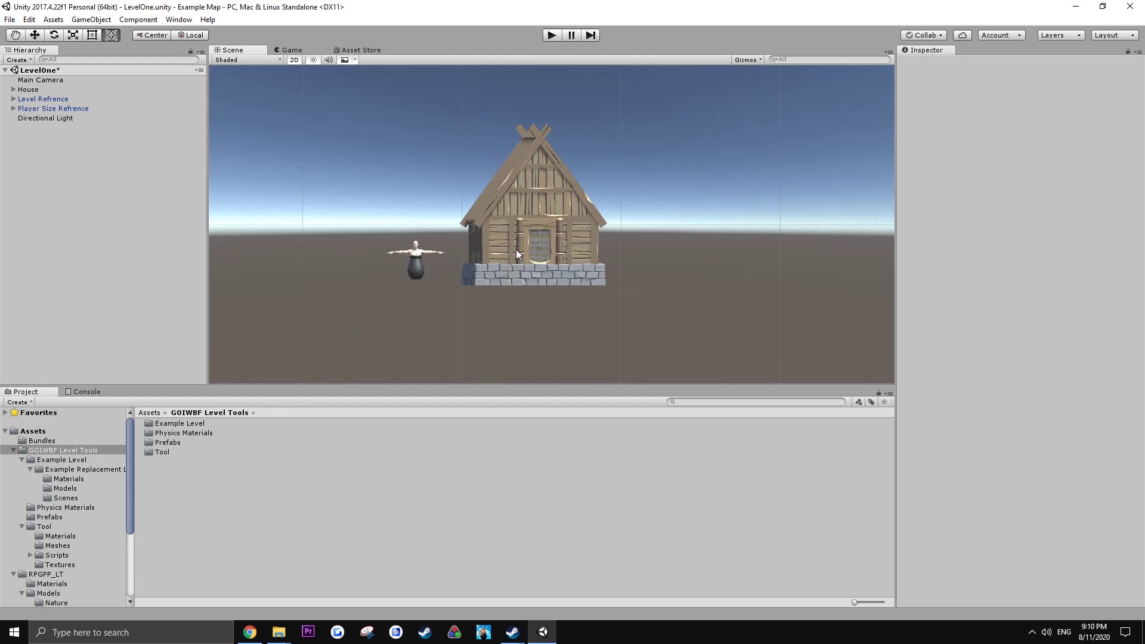
# Attach the GroundCol script from GOIWBF Level Tools > Tool > Scripts to Building Base Collider and Building Collider.
pyautogui.click(543, 221)
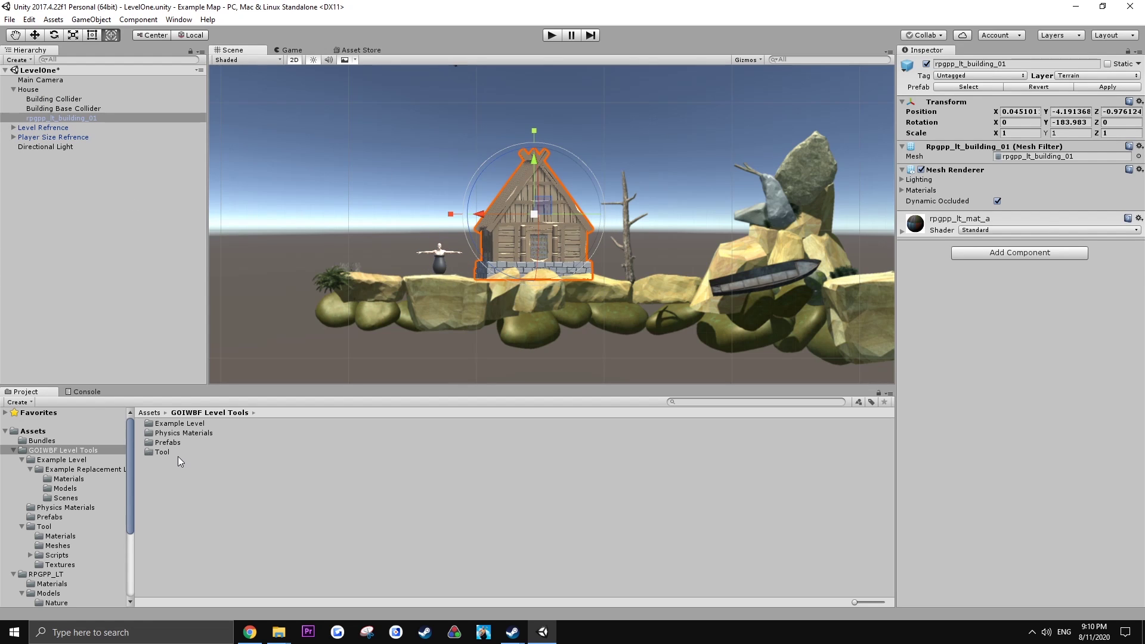
pyautogui.click(36, 451)
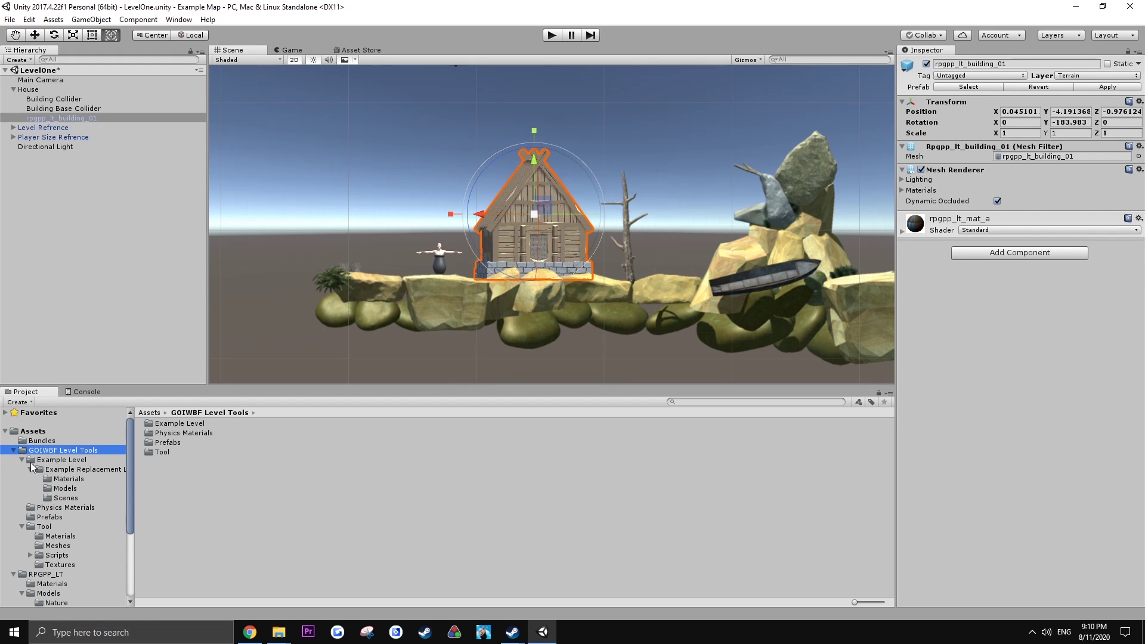
pyautogui.doubleClick(165, 453)
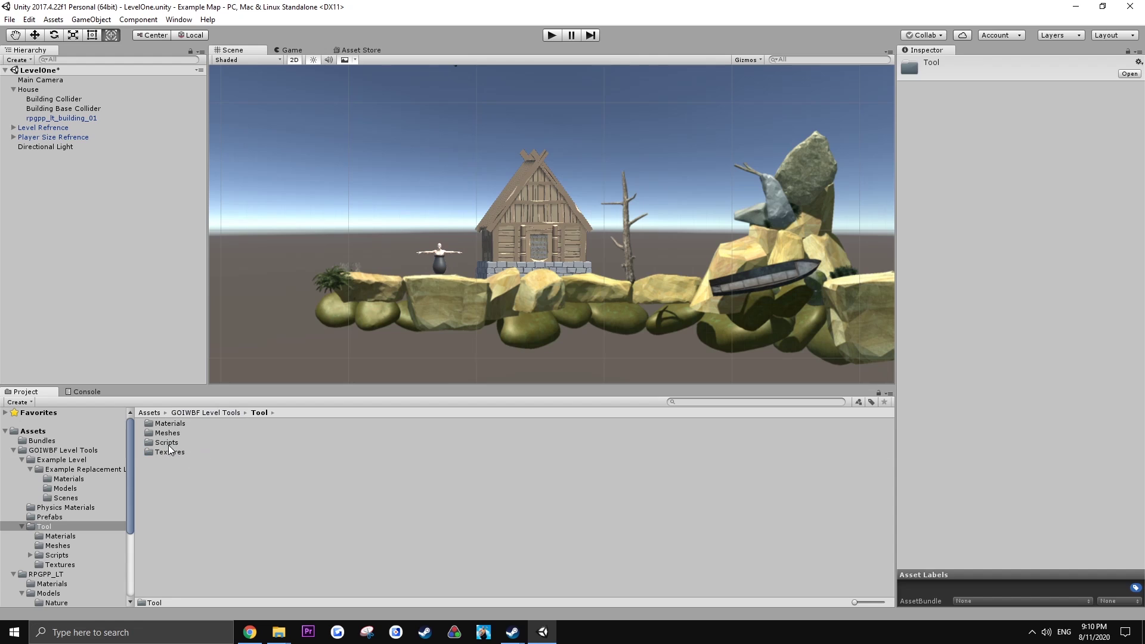
pyautogui.doubleClick(167, 443)
pyautogui.click(180, 442)
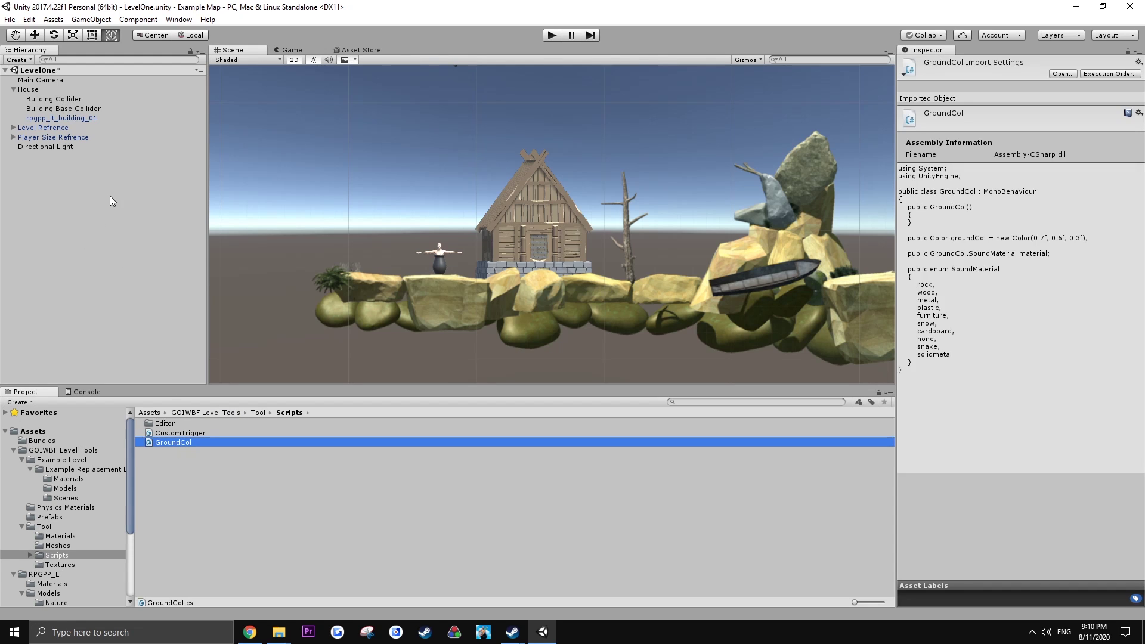
pyautogui.moveTo(170, 446); pyautogui.dragTo(64, 109)
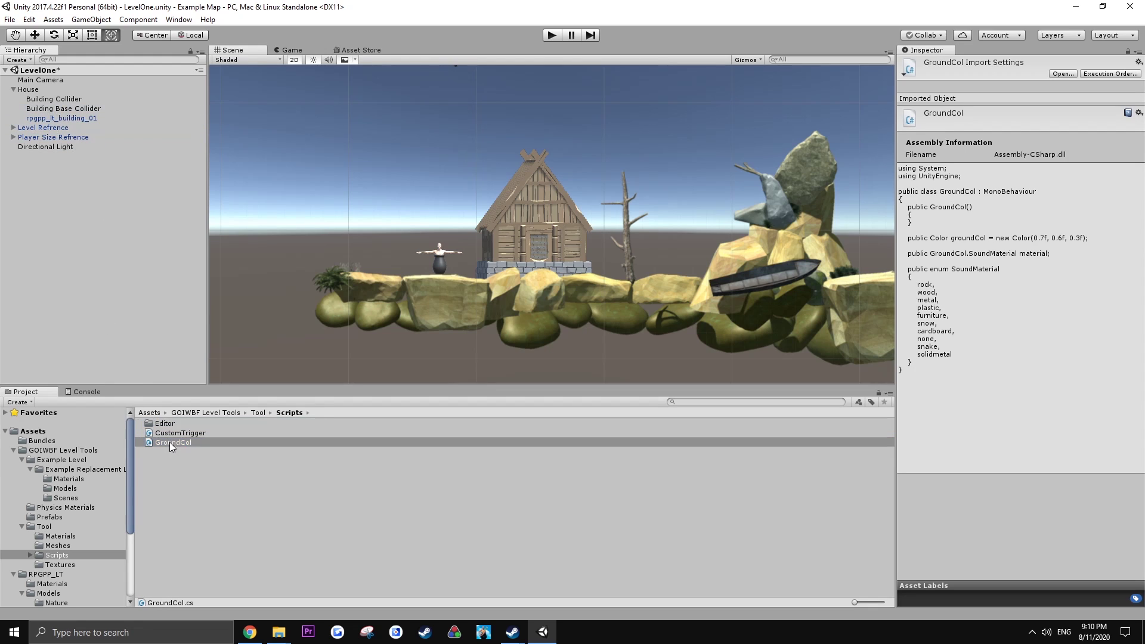
pyautogui.moveTo(173, 445); pyautogui.dragTo(48, 101)
pyautogui.click(48, 108)
# Set the Ground Col material to Wood on Building Collider and keep Rock on Building Base Collider.
pyautogui.click(45, 99)
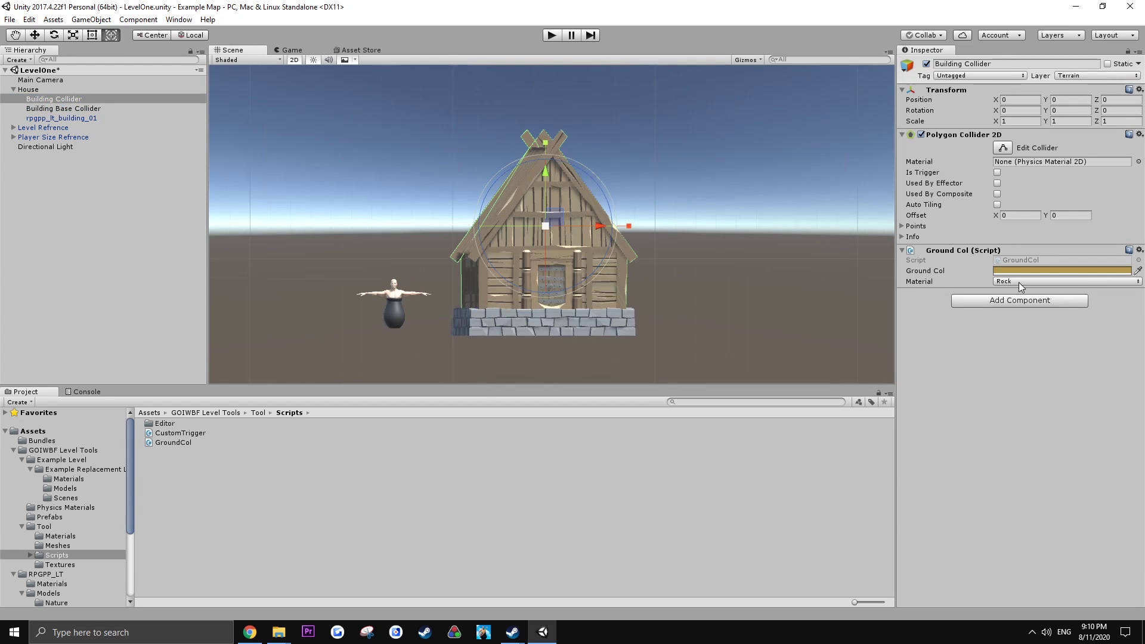
pyautogui.click(1019, 282)
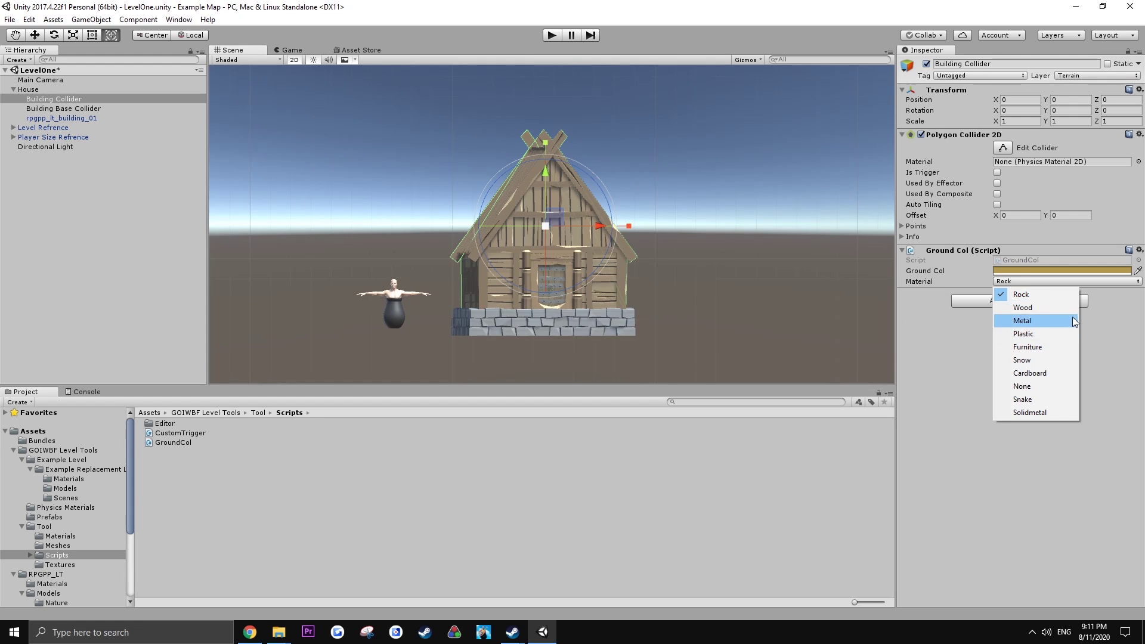
pyautogui.click(1038, 308)
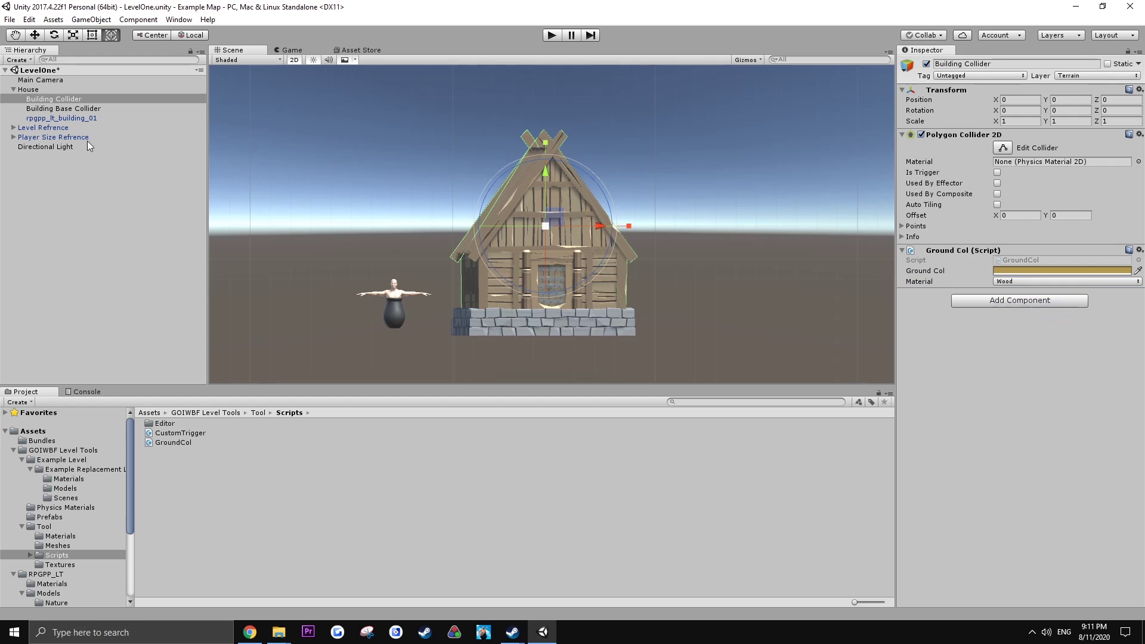
pyautogui.click(61, 109)
pyautogui.click(1031, 284)
pyautogui.click(1026, 290)
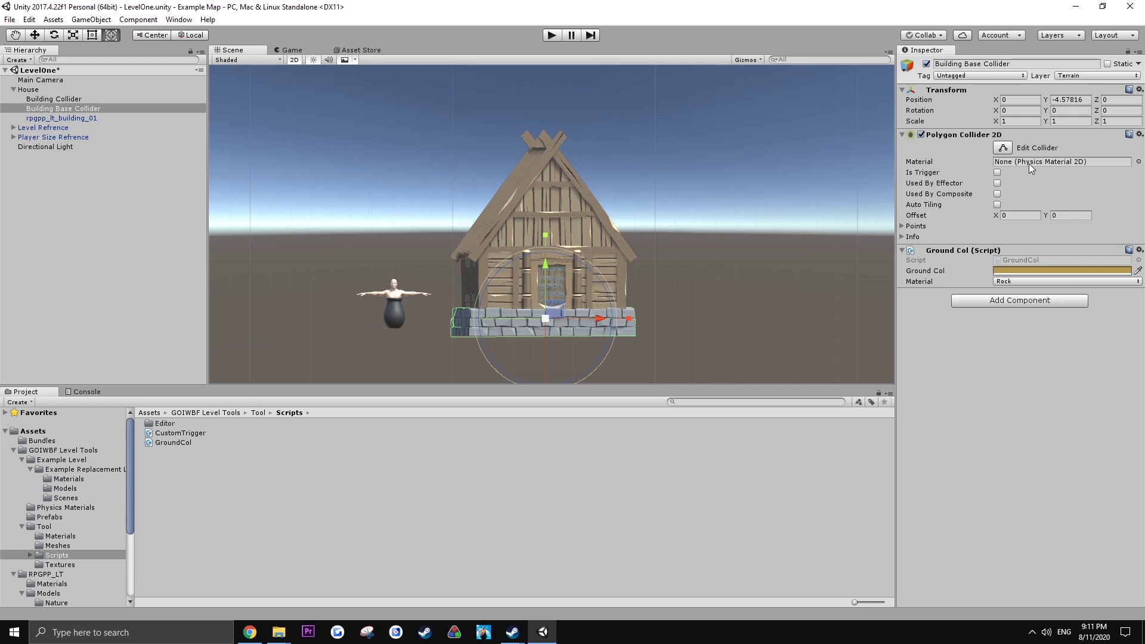
# Examine the friction and bounciness settings of the physics materials in GOIWBF Level Tools > Physics Materials.
pyautogui.click(192, 413)
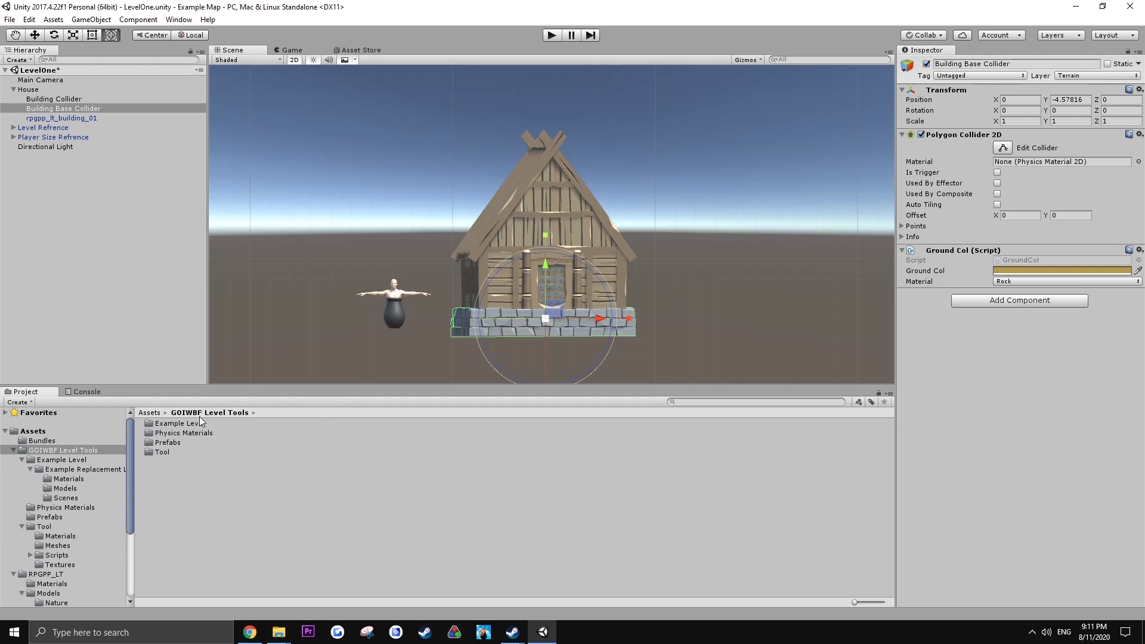
pyautogui.doubleClick(167, 434)
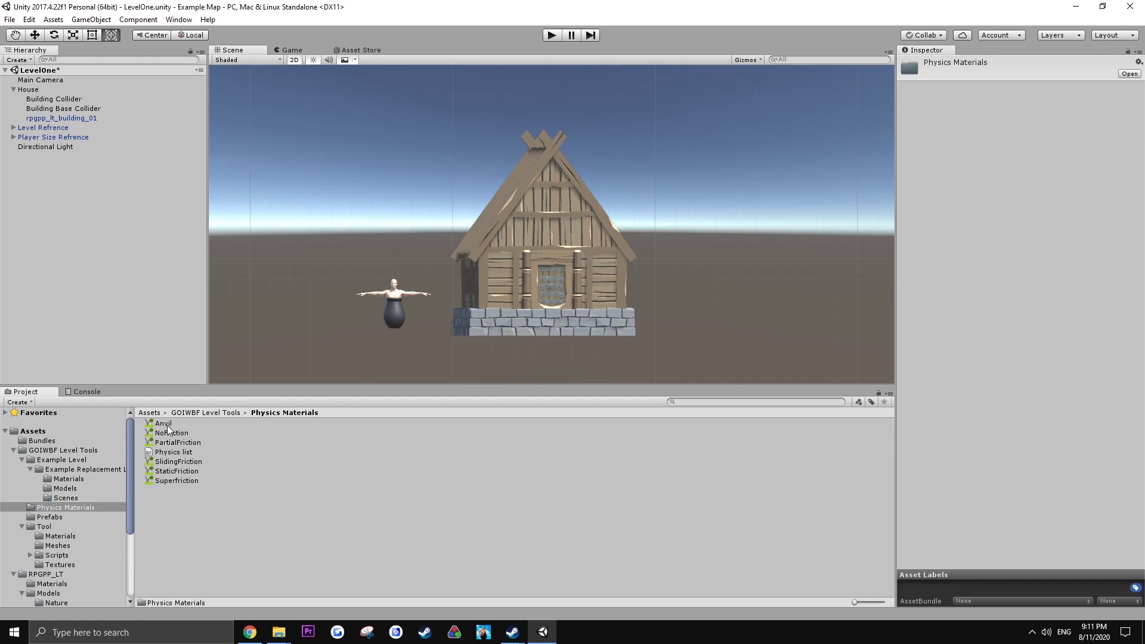
pyautogui.click(167, 424)
pyautogui.click(170, 433)
pyautogui.click(171, 442)
pyautogui.click(173, 462)
pyautogui.click(173, 471)
pyautogui.click(175, 480)
pyautogui.click(174, 471)
pyautogui.click(176, 462)
pyautogui.click(176, 480)
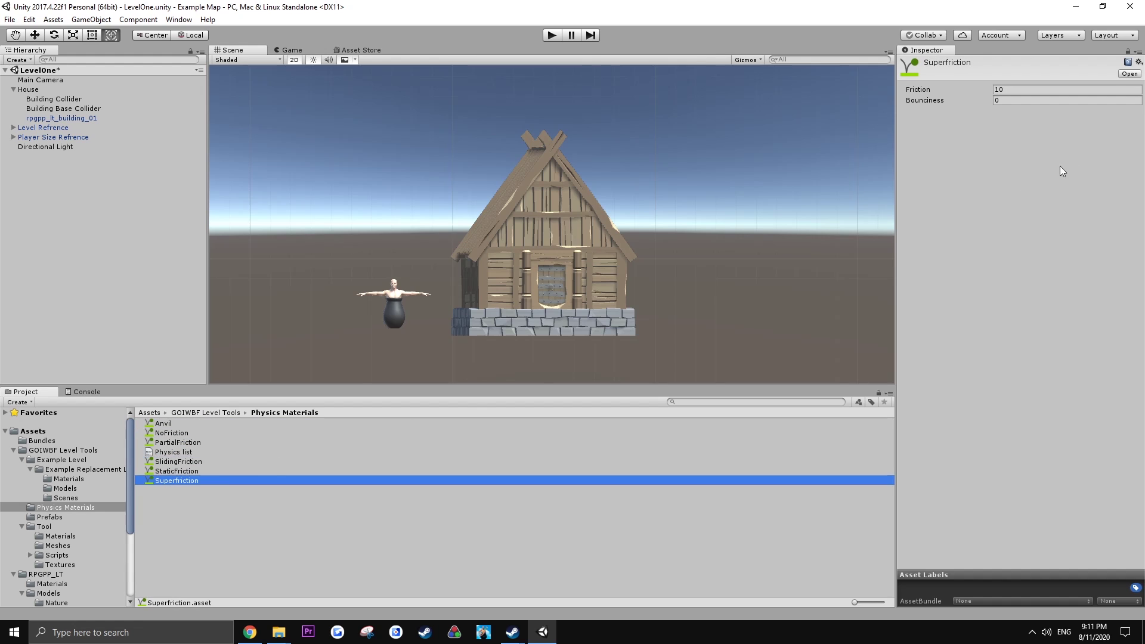
pyautogui.click(1009, 89)
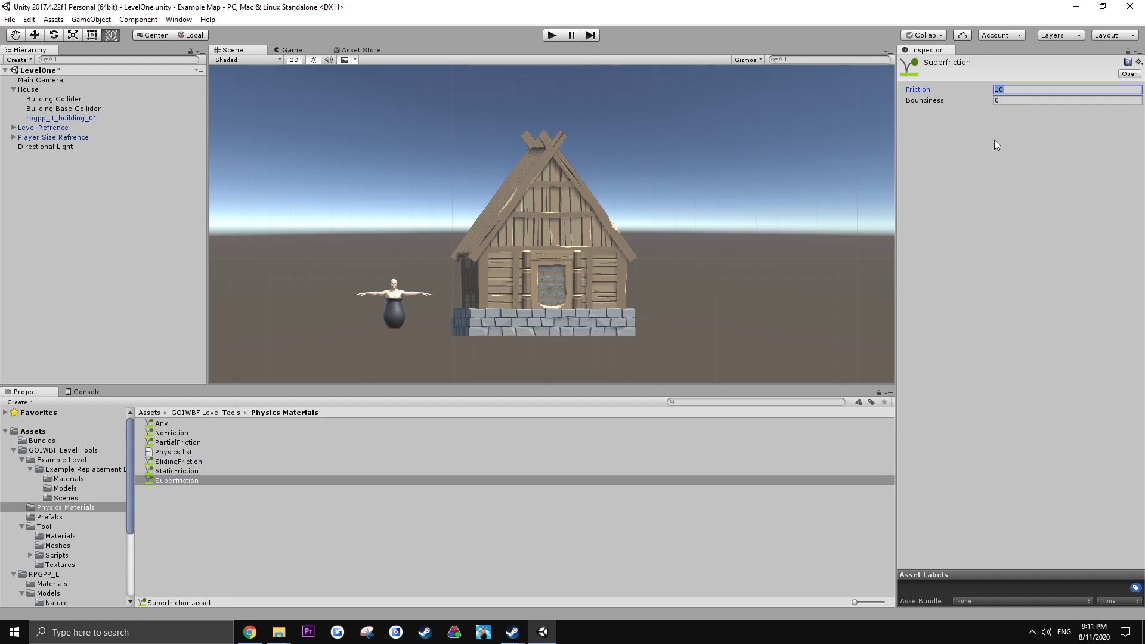
pyautogui.click(171, 470)
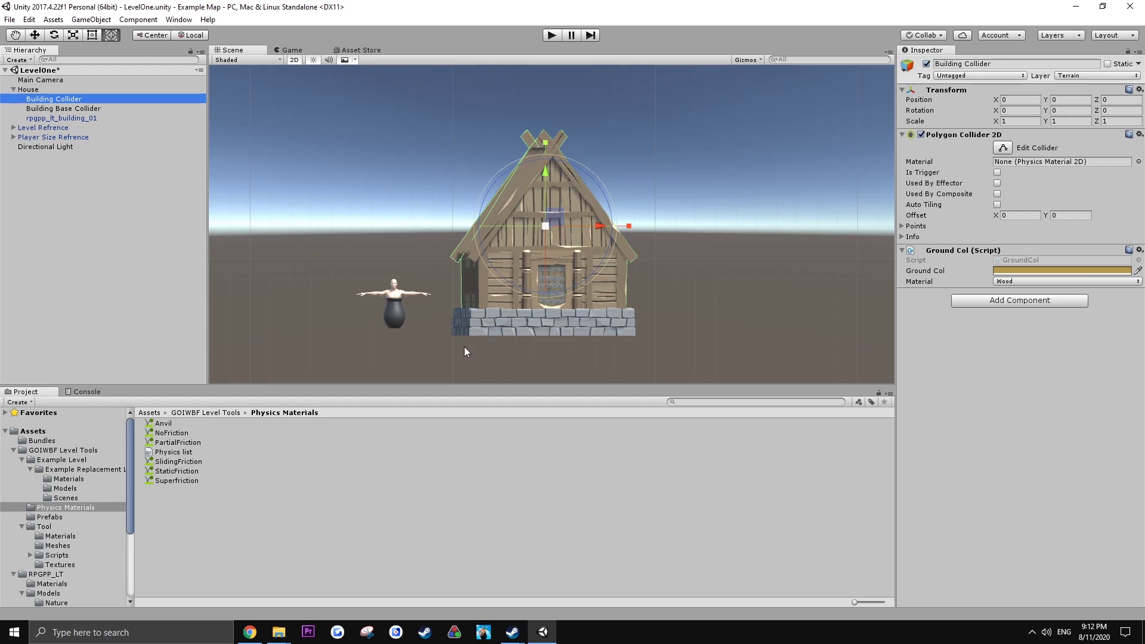
# Assign the Superfriction physics material to the polygon colliders of both Building Collider and Building Base Collider.
pyautogui.moveTo(177, 480); pyautogui.dragTo(1045, 167)
pyautogui.click(479, 320)
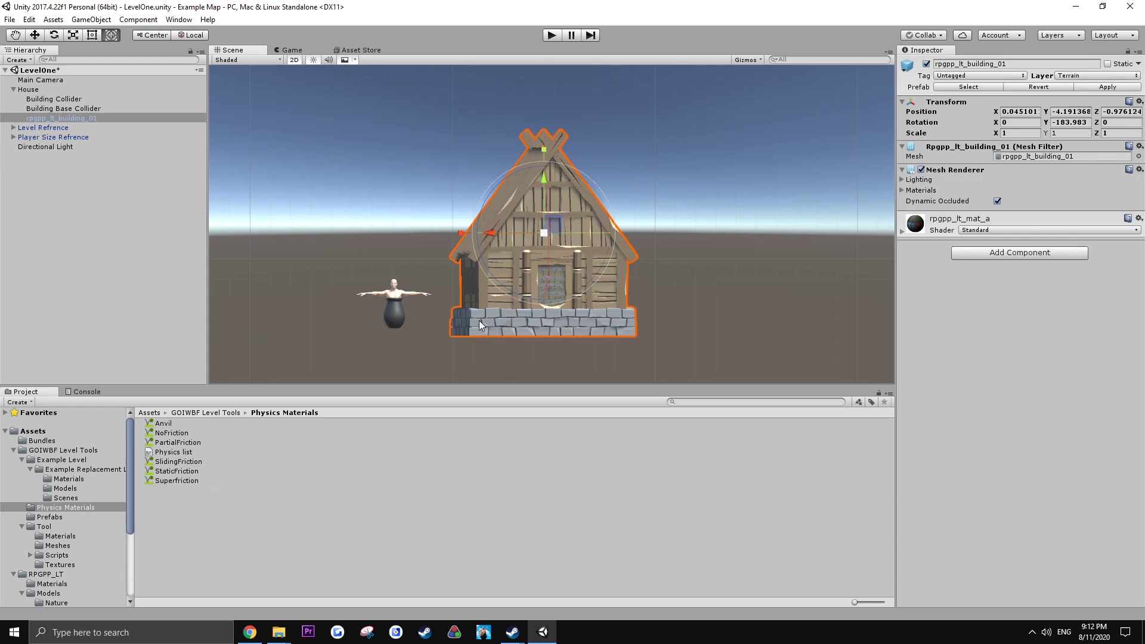
pyautogui.click(56, 110)
pyautogui.moveTo(179, 481); pyautogui.dragTo(1027, 162)
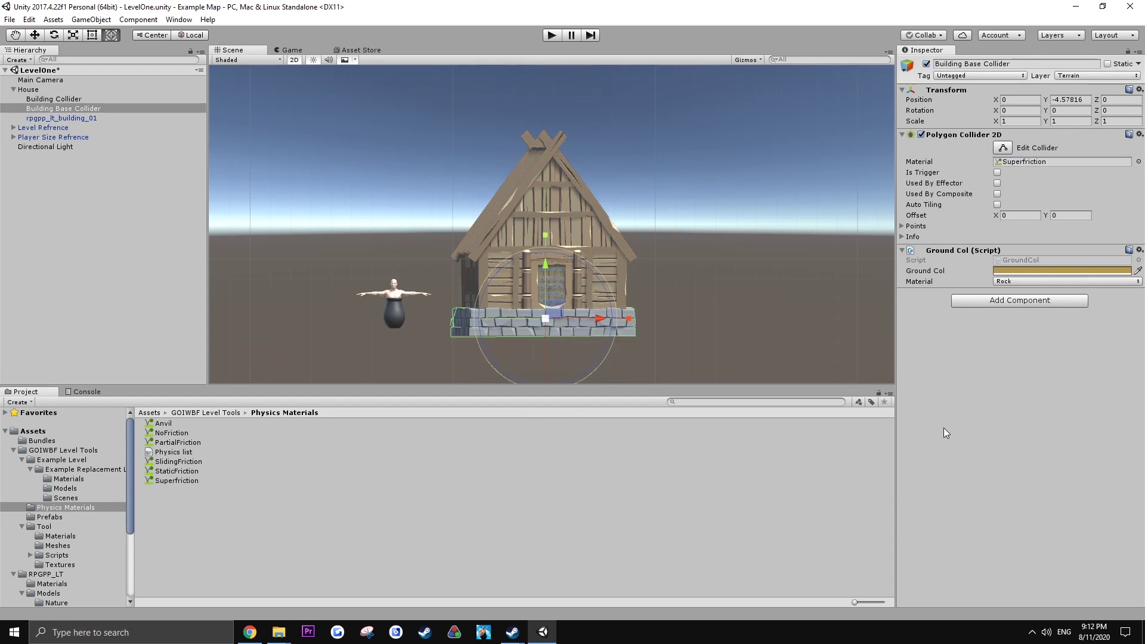
pyautogui.click(55, 99)
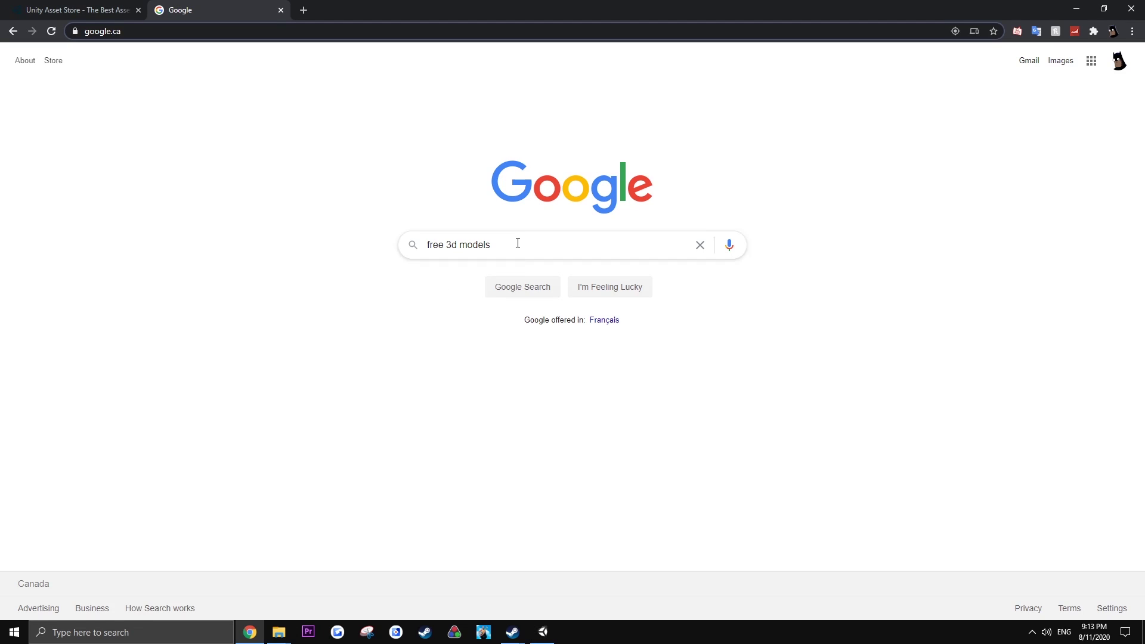
# In Chrome, search Google for "free 3d models" and download Soi_Foliage_OBJ.zip of CGTrader's Lowpoly PBR Rocks And Foliage model.
pyautogui.click(518, 242)
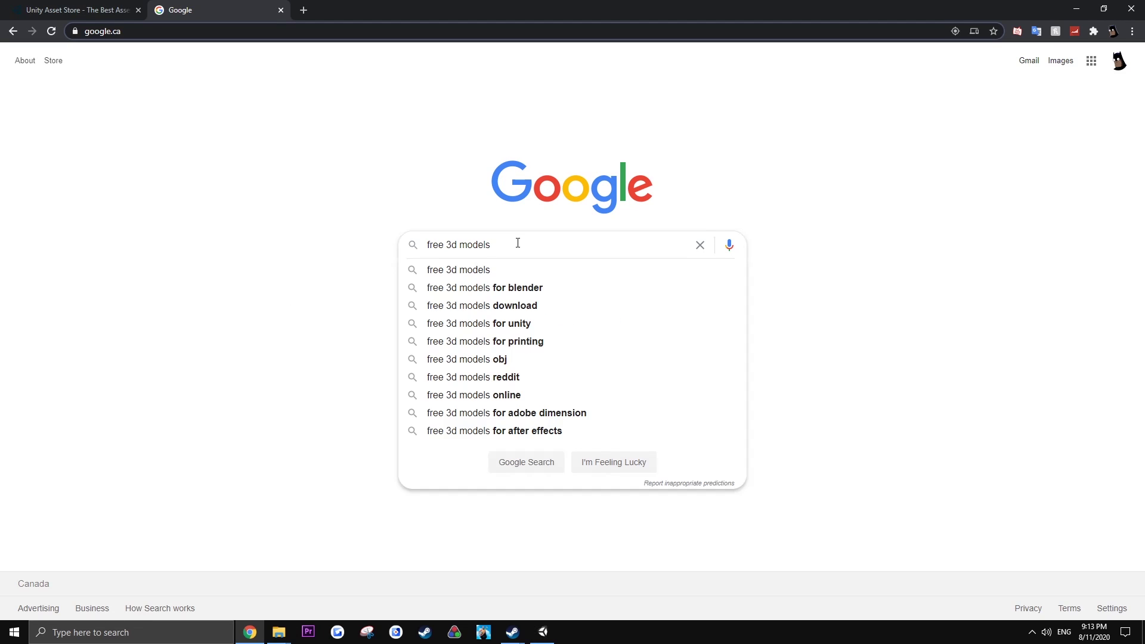
pyautogui.press('Return')
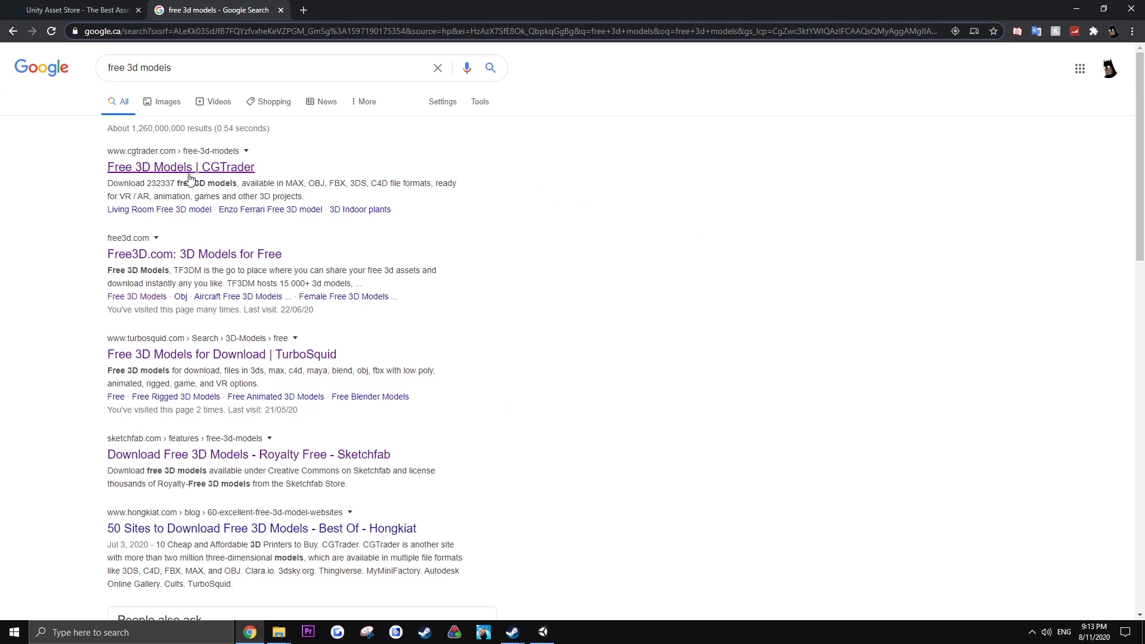
pyautogui.click(158, 168)
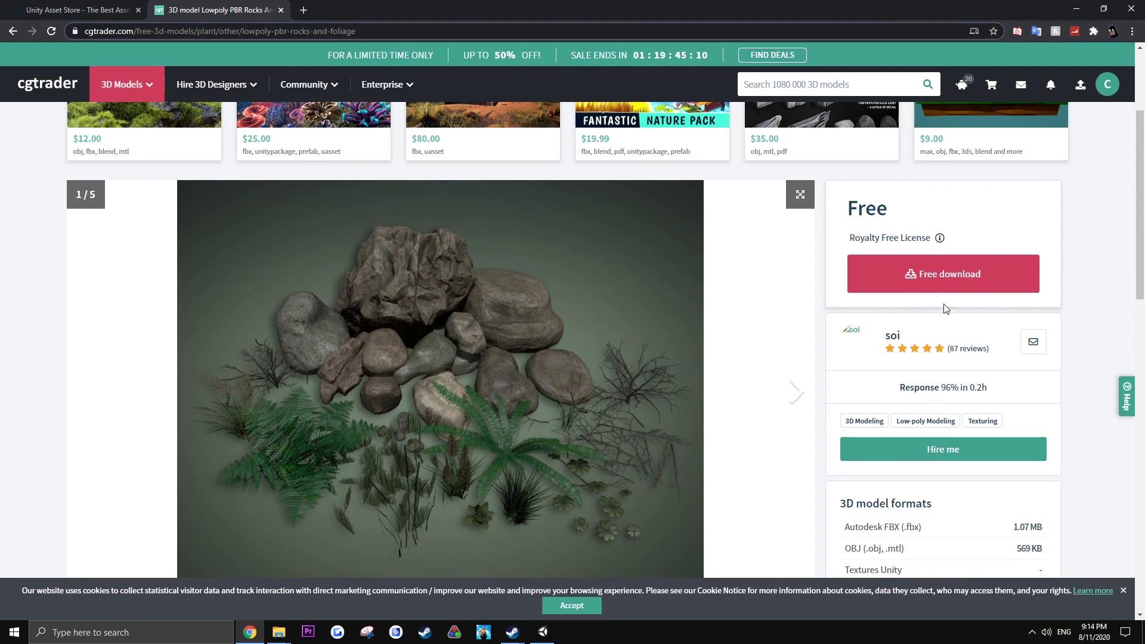
pyautogui.click(950, 283)
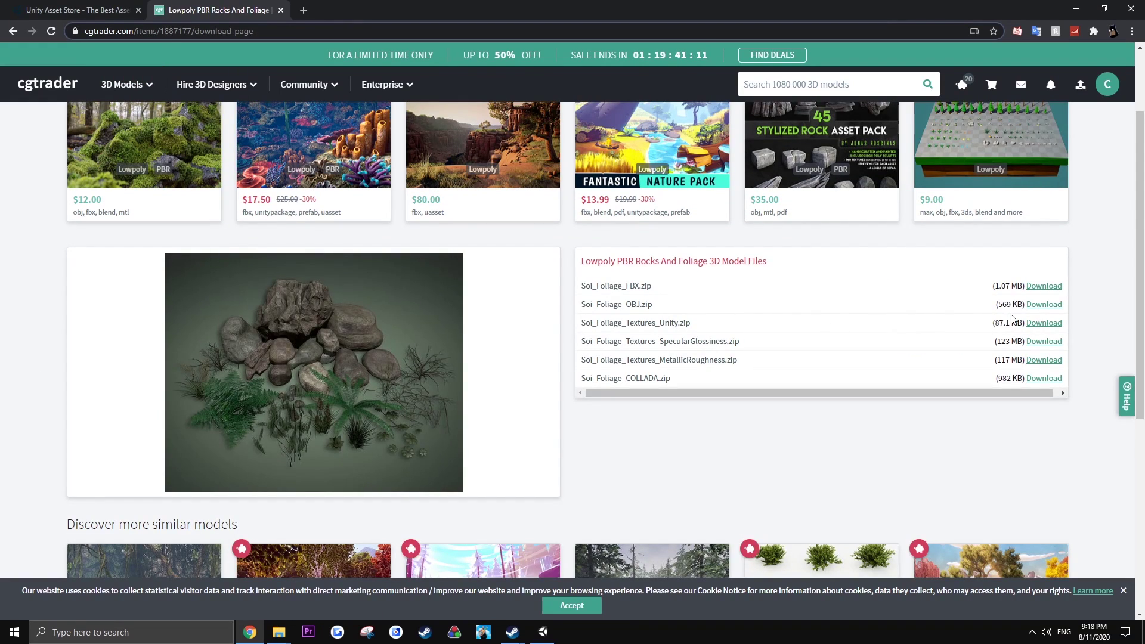
pyautogui.click(1036, 305)
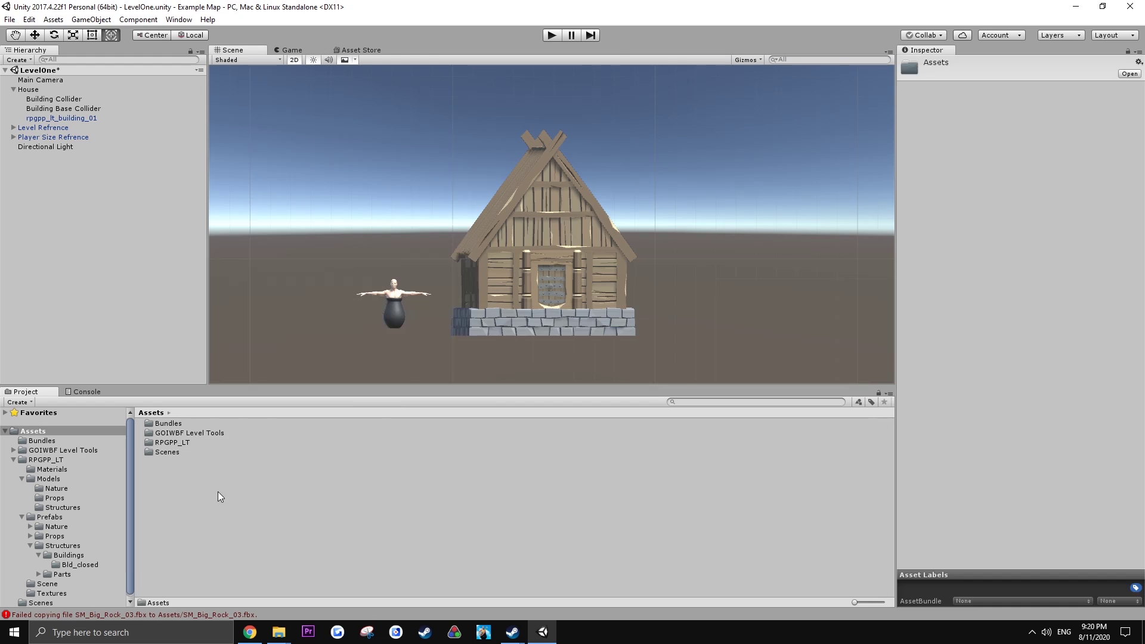
# Back in Unity, create a folder named Assets in the project root and import the downloaded rock models into it.
pyautogui.rightClick(217, 491)
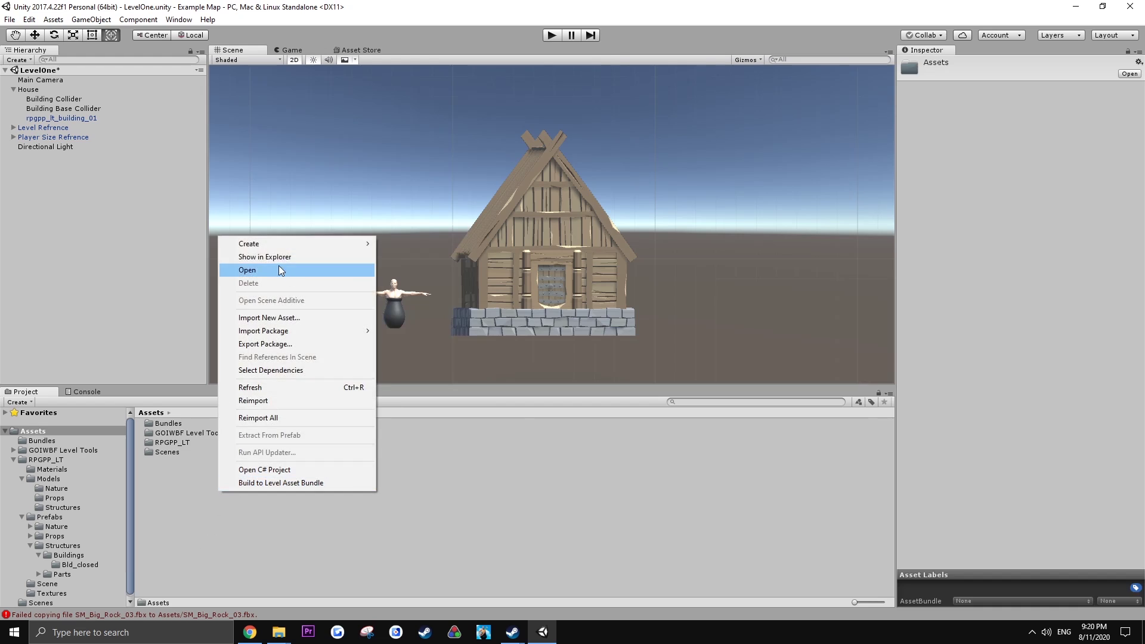
pyautogui.moveTo(357, 245)
pyautogui.click(410, 236)
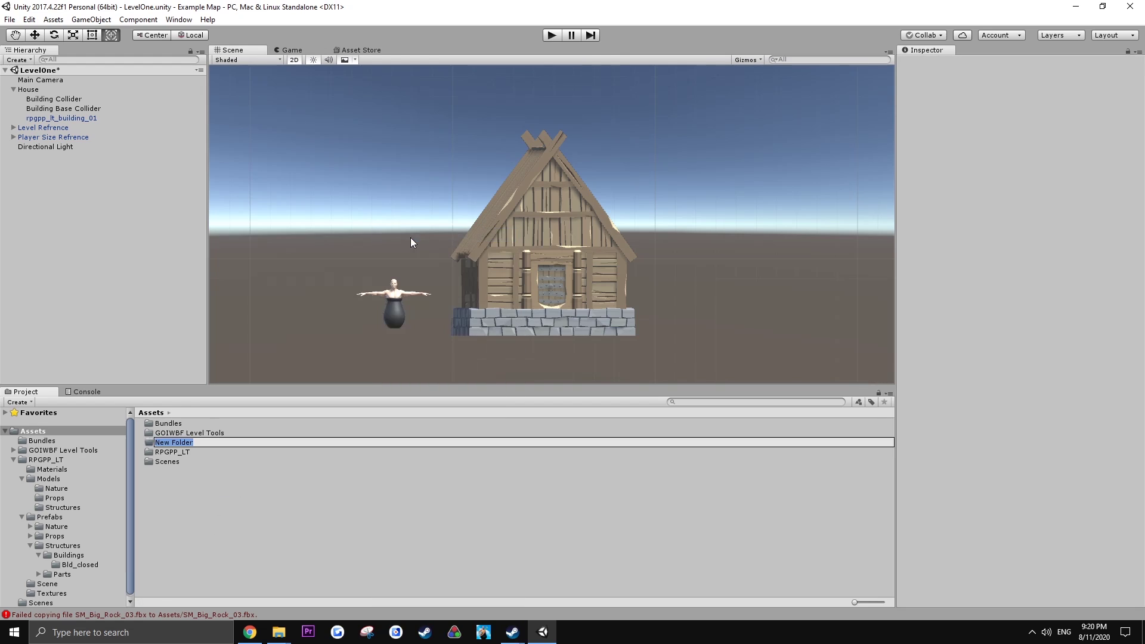
pyautogui.write('Assets')
pyautogui.press('Return')
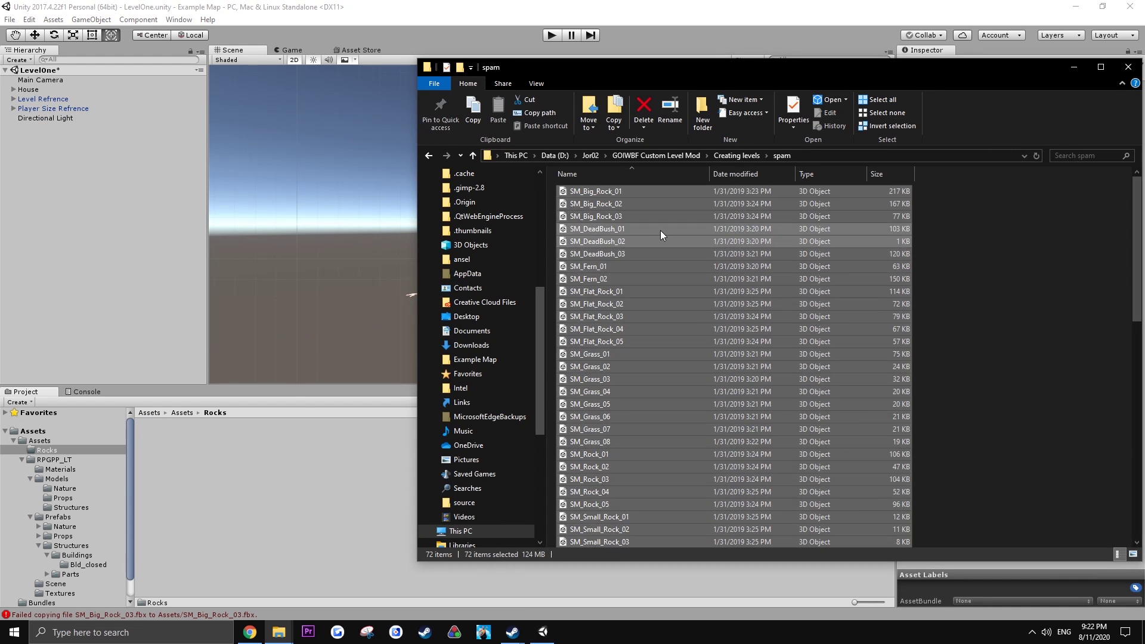
pyautogui.moveTo(660, 230); pyautogui.dragTo(261, 510)
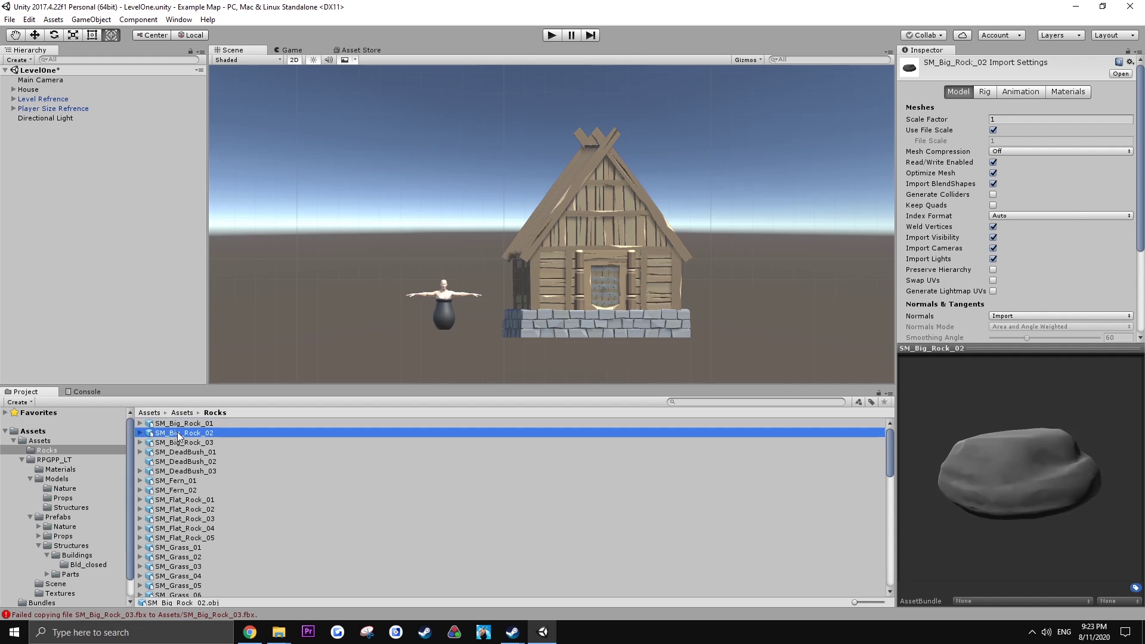
# Place the SM_Big_Rock_02 model directly beneath the player size reference, scaled to about 3.01 and tilted about -4.5° around Z.
pyautogui.moveTo(281, 371); pyautogui.dragTo(352, 296)
pyautogui.click(174, 563)
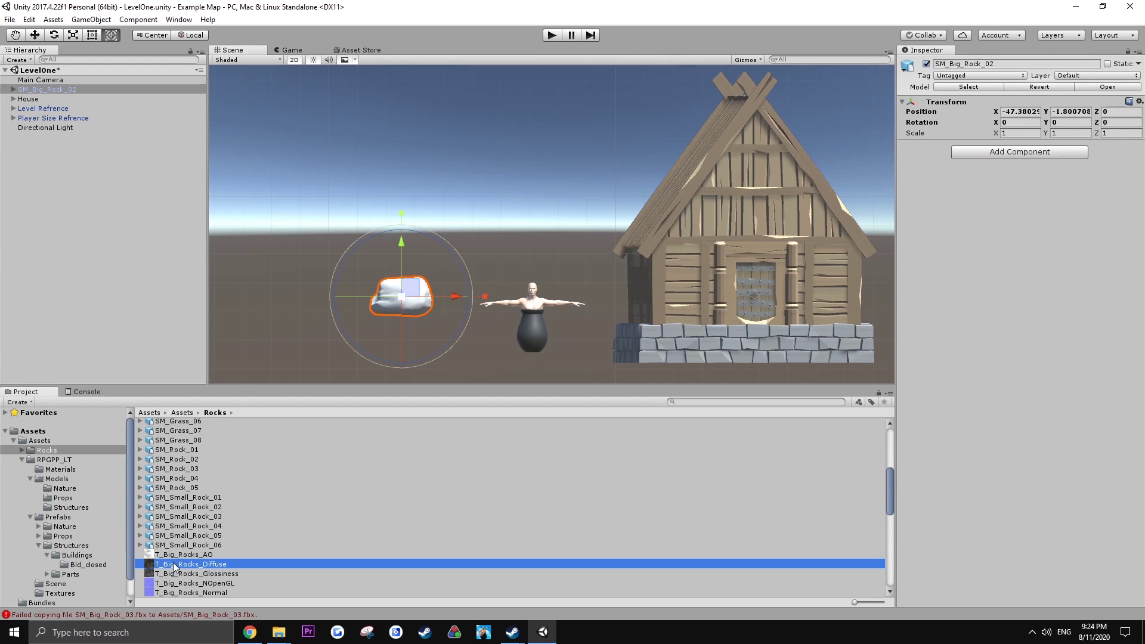
pyautogui.moveTo(175, 567); pyautogui.dragTo(444, 208)
pyautogui.moveTo(406, 241); pyautogui.dragTo(424, 290)
pyautogui.moveTo(450, 250); pyautogui.dragTo(419, 137, button='middle')
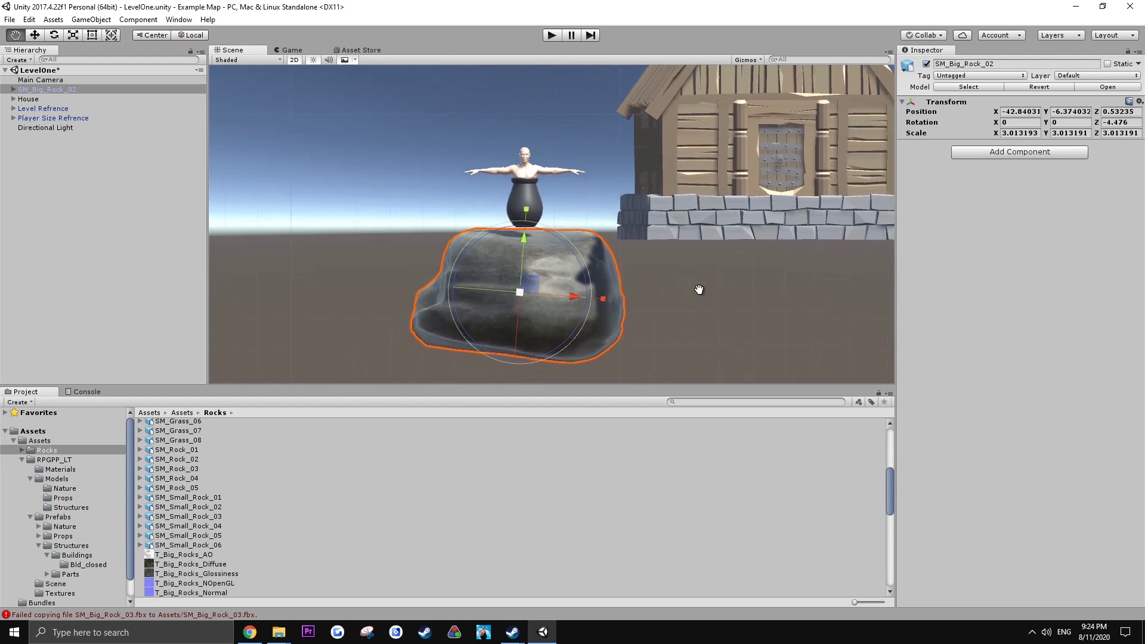
pyautogui.moveTo(698, 289); pyautogui.dragTo(684, 252, button='middle')
pyautogui.scroll(2, 632, 314)
pyautogui.scroll(3, 631, 313)
pyautogui.moveTo(615, 310); pyautogui.dragTo(698, 310, button='middle')
# Create an empty GameObject at the rock and add a Polygon Collider 2D component to it.
pyautogui.rightClick(60, 183)
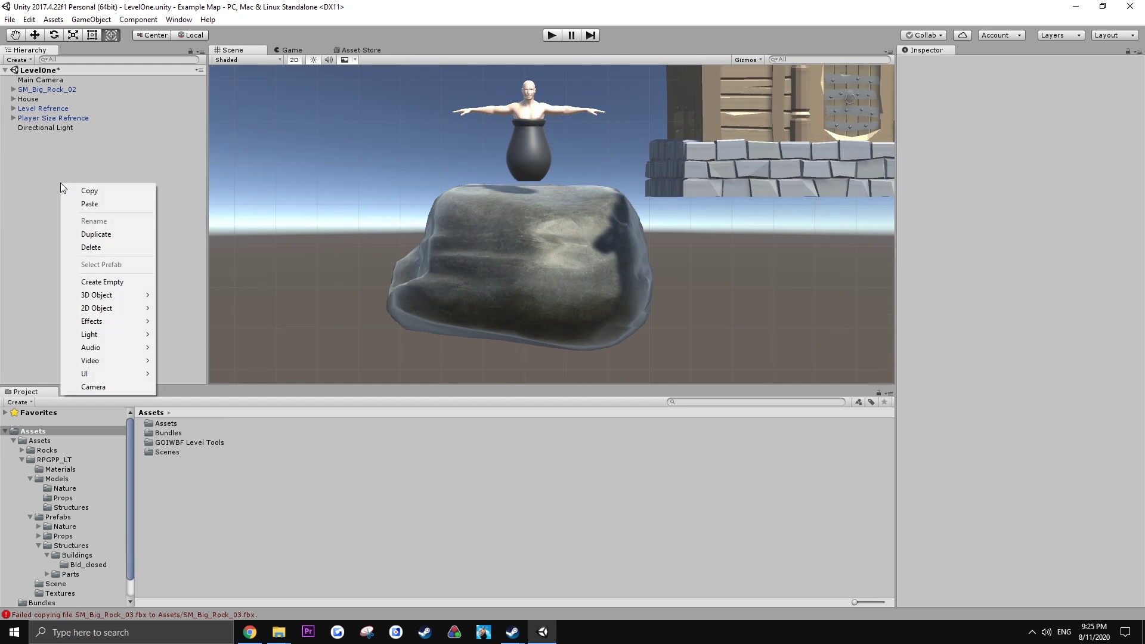
pyautogui.click(123, 285)
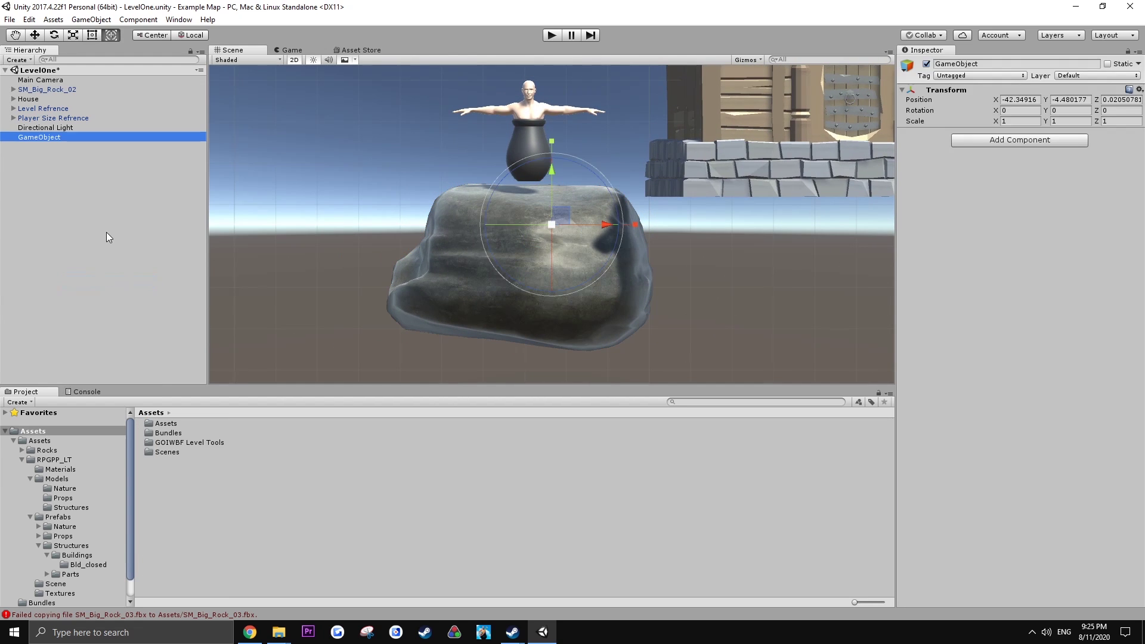
pyautogui.click(978, 144)
pyautogui.click(989, 224)
pyautogui.click(993, 233)
# Reshape the new polygon collider's points so that they follow the outline of the big rock.
pyautogui.scroll(8, 728, 273)
pyautogui.moveTo(453, 275); pyautogui.dragTo(763, 254, button='middle')
pyautogui.moveTo(537, 239); pyautogui.dragTo(381, 270)
pyautogui.moveTo(389, 225); pyautogui.dragTo(496, 368, button='middle')
pyautogui.moveTo(560, 250); pyautogui.dragTo(520, 232)
pyautogui.moveTo(656, 233); pyautogui.dragTo(537, 257, button='middle')
pyautogui.scroll(-4, 611, 257)
pyautogui.click(1002, 147)
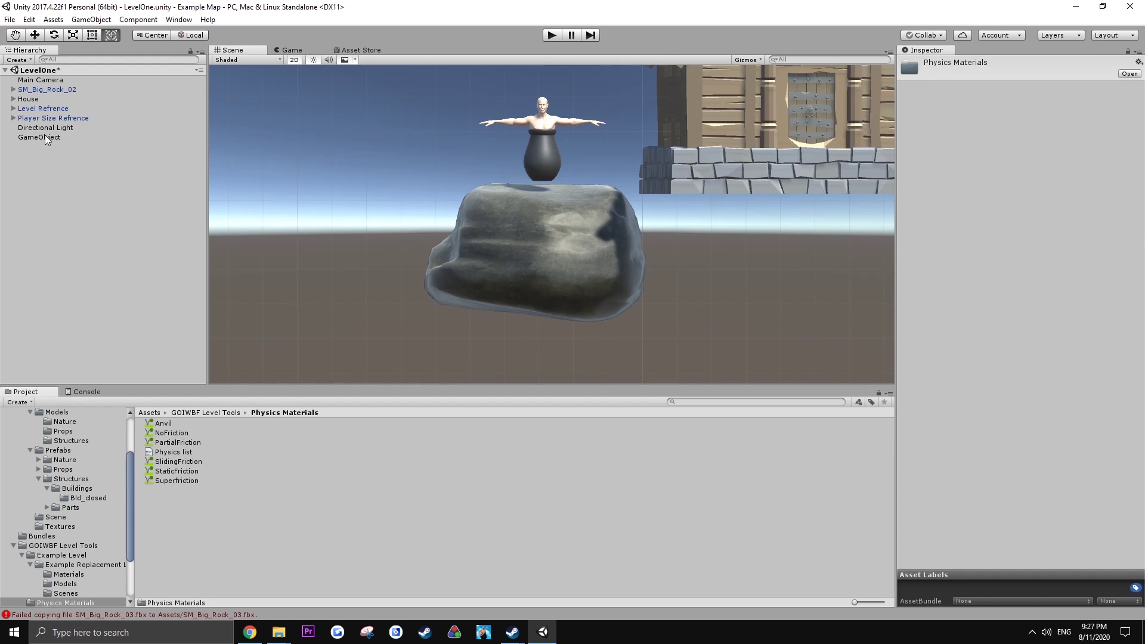
# Assign Superfriction to the rock's polygon collider and attach the GroundCol script with its material set to Rock.
pyautogui.click(42, 137)
pyautogui.moveTo(174, 481); pyautogui.dragTo(1031, 163)
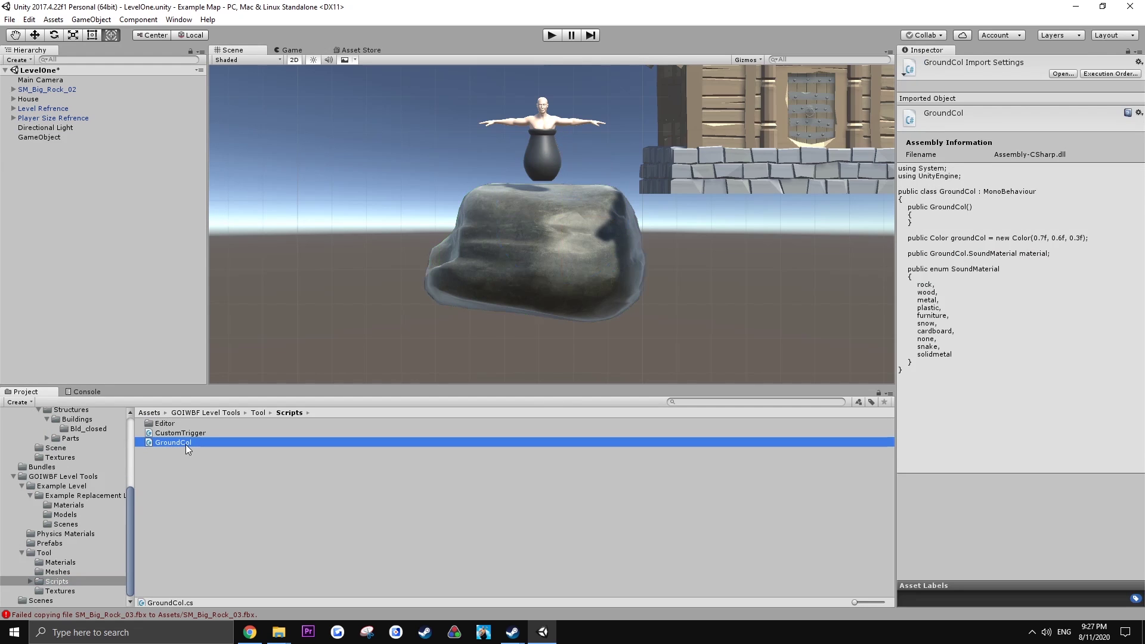
pyautogui.moveTo(187, 451); pyautogui.dragTo(47, 143)
pyautogui.click(1029, 281)
pyautogui.click(1022, 292)
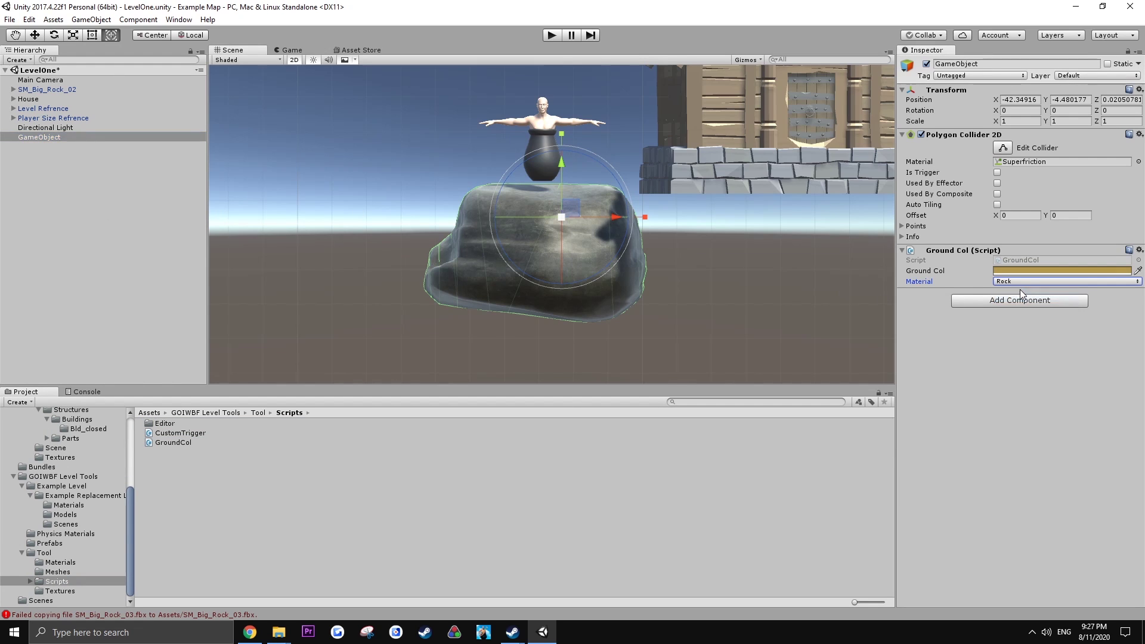
# Set the layer to Terrain on the rock's collider object and on SM_Big_Rock_02 including its children.
pyautogui.click(1079, 76)
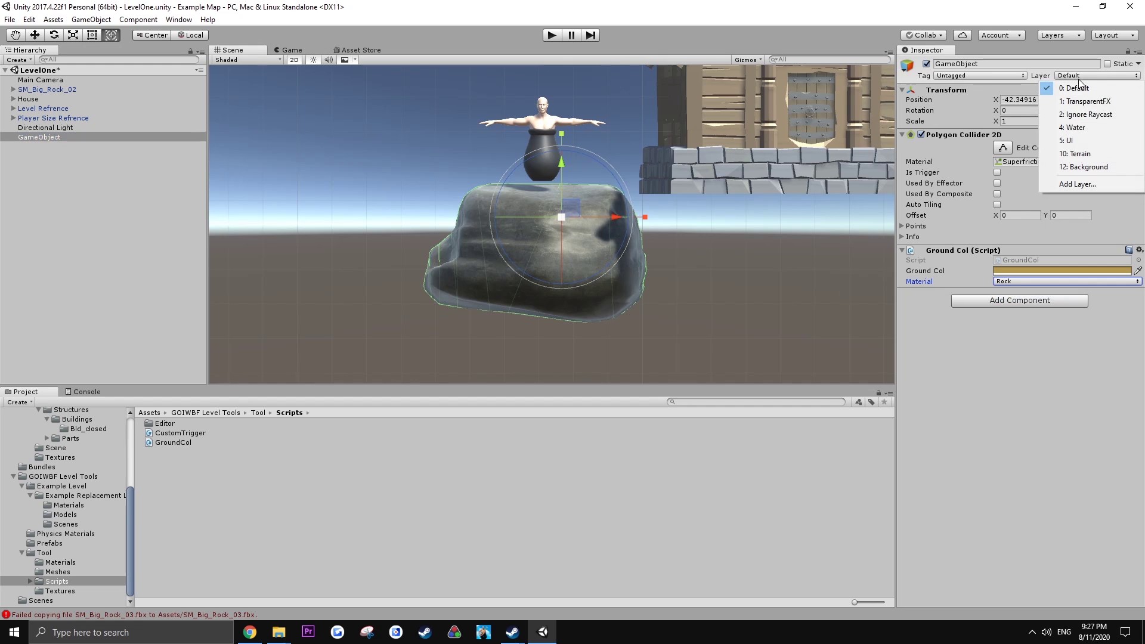
pyautogui.click(1083, 157)
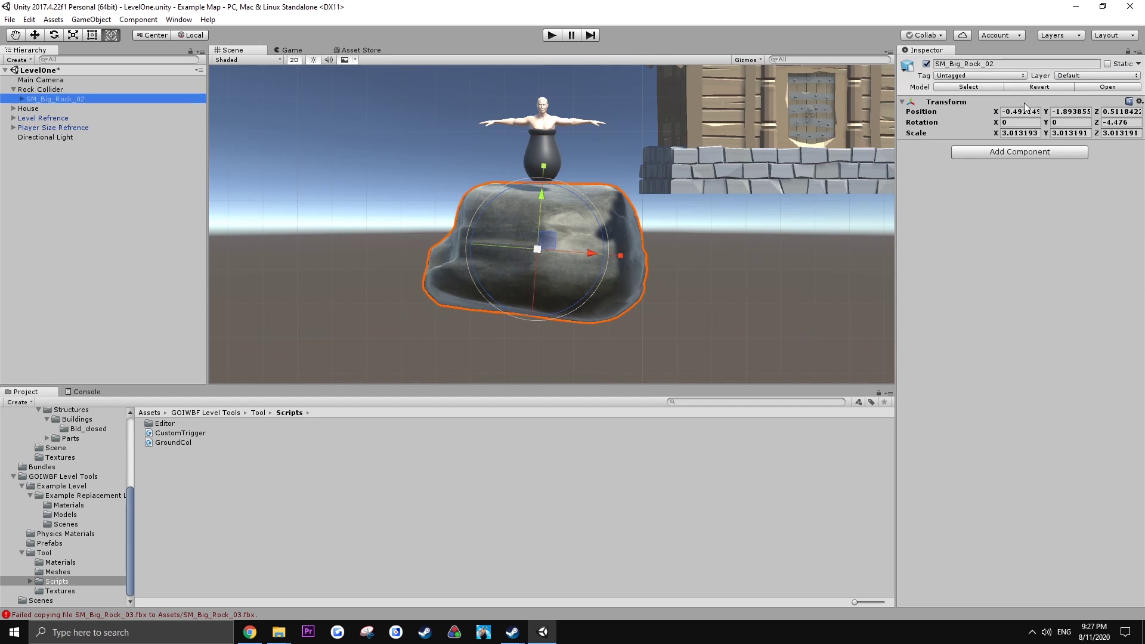
pyautogui.click(1083, 77)
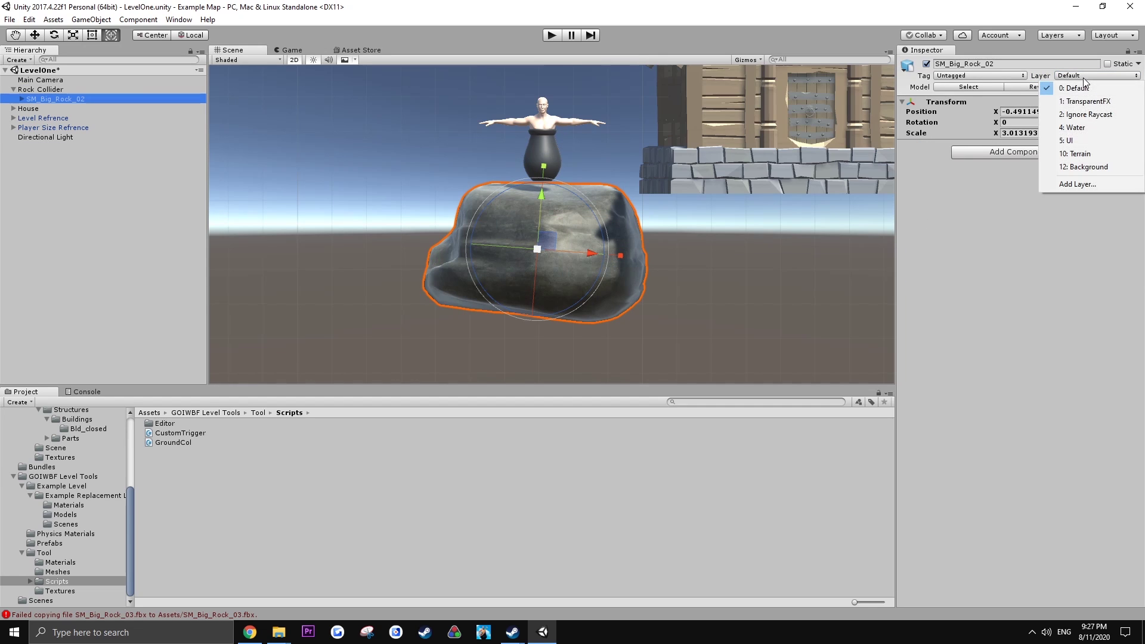
pyautogui.click(1090, 155)
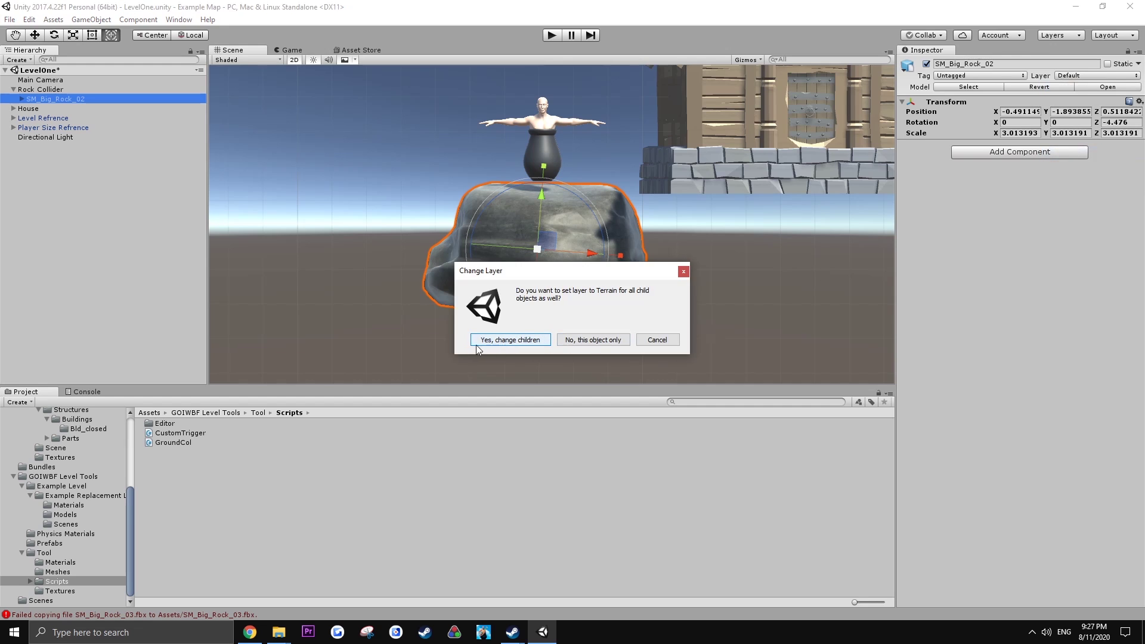
pyautogui.click(512, 340)
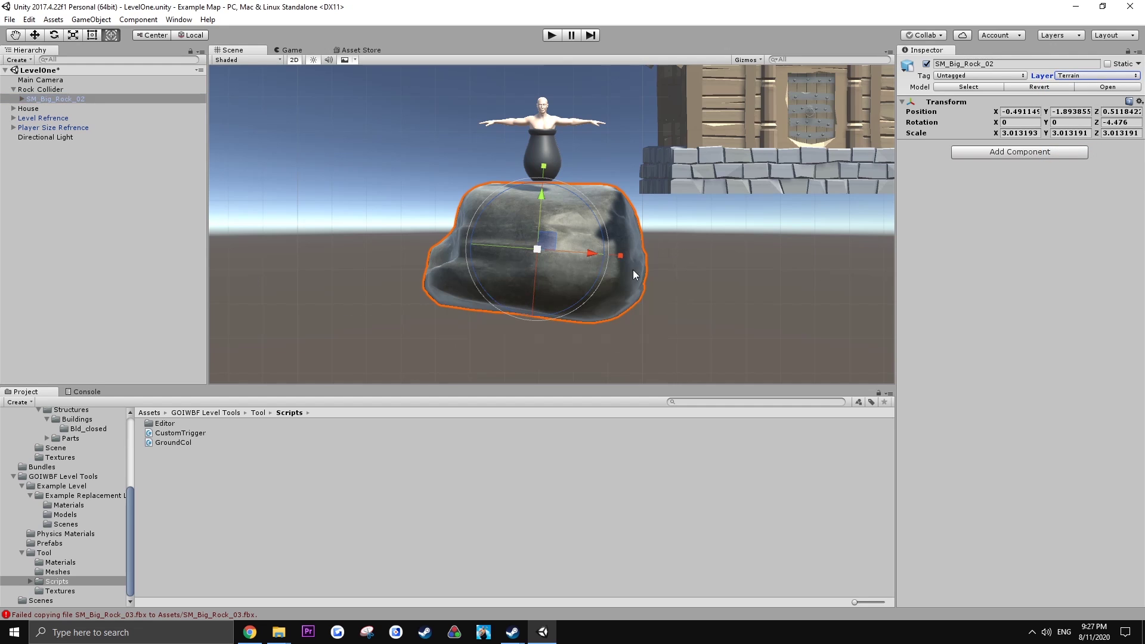
pyautogui.moveTo(370, 173); pyautogui.dragTo(372, 204, button='middle')
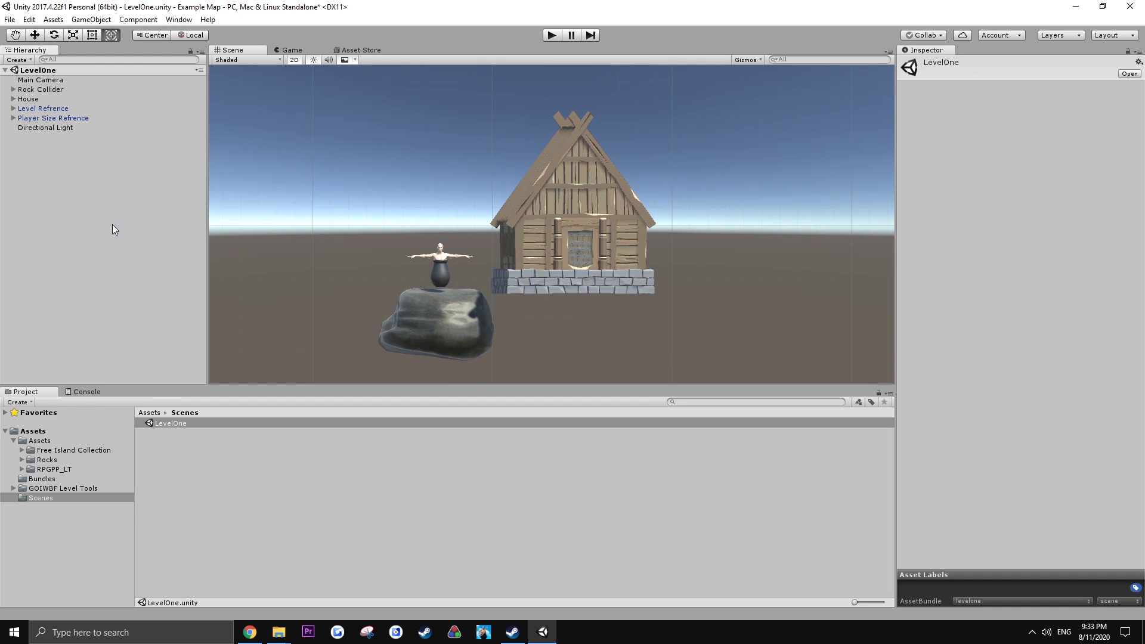
# Enlarge the Terrain object to a scale of about 17.5 and position it behind the level at X -1146.6, Y -259.5, Z 16045.
pyautogui.scroll(-15, 412, 233)
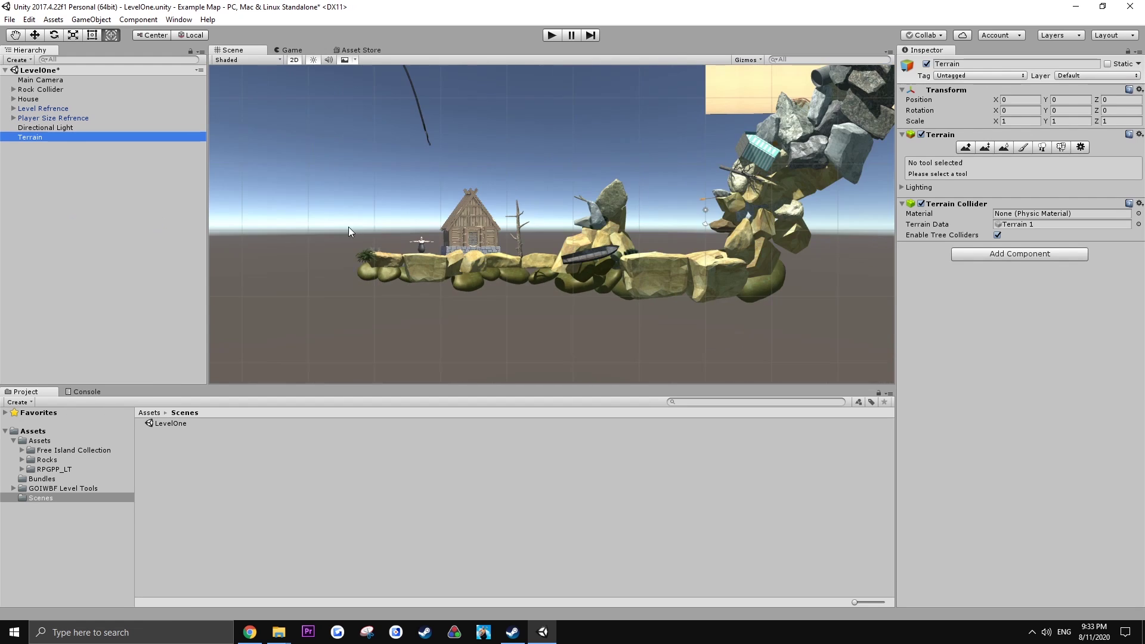
pyautogui.scroll(-8, 395, 237)
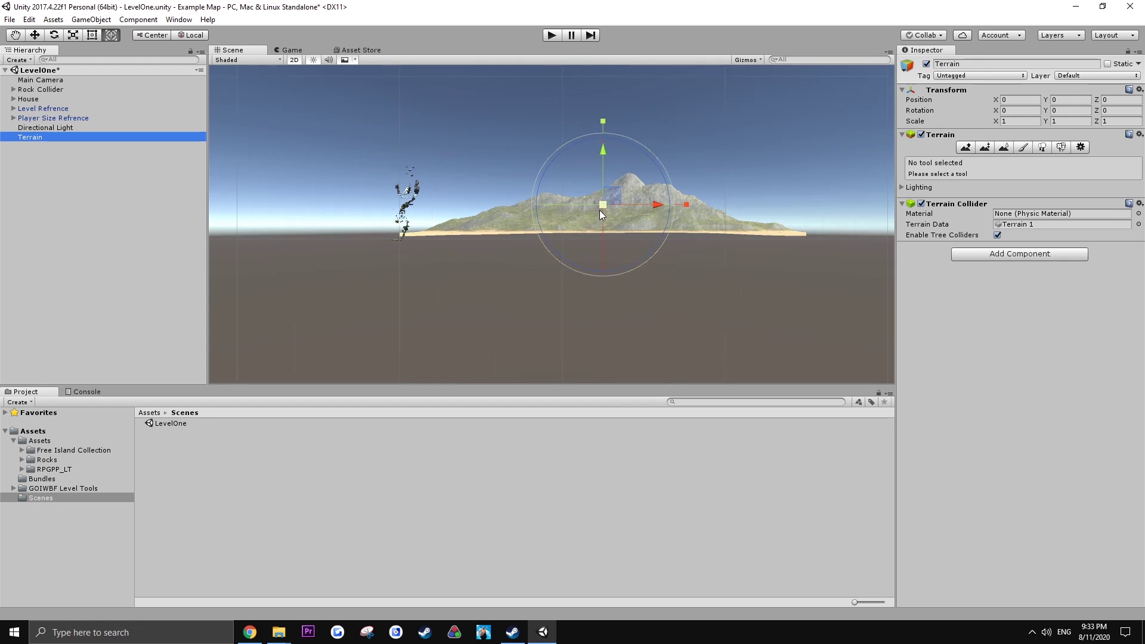
pyautogui.scroll(8, 388, 228)
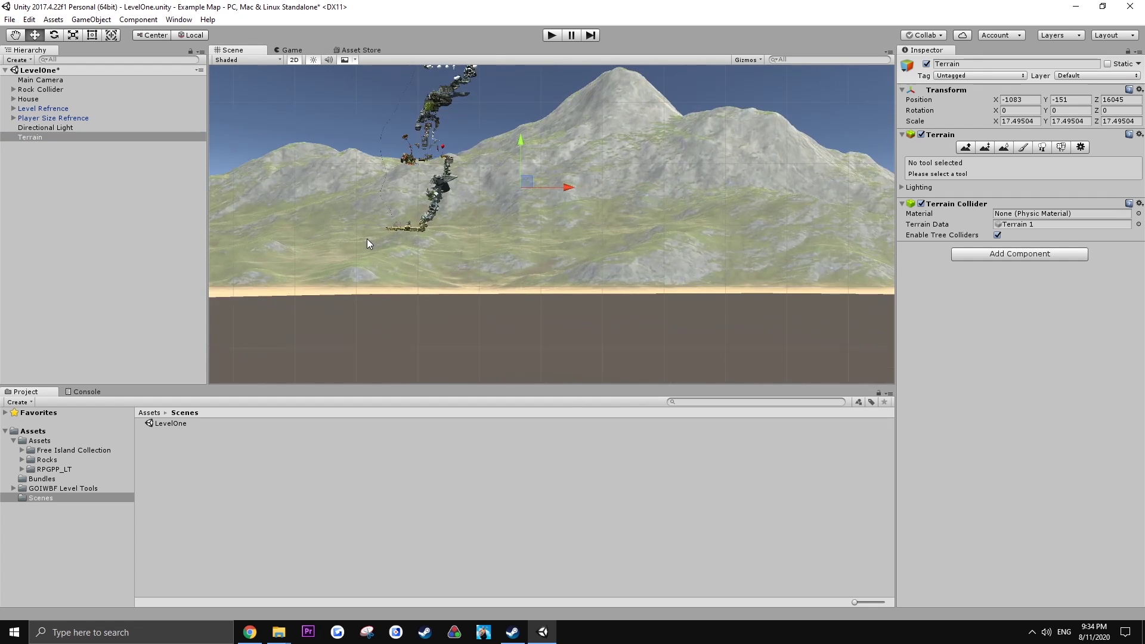
pyautogui.scroll(14, 367, 240)
pyautogui.moveTo(398, 245); pyautogui.dragTo(458, 295, button='middle')
pyautogui.scroll(1, 458, 270)
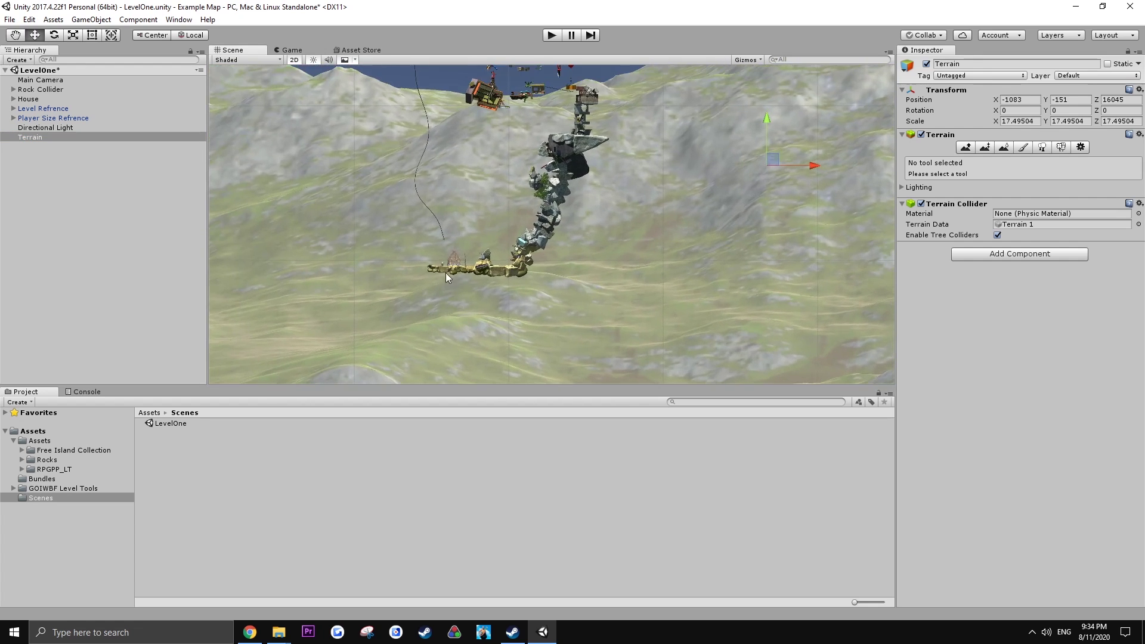
pyautogui.moveTo(778, 119); pyautogui.dragTo(757, 285)
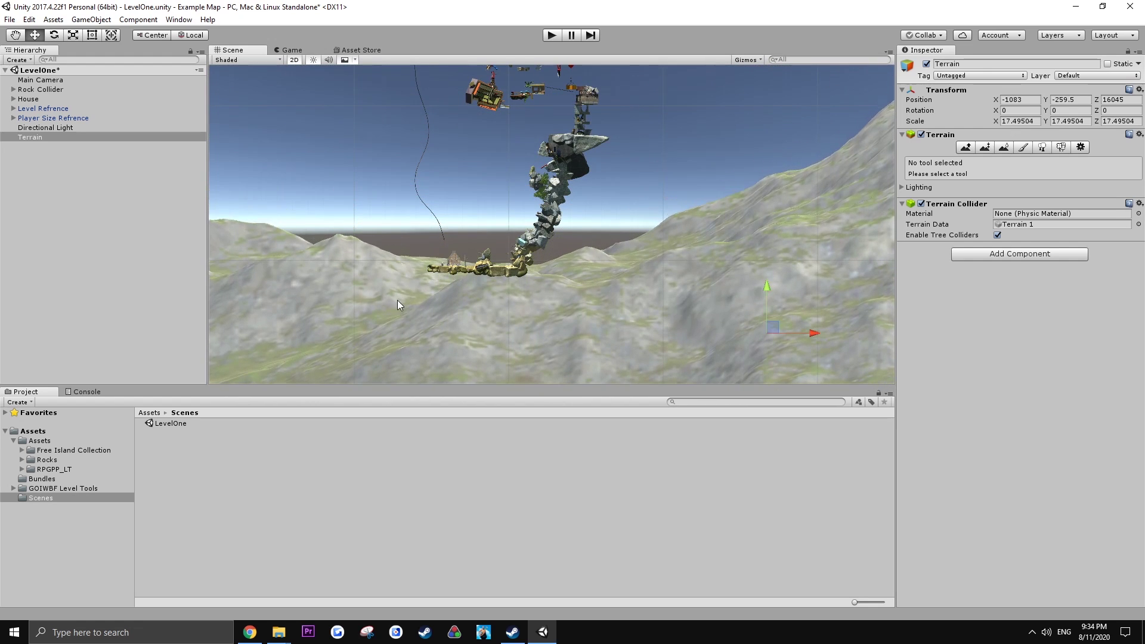
pyautogui.keyDown('alt'); pyautogui.moveTo(398, 300); pyautogui.dragTo(482, 291); pyautogui.keyUp('alt')
pyautogui.scroll(6, 417, 245)
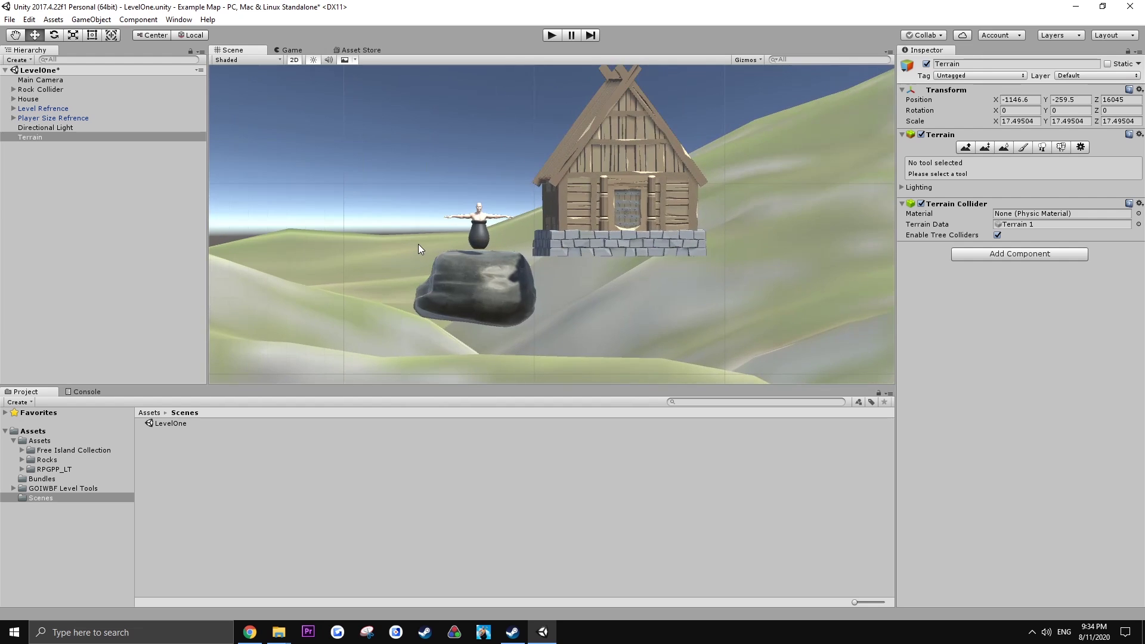
pyautogui.scroll(-1, 421, 244)
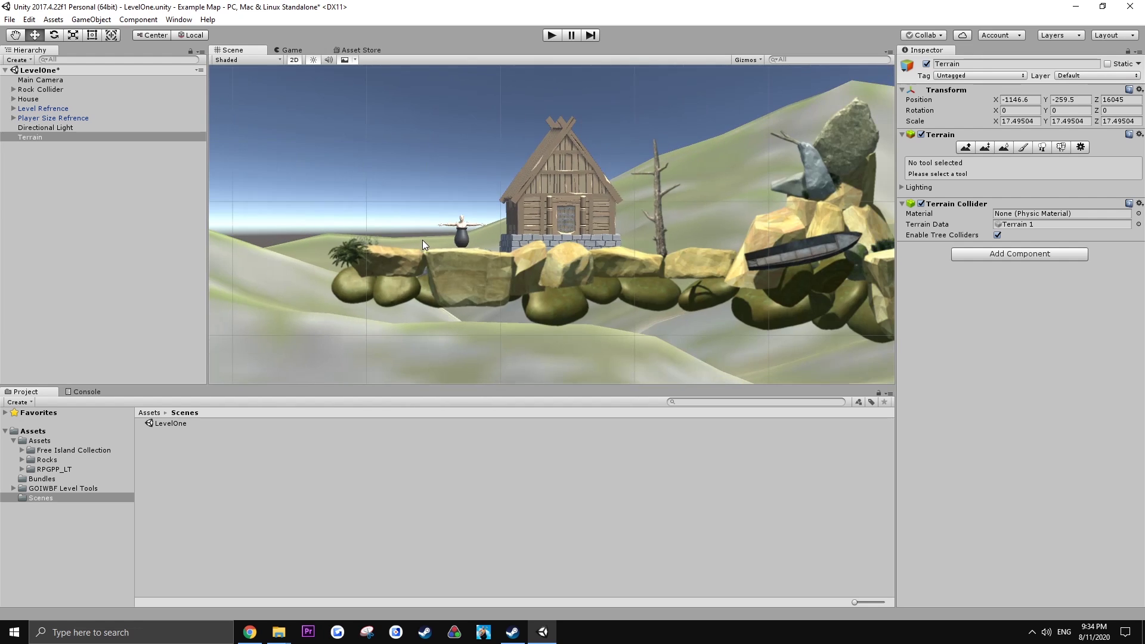
# Set the Terrain object's layer to Background.
pyautogui.click(89, 137)
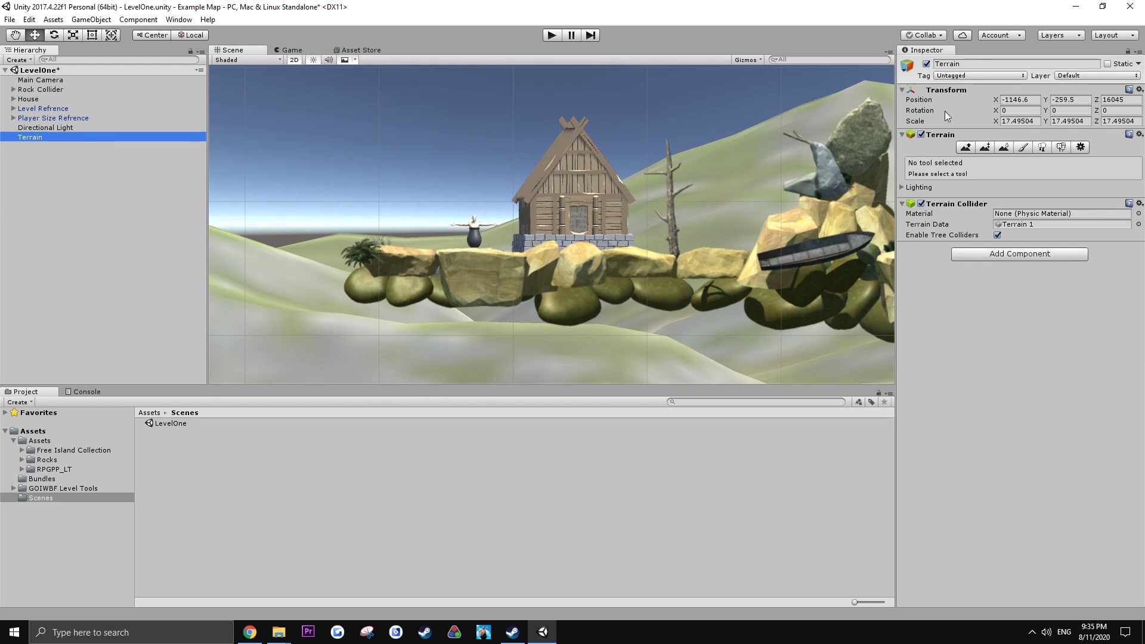
pyautogui.click(1084, 76)
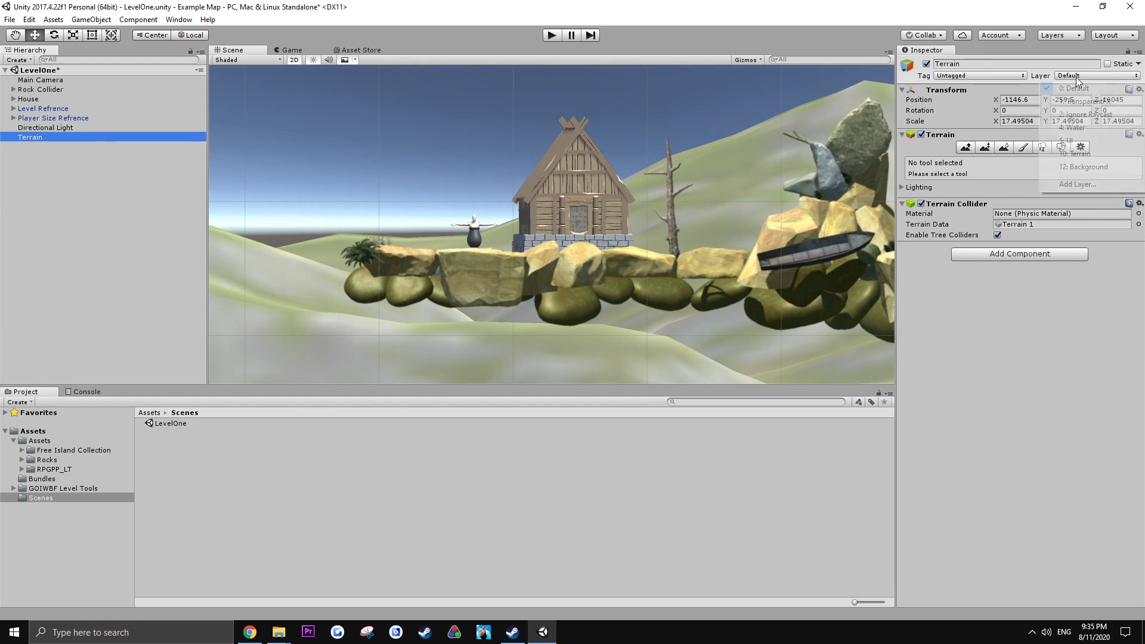
pyautogui.click(1089, 167)
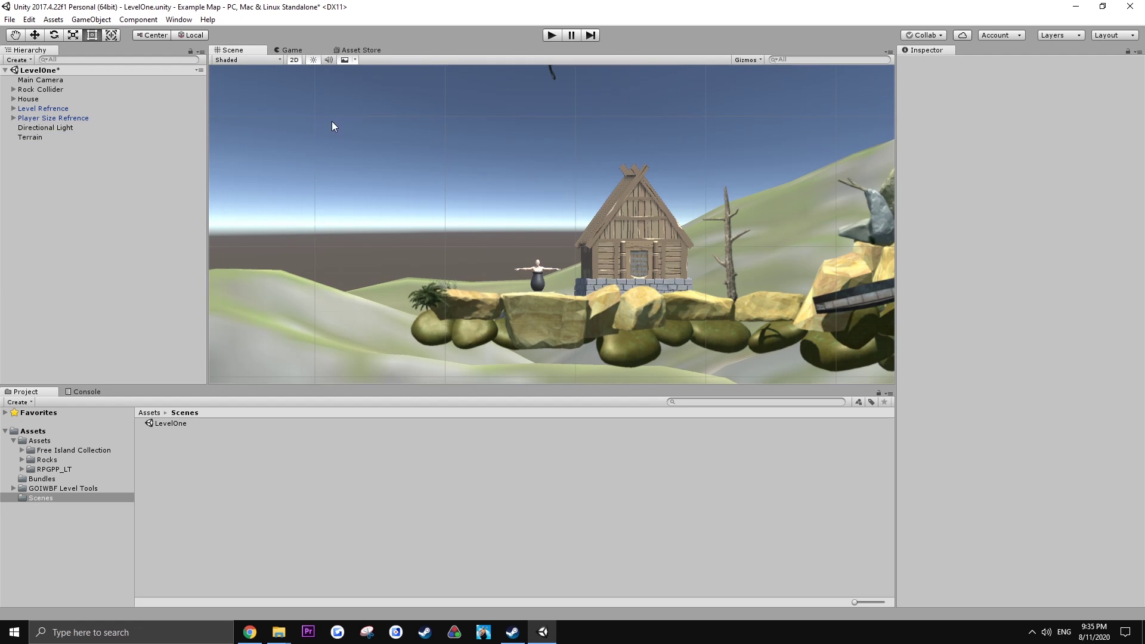
# Bring the distant Terrain object close behind the level by setting its Z position to 1.
pyautogui.click(296, 60)
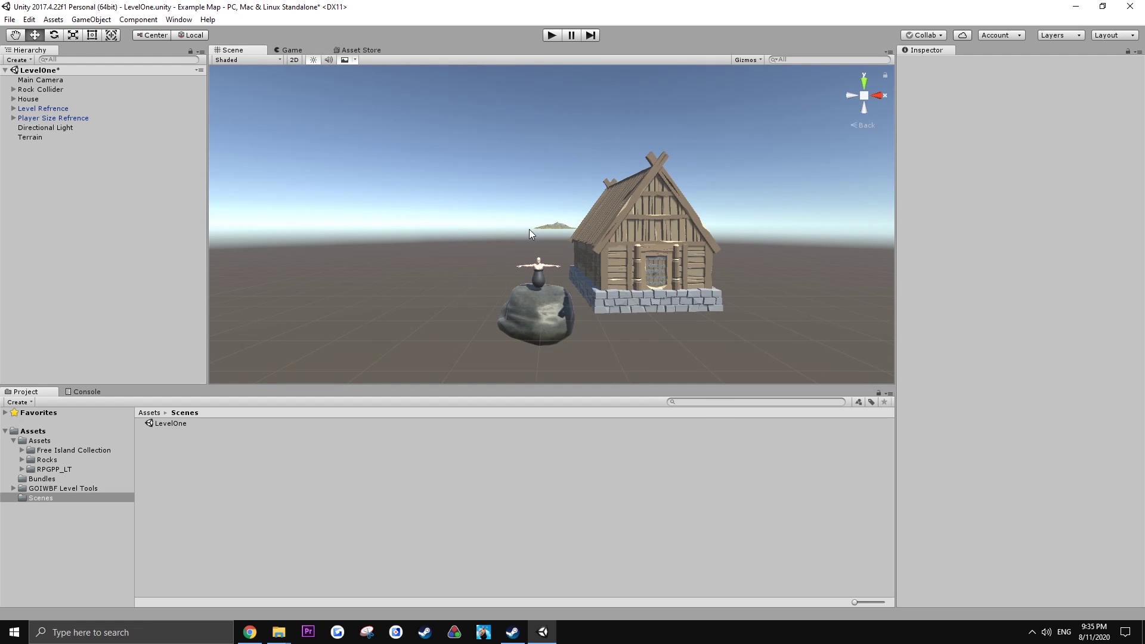
pyautogui.moveTo(527, 237); pyautogui.dragTo(525, 247, button='middle')
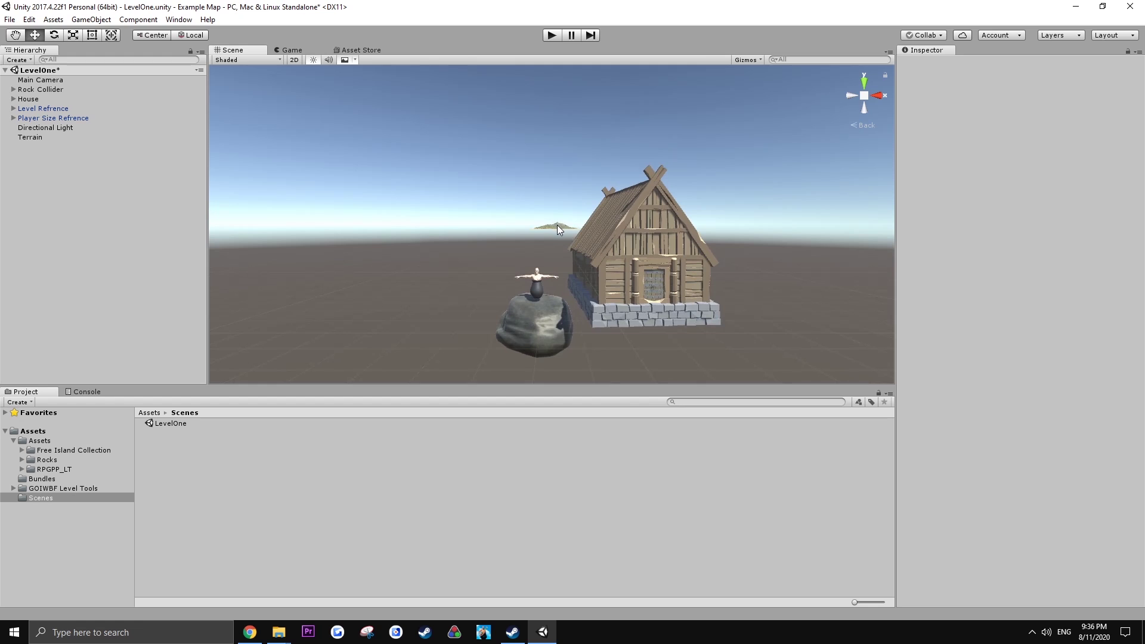
pyautogui.click(559, 228)
pyautogui.scroll(3, 554, 229)
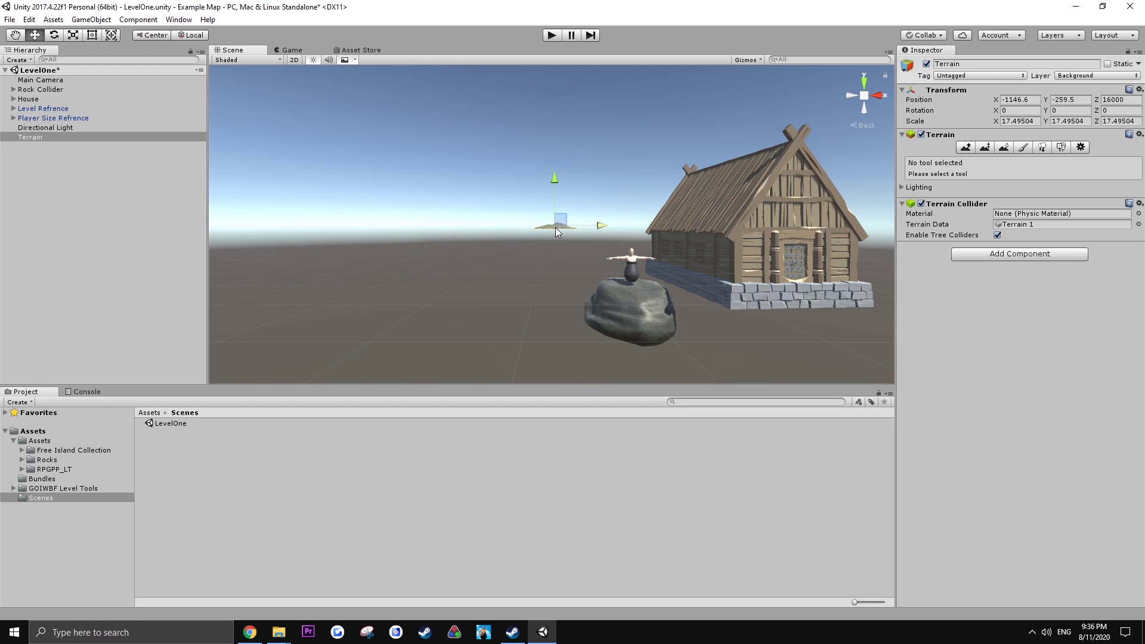
pyautogui.click(1114, 99)
pyautogui.write('10')
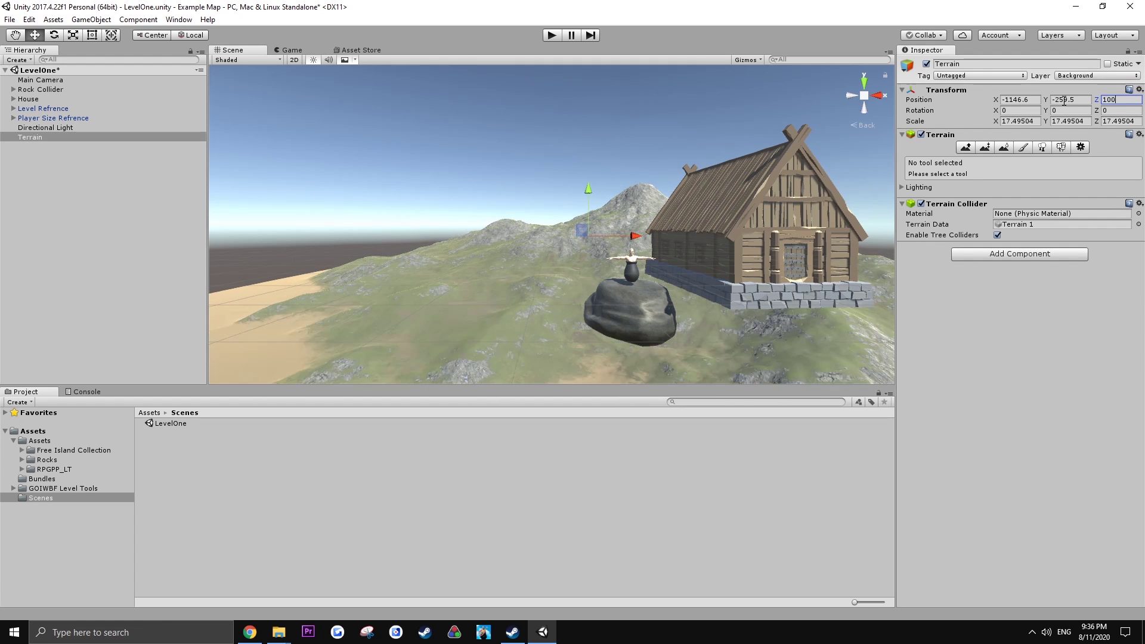
pyautogui.press('BackSpace')
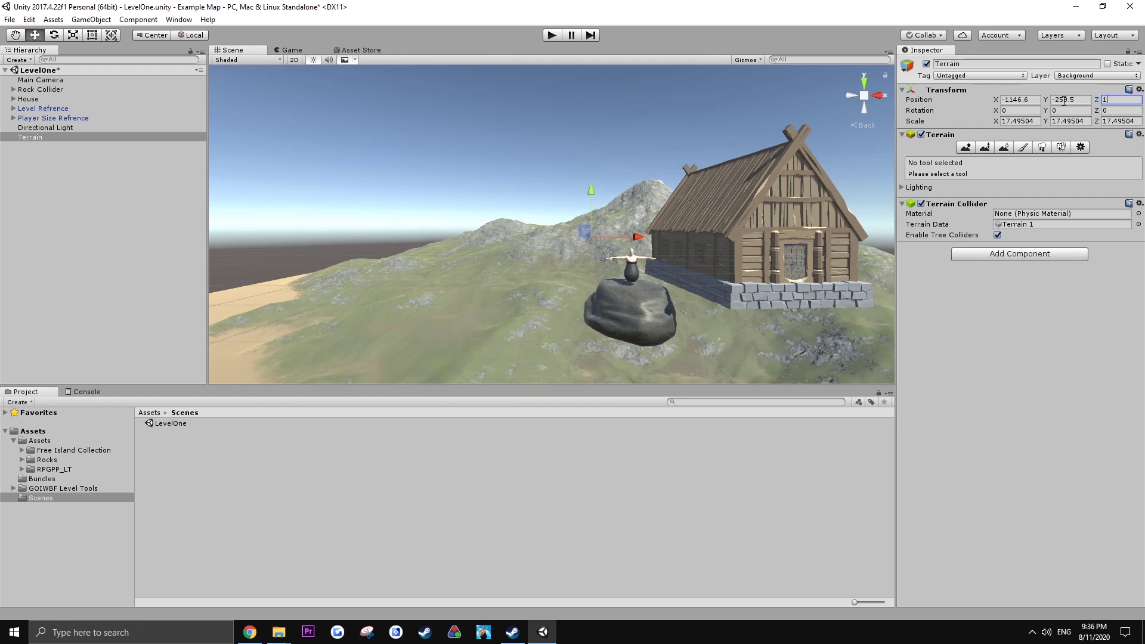
# Compare how the terrain, rock and house line up in the 3D and 2D scene views.
pyautogui.click(538, 174)
pyautogui.scroll(3, 811, 89)
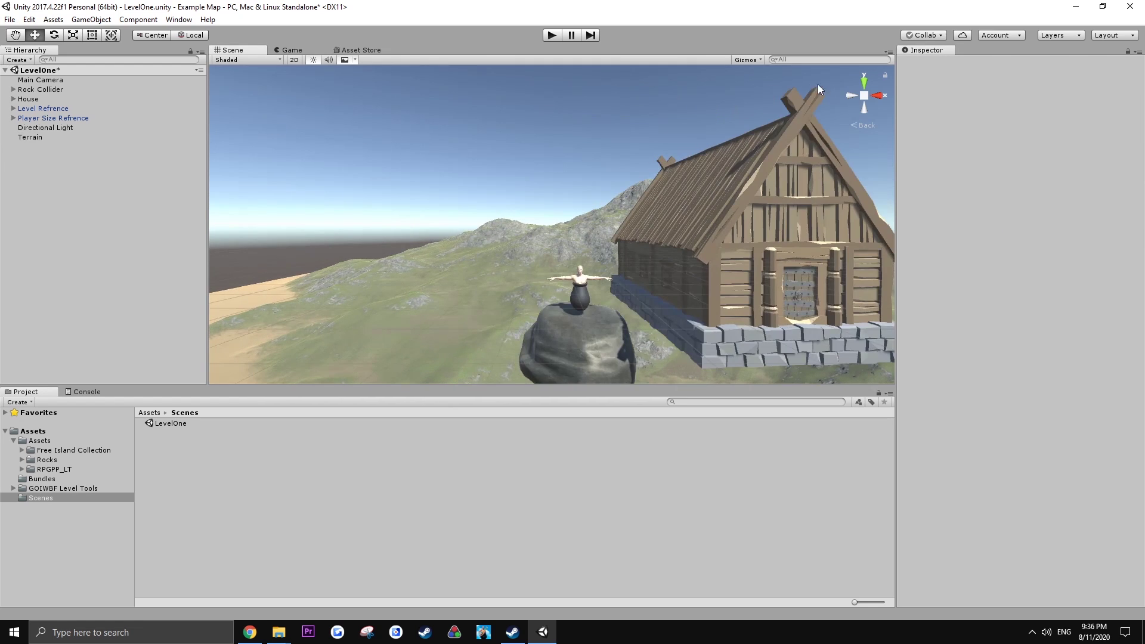
pyautogui.click(298, 62)
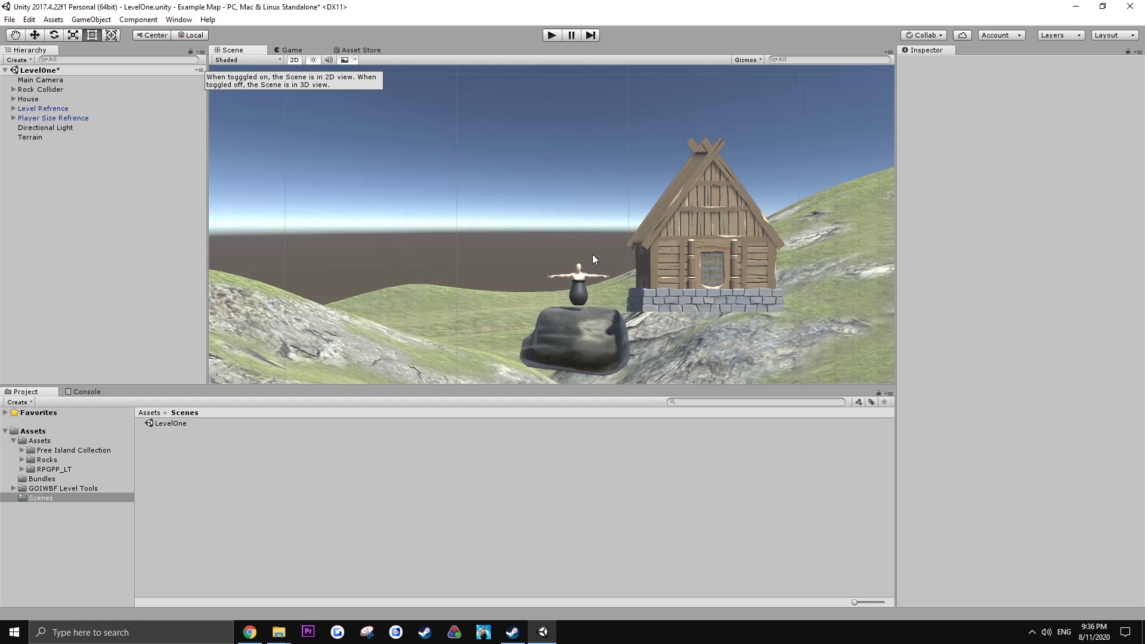
pyautogui.click(297, 61)
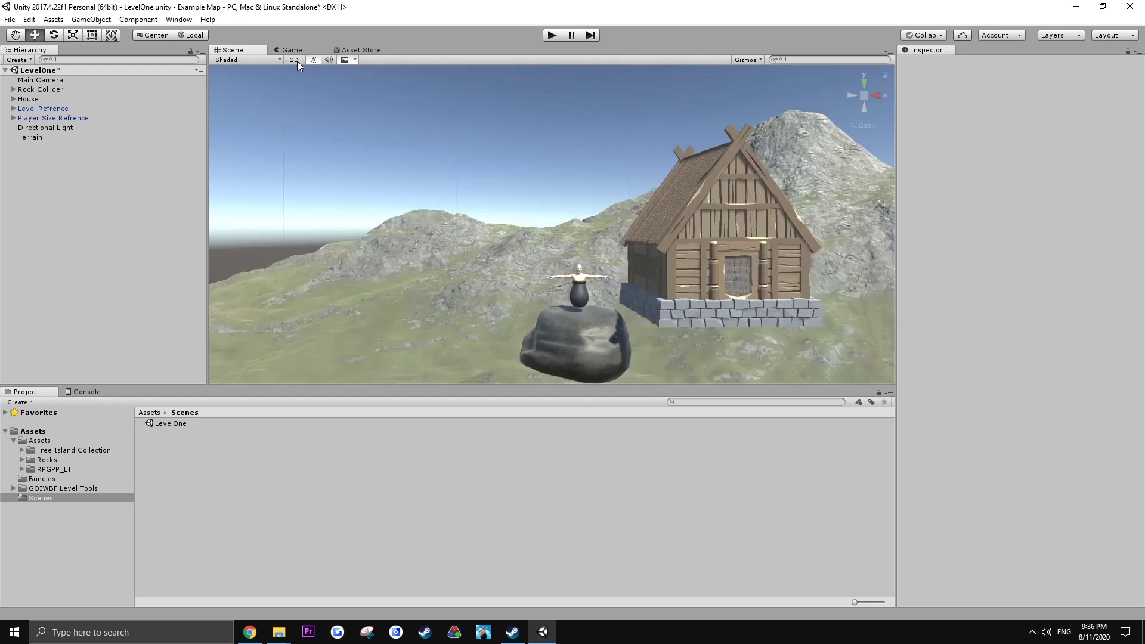
pyautogui.moveTo(620, 276); pyautogui.dragTo(656, 251, button='middle')
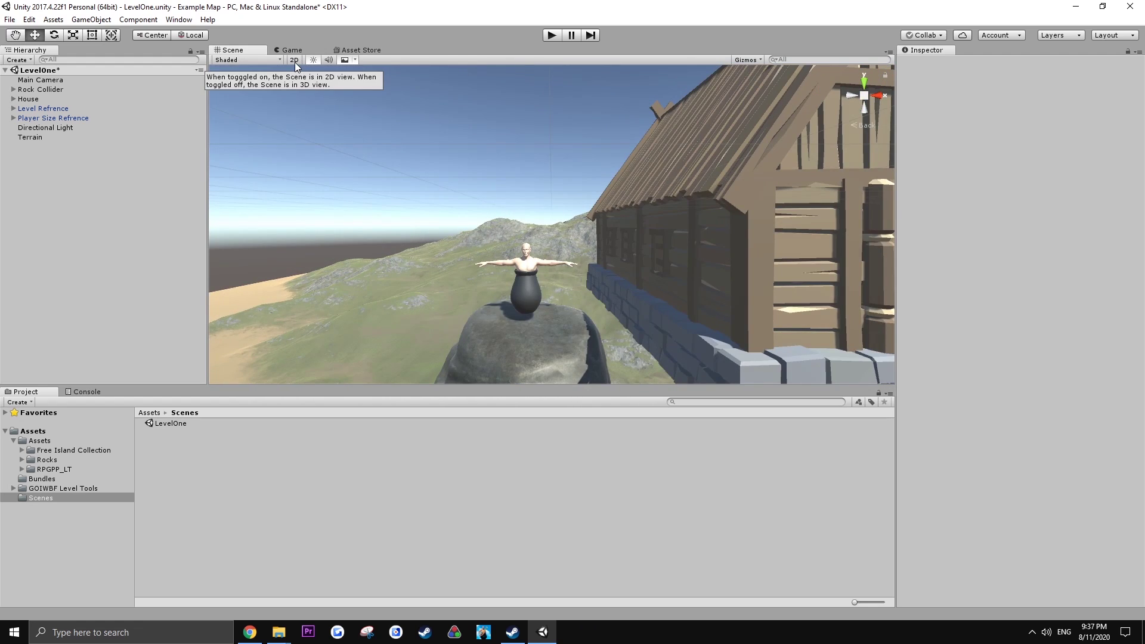
pyautogui.click(294, 61)
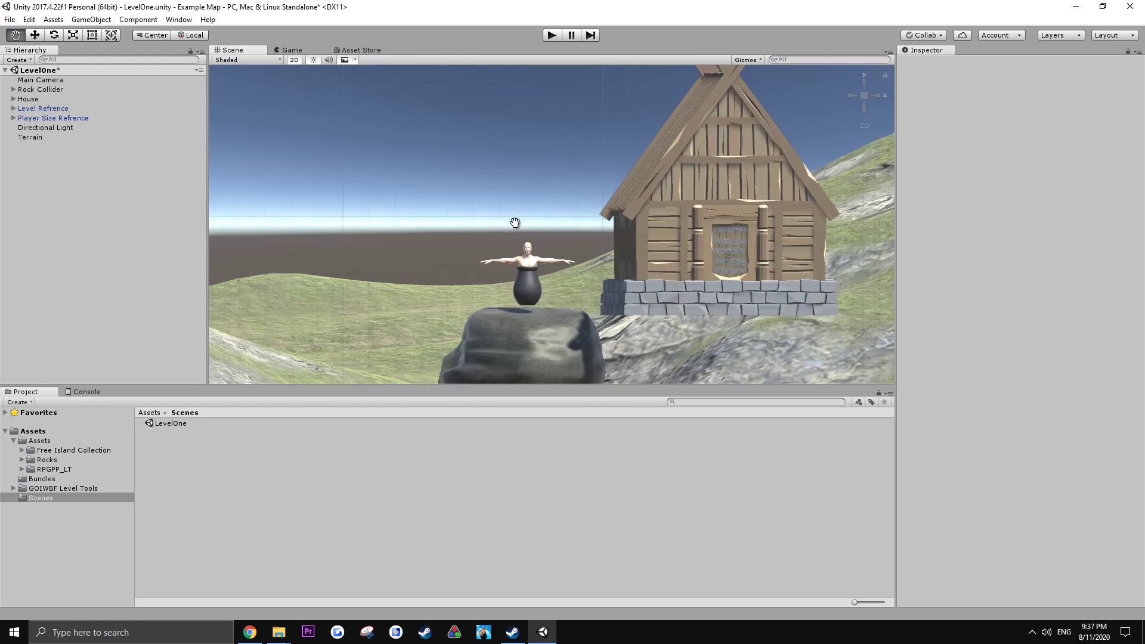
pyautogui.click(683, 203)
pyautogui.press('f')
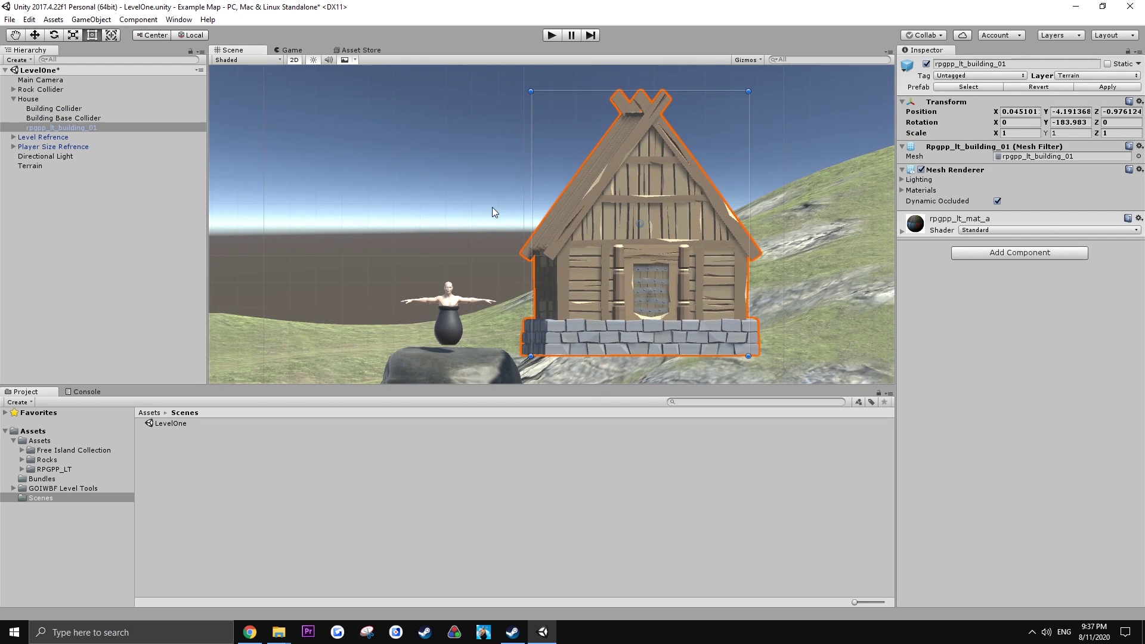
# Create two empty root-level objects and name them Terrain and Background Objects.
pyautogui.click(53, 108)
pyautogui.rightClick(70, 207)
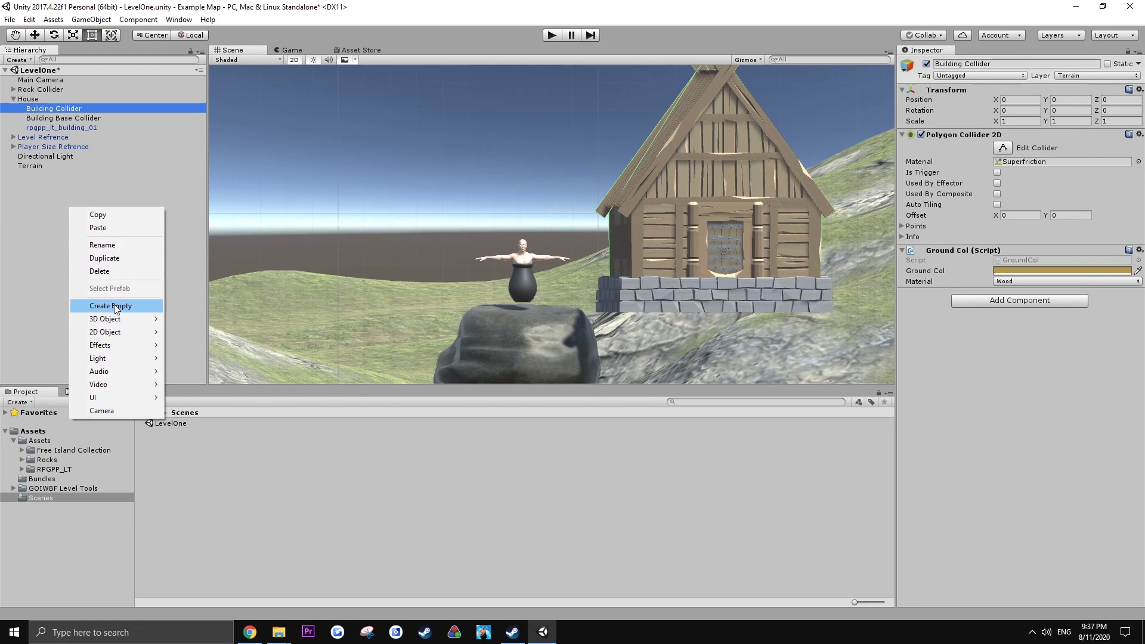
pyautogui.click(116, 305)
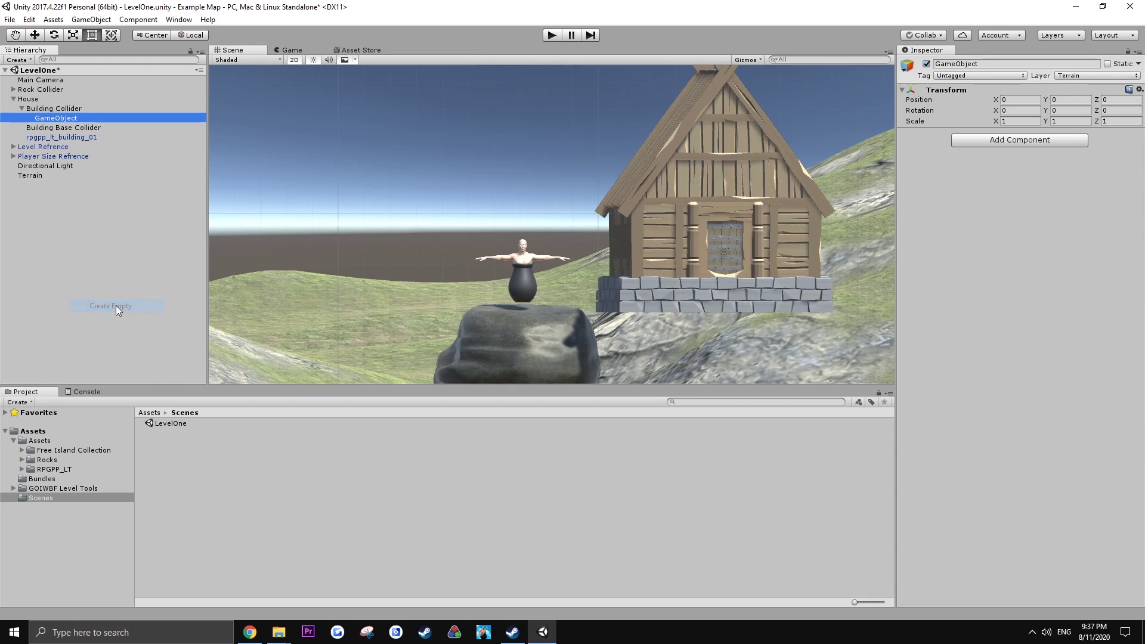
pyautogui.moveTo(57, 119); pyautogui.dragTo(52, 180)
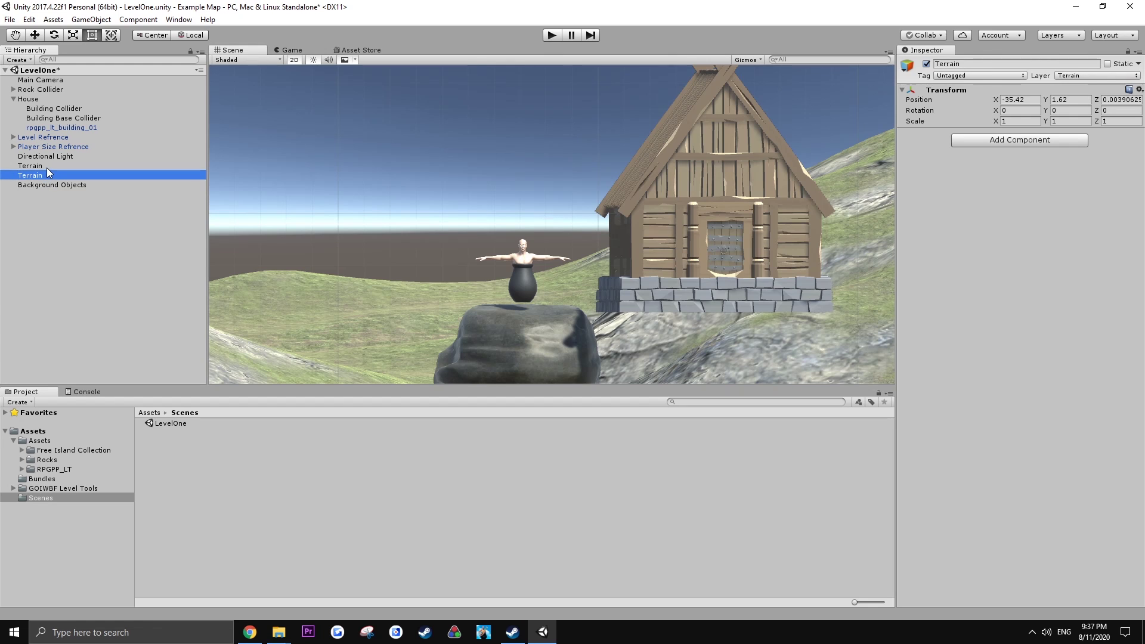
# Parent the Terrain landscape object to the Background Objects group.
pyautogui.click(46, 167)
pyautogui.scroll(-2, 446, 252)
pyautogui.scroll(-1, 447, 253)
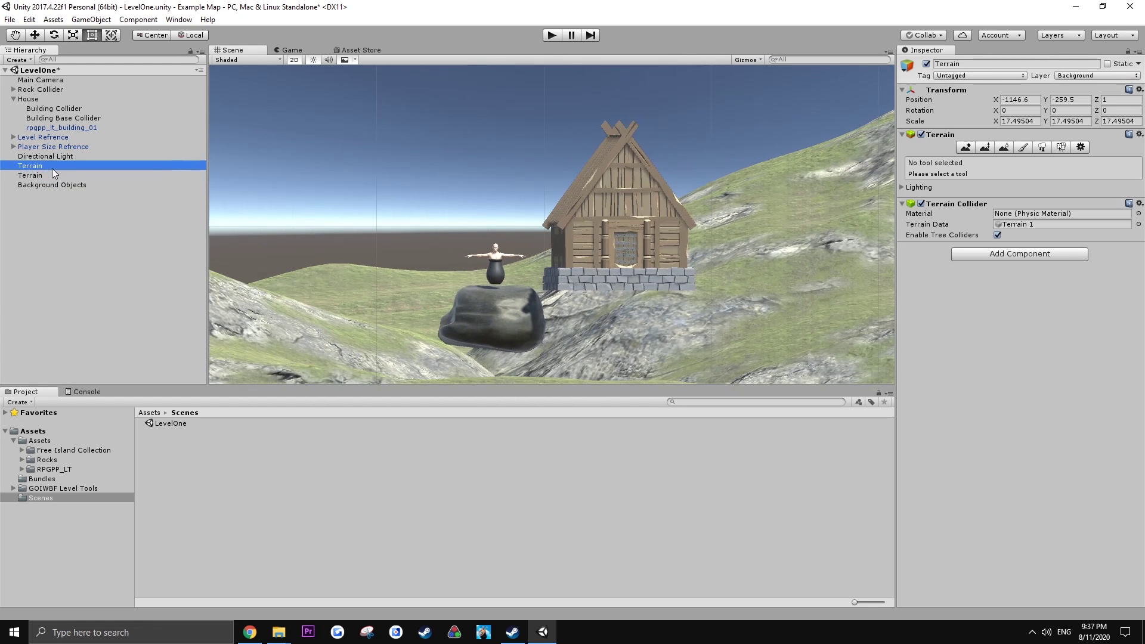
pyautogui.moveTo(38, 170); pyautogui.dragTo(41, 184)
# Move Rock Collider, House, Building Collider, Building Base Collider and rpgpp_lt_building_01 into the empty Terrain group and collapse the group.
pyautogui.click(52, 90)
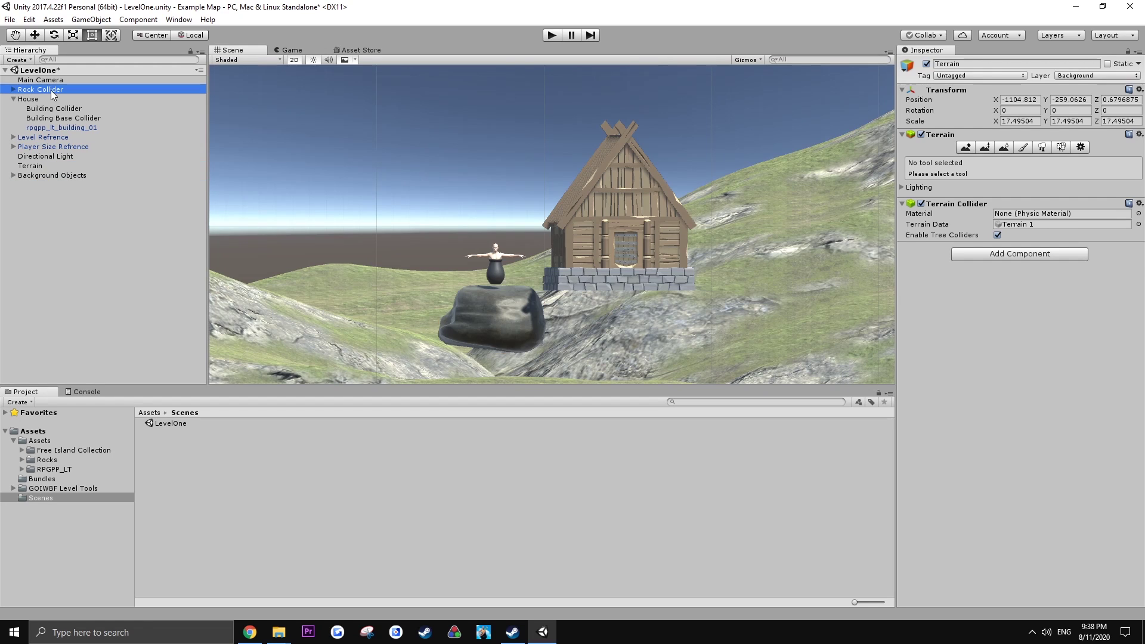
pyautogui.keyDown('shift'); pyautogui.click(51, 99); pyautogui.keyUp('shift')
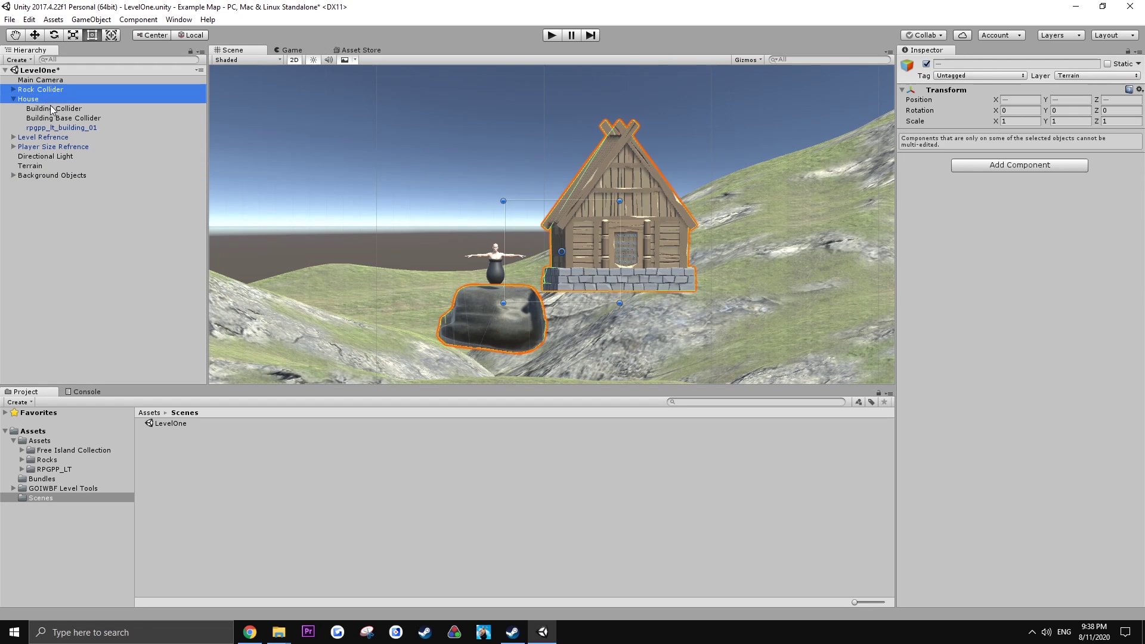
pyautogui.keyDown('shift'); pyautogui.click(52, 109); pyautogui.keyUp('shift')
pyautogui.keyDown('shift'); pyautogui.click(53, 119); pyautogui.keyUp('shift')
pyautogui.keyDown('shift'); pyautogui.click(52, 128); pyautogui.keyUp('shift')
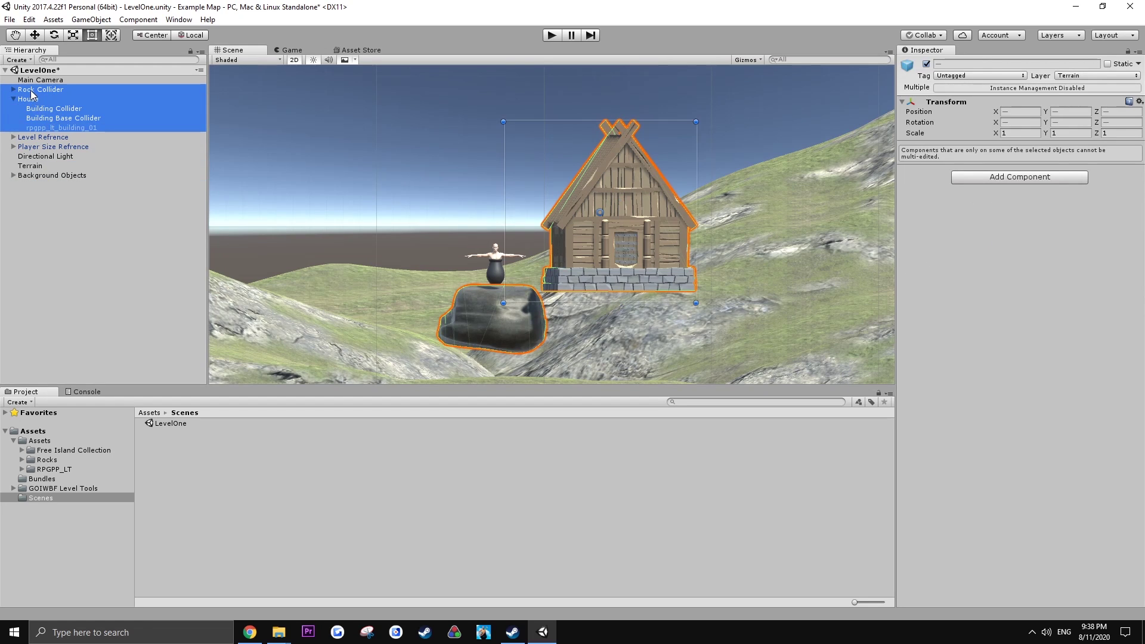
pyautogui.moveTo(33, 97); pyautogui.dragTo(41, 170)
pyautogui.click(18, 120)
pyautogui.click(35, 118)
# Deactivate and reactivate the Background Objects and Terrain groups in turn.
pyautogui.click(37, 128)
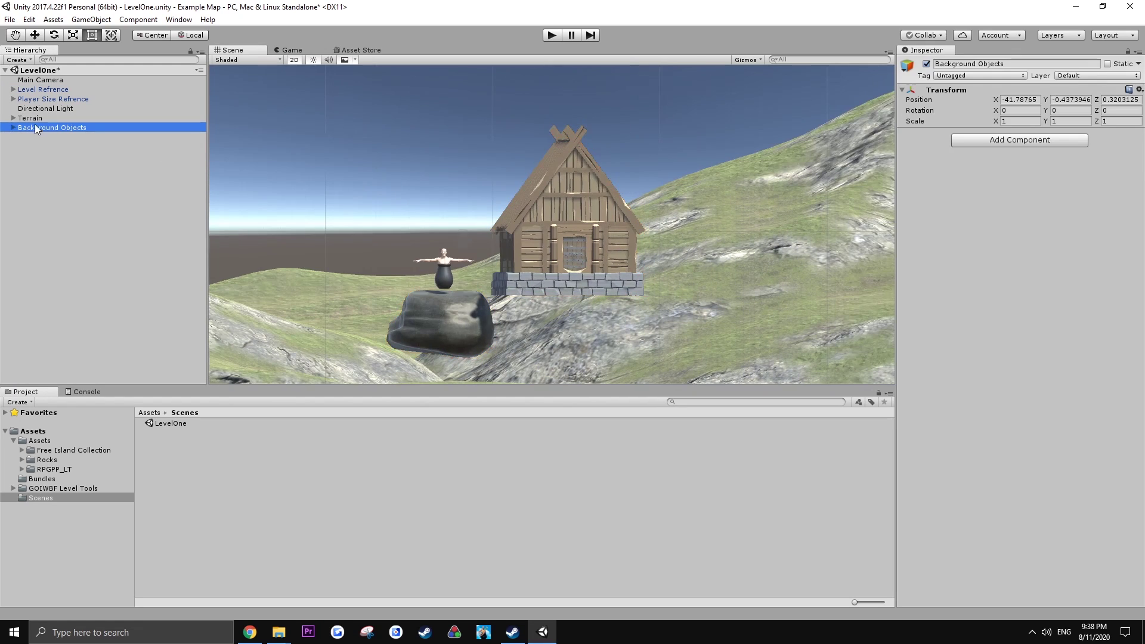
pyautogui.click(925, 64)
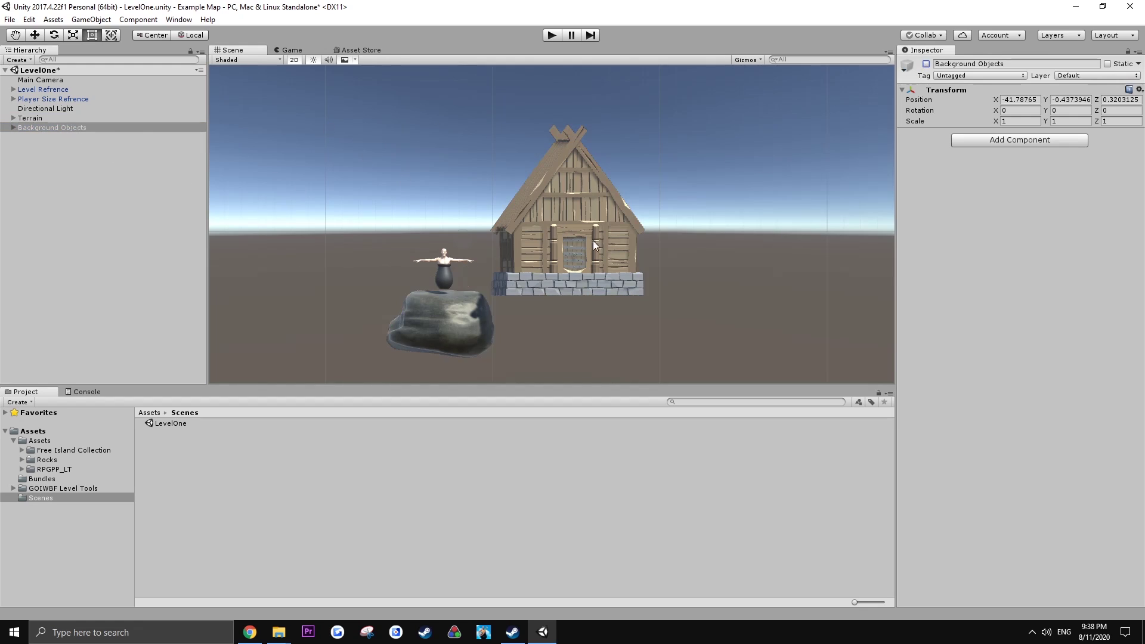
pyautogui.click(926, 64)
pyautogui.click(33, 119)
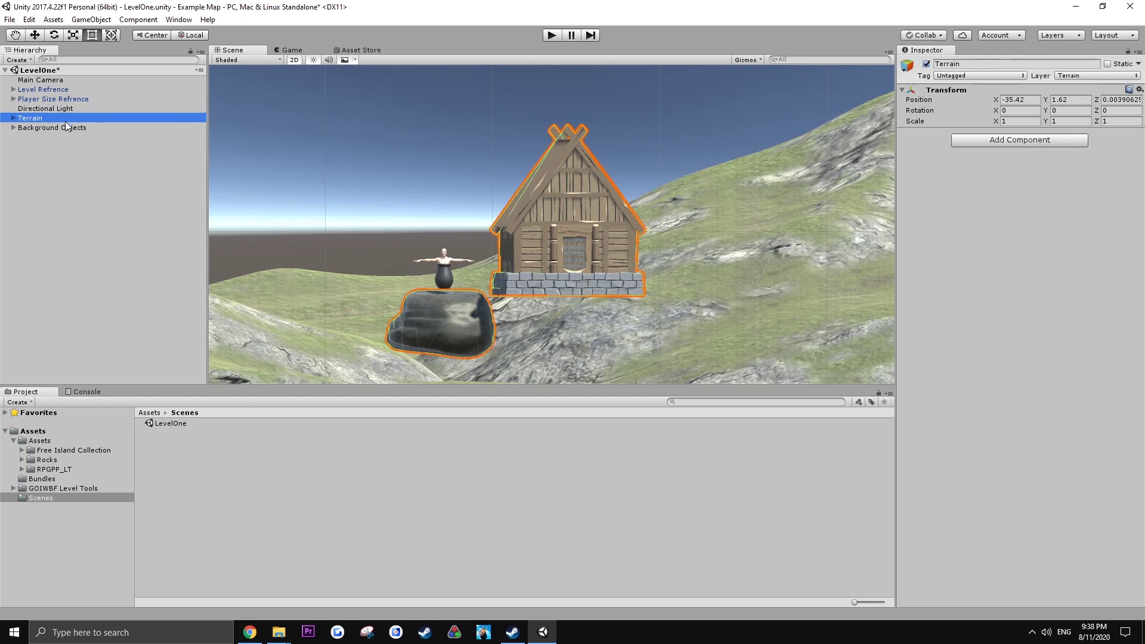
pyautogui.click(926, 64)
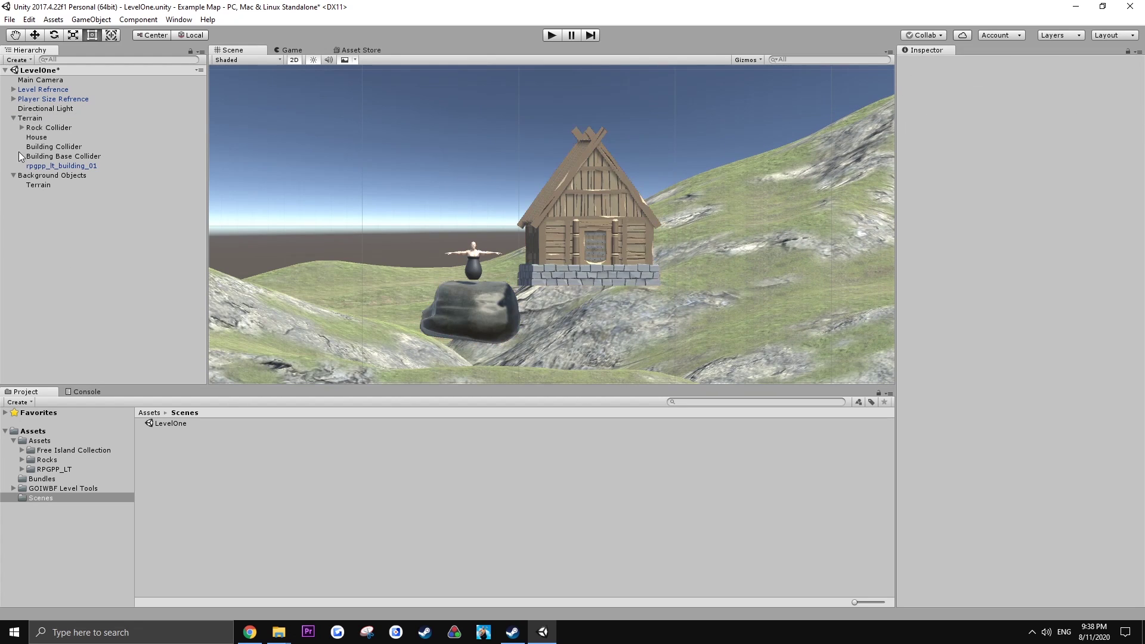
# Apply the Terrain layer to the Terrain group and all its child objects.
pyautogui.click(34, 121)
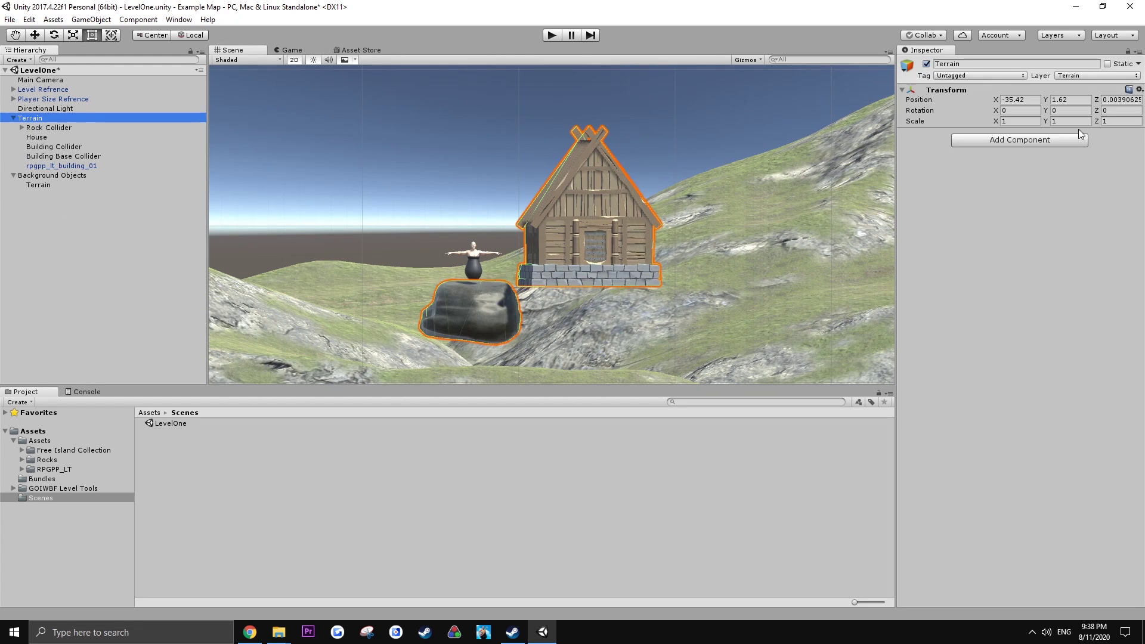
pyautogui.click(1083, 76)
pyautogui.click(1086, 155)
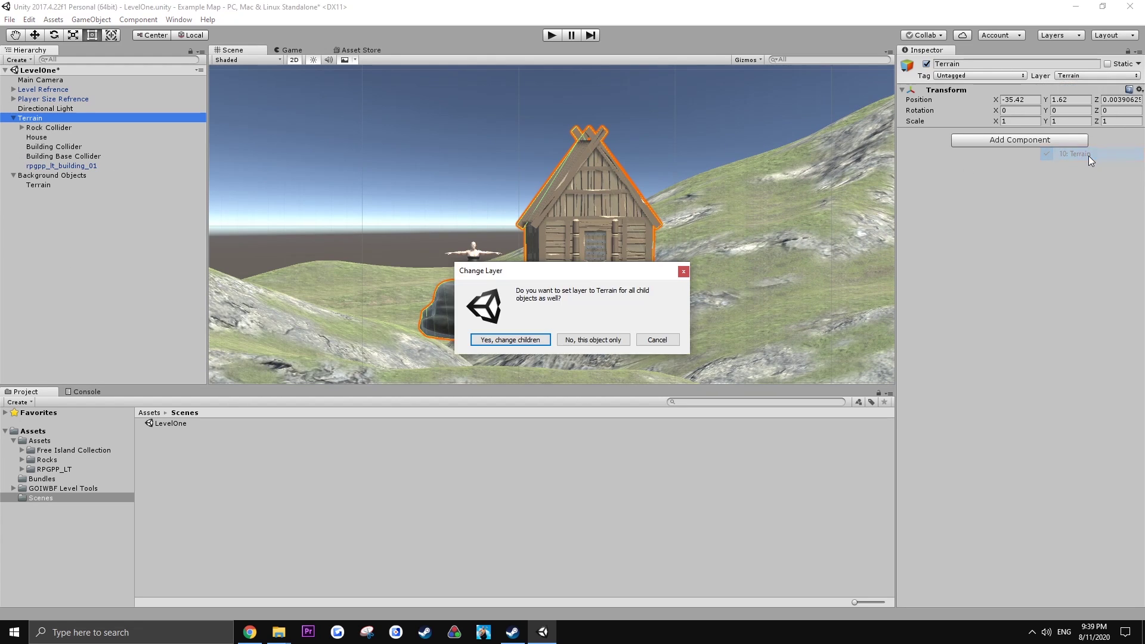
pyautogui.click(486, 341)
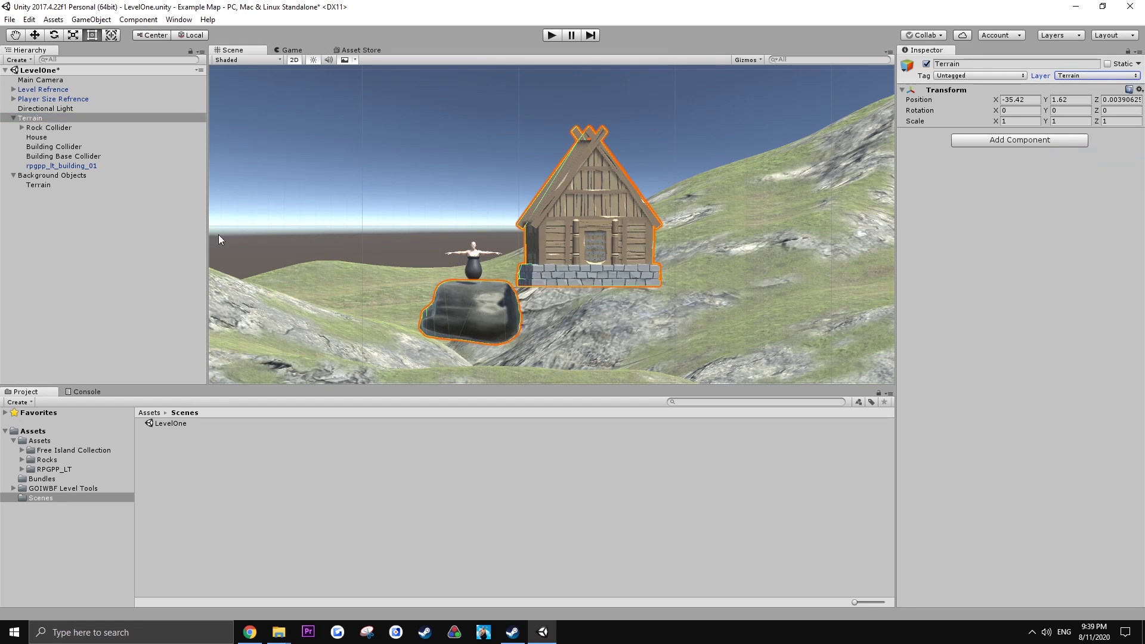
# Apply the Background layer to the Background Objects group and all its child objects.
pyautogui.click(43, 178)
pyautogui.click(1079, 75)
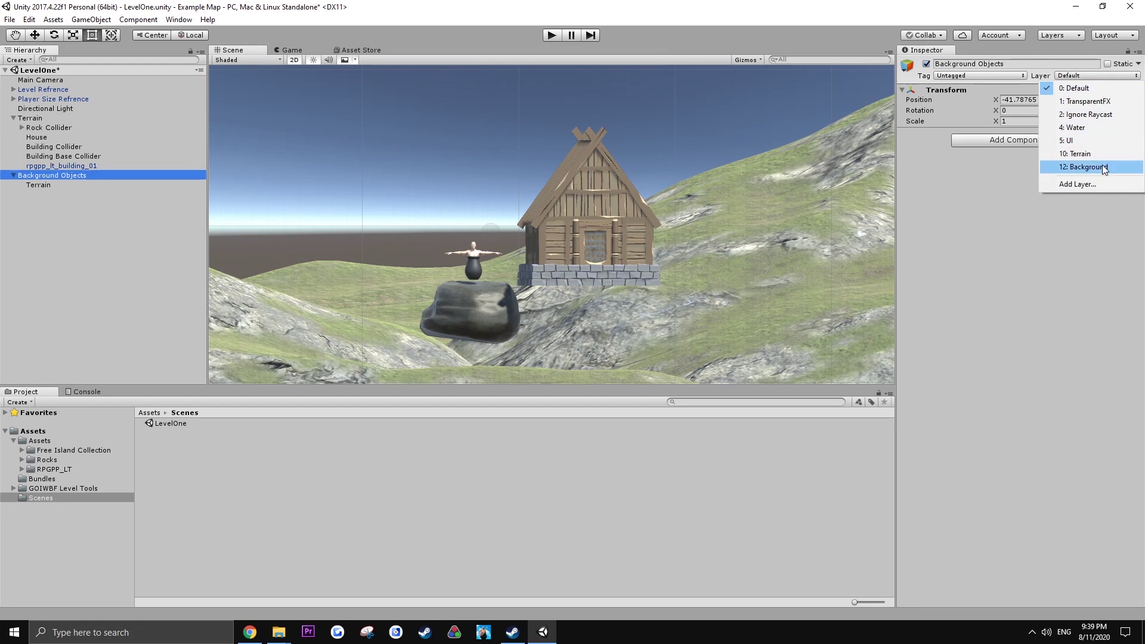
pyautogui.click(1084, 167)
pyautogui.click(495, 337)
pyautogui.click(334, 288)
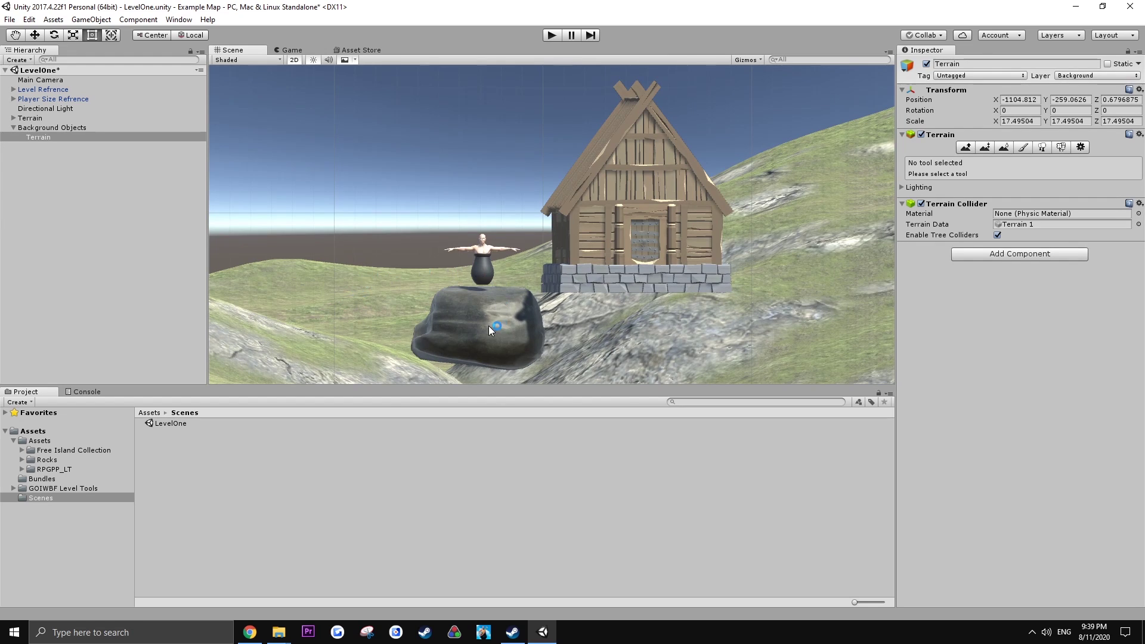
pyautogui.click(615, 209)
pyautogui.moveTo(616, 209); pyautogui.dragTo(591, 236, button='middle')
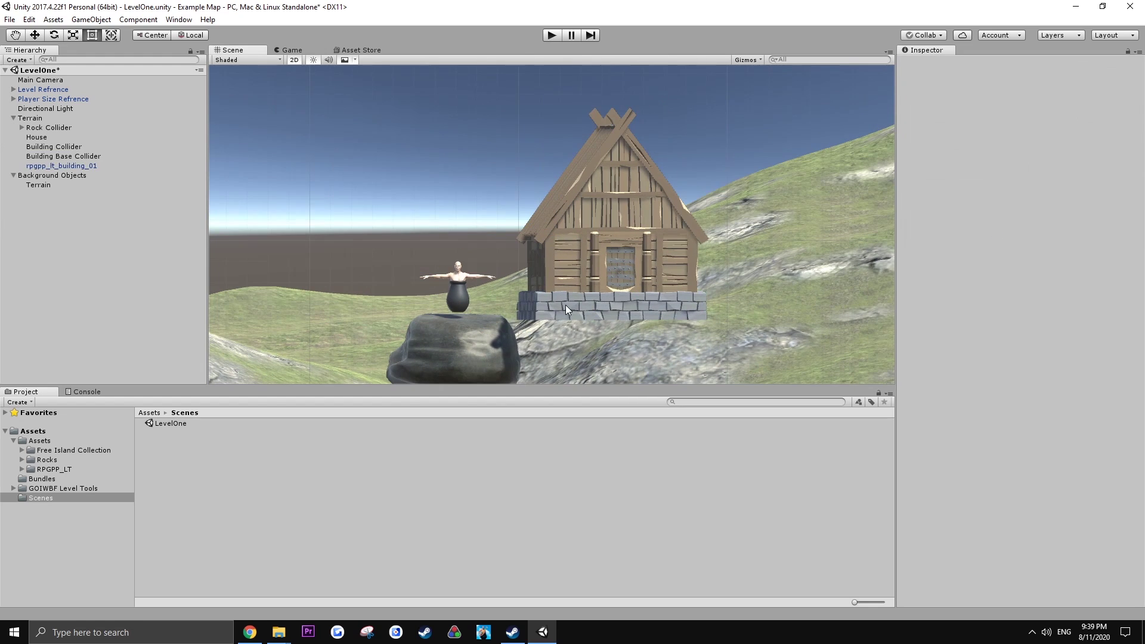
pyautogui.click(87, 158)
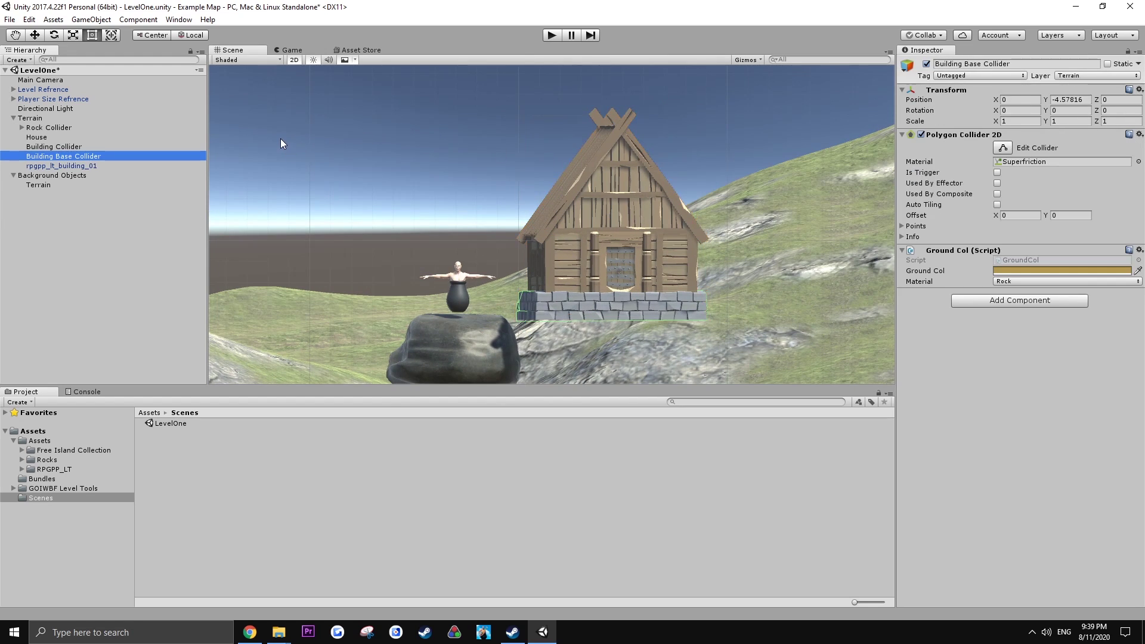
# Deactivate the Player Size Refrence and Level Refrence objects.
pyautogui.click(29, 101)
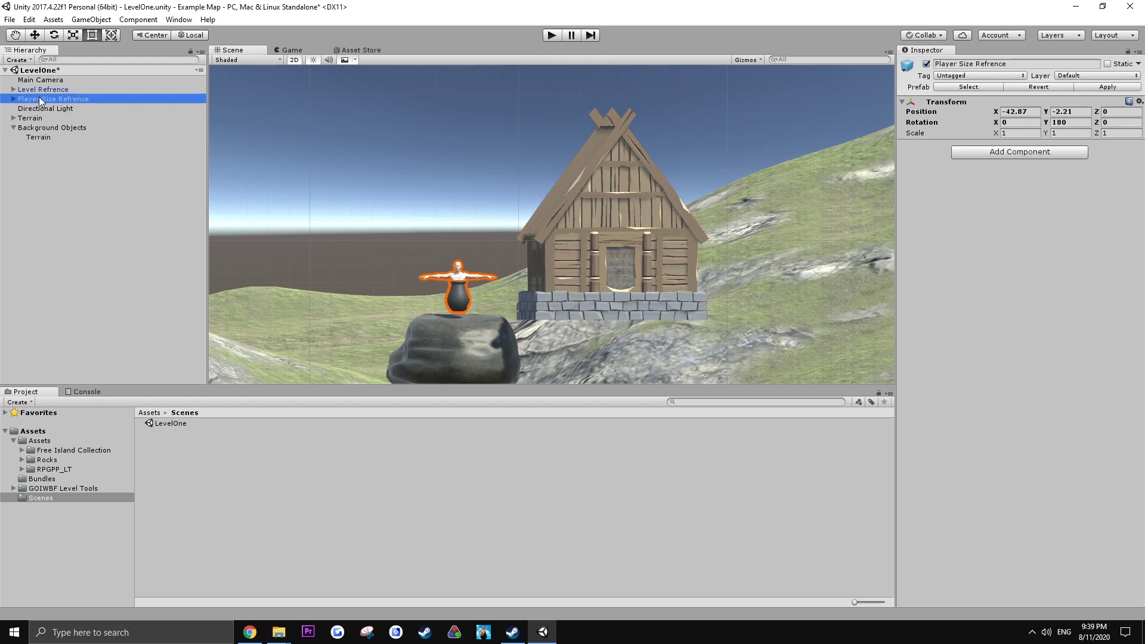
pyautogui.click(926, 65)
pyautogui.click(927, 64)
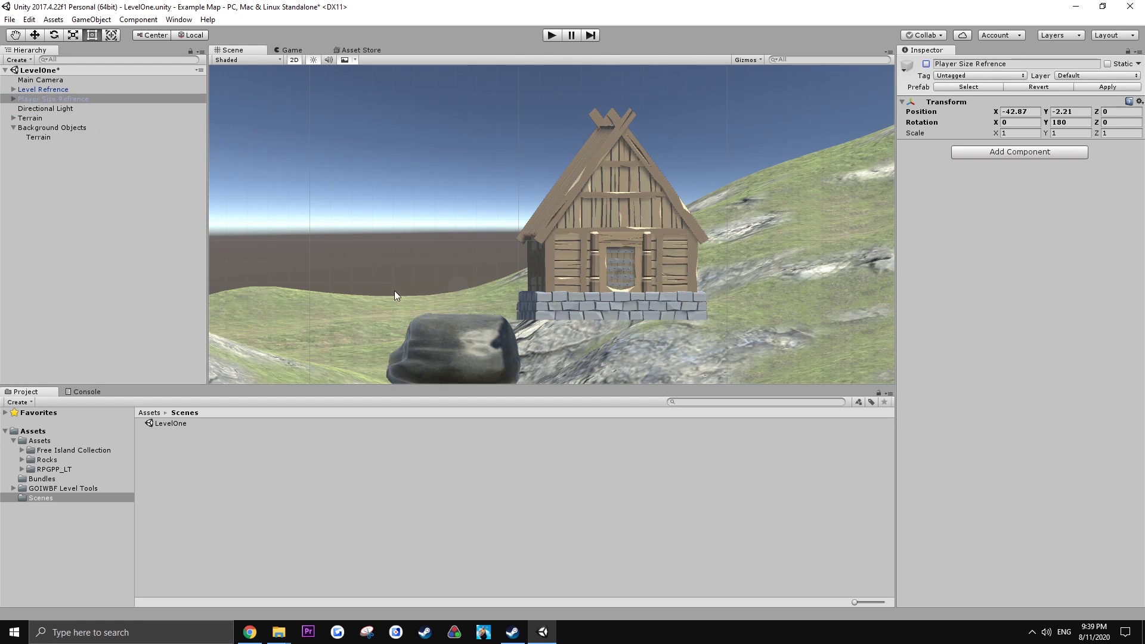
pyautogui.doubleClick(45, 89)
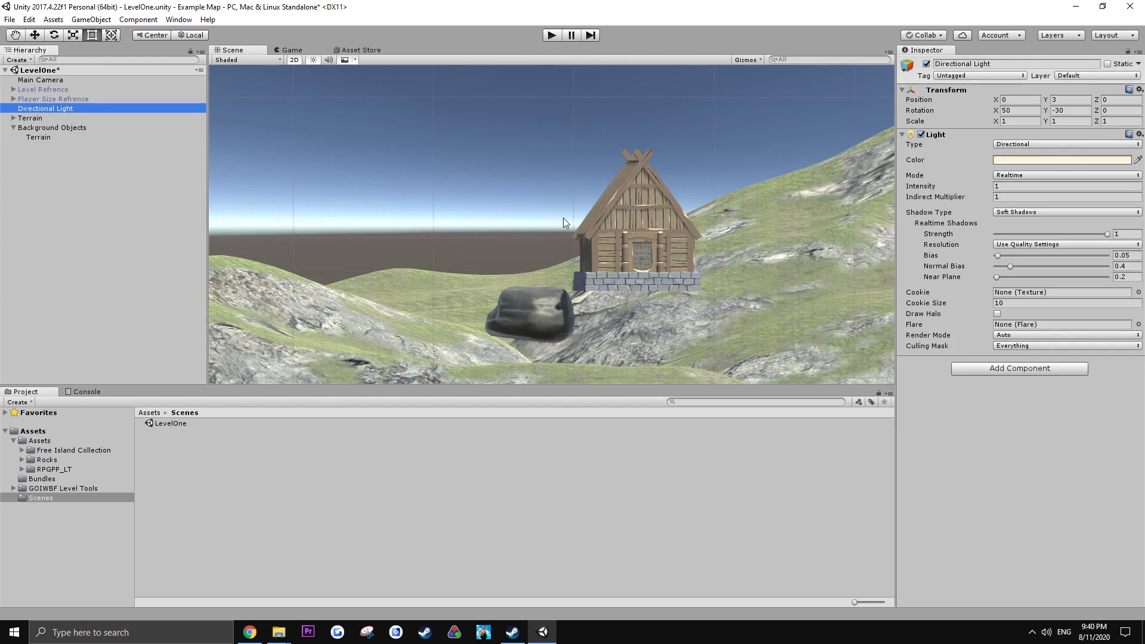
pyautogui.moveTo(537, 227); pyautogui.dragTo(432, 218, button='middle')
pyautogui.scroll(-10, 467, 225)
pyautogui.moveTo(657, 211); pyautogui.dragTo(624, 227, button='middle')
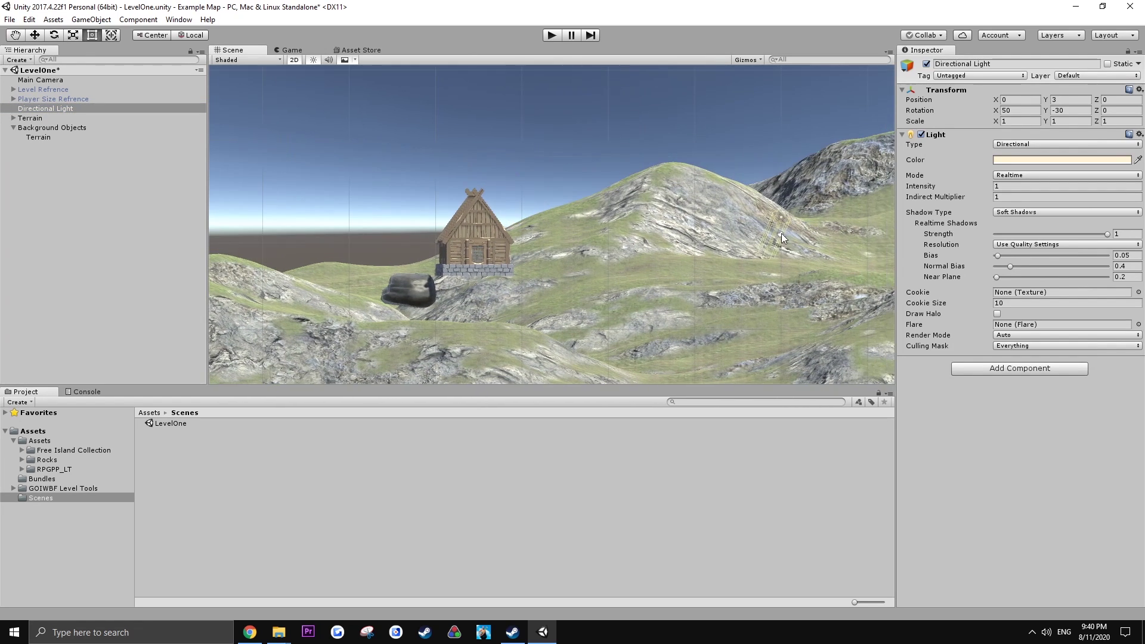
# Deactivate and reactivate the Directional Light to compare the scene's lighting.
pyautogui.click(926, 64)
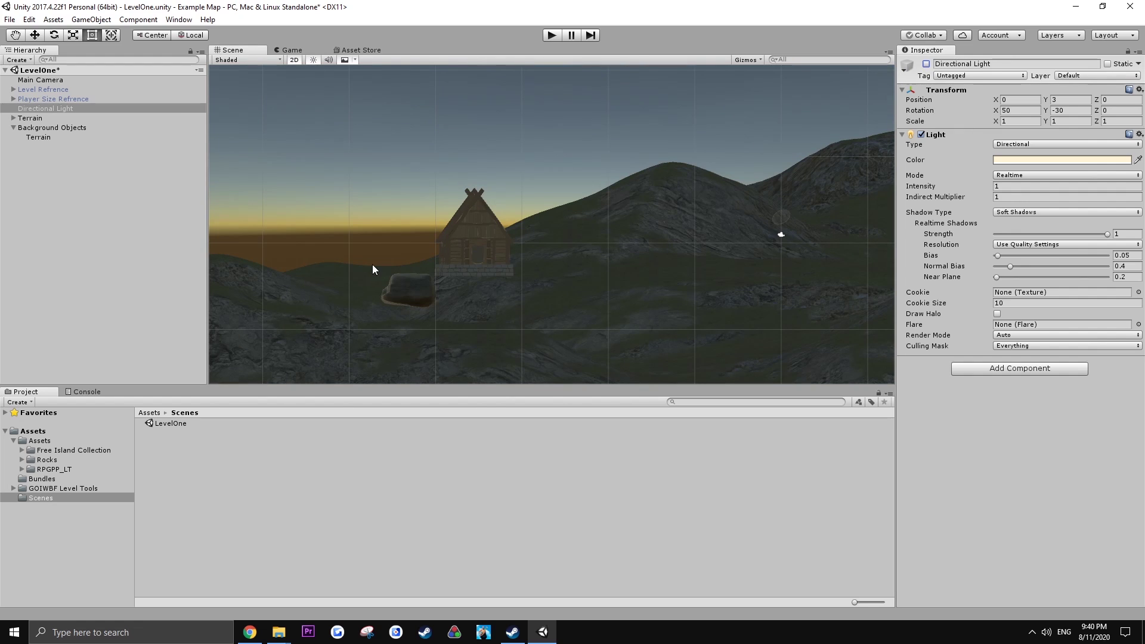
pyautogui.click(928, 64)
pyautogui.moveTo(471, 205); pyautogui.dragTo(596, 149, button='middle')
pyautogui.scroll(10, 597, 149)
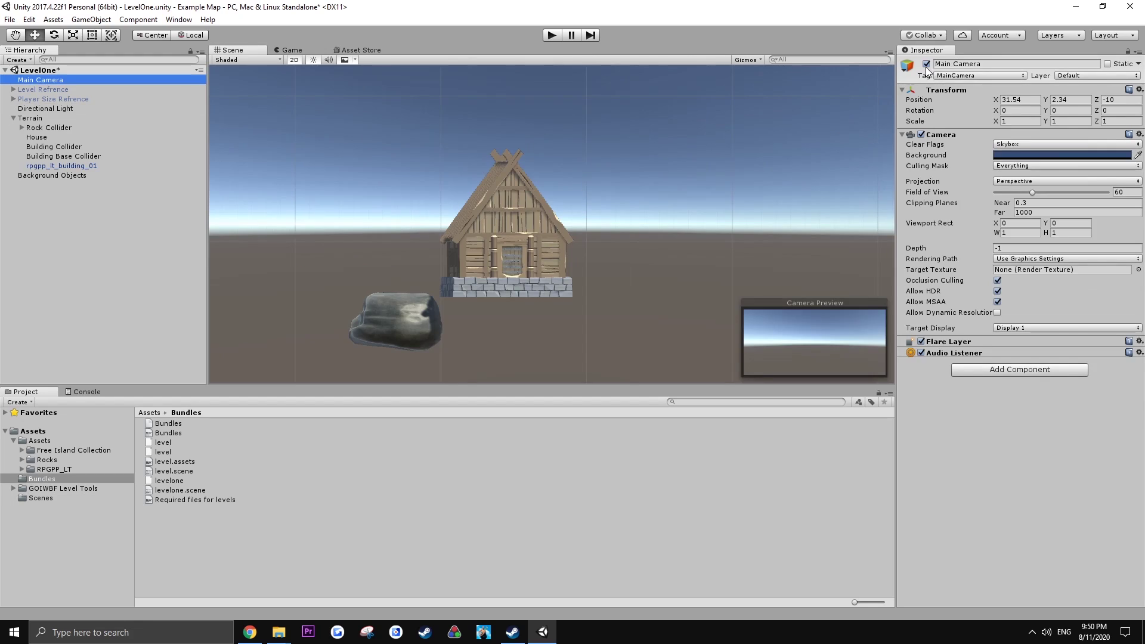
pyautogui.click(807, 110)
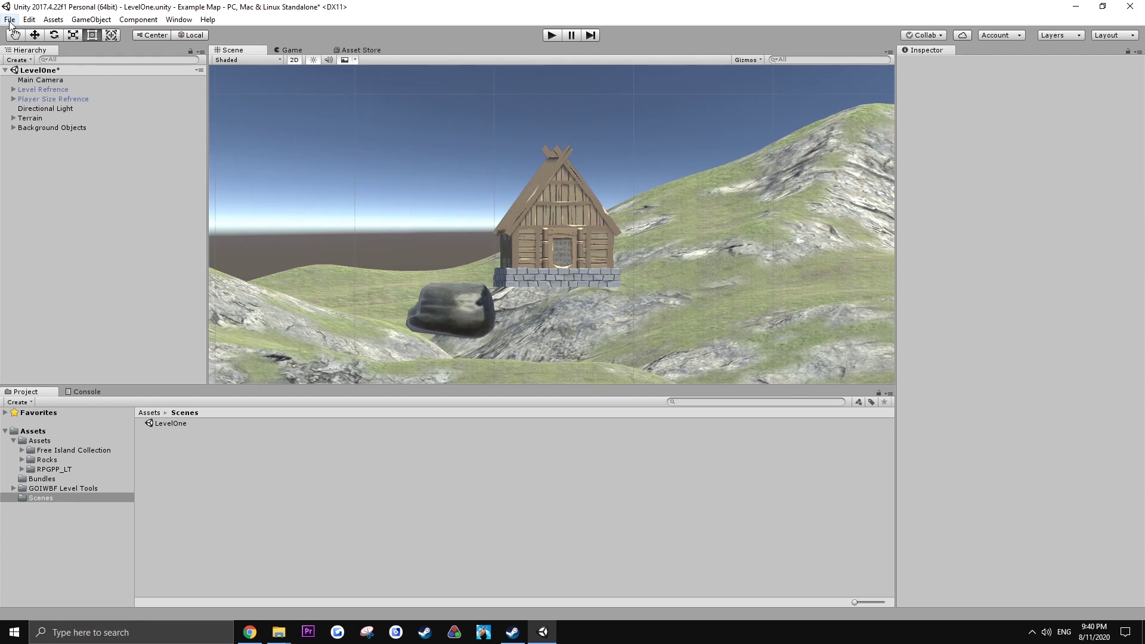
# Save the LevelOne scene and build it to a level asset bundle in the Bundles folder.
pyautogui.click(10, 20)
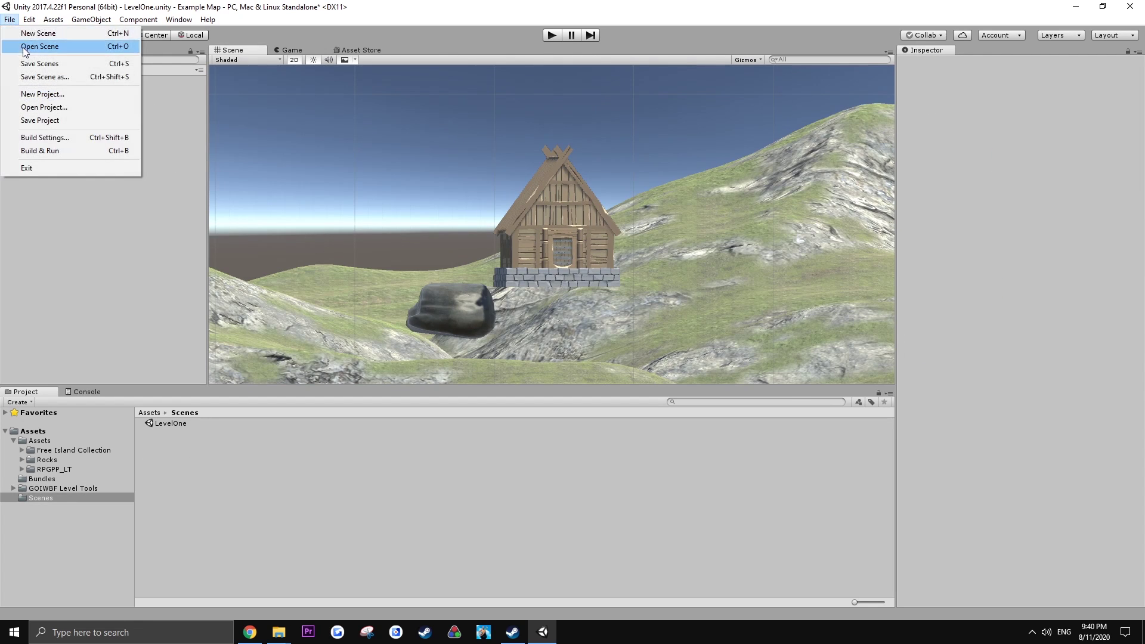
pyautogui.click(37, 64)
pyautogui.click(149, 413)
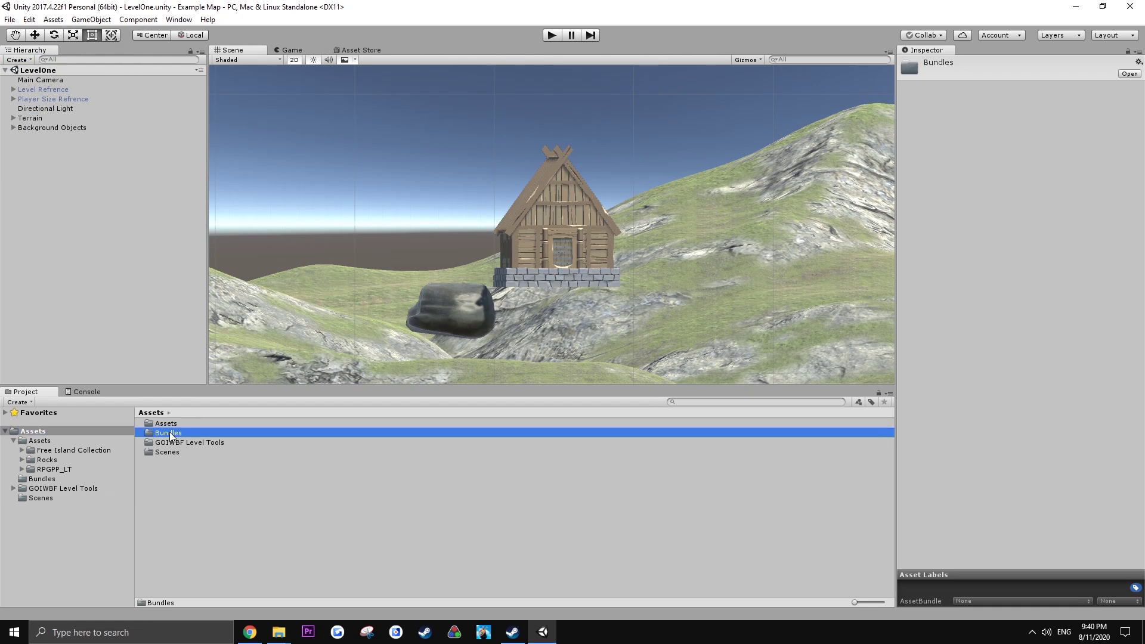
pyautogui.doubleClick(170, 434)
pyautogui.rightClick(204, 452)
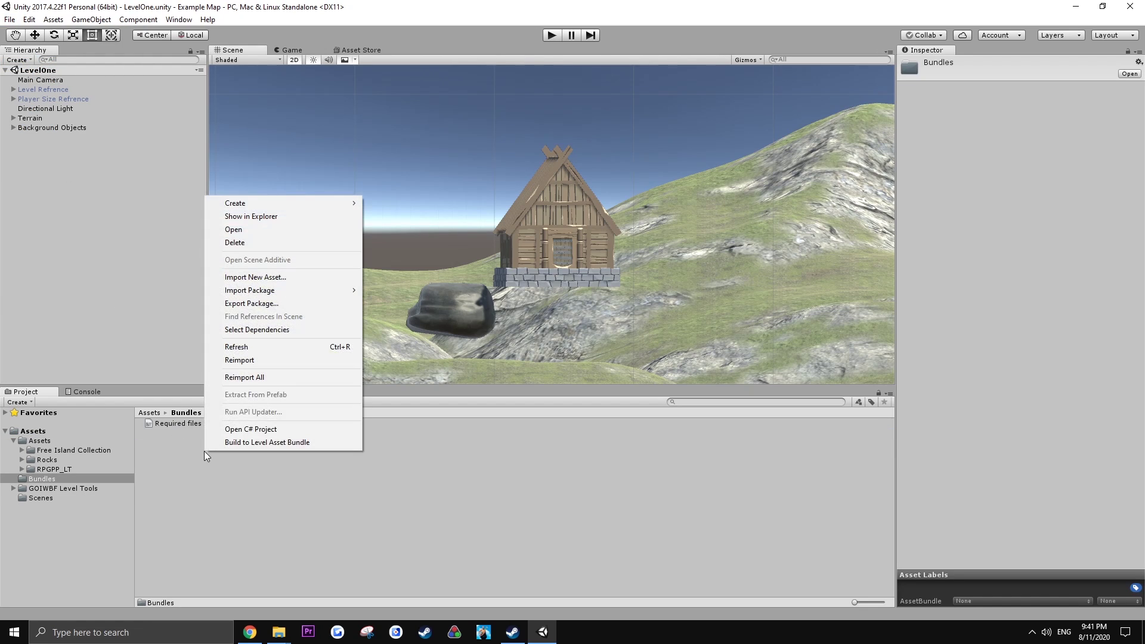
pyautogui.click(284, 444)
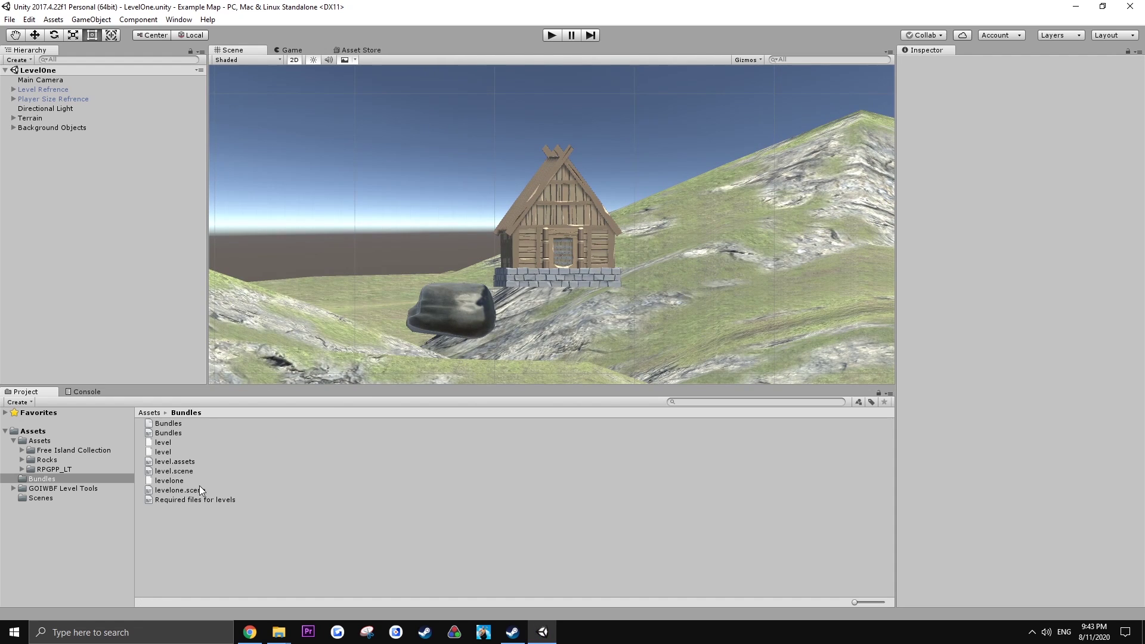
# Copy the built levelone.scene file from the project's Bundles folder into the Level Importer's Mods\Levels folder.
pyautogui.click(214, 491)
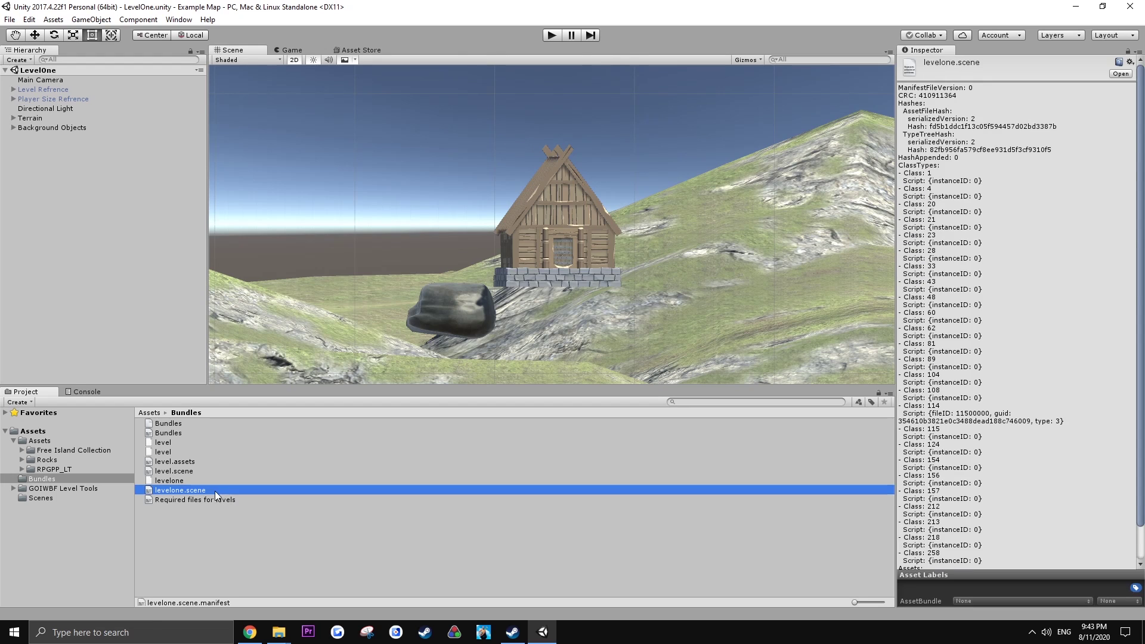
pyautogui.rightClick(204, 491)
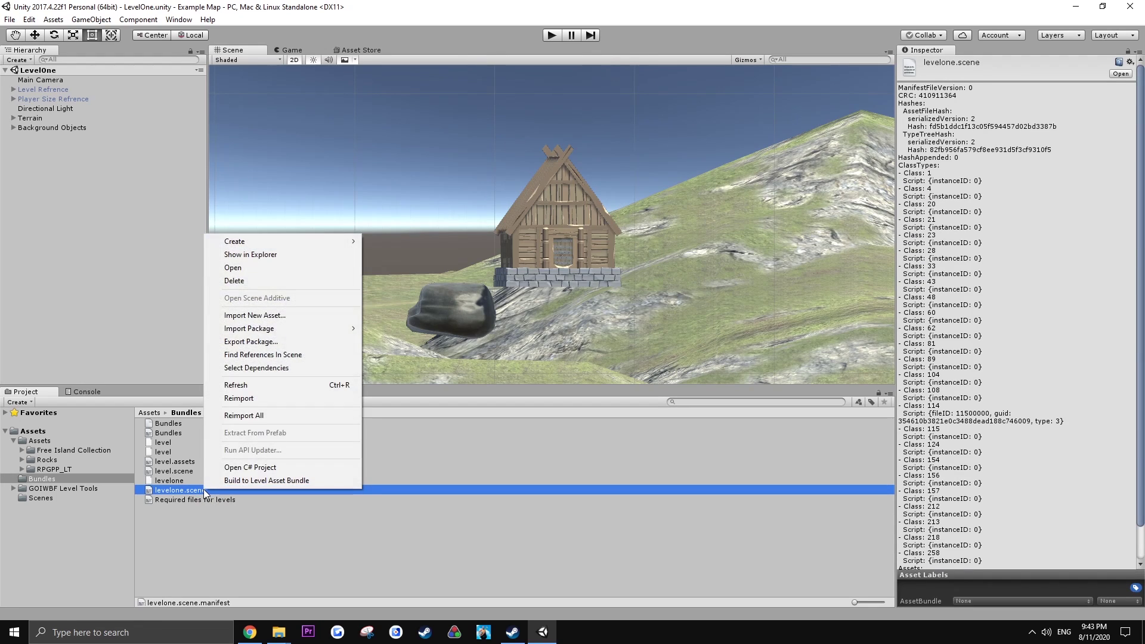
pyautogui.click(275, 256)
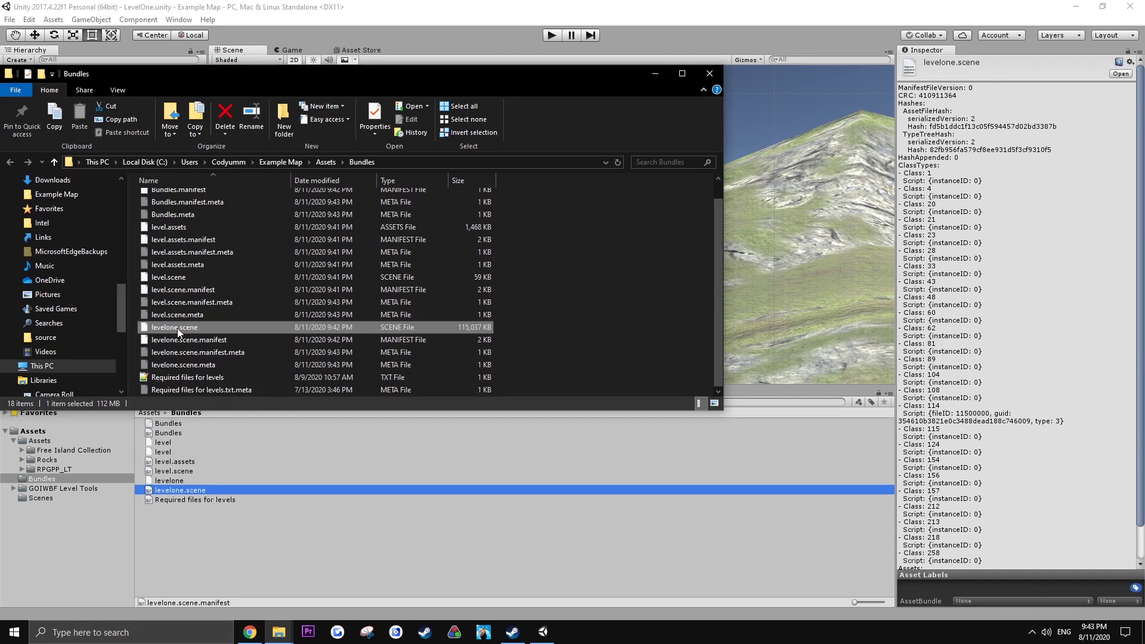
pyautogui.rightClick(178, 328)
pyautogui.click(217, 259)
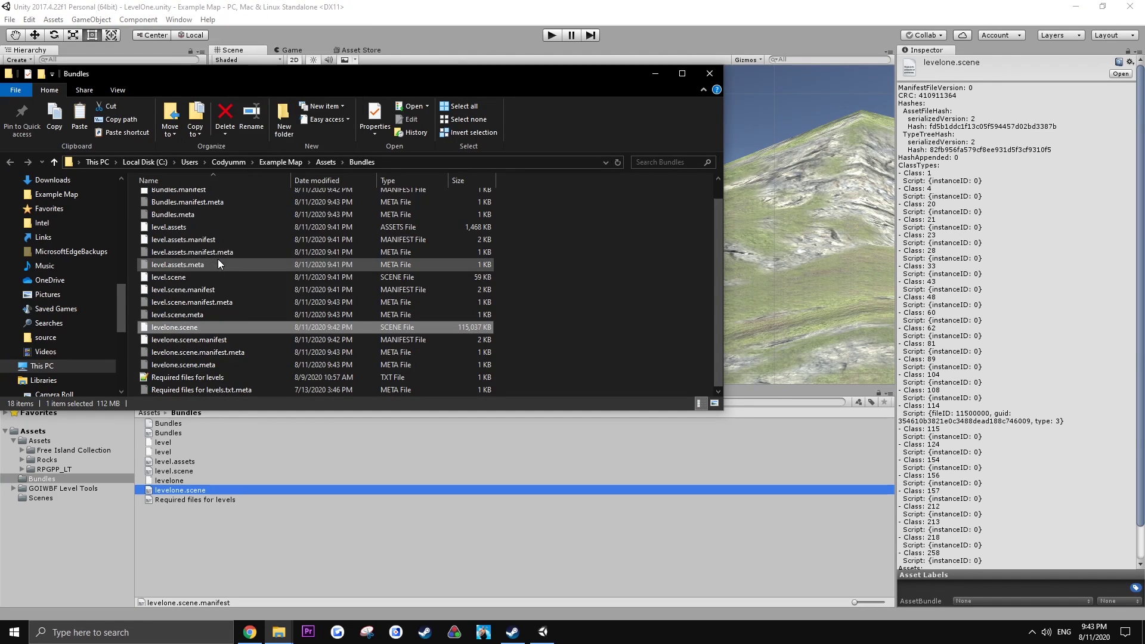
pyautogui.click(278, 632)
pyautogui.rightClick(567, 331)
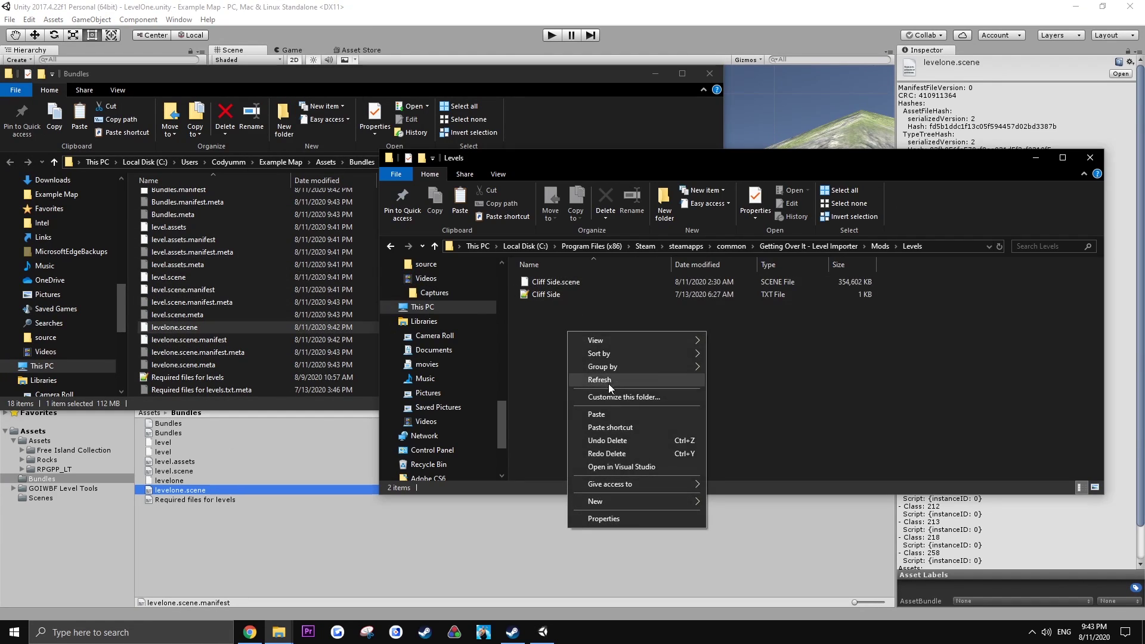
pyautogui.click(604, 414)
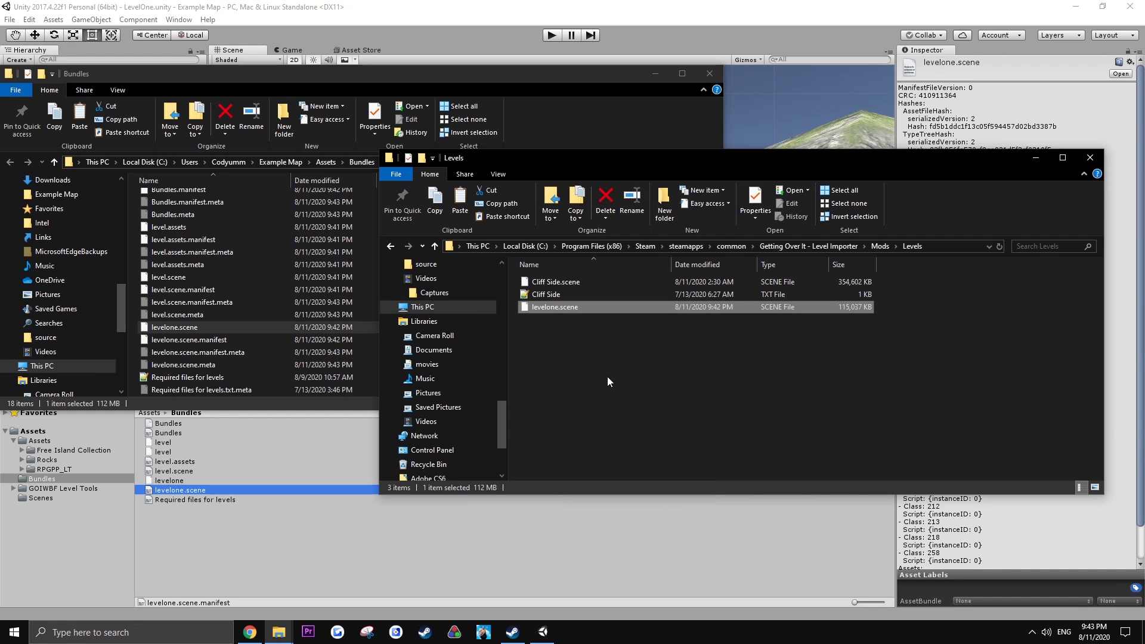
# Launch the GettingOverIt application from the Getting Over It - Level Importer folder.
pyautogui.click(788, 247)
pyautogui.doubleClick(551, 356)
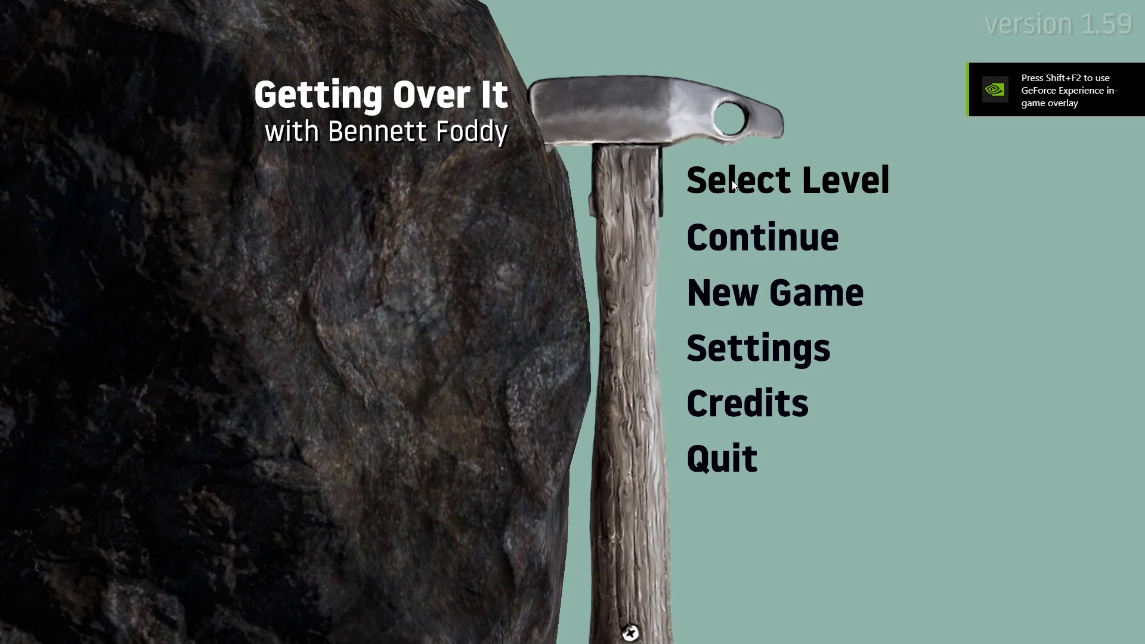
pyautogui.click(731, 180)
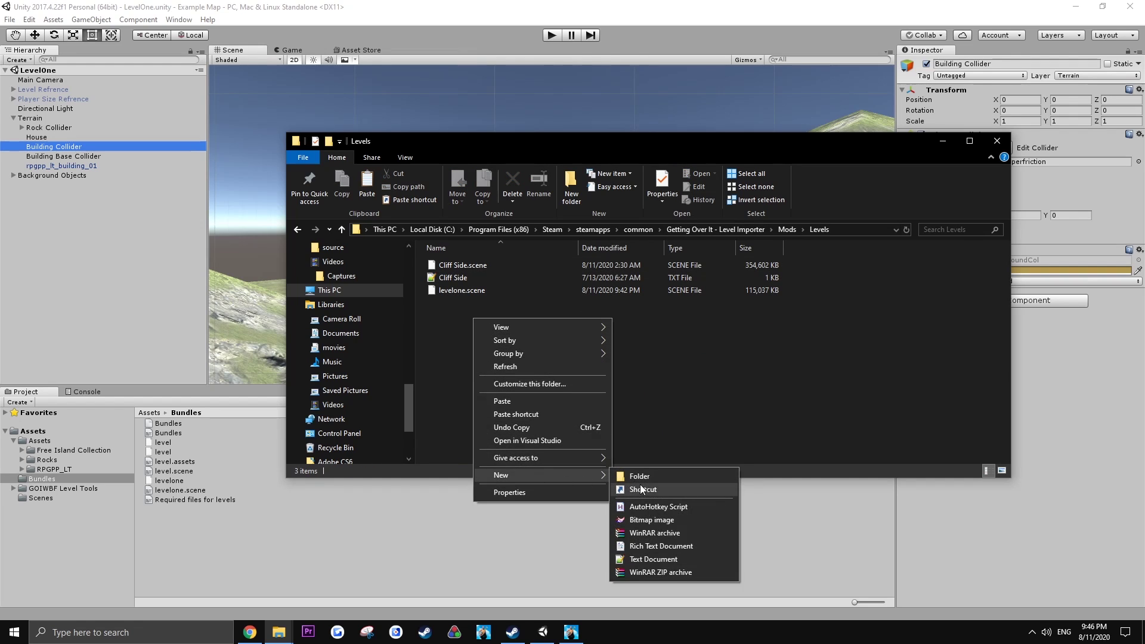
# Create a levelone text document in the Levels folder, containing a mode= setting, and save it.
pyautogui.click(656, 558)
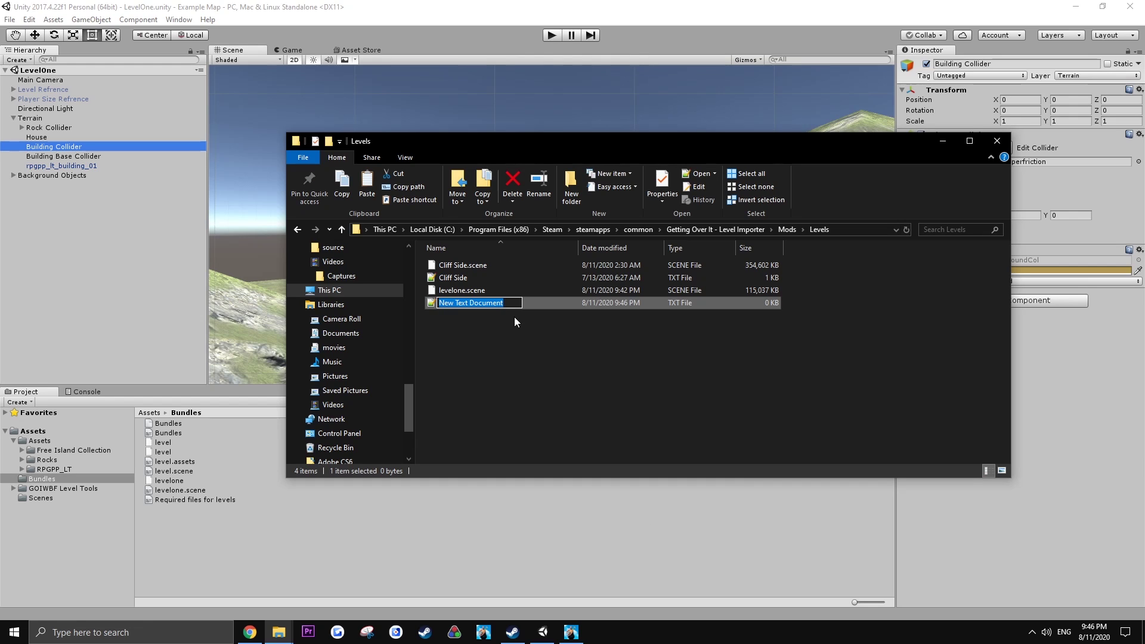
pyautogui.write('levelone')
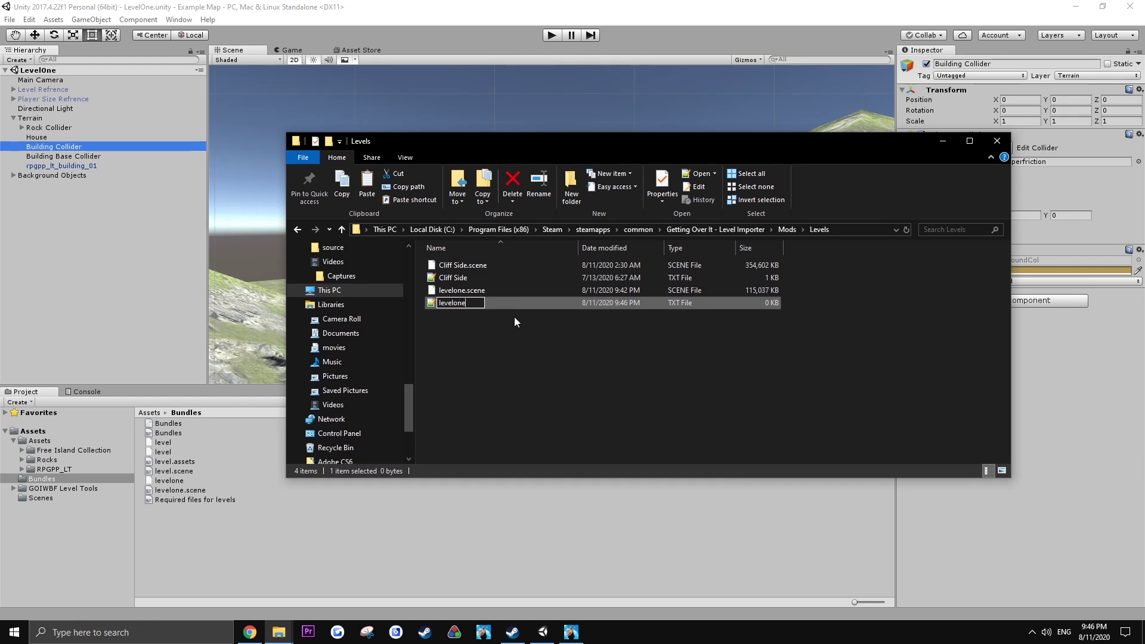
pyautogui.press('Return')
pyautogui.doubleClick(489, 305)
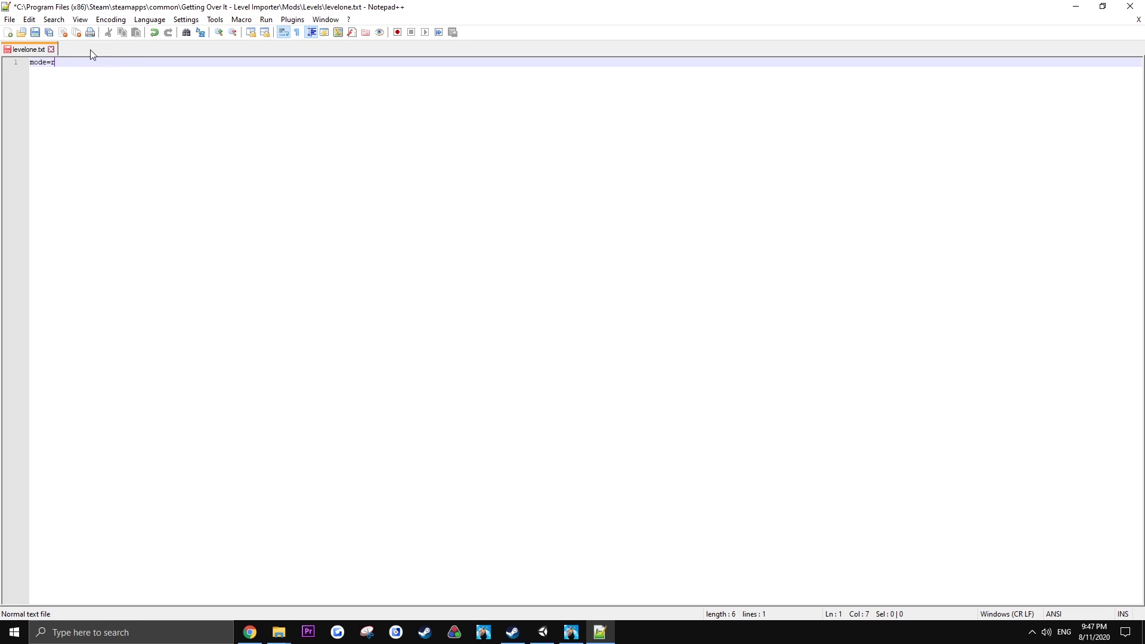
pyautogui.click(35, 33)
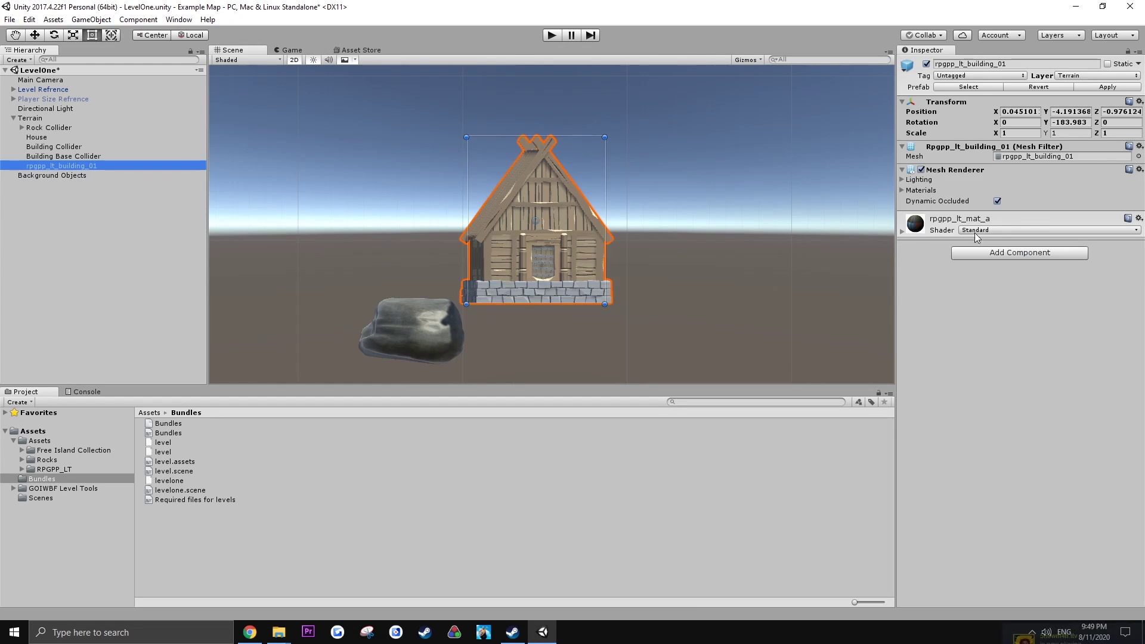
# Open the shader choices for the rpgpp_lt_mat_a material on the rpgpp_lt_building_01 object.
pyautogui.click(1001, 231)
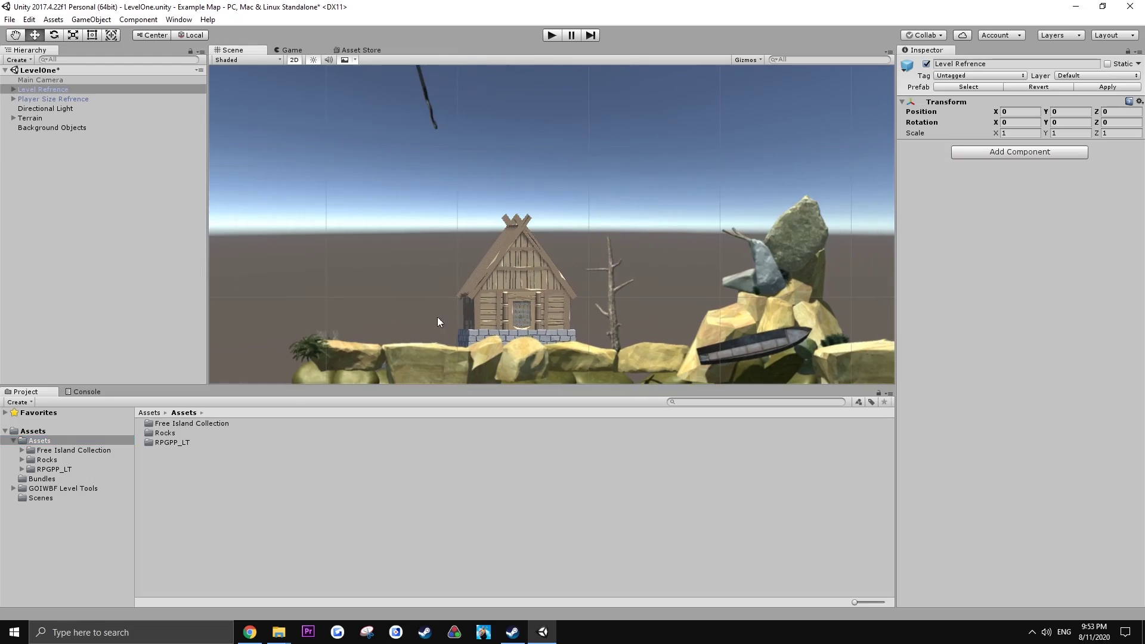
pyautogui.moveTo(486, 321); pyautogui.dragTo(516, 290, button='middle')
pyautogui.scroll(-2, 517, 289)
pyautogui.click(517, 289)
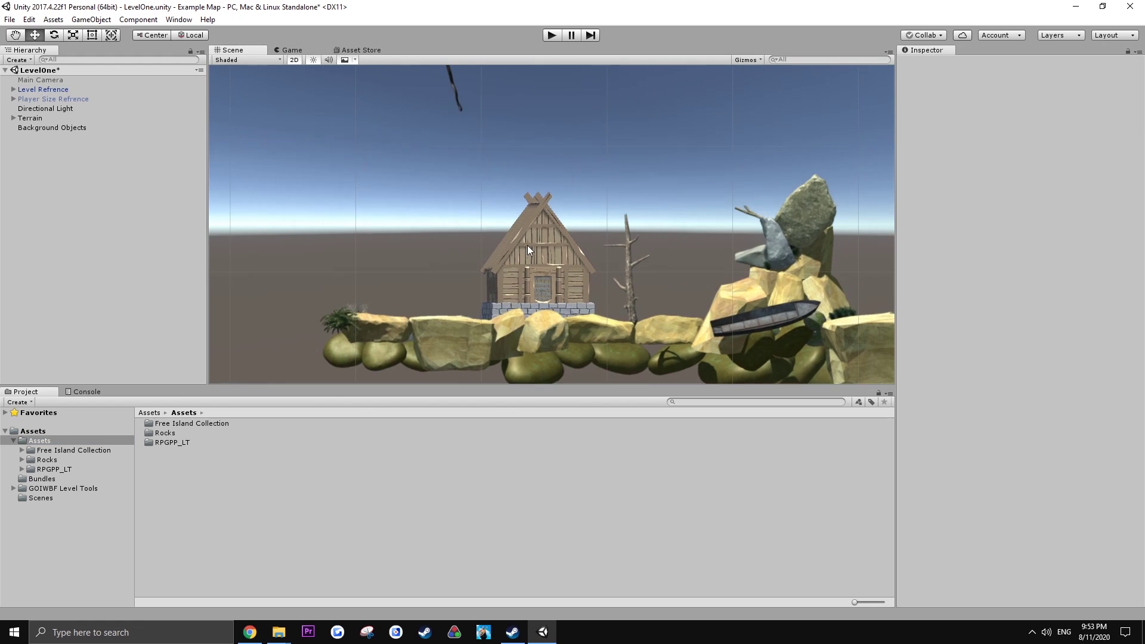
pyautogui.scroll(-1, 459, 202)
pyautogui.moveTo(457, 200); pyautogui.dragTo(454, 239, button='middle')
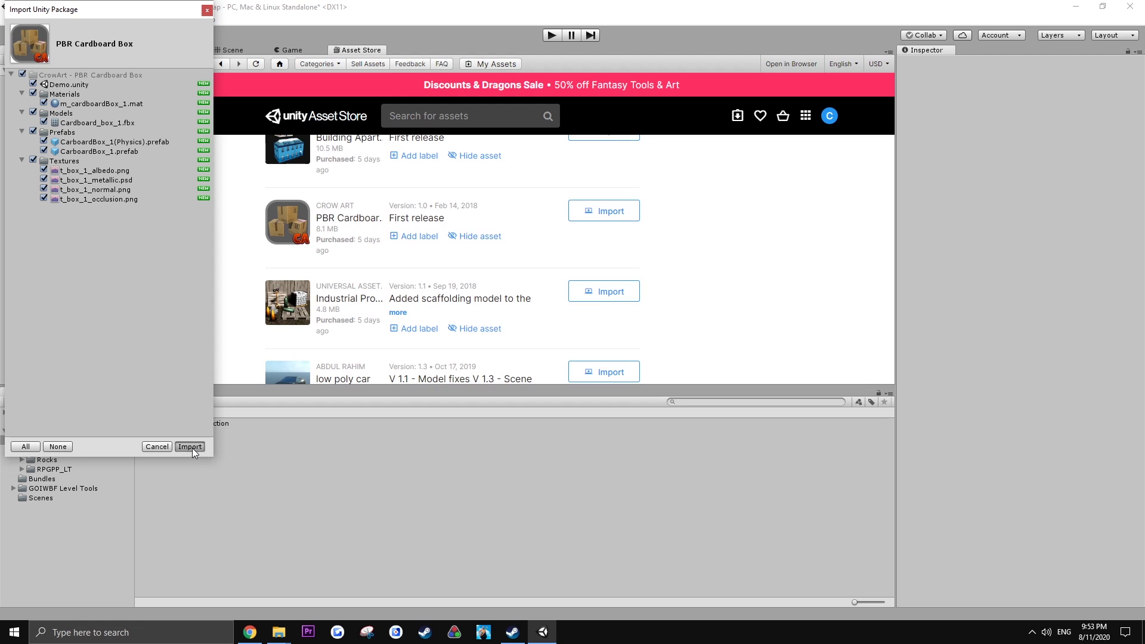
# Import the complete PBR Cardboard Box package and place its CarboardBox_1 prefab in the scene.
pyautogui.click(189, 447)
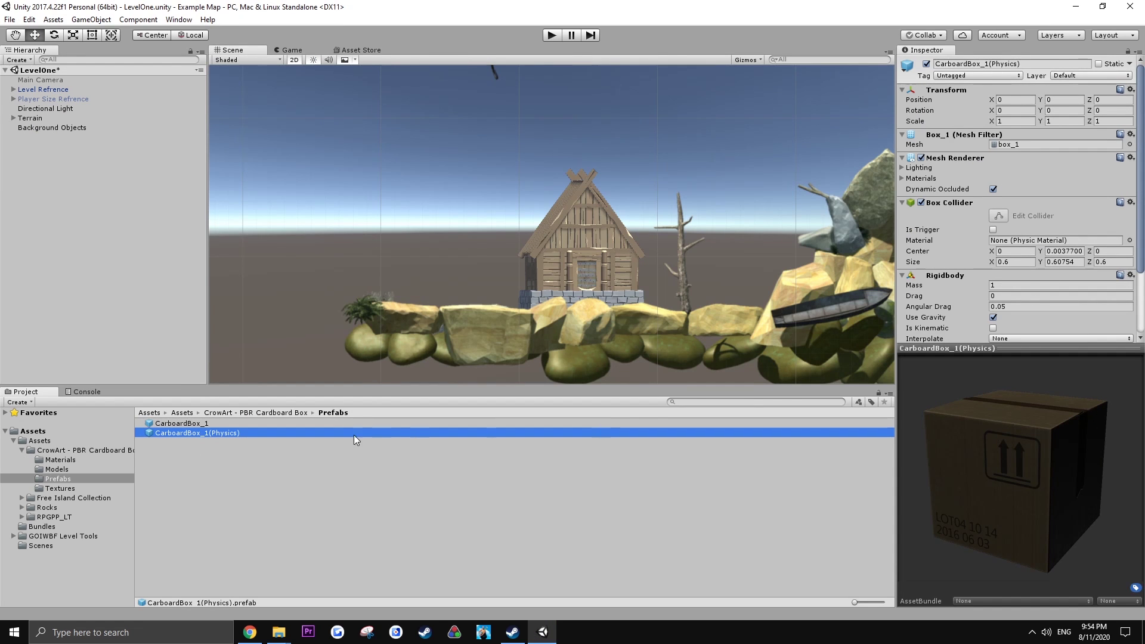
pyautogui.click(179, 424)
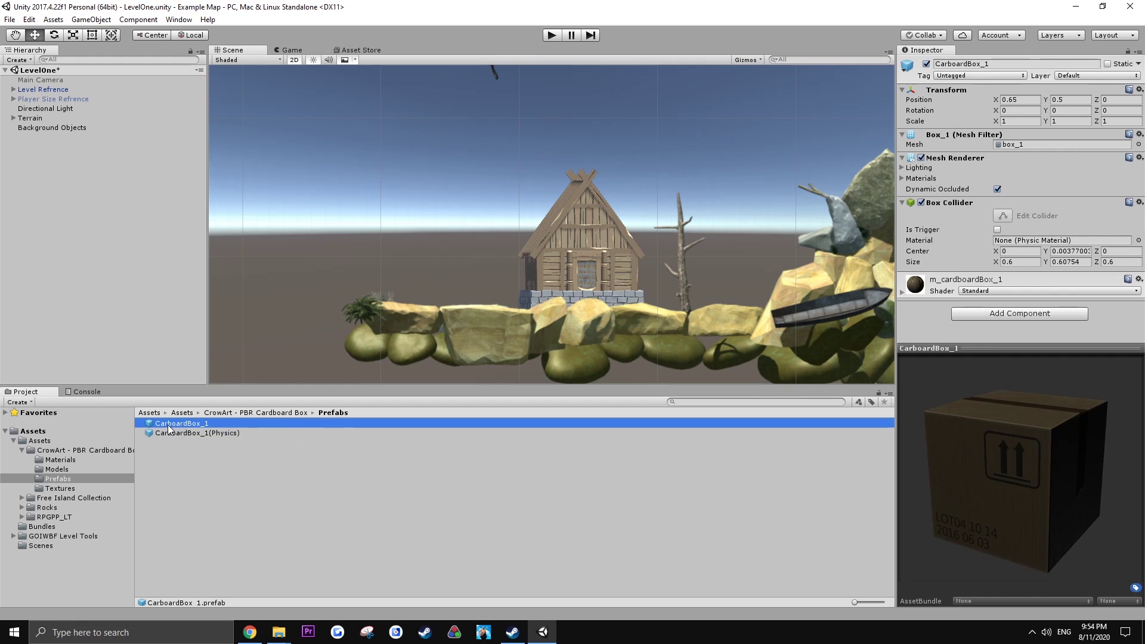
pyautogui.moveTo(167, 428); pyautogui.dragTo(664, 201)
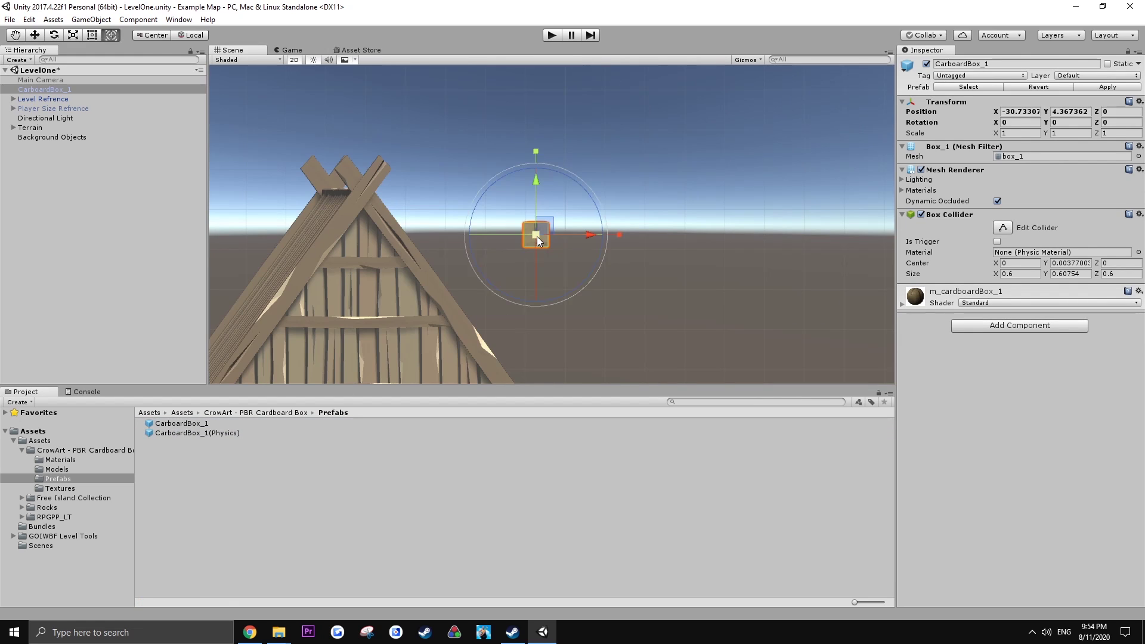
# Scale the cardboard box uniformly to about 3.22 and move it above the house to about X -29.71, Y 7.66.
pyautogui.moveTo(536, 235); pyautogui.dragTo(628, 164)
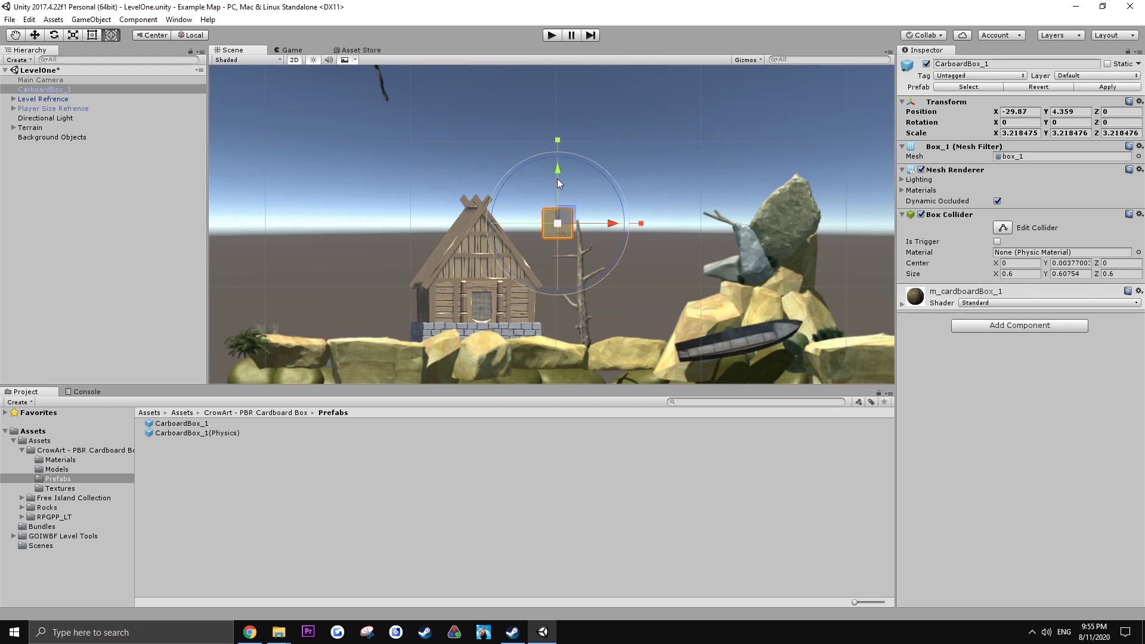
pyautogui.moveTo(557, 178); pyautogui.dragTo(567, 124)
pyautogui.moveTo(614, 176); pyautogui.dragTo(615, 174)
pyautogui.press('f')
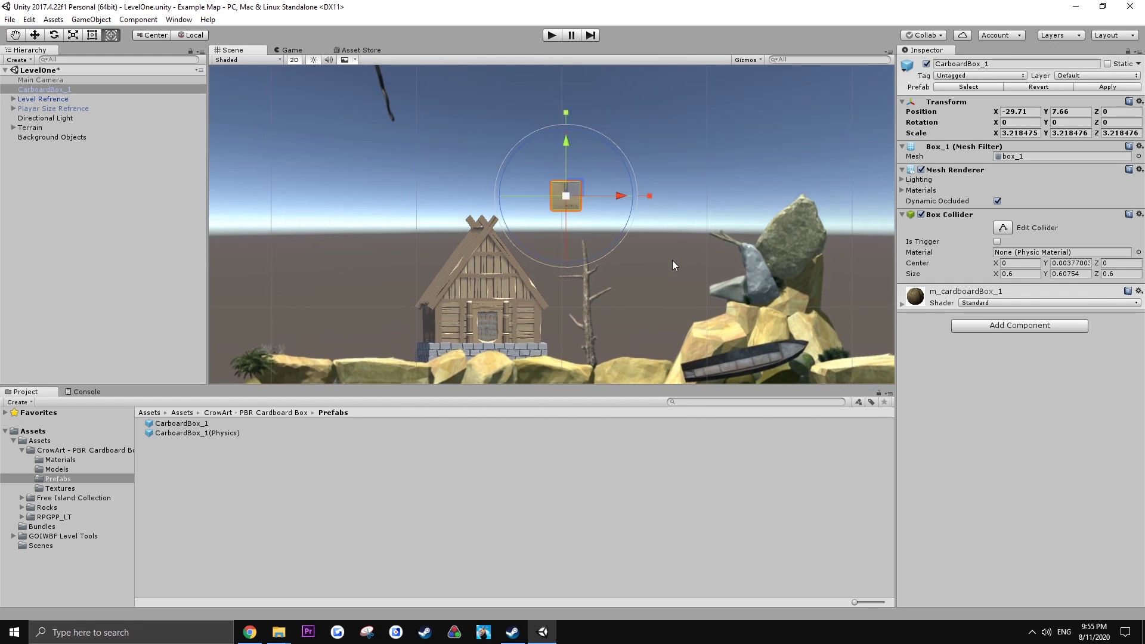
# Try to add a Rigidbody 2D component to the cardboard box.
pyautogui.click(978, 327)
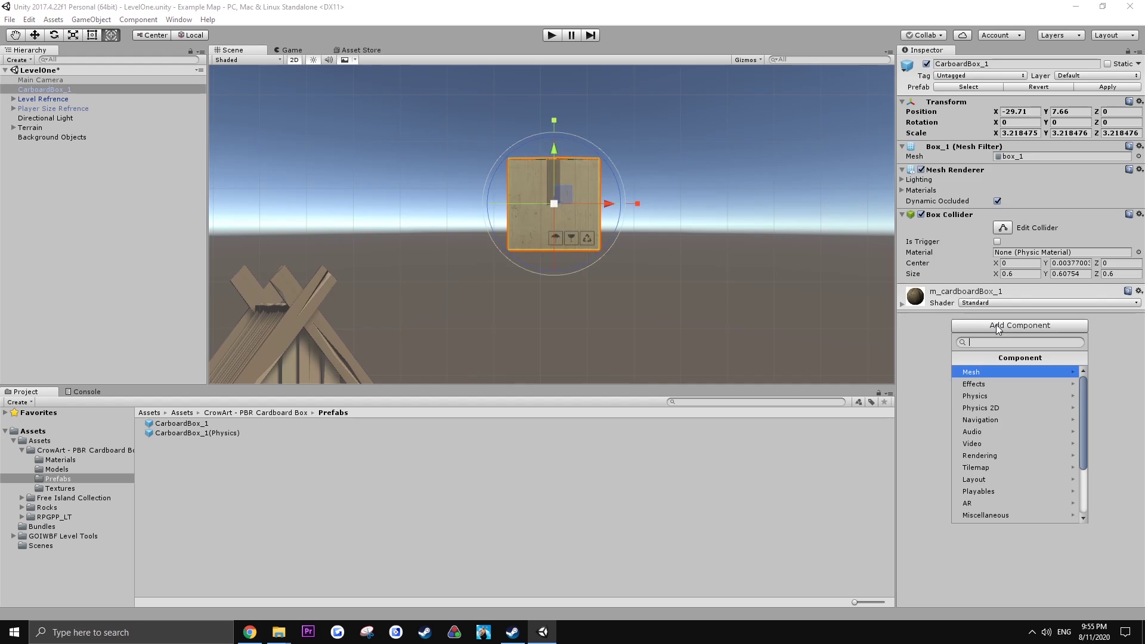
pyautogui.click(999, 408)
pyautogui.click(981, 373)
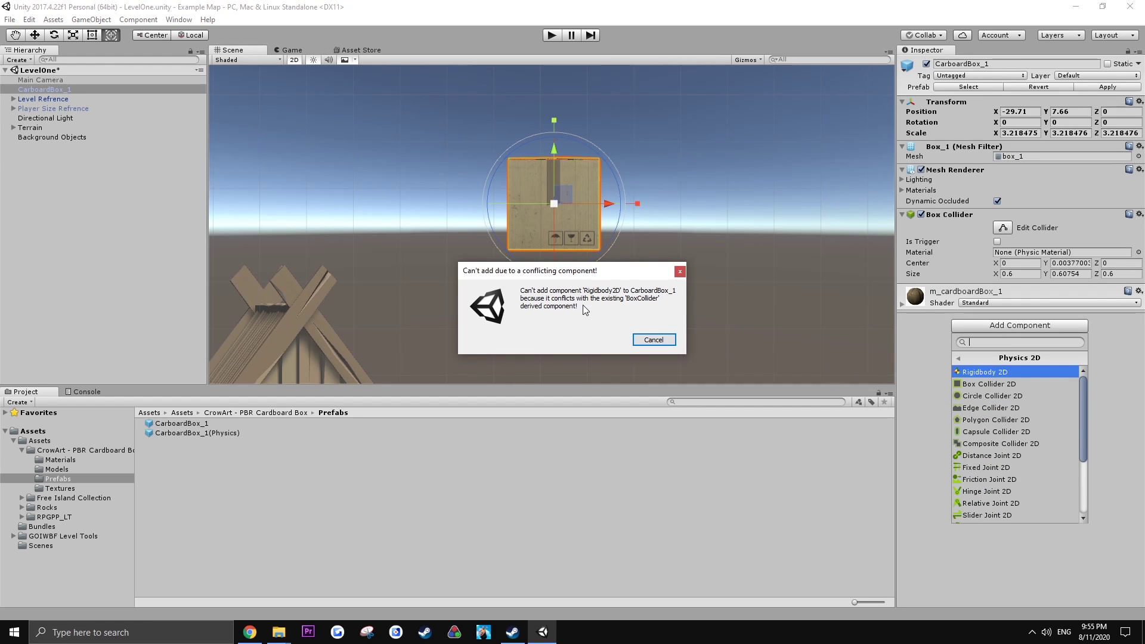
pyautogui.click(653, 339)
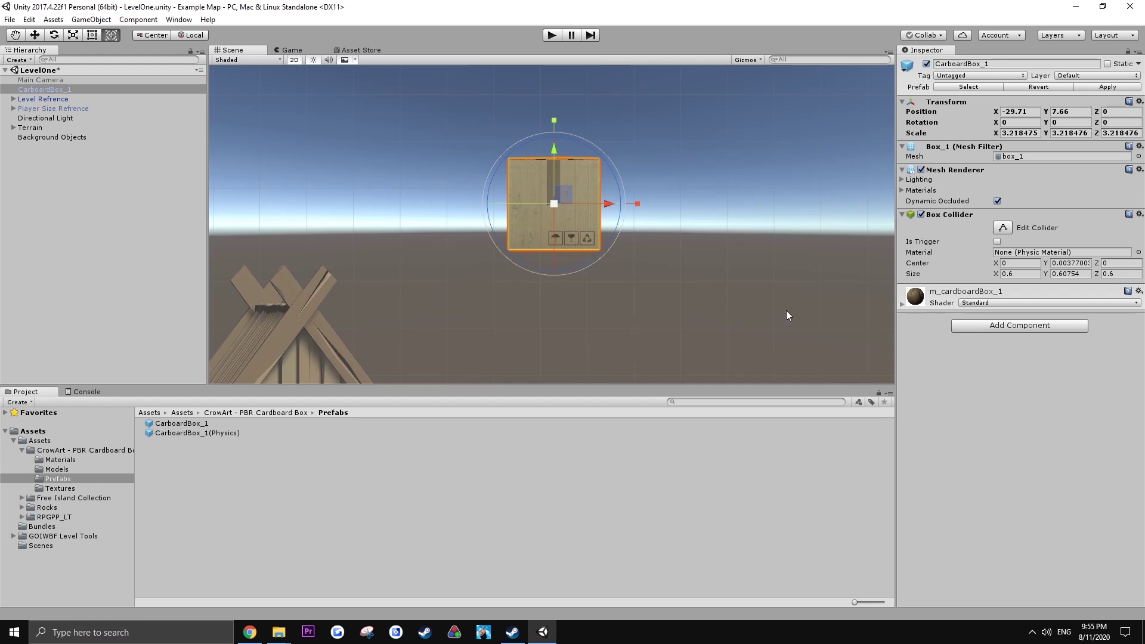
# Replace the cardboard box's Box Collider with a Rigidbody 2D component and collapse the new component's settings.
pyautogui.rightClick(944, 219)
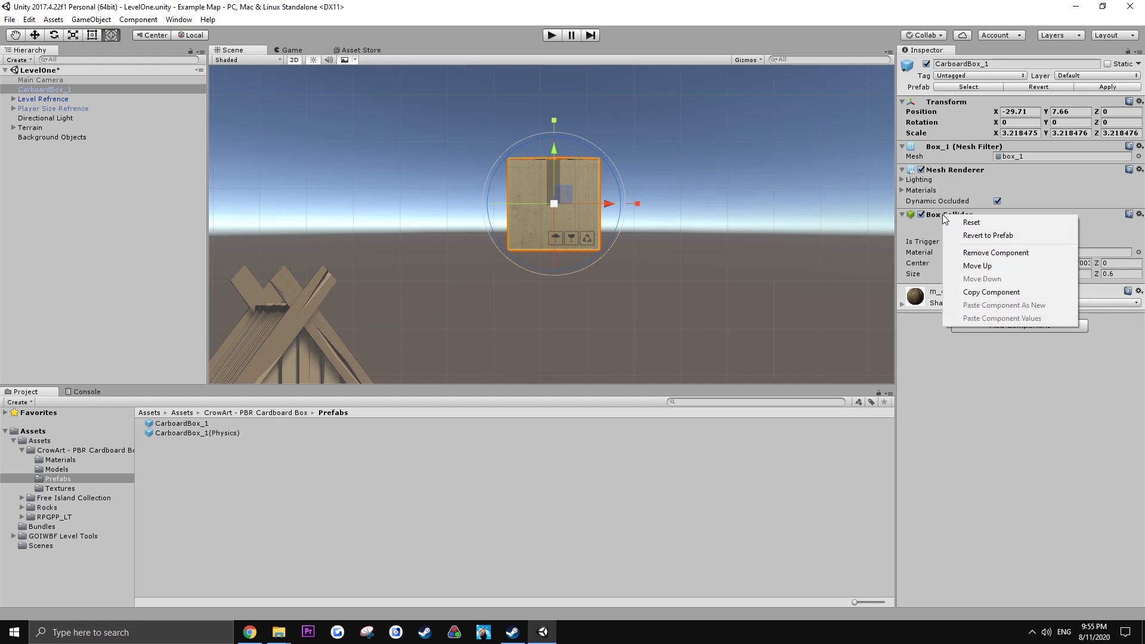
pyautogui.click(992, 254)
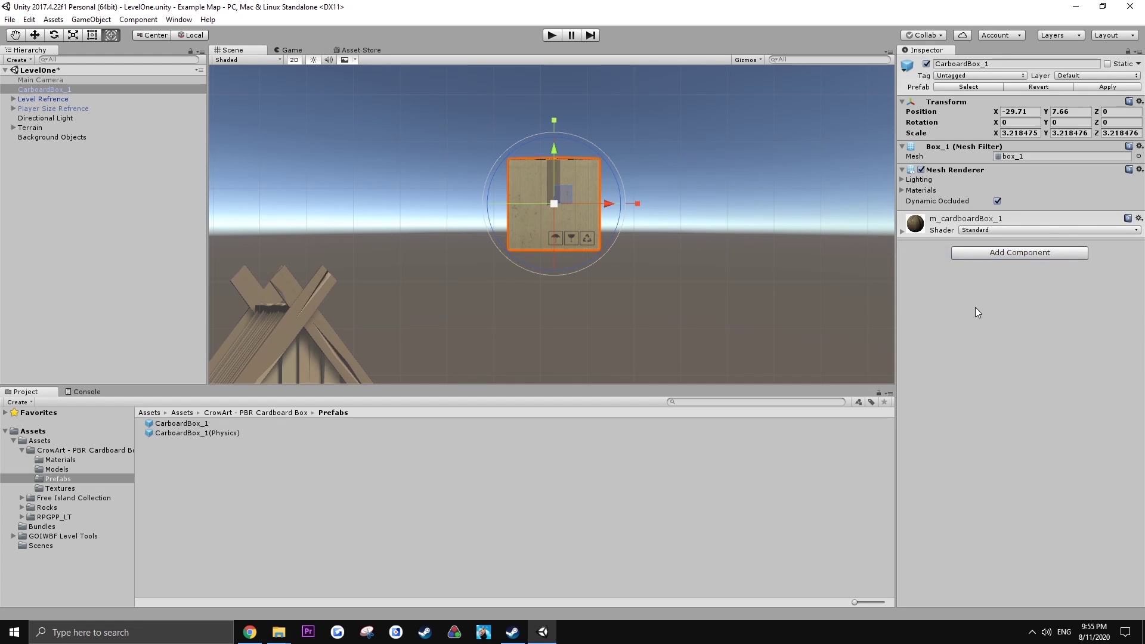
pyautogui.click(1005, 255)
pyautogui.click(993, 334)
pyautogui.click(983, 301)
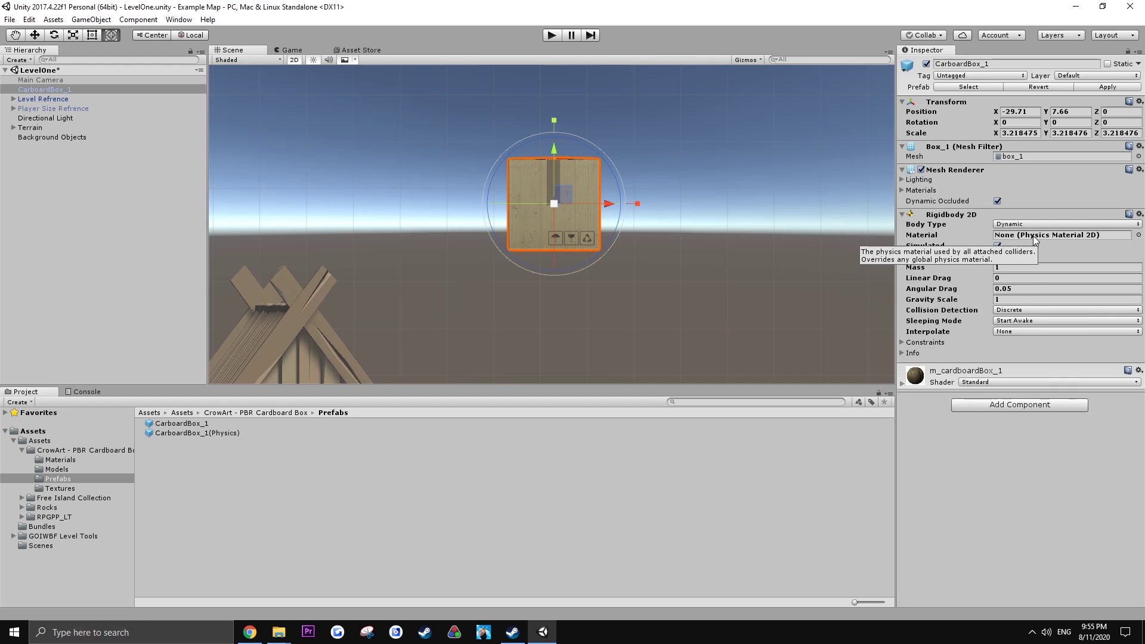
pyautogui.click(1003, 269)
pyautogui.click(903, 215)
# Add a Box Collider 2D to the cardboard box and edit its height to about 0.605.
pyautogui.click(997, 264)
pyautogui.click(1008, 345)
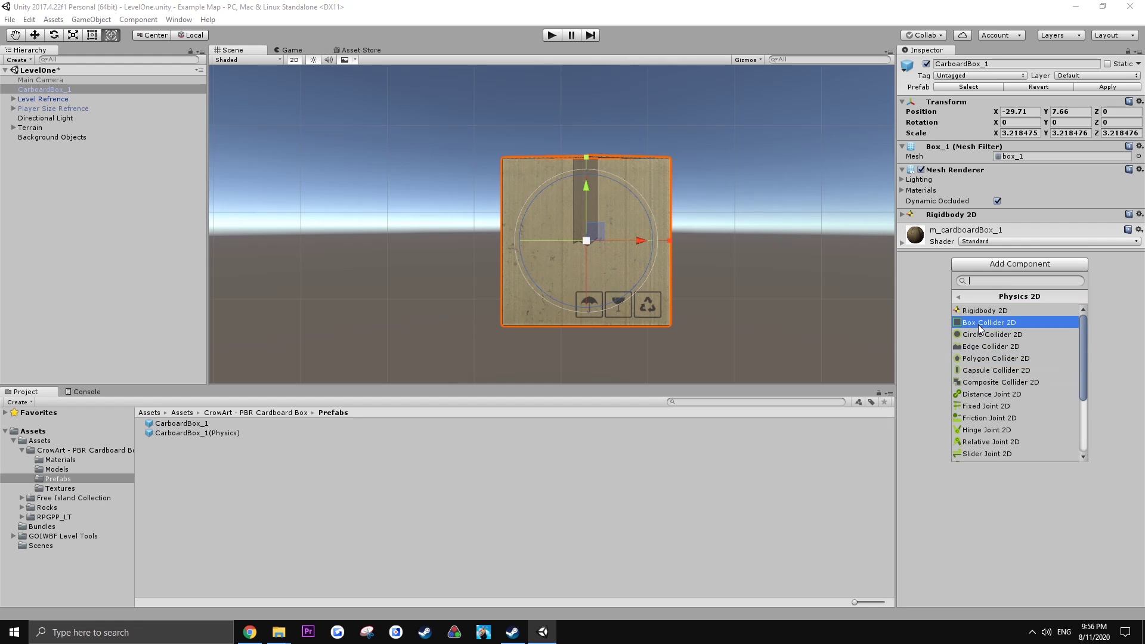
pyautogui.click(981, 324)
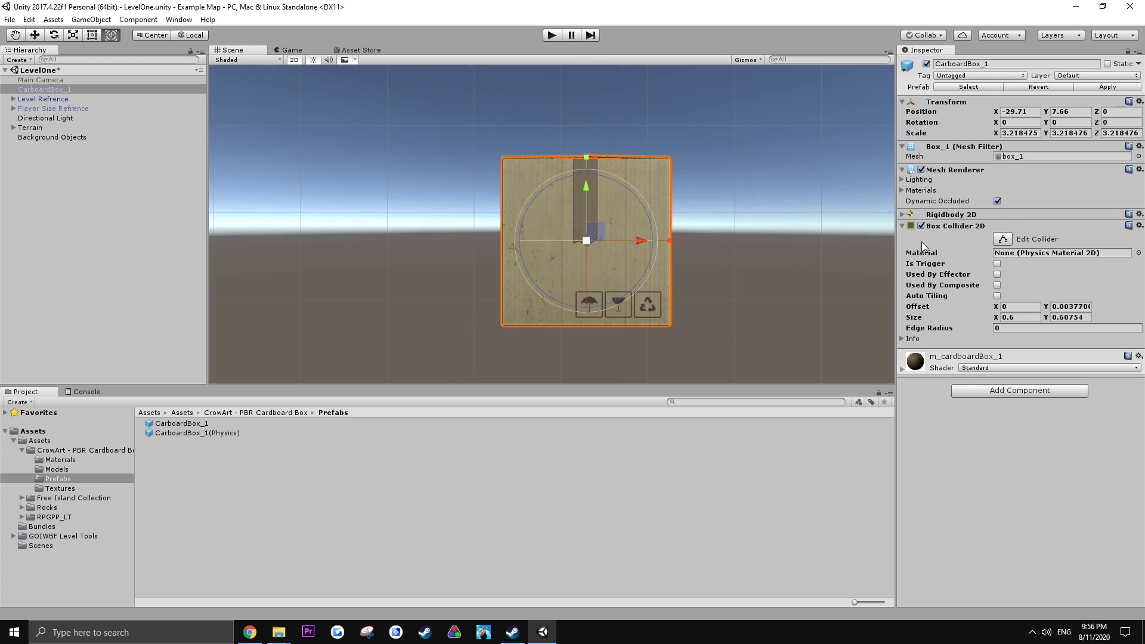
pyautogui.click(1003, 239)
# Assign the cardboard box to the Terrain layer and set its Ground Col material to Cardboard.
pyautogui.click(1097, 75)
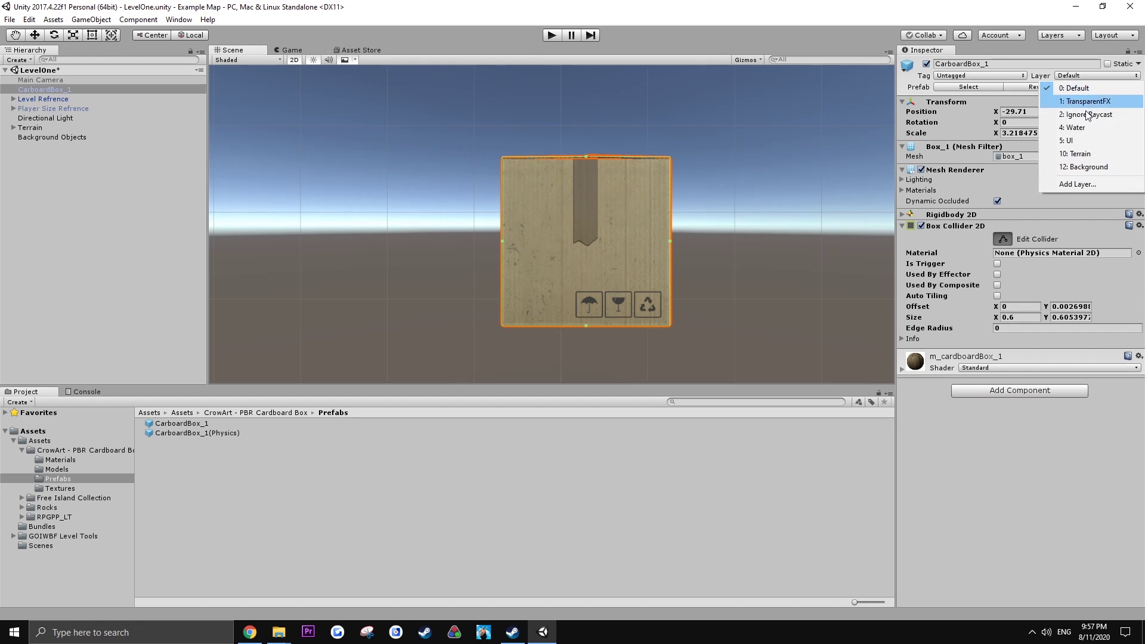
pyautogui.click(1080, 154)
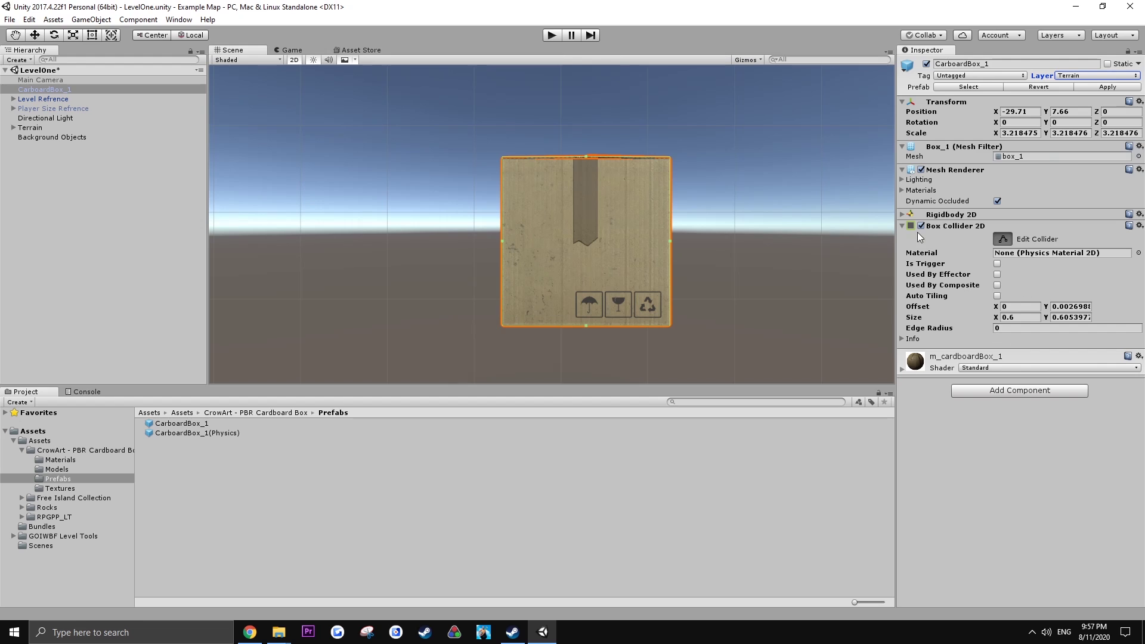
pyautogui.click(1030, 383)
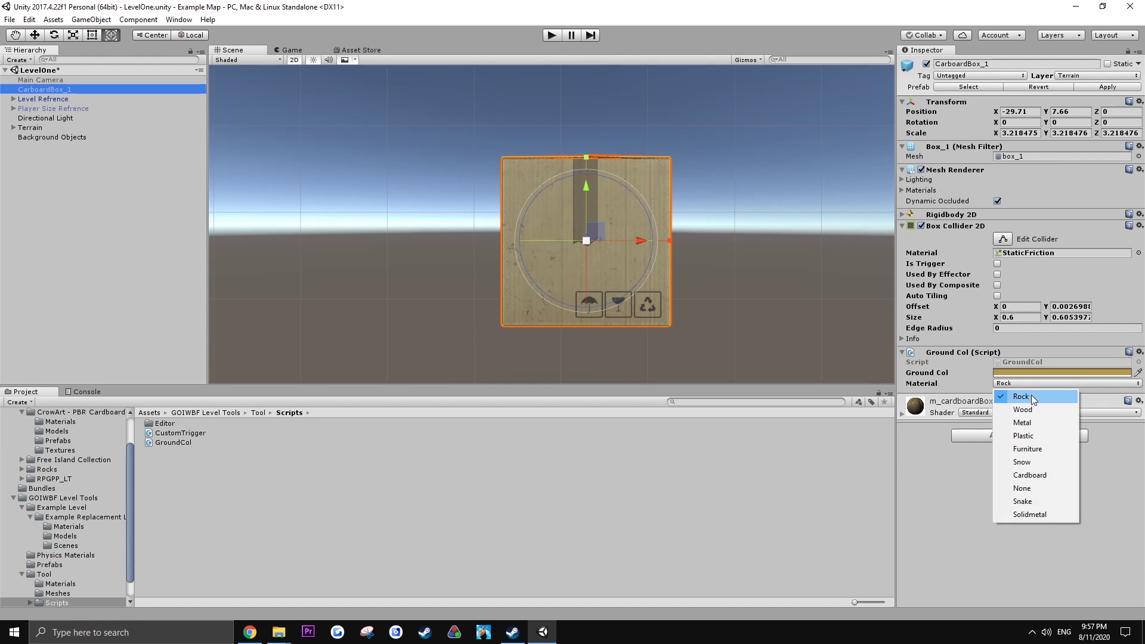
pyautogui.click(1041, 477)
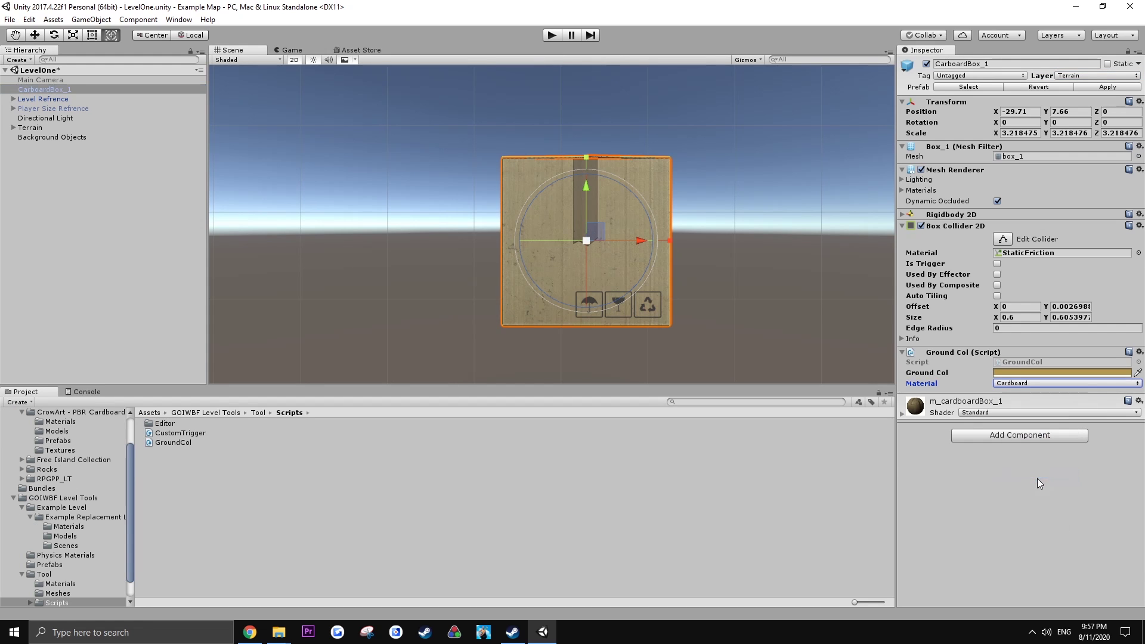
# Change the shader of the cardboard box's material to Standard (Specular setup).
pyautogui.scroll(-5, 626, 312)
pyautogui.click(1001, 414)
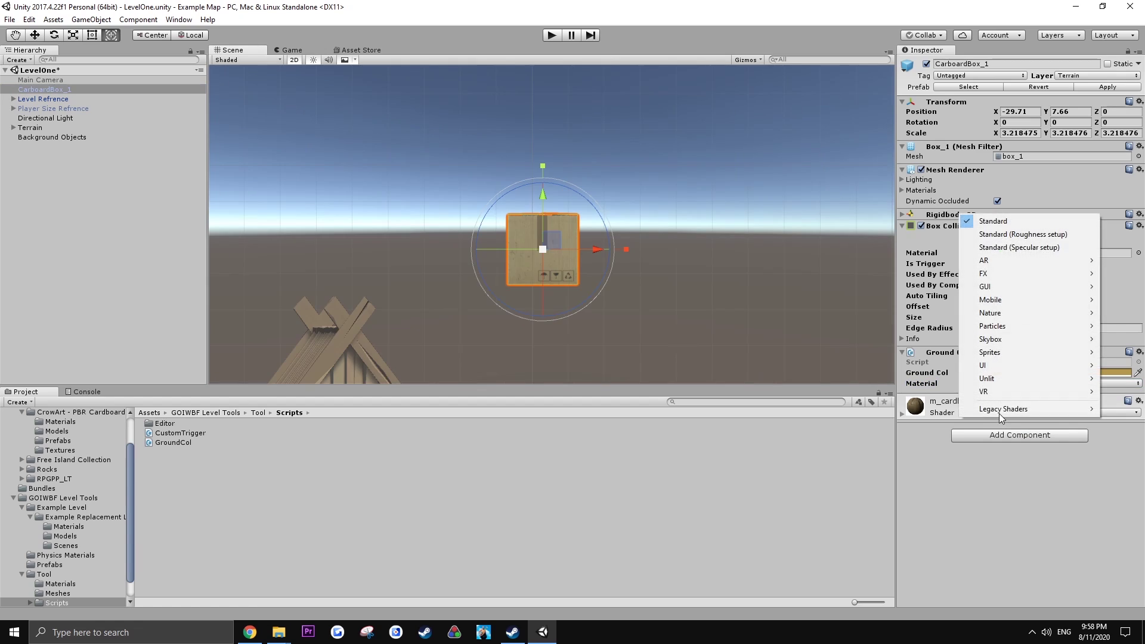
pyautogui.click(996, 249)
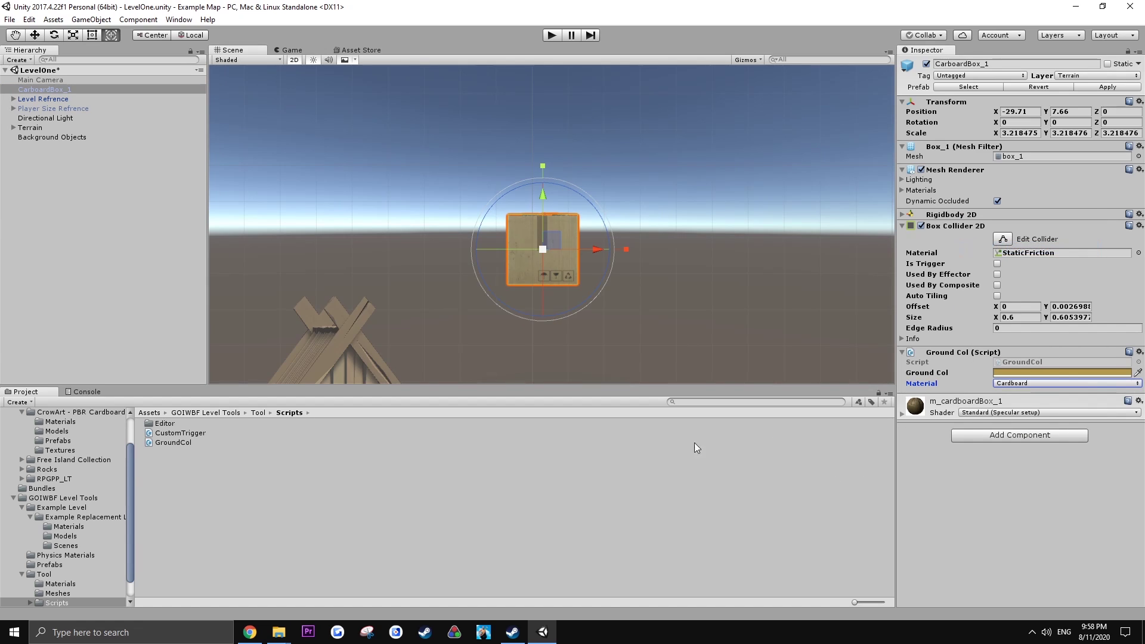
# Create an empty game object at the scene's root and name it startPos.
pyautogui.click(690, 310)
pyautogui.moveTo(322, 334); pyautogui.dragTo(425, 263, button='middle')
pyautogui.scroll(-10, 424, 263)
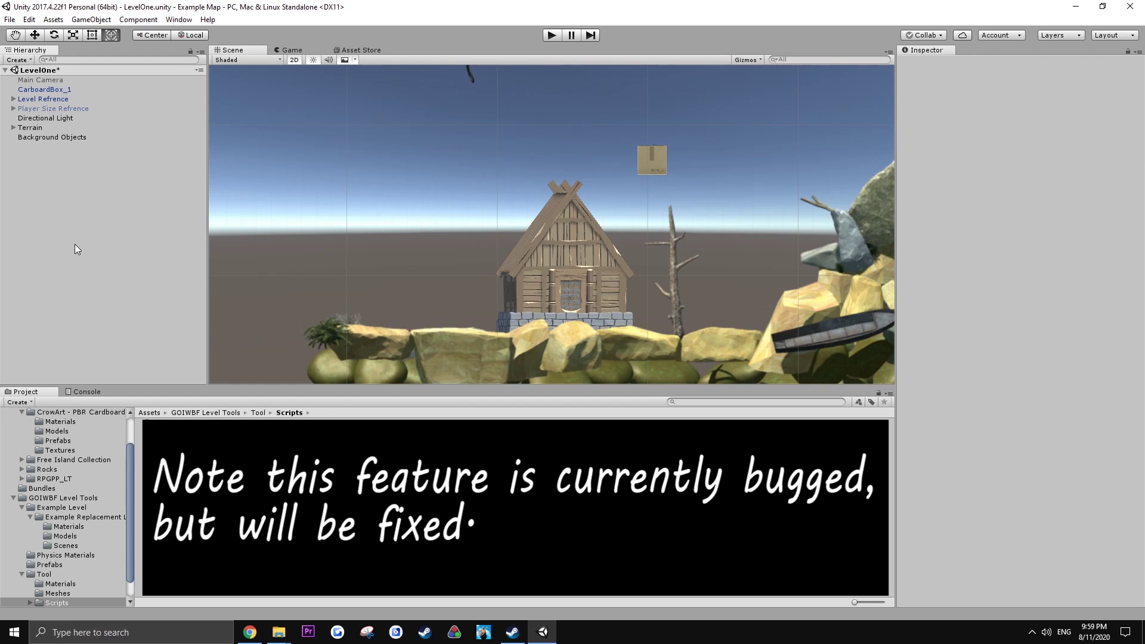
pyautogui.rightClick(70, 216)
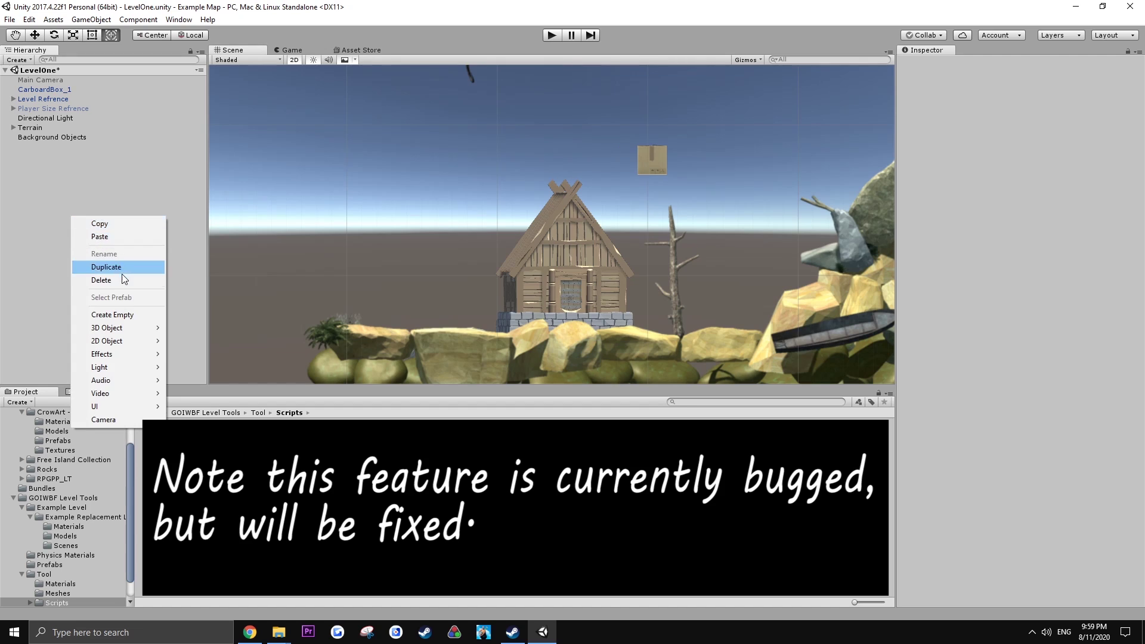
pyautogui.click(113, 316)
pyautogui.rightClick(56, 145)
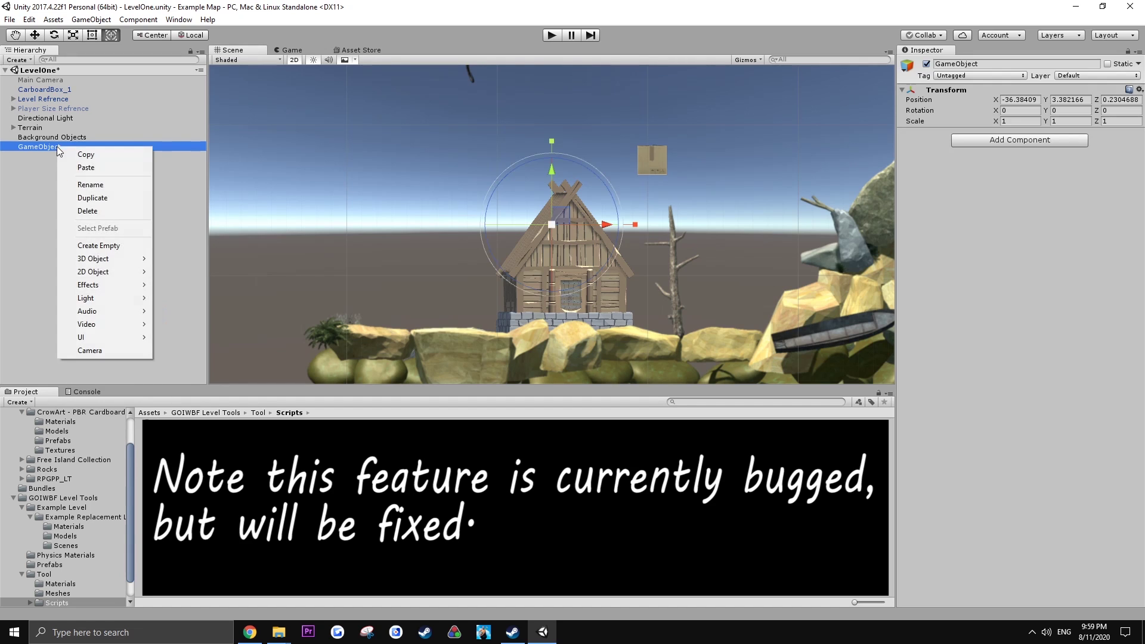
pyautogui.click(95, 185)
pyautogui.write('startPos')
# Move startPos beside the house, above the rocks at the far left end of the terrain.
pyautogui.moveTo(606, 225); pyautogui.dragTo(458, 225)
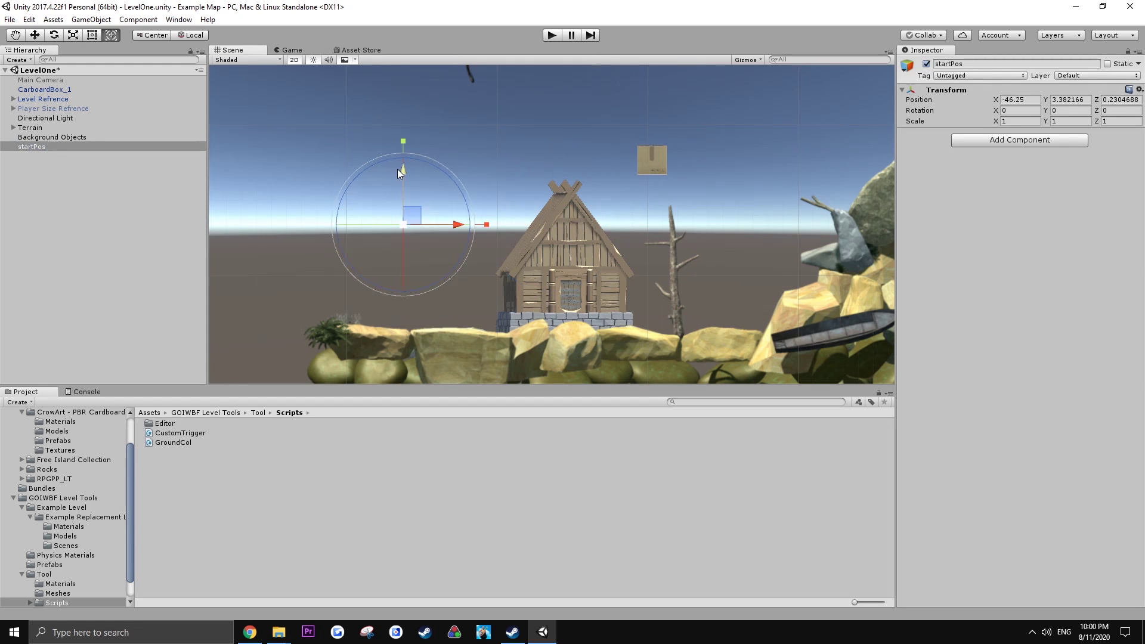
pyautogui.moveTo(406, 172); pyautogui.dragTo(410, 230)
pyautogui.moveTo(458, 282); pyautogui.dragTo(389, 285)
pyautogui.moveTo(349, 252); pyautogui.dragTo(366, 197)
pyautogui.moveTo(401, 230); pyautogui.dragTo(416, 232)
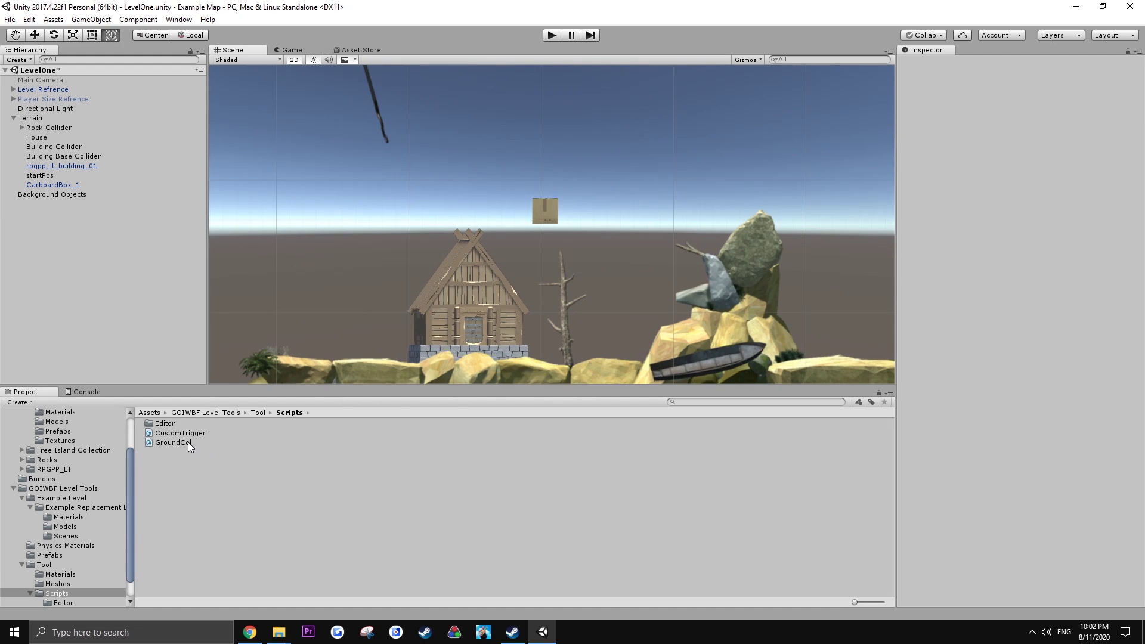
# Examine the CustomTrigger script in the GOIWBF Level Tools > Tool > Scripts folder.
pyautogui.click(200, 436)
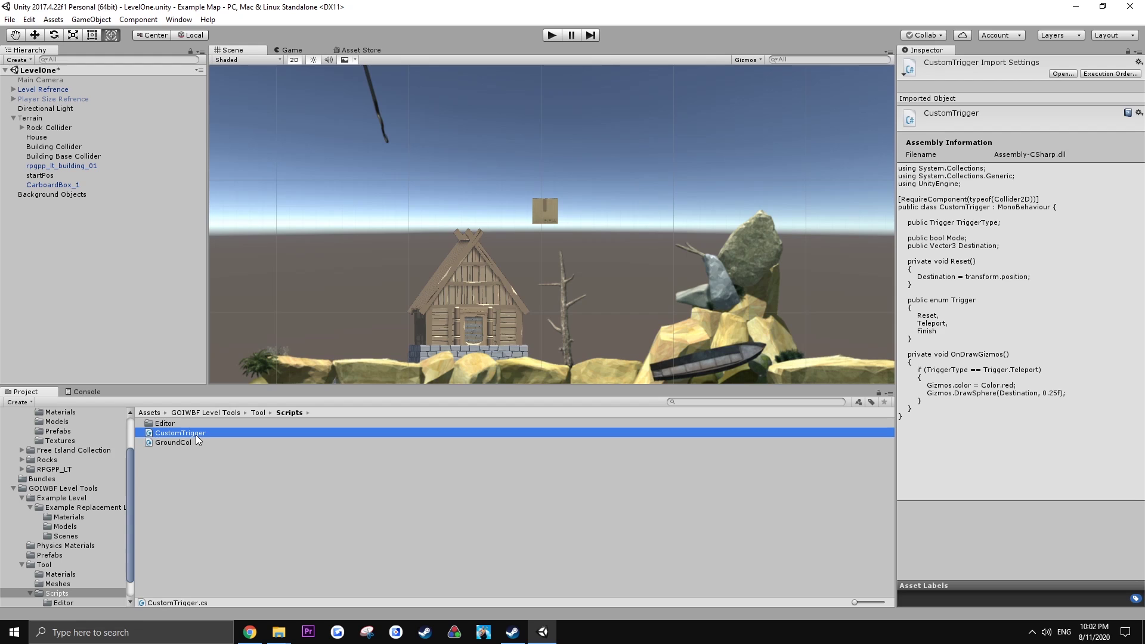
pyautogui.click(185, 412)
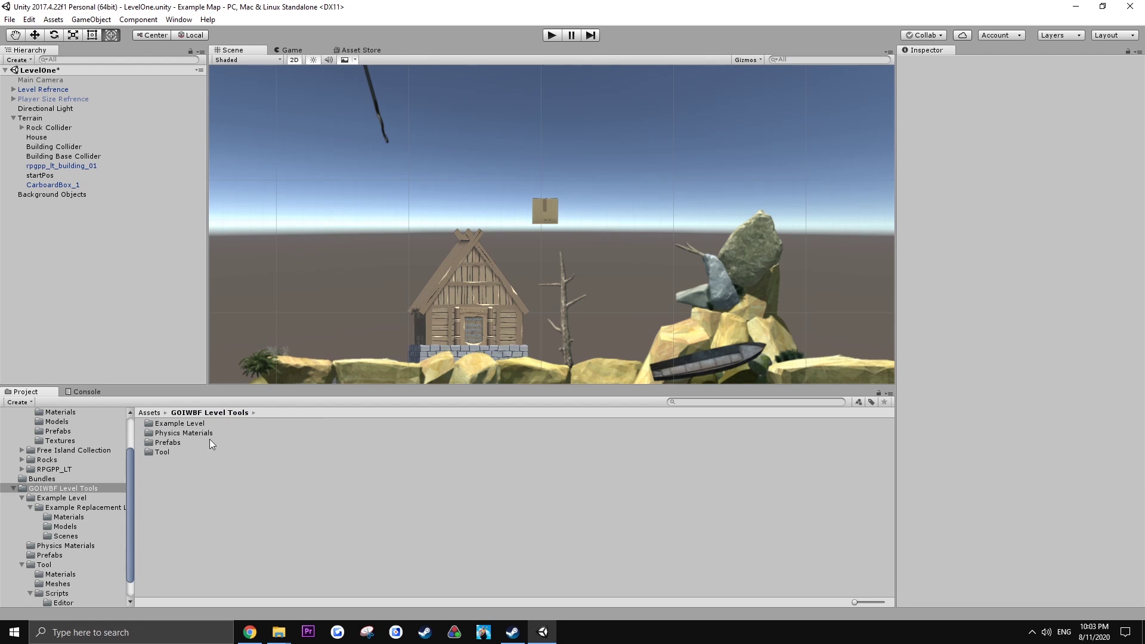
pyautogui.doubleClick(164, 451)
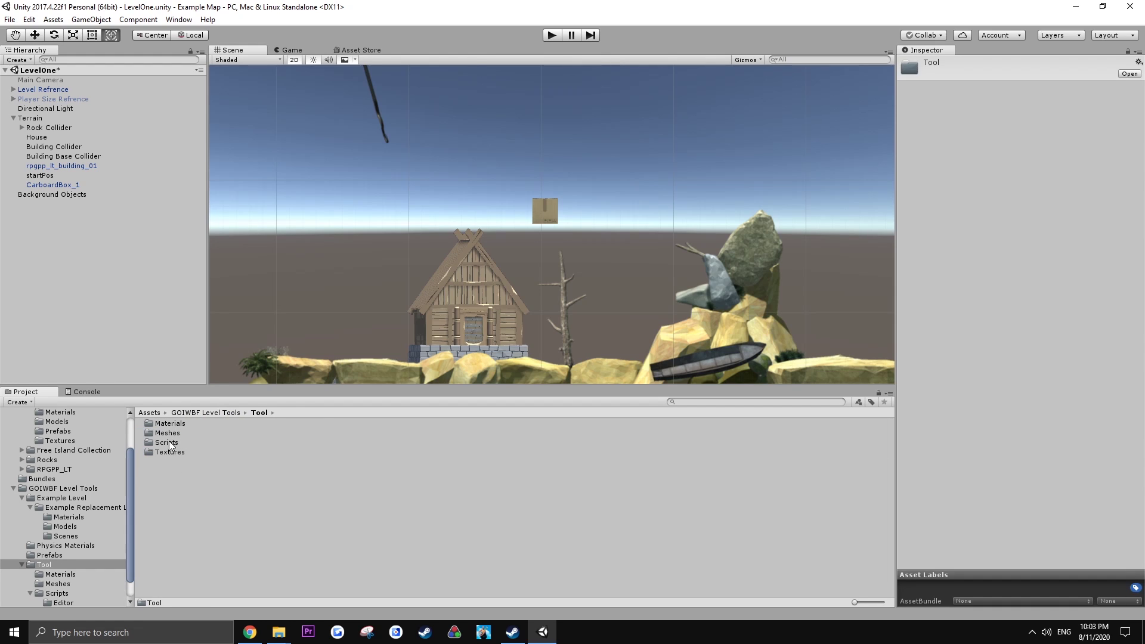
pyautogui.doubleClick(167, 443)
pyautogui.click(180, 433)
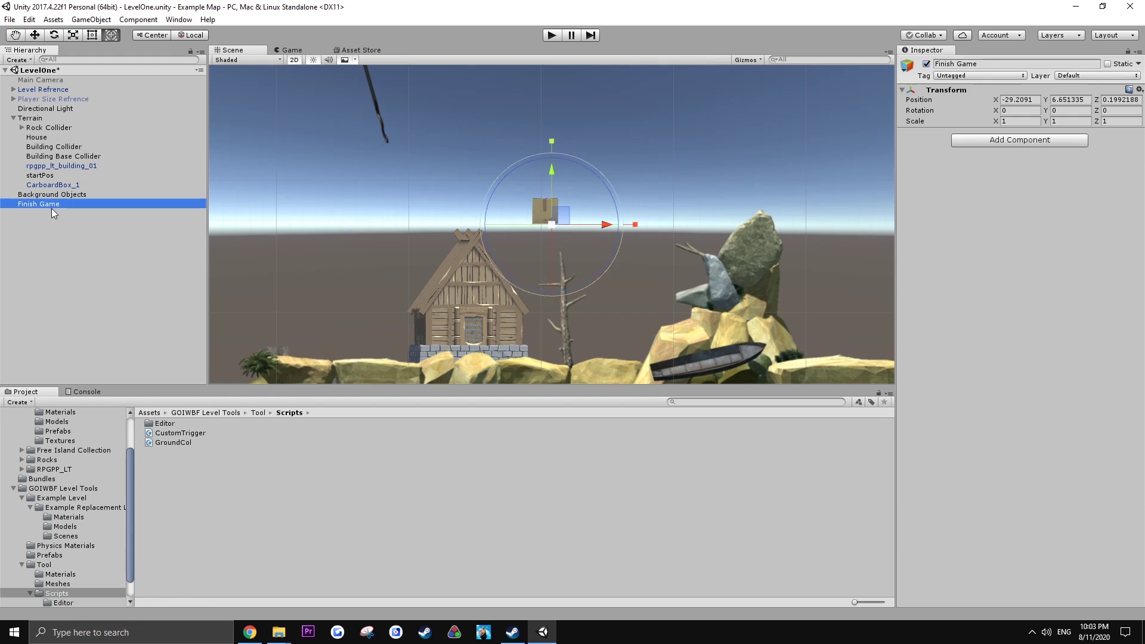
# Create an empty game object named Finish Game and add a Box Collider 2D to it.
pyautogui.click(49, 206)
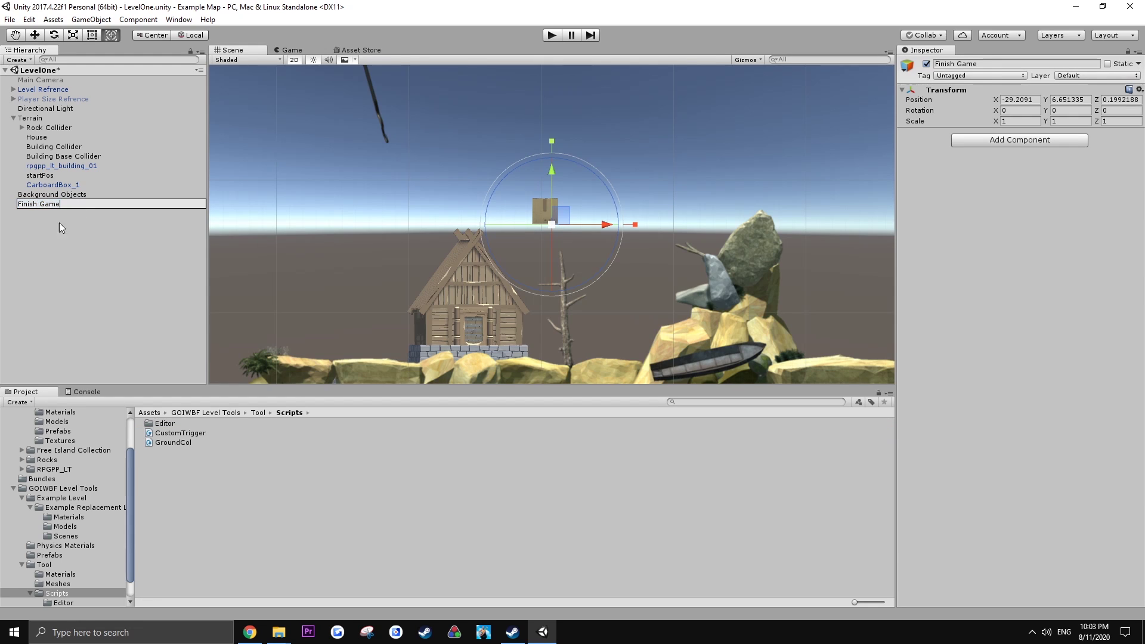
pyautogui.press('Return')
pyautogui.click(1016, 142)
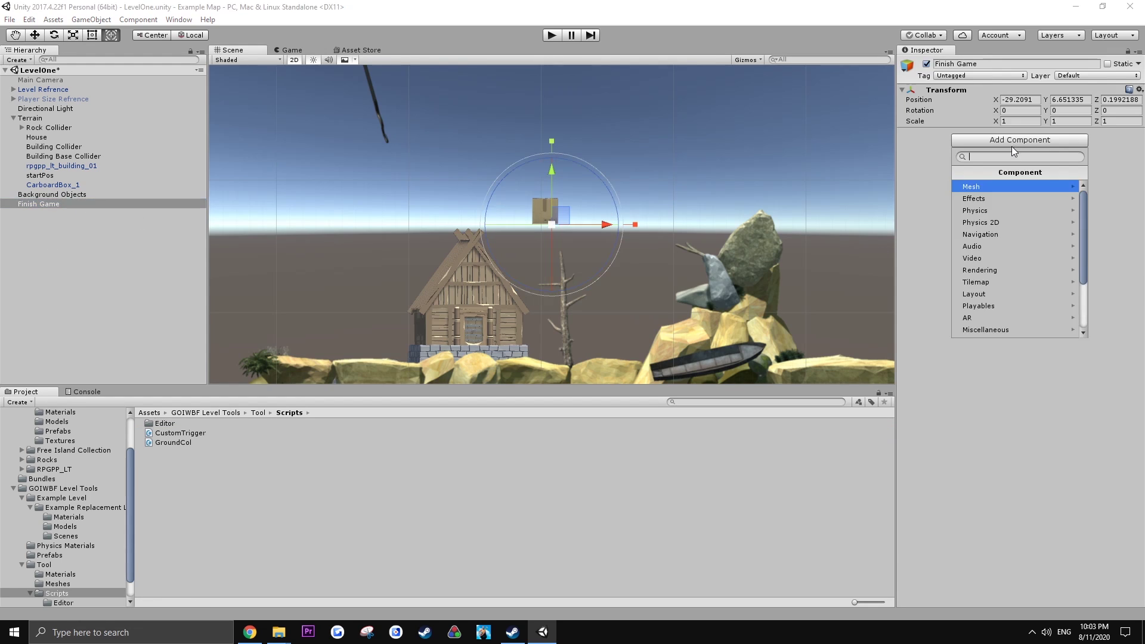
pyautogui.click(1003, 221)
pyautogui.click(989, 199)
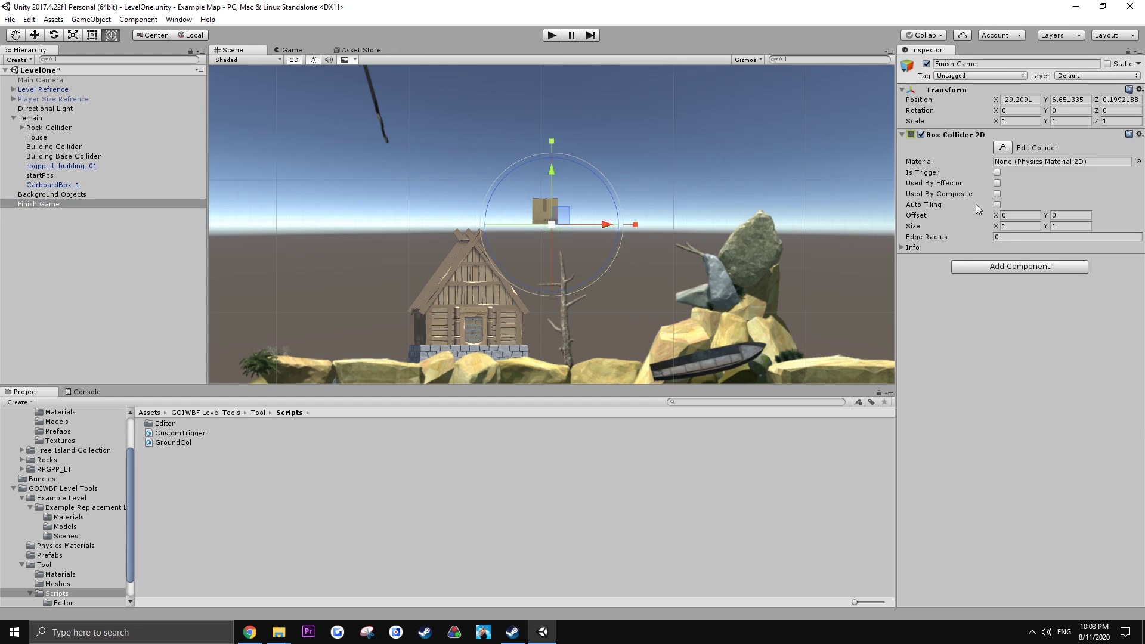
# Place Finish Game, scaled to about 9.59, at about X 41.39, Y 85.62 and give it a CustomTrigger script of type Finish.
pyautogui.moveTo(552, 172); pyautogui.dragTo(829, 152)
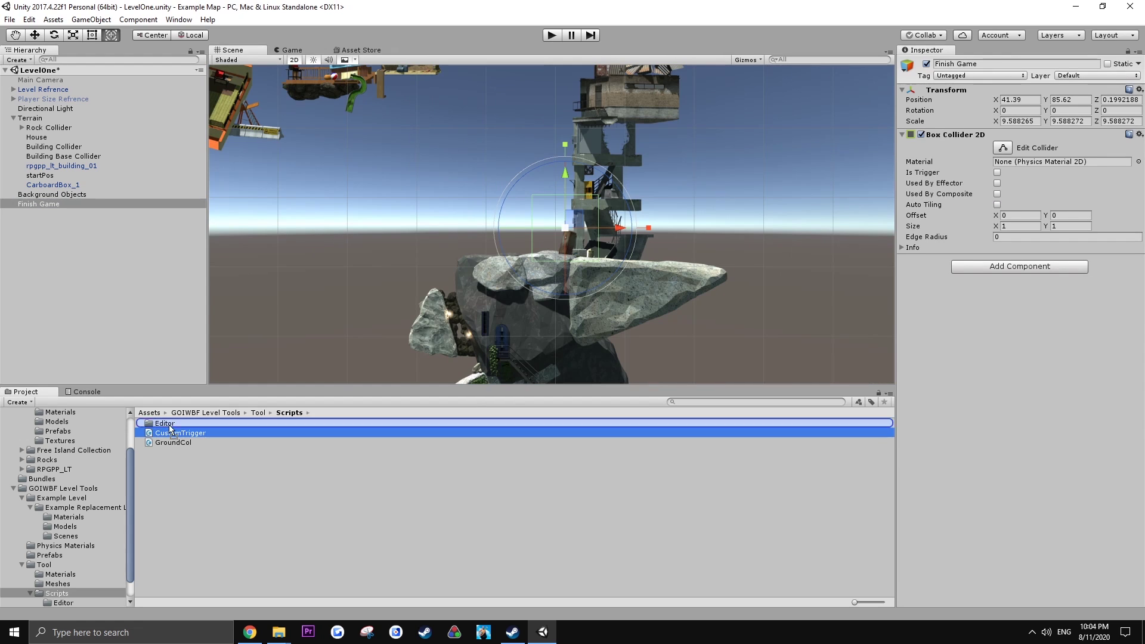
pyautogui.moveTo(170, 429); pyautogui.dragTo(37, 204)
pyautogui.press('F2')
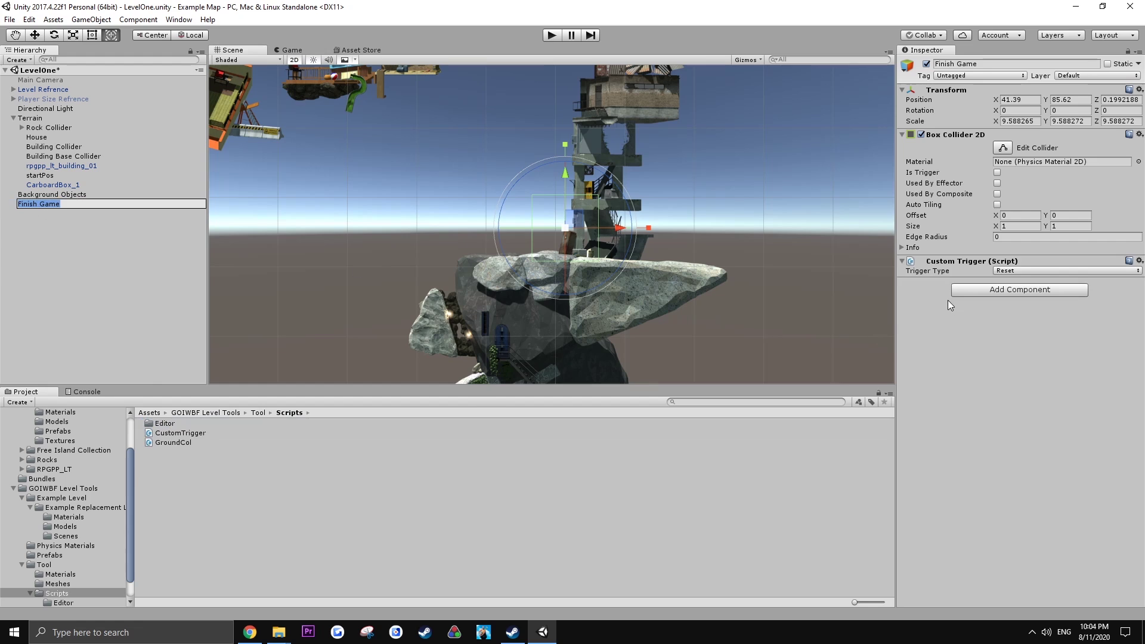
pyautogui.click(1048, 270)
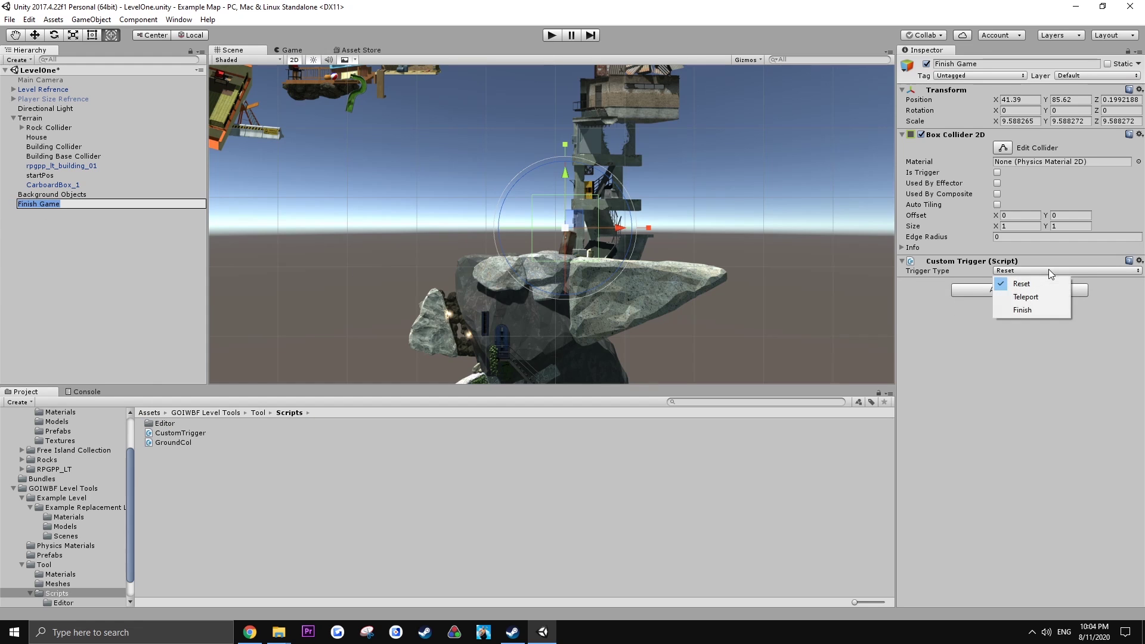
pyautogui.click(1024, 311)
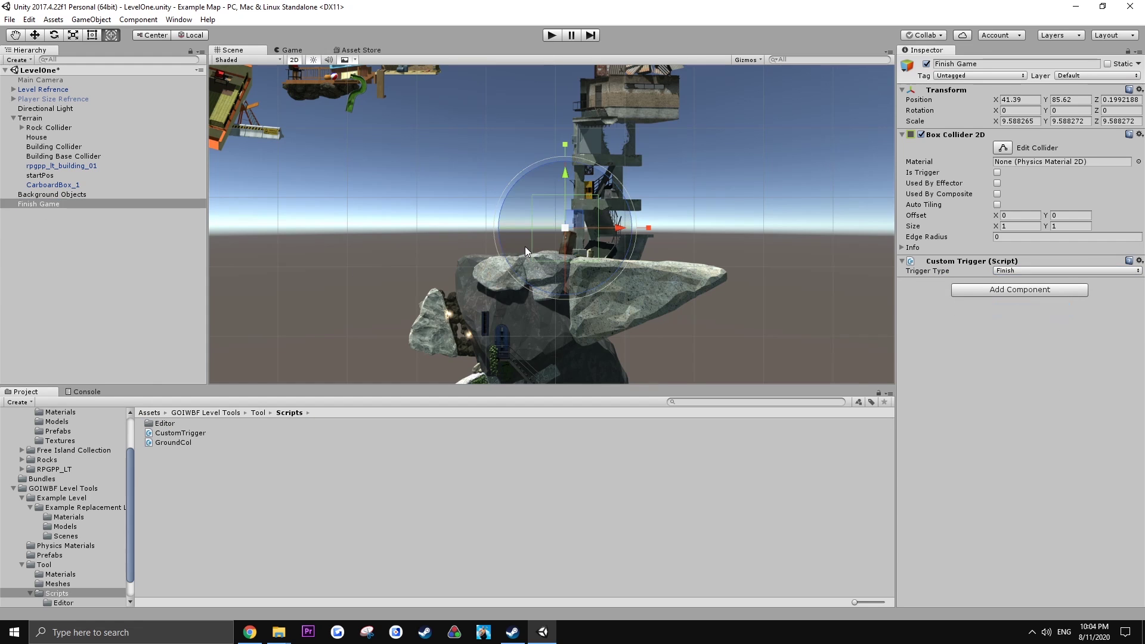
# Rename the new empty game object to Crystal.
pyautogui.scroll(1, 525, 245)
pyautogui.scroll(1, 525, 245)
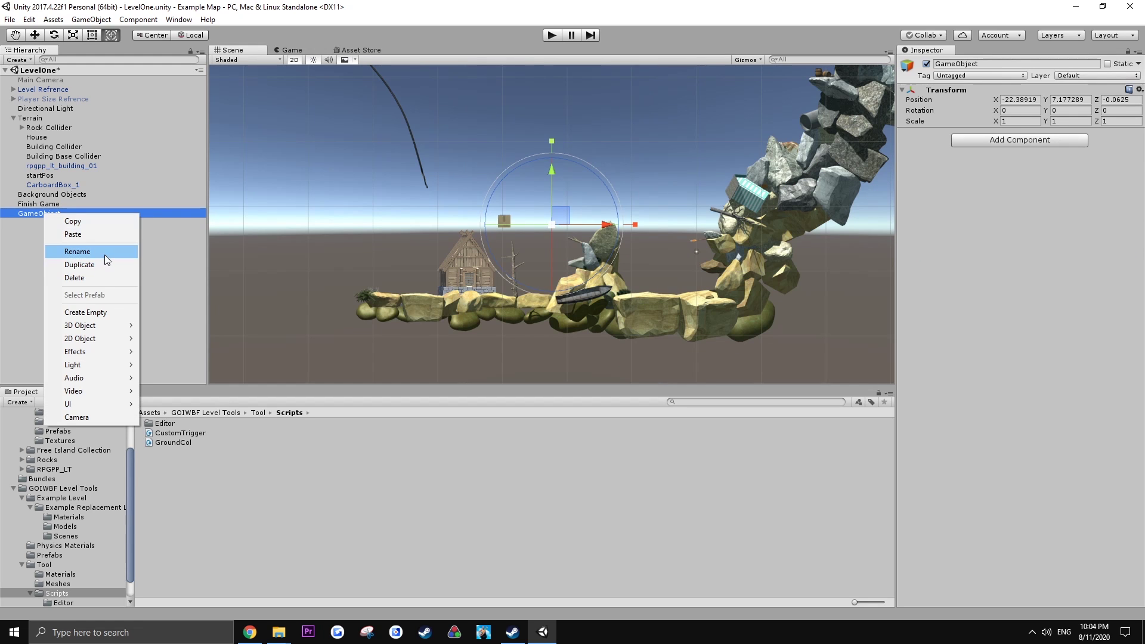
pyautogui.click(105, 255)
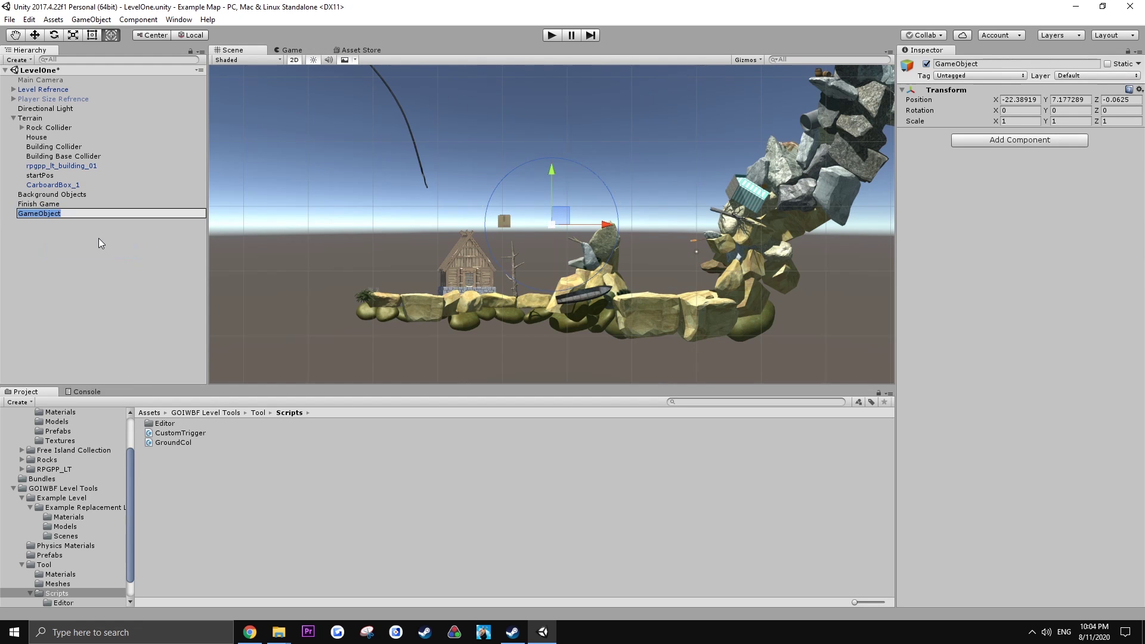
pyautogui.write('Crys')
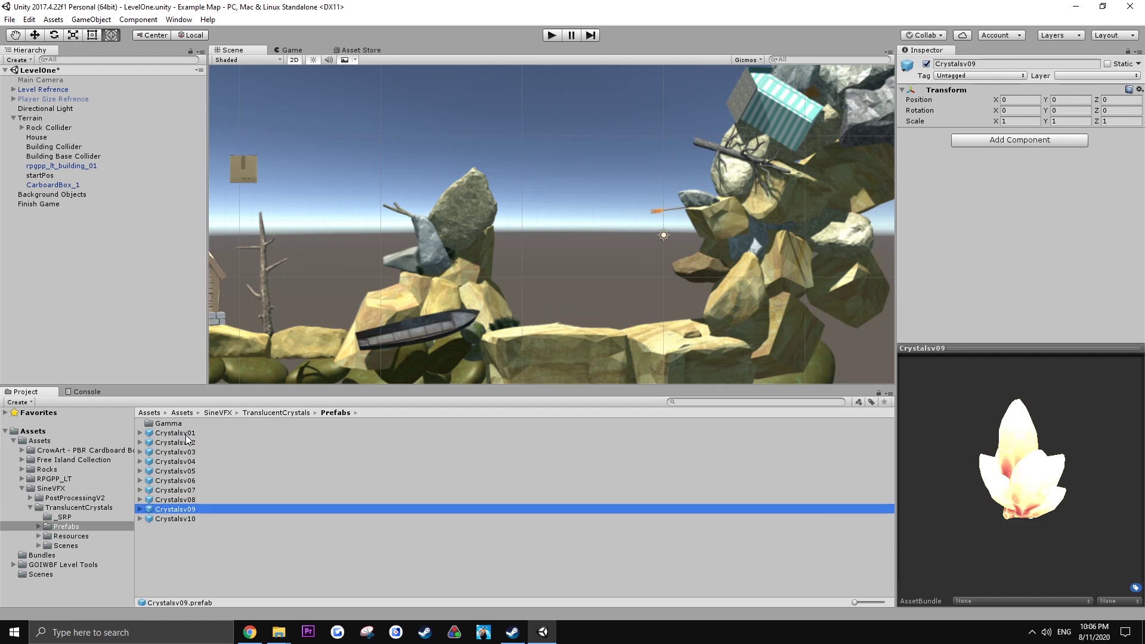
# Place the Crystalsv08 prefab in the level on the rocks to the right of the boat.
pyautogui.press('Up')
pyautogui.press('Up')
pyautogui.press('Up')
pyautogui.press('Up')
pyautogui.press('Up')
pyautogui.moveTo(176, 499); pyautogui.dragTo(665, 321)
pyautogui.press('f')
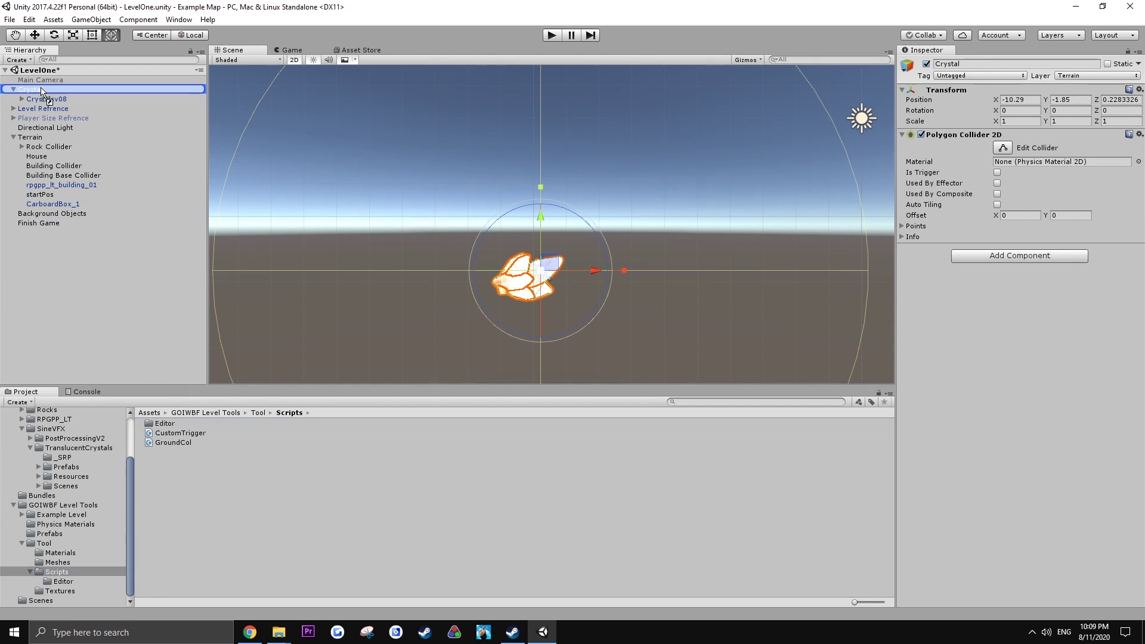
# Attach the CustomTrigger script to the Crystal object and set its trigger type to Teleport.
pyautogui.click(42, 89)
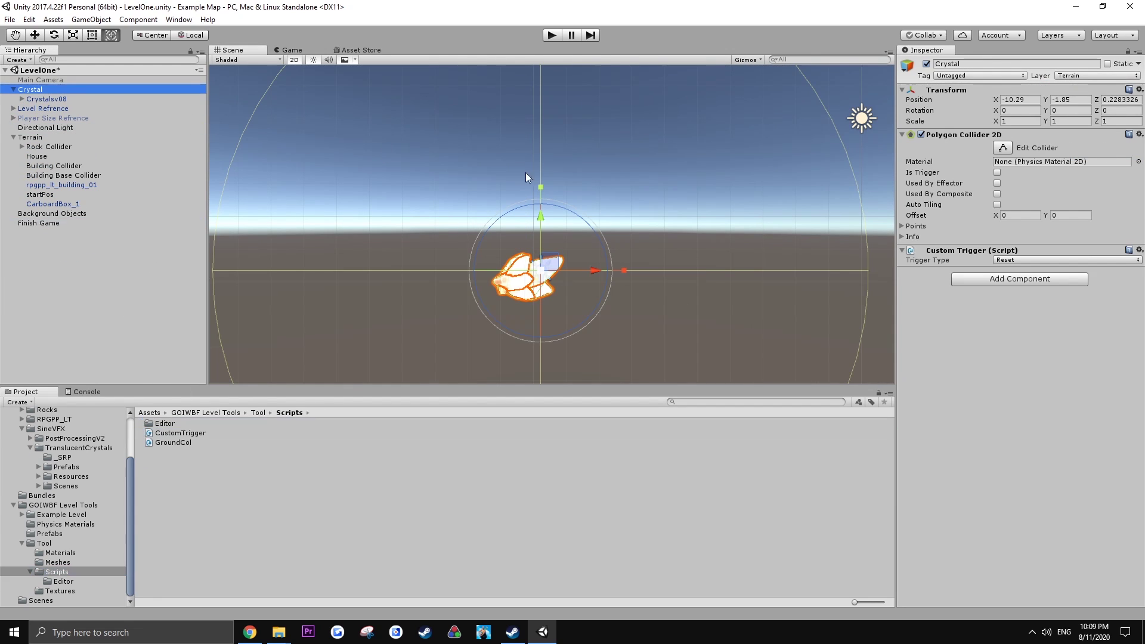
pyautogui.click(994, 257)
pyautogui.click(1027, 286)
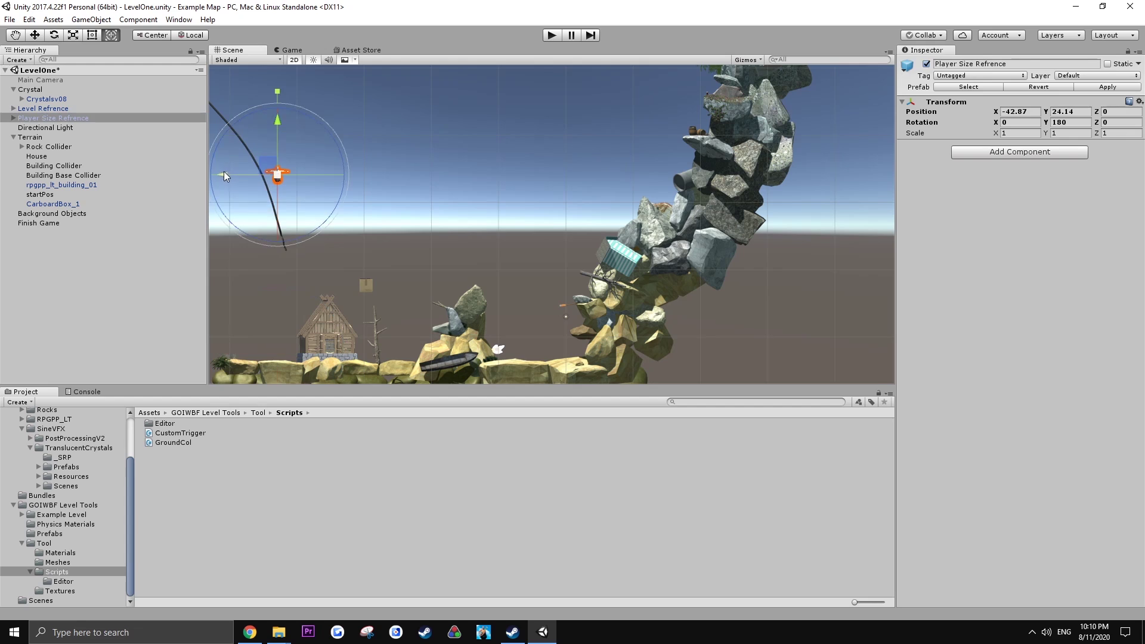
# Move the Player Size Refrence above the barrels on the mountain ledge, at about X 18.79, Y 32.7.
pyautogui.moveTo(223, 170); pyautogui.dragTo(506, 155)
pyautogui.moveTo(696, 126); pyautogui.dragTo(699, 70)
pyautogui.moveTo(639, 119); pyautogui.dragTo(637, 119)
pyautogui.press('f')
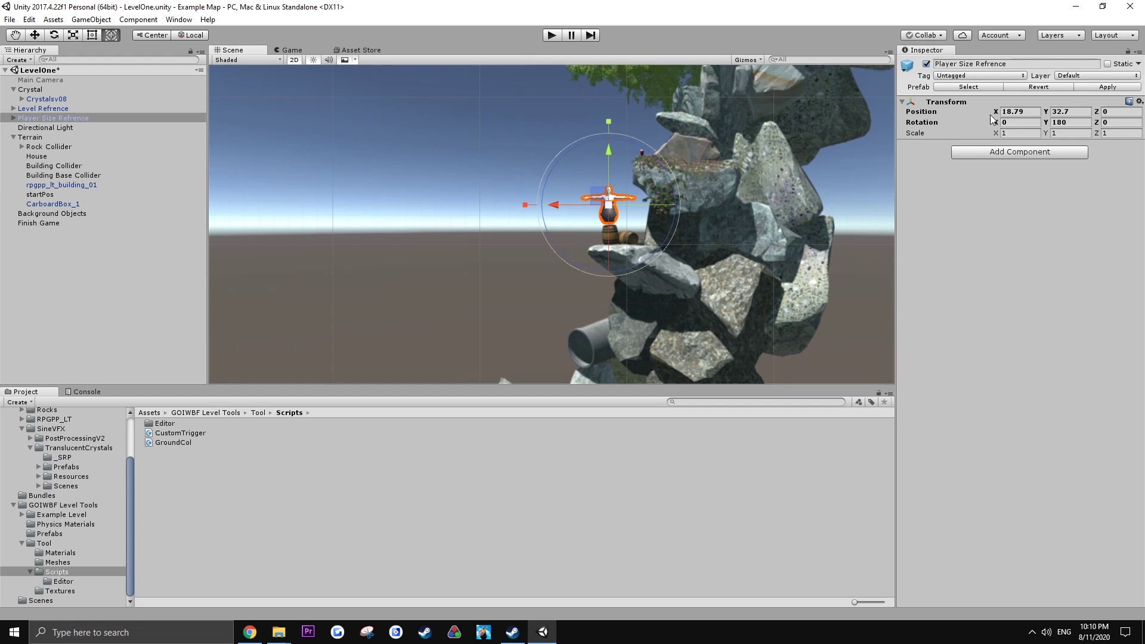
# Copy the player reference's position into Crystal's teleport destination as X 18.79, Y 32.7, Z 0.
pyautogui.rightClick(1030, 112)
pyautogui.click(1051, 132)
pyautogui.click(38, 91)
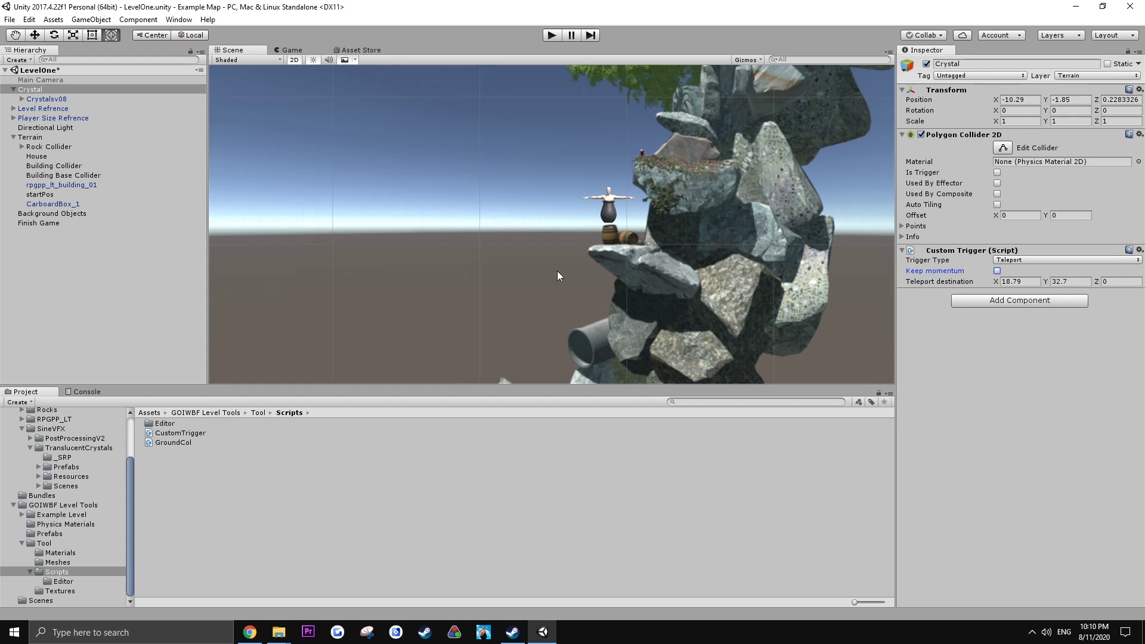
pyautogui.moveTo(556, 277); pyautogui.dragTo(578, 261, button='middle')
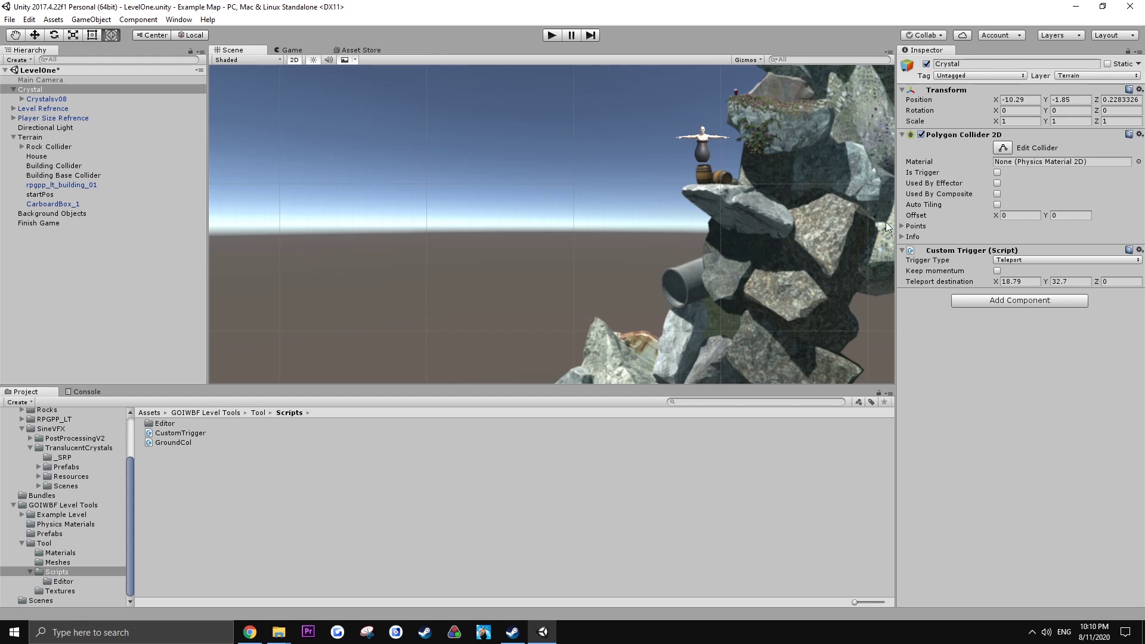
pyautogui.moveTo(821, 175); pyautogui.dragTo(631, 209, button='middle')
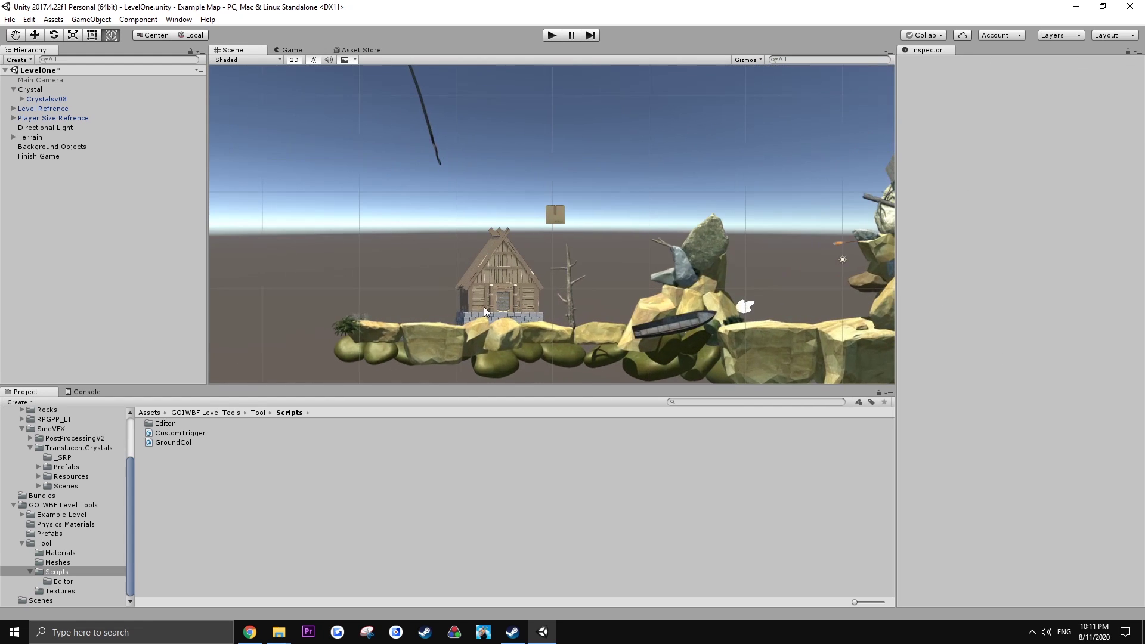
pyautogui.moveTo(634, 258); pyautogui.dragTo(438, 287, button='middle')
pyautogui.moveTo(595, 293); pyautogui.dragTo(675, 259, button='right')
# Save the LevelOne scene and show the contents of the Assets > Bundles folder in File Explorer.
pyautogui.click(16, 20)
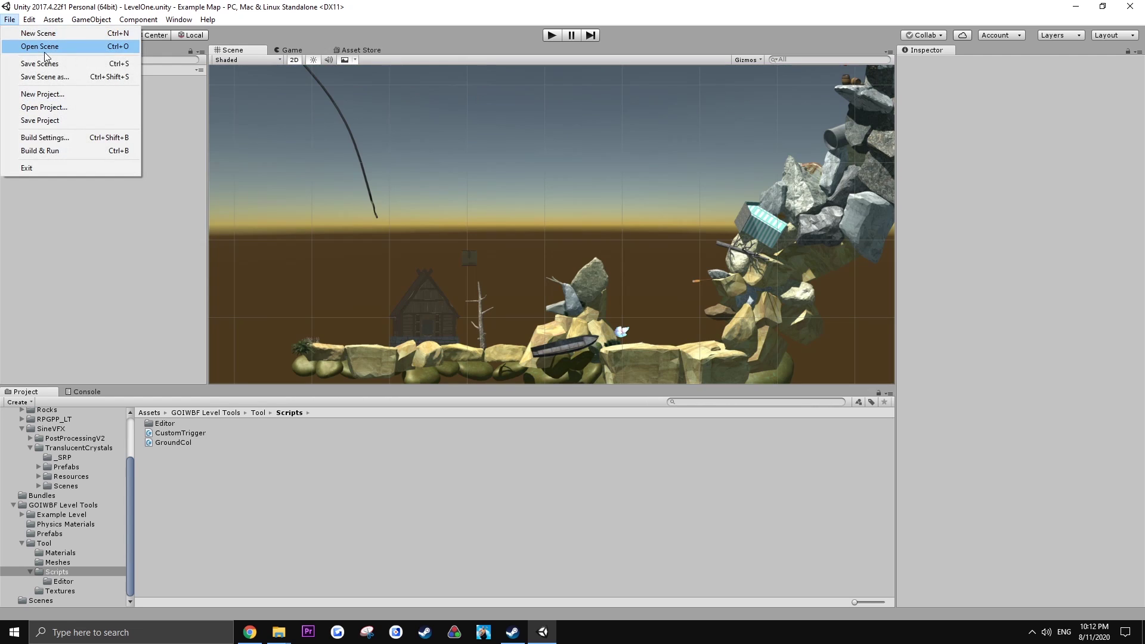
pyautogui.click(47, 62)
pyautogui.click(150, 413)
pyautogui.doubleClick(159, 434)
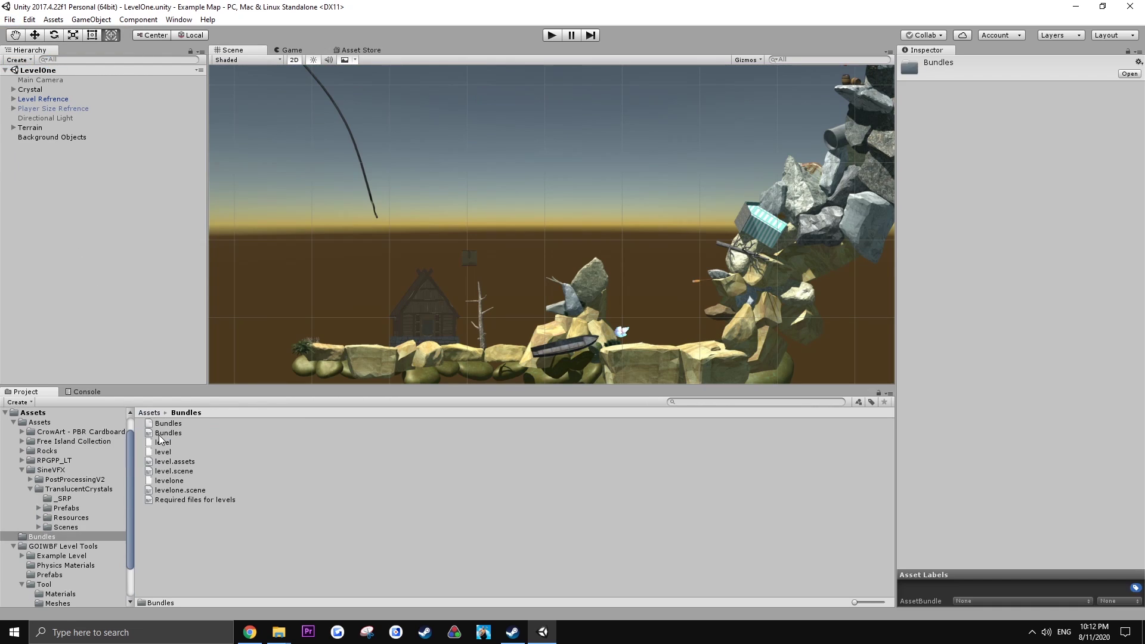
pyautogui.rightClick(193, 541)
pyautogui.click(278, 528)
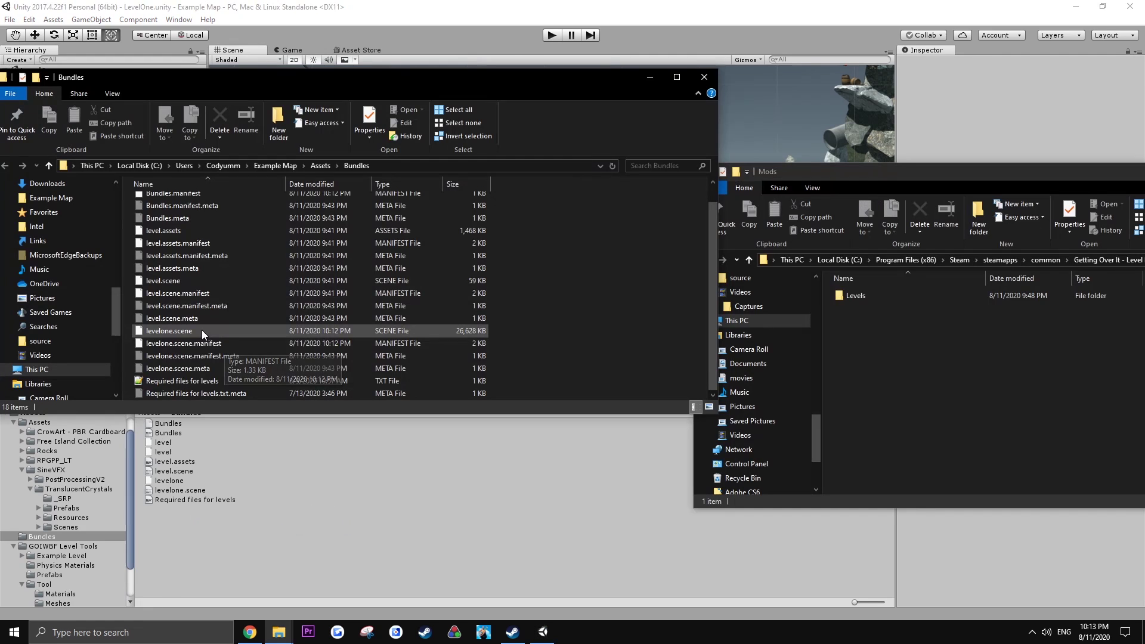
# Copy levelone.scene from the project's Bundles folder into the Level Importer's Mods > Levels folder, replacing the existing file.
pyautogui.click(201, 331)
pyautogui.rightClick(218, 331)
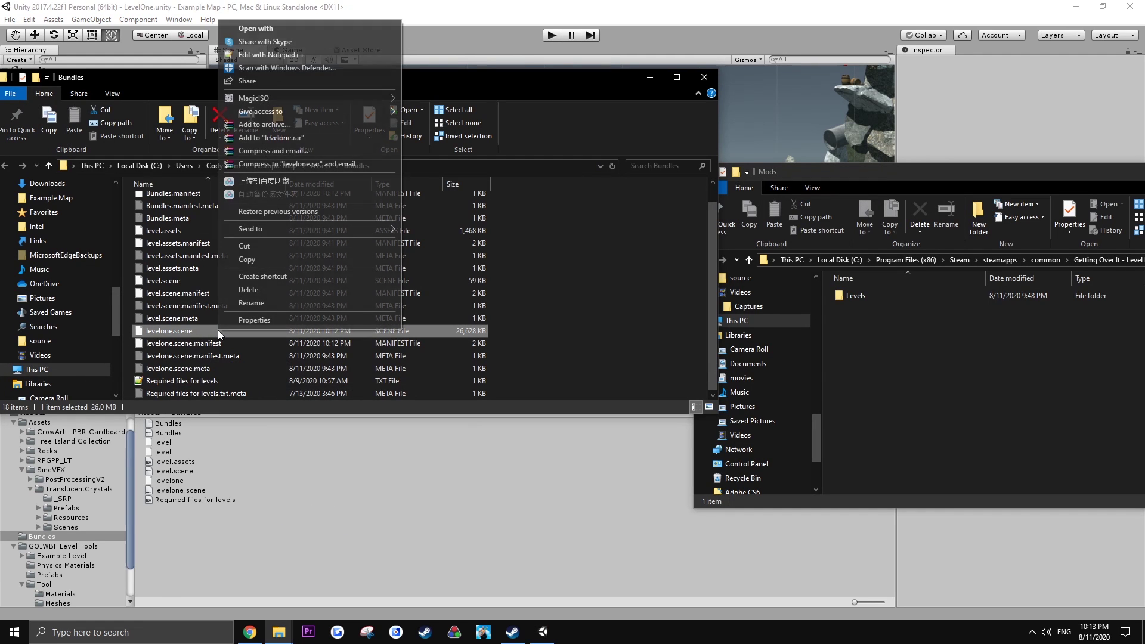
pyautogui.click(258, 258)
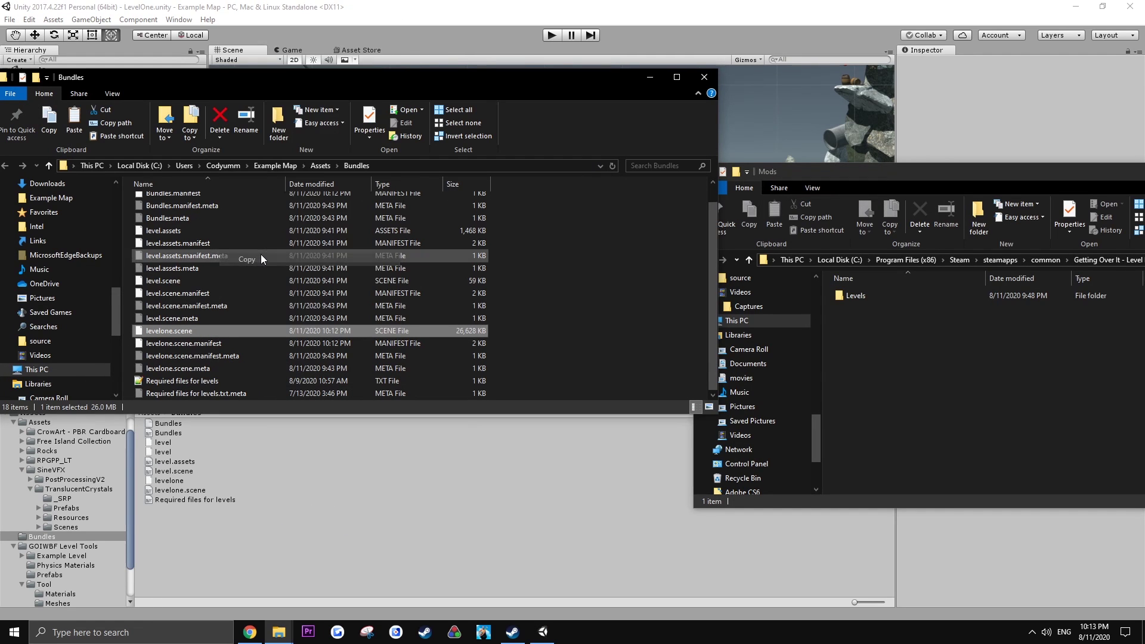
pyautogui.click(918, 309)
pyautogui.doubleClick(856, 295)
pyautogui.rightClick(714, 389)
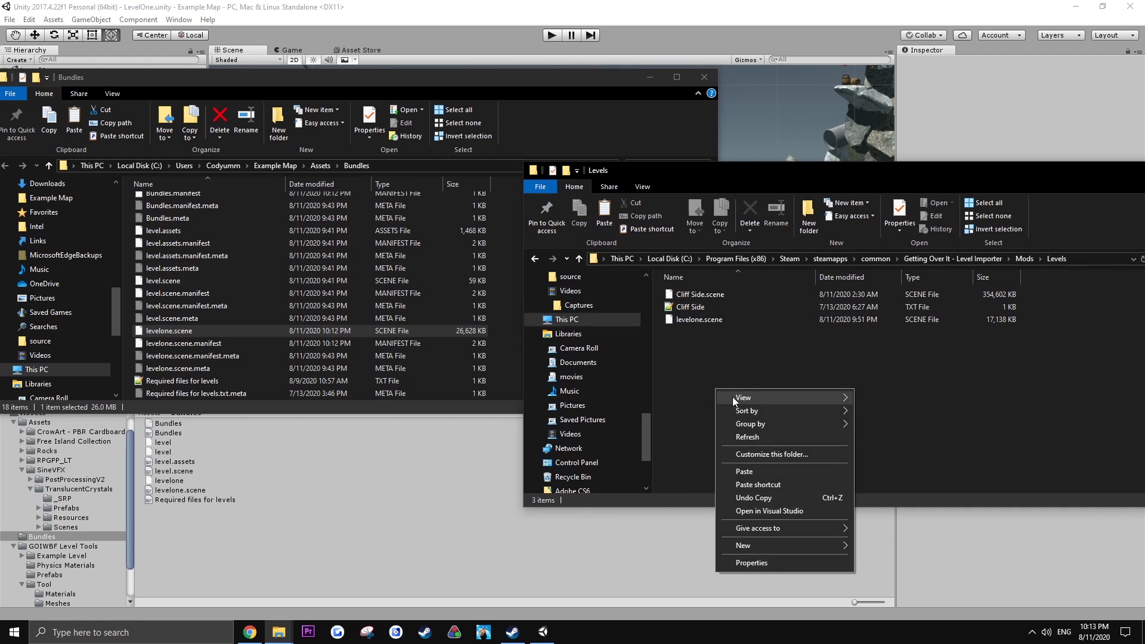
pyautogui.click(745, 471)
pyautogui.click(540, 221)
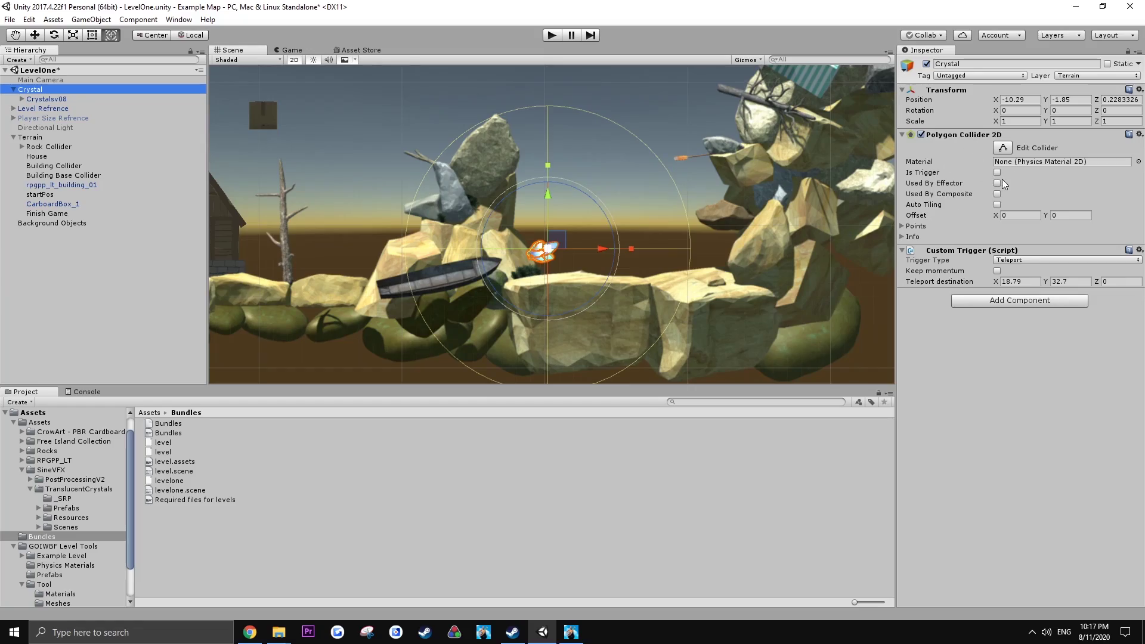
# Enable Is Trigger on Crystal's Polygon Collider 2D and focus on the Finish Game object.
pyautogui.click(997, 172)
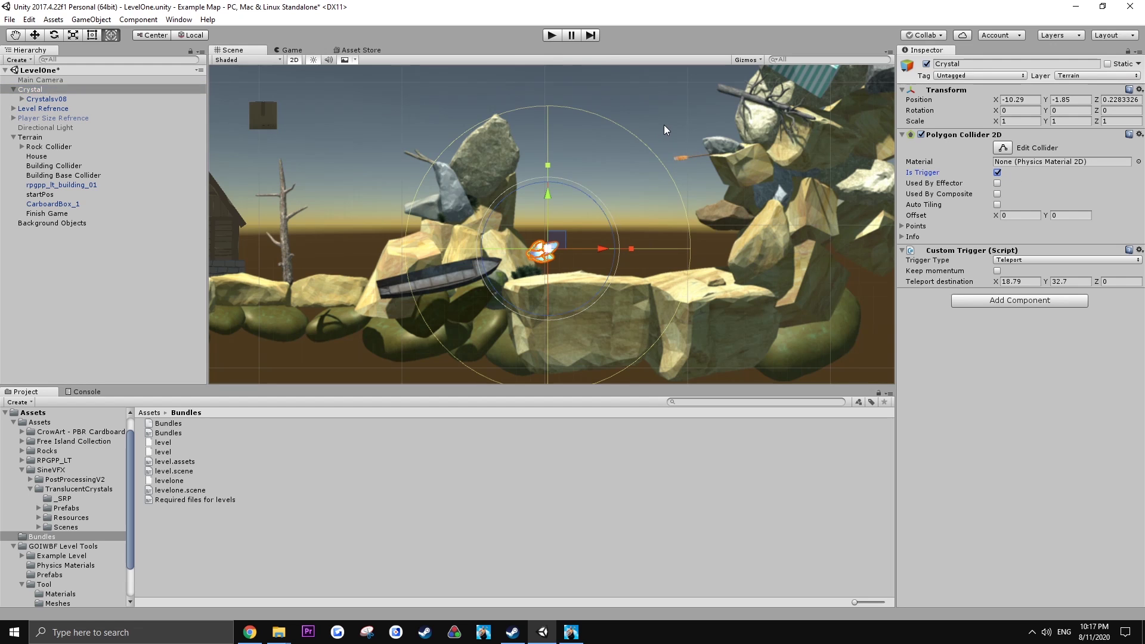
pyautogui.scroll(-3, 666, 129)
pyautogui.doubleClick(46, 213)
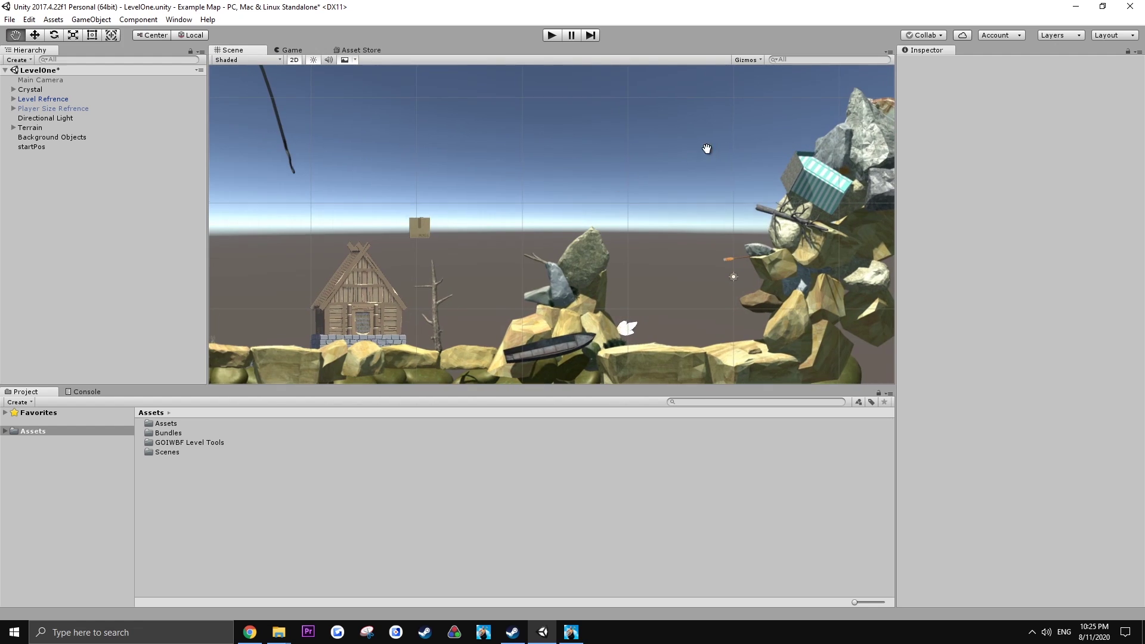
pyautogui.moveTo(707, 149); pyautogui.dragTo(452, 282, button='middle')
pyautogui.click(172, 423)
pyautogui.click(173, 433)
pyautogui.click(135, 341)
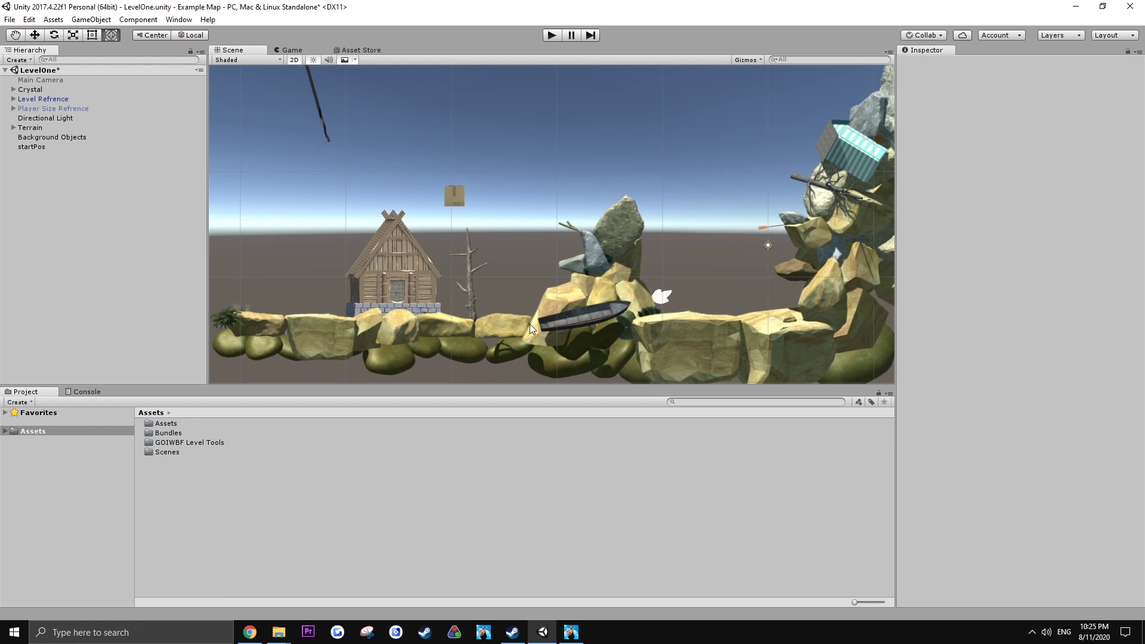
# Move CarboardBox_1 above the bare tree beside the house, at about X 7.36, Y 8.19.
pyautogui.moveTo(524, 242); pyautogui.dragTo(538, 261, button='middle')
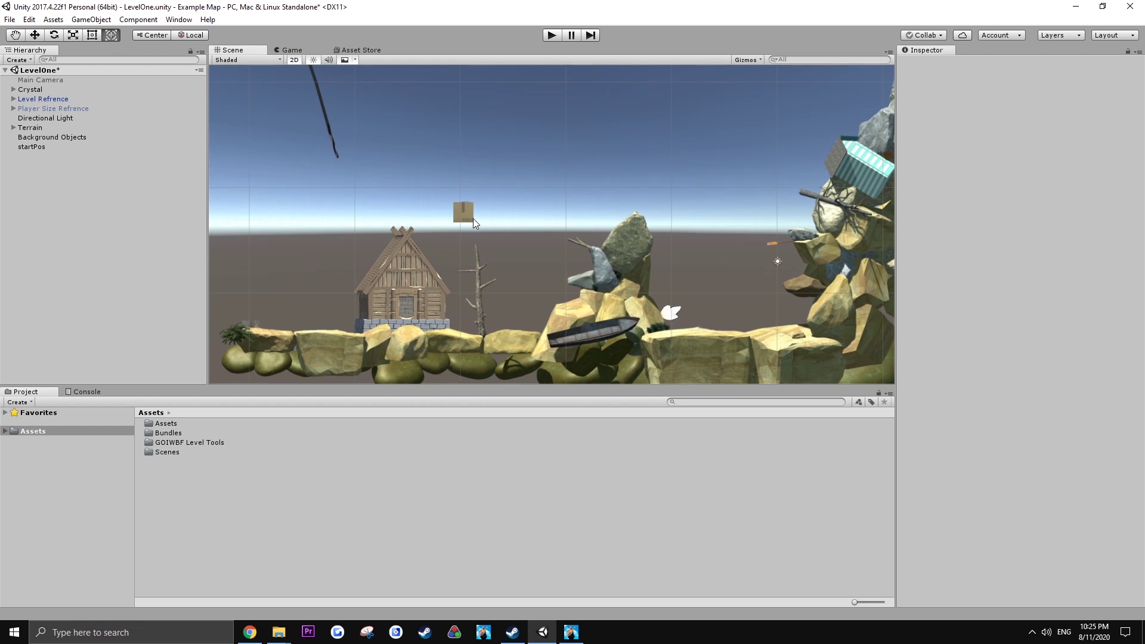
pyautogui.moveTo(534, 298); pyautogui.dragTo(477, 296, button='middle')
pyautogui.click(410, 213)
pyautogui.click(524, 260)
pyautogui.click(417, 217)
pyautogui.moveTo(460, 216); pyautogui.dragTo(504, 211)
pyautogui.moveTo(454, 160); pyautogui.dragTo(457, 138)
pyautogui.moveTo(506, 187); pyautogui.dragTo(478, 186)
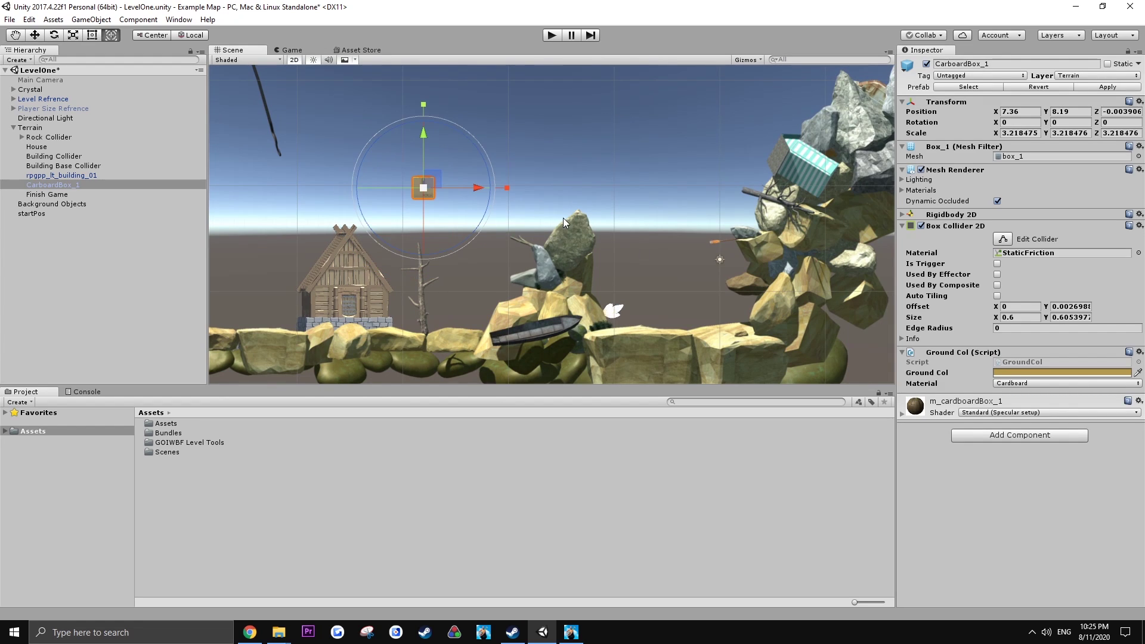
pyautogui.click(655, 243)
pyautogui.click(598, 314)
pyautogui.click(504, 170)
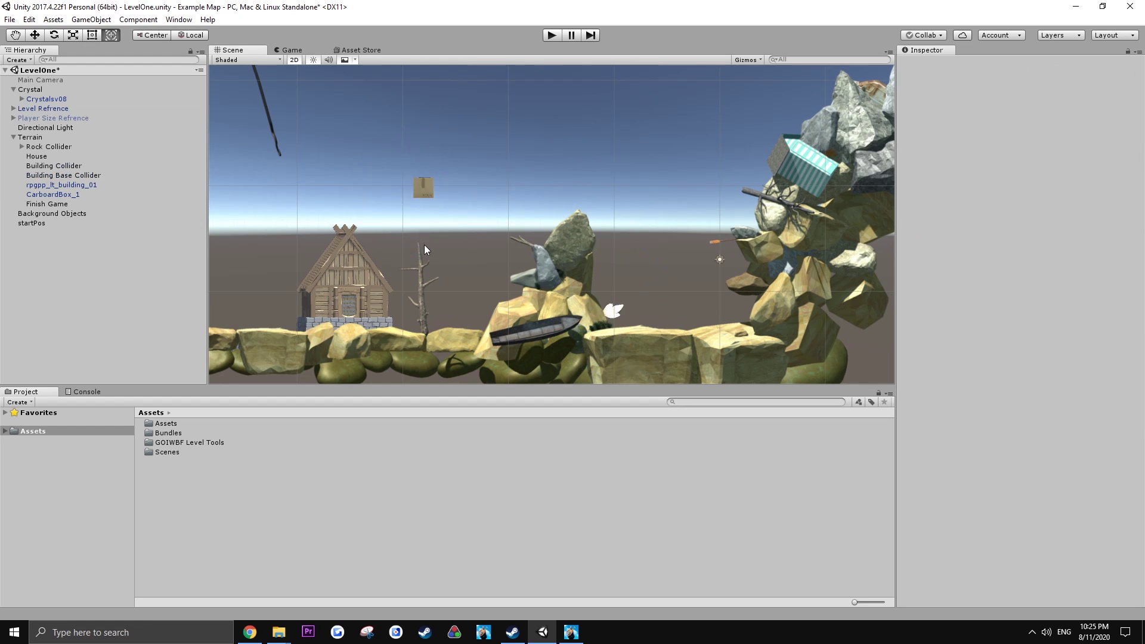
pyautogui.moveTo(425, 246); pyautogui.dragTo(568, 226, button='middle')
pyautogui.scroll(-5, 598, 218)
pyautogui.moveTo(659, 206); pyautogui.dragTo(567, 219, button='middle')
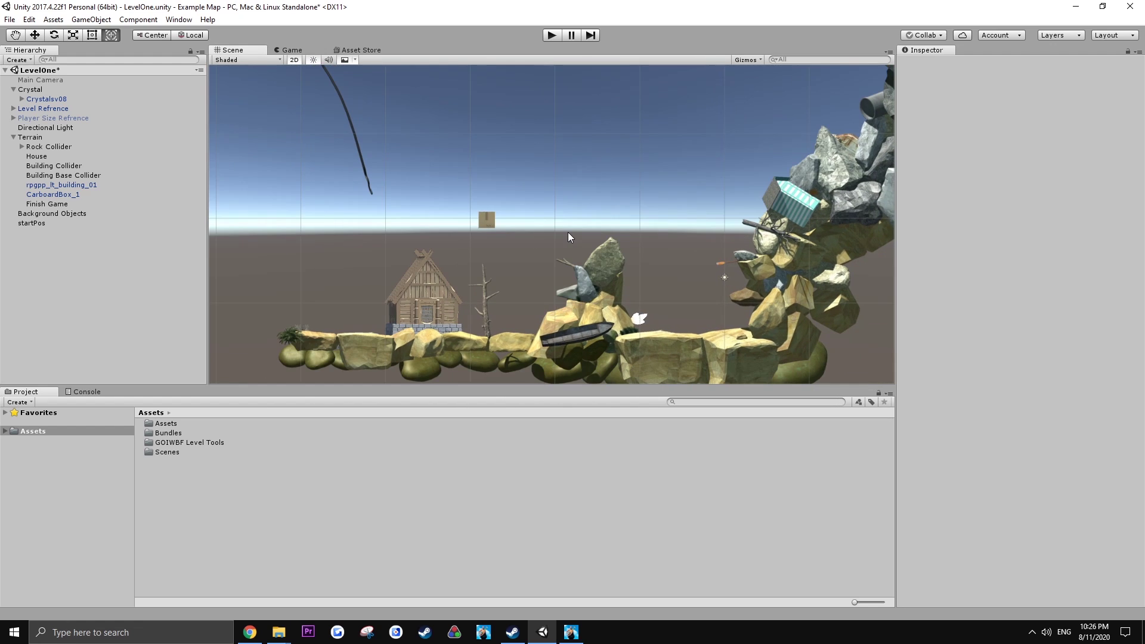